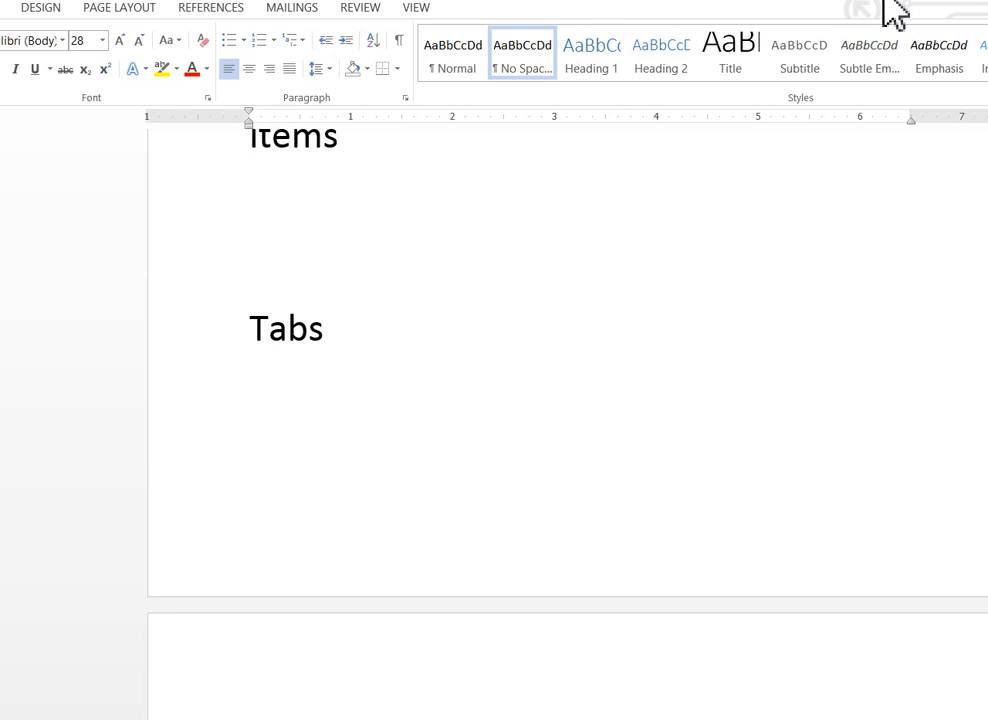
# Add the line "Creating multiple pages" directly below the Tabs heading in the document.
pyautogui.click(720, 218)
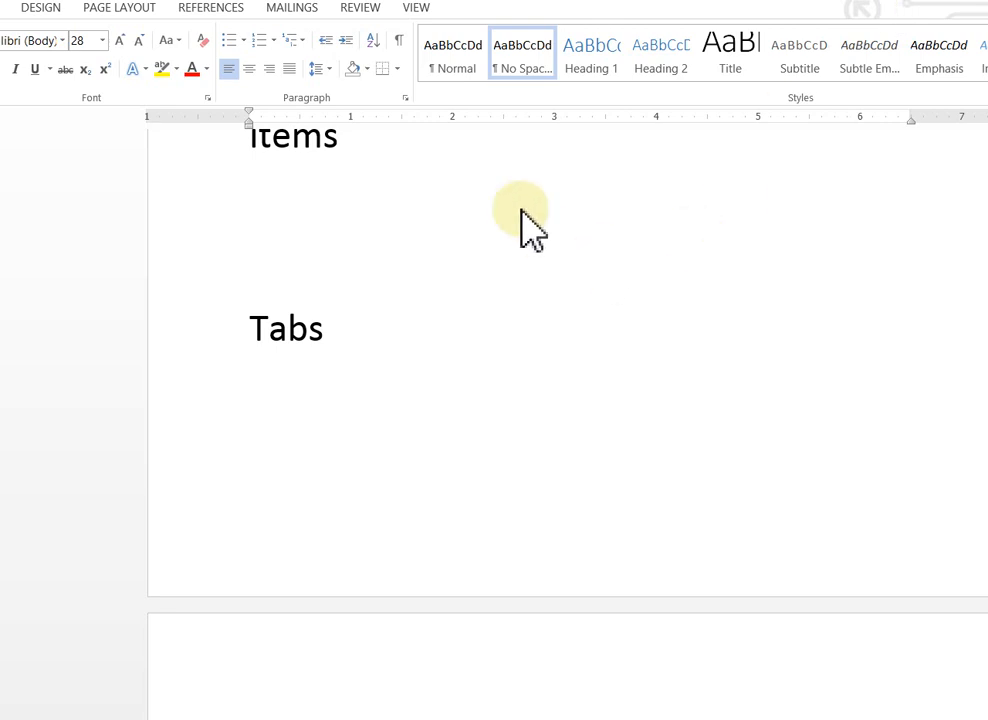
pyautogui.click(354, 263)
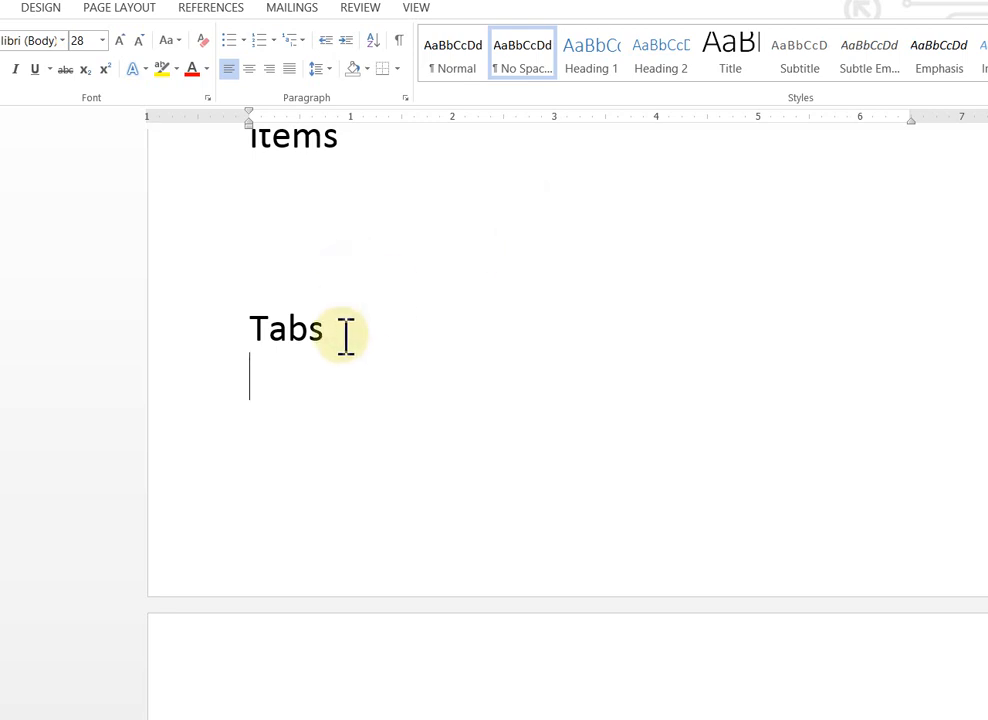
pyautogui.write('creatin')
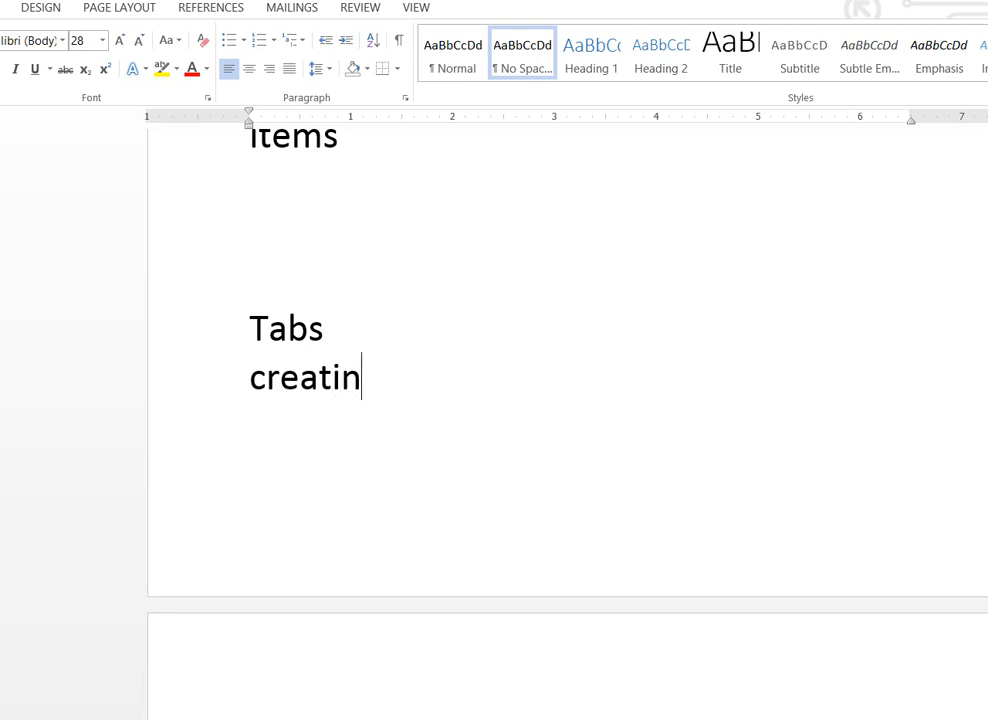
pyautogui.write('g multi')
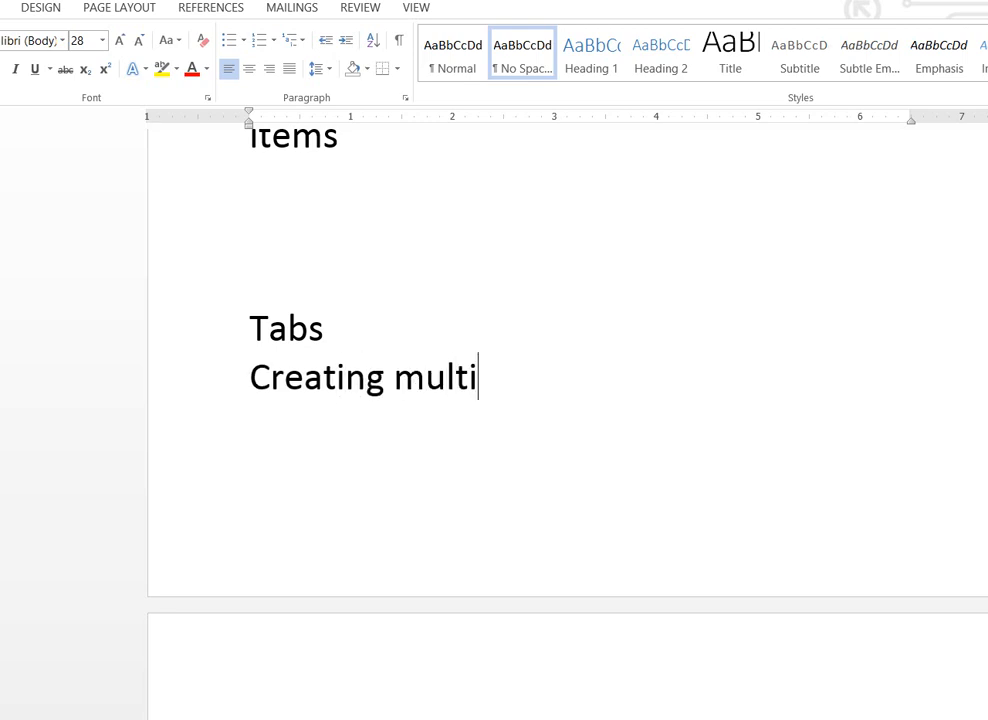
pyautogui.write('ple pages')
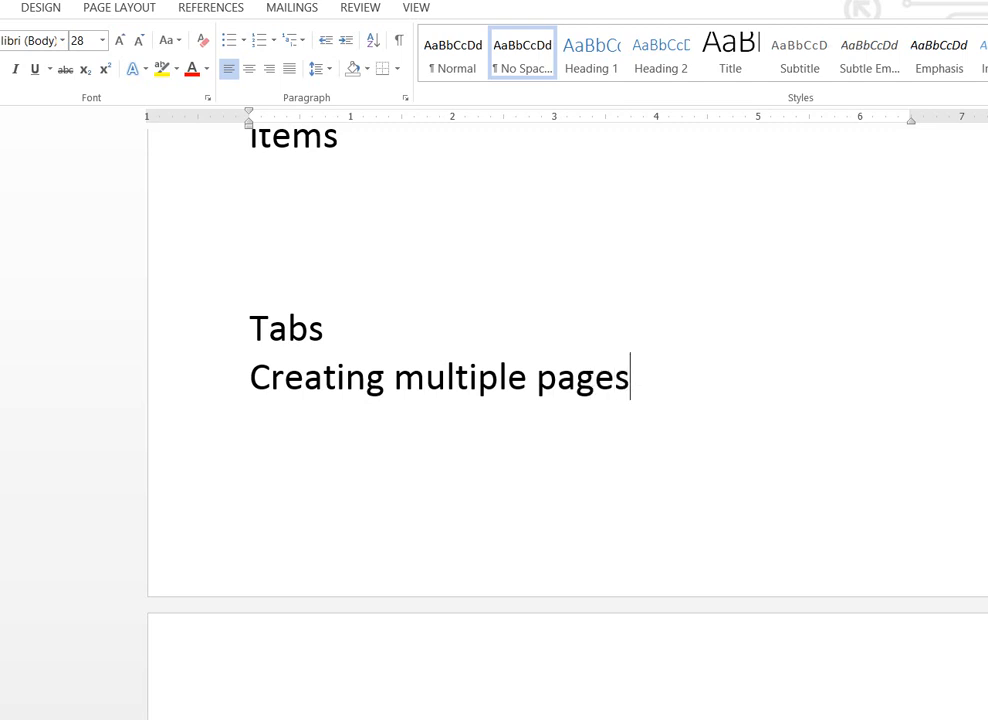
# Add a colon after the Tabs heading and start a new line below "Creating multiple pages".
pyautogui.click(334, 330)
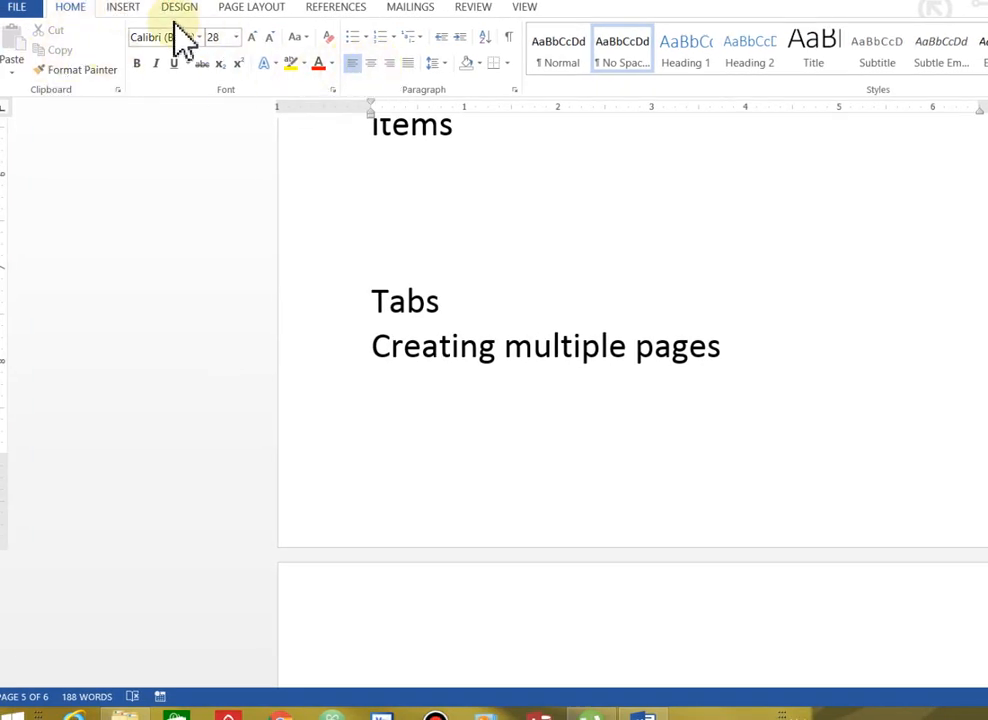
pyautogui.click(125, 8)
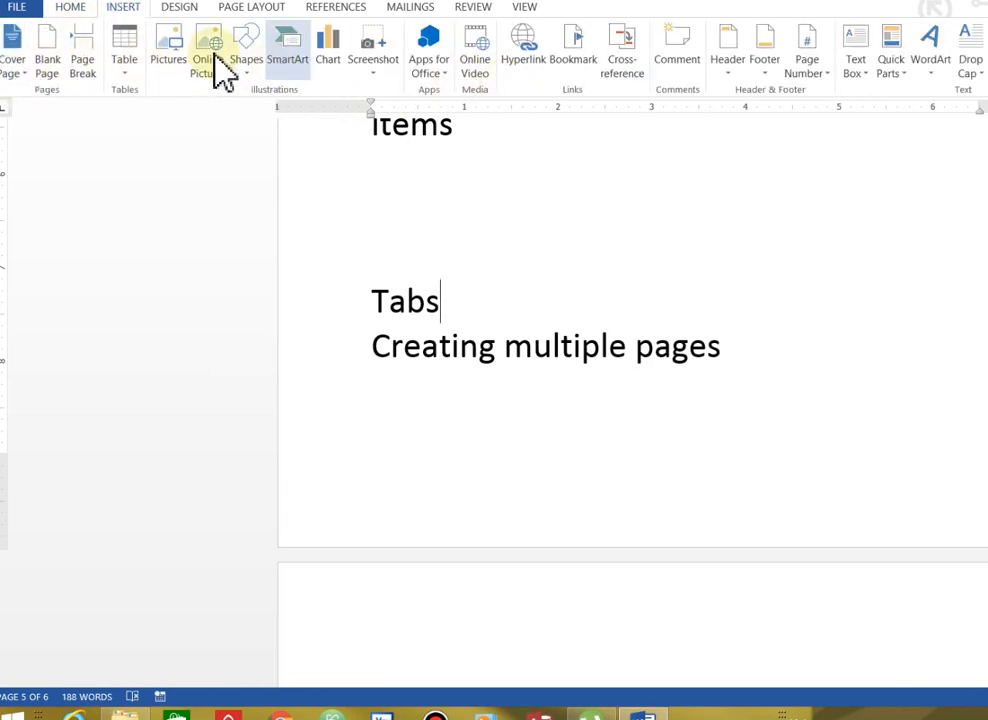
pyautogui.click(195, 9)
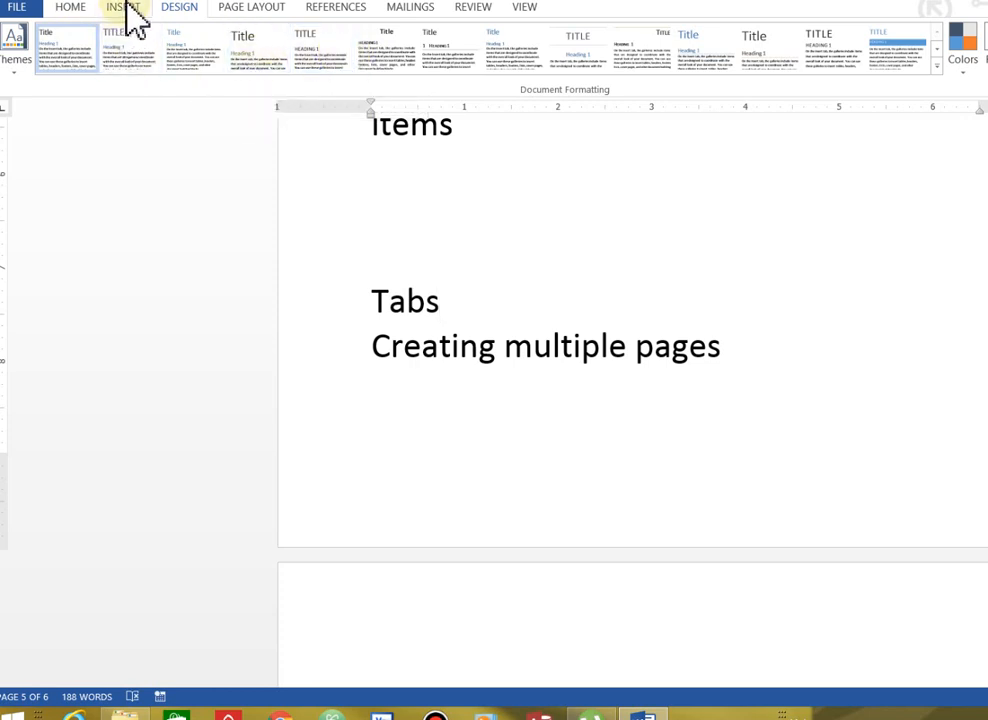
pyautogui.write(':')
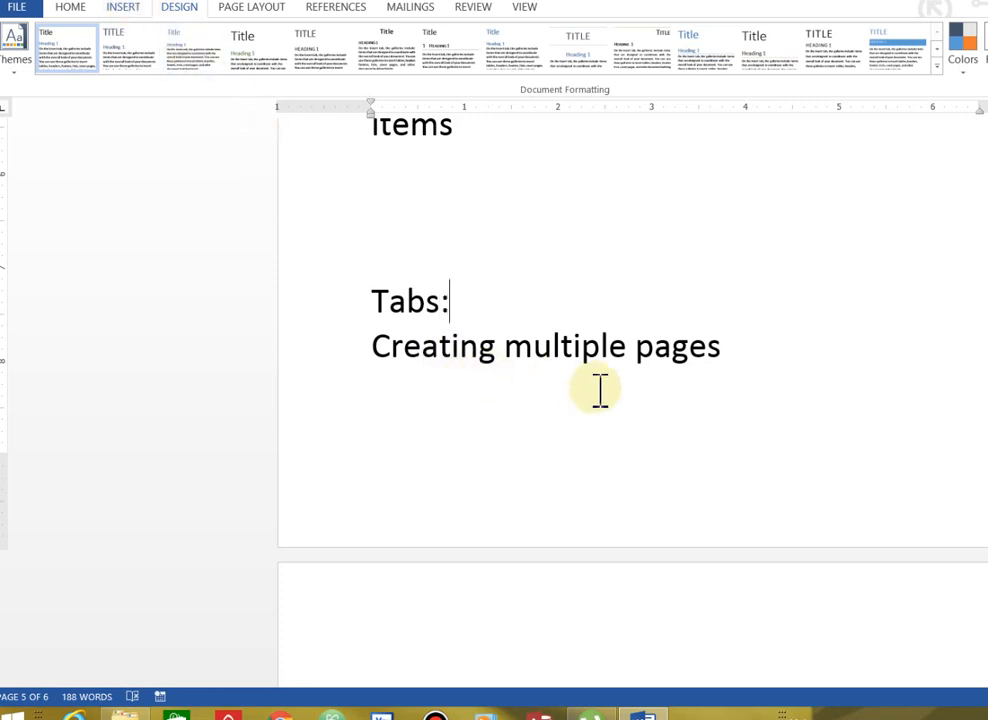
pyautogui.click(723, 347)
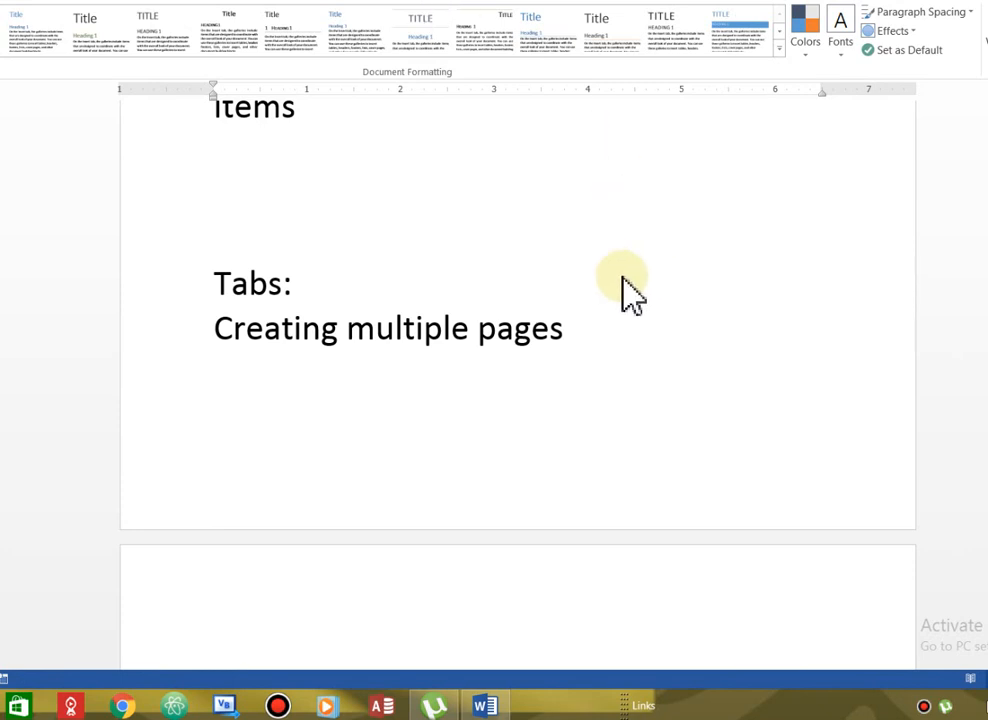
pyautogui.click(617, 309)
pyautogui.press('Return')
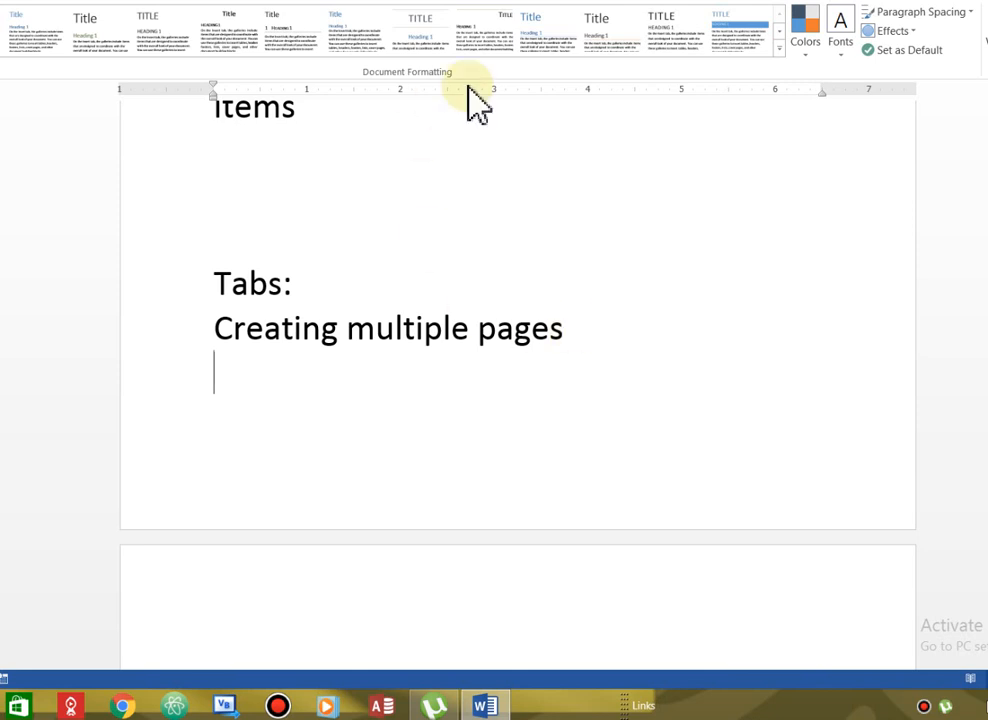
# Switch to Access, dismiss the Office activation wizard and open the recent PC database from the Visual Studio 2010 projects folder.
pyautogui.click(381, 708)
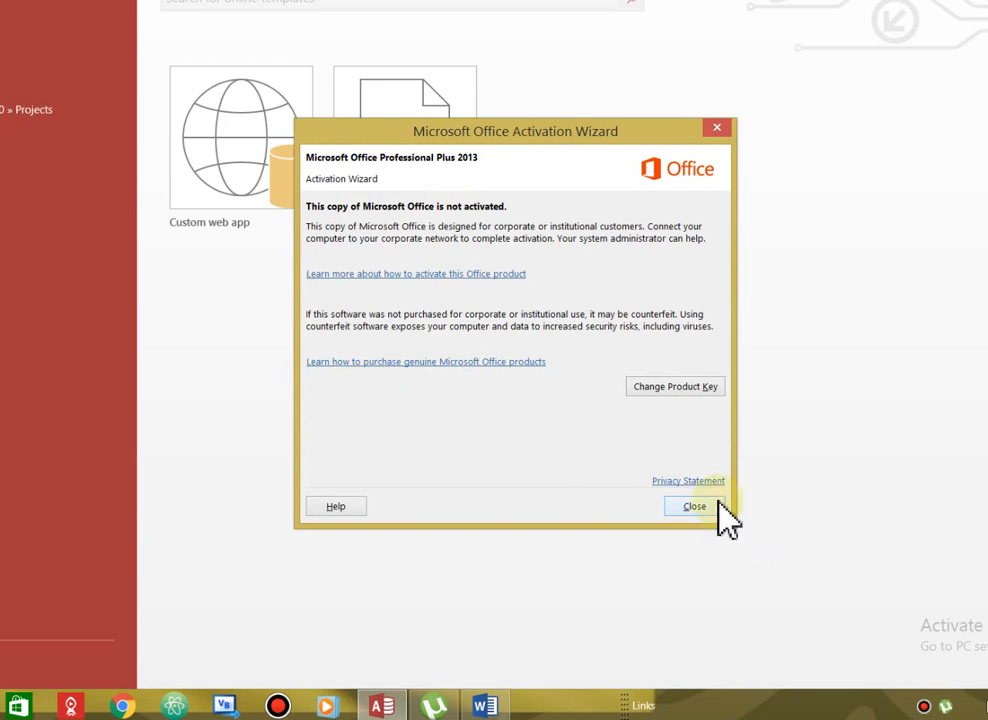
pyautogui.click(716, 506)
pyautogui.click(20, 101)
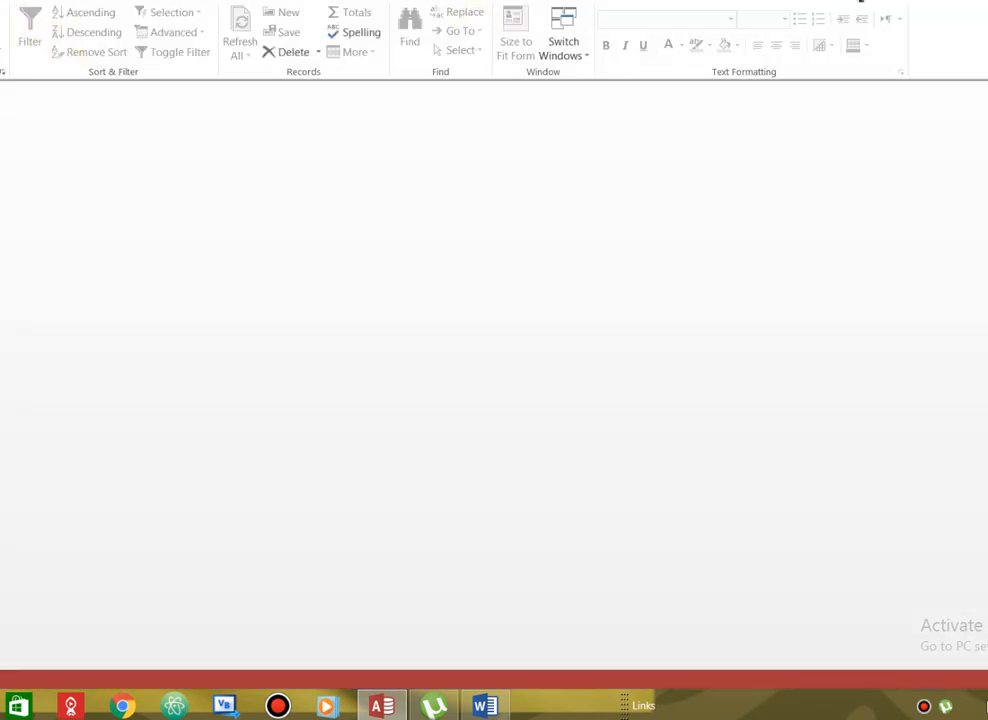
# Restore the Access window to a smaller size, reposition it and expand the Navigation Pane to show all tables.
pyautogui.click(985, 3)
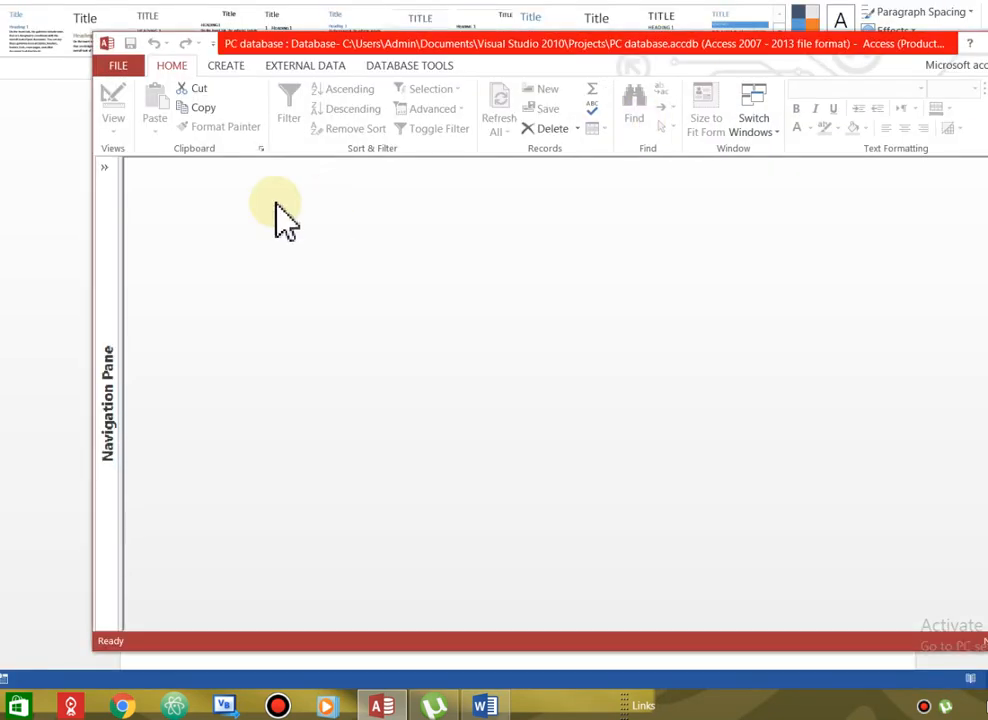
pyautogui.moveTo(310, 55); pyautogui.dragTo(238, 29)
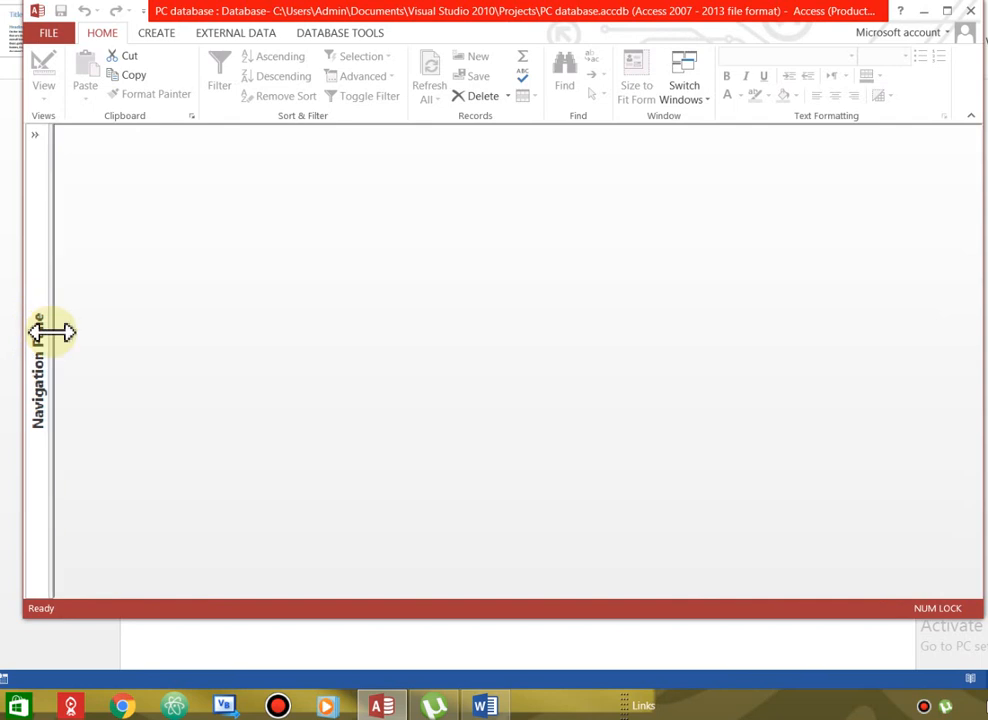
pyautogui.moveTo(51, 331); pyautogui.dragTo(202, 343)
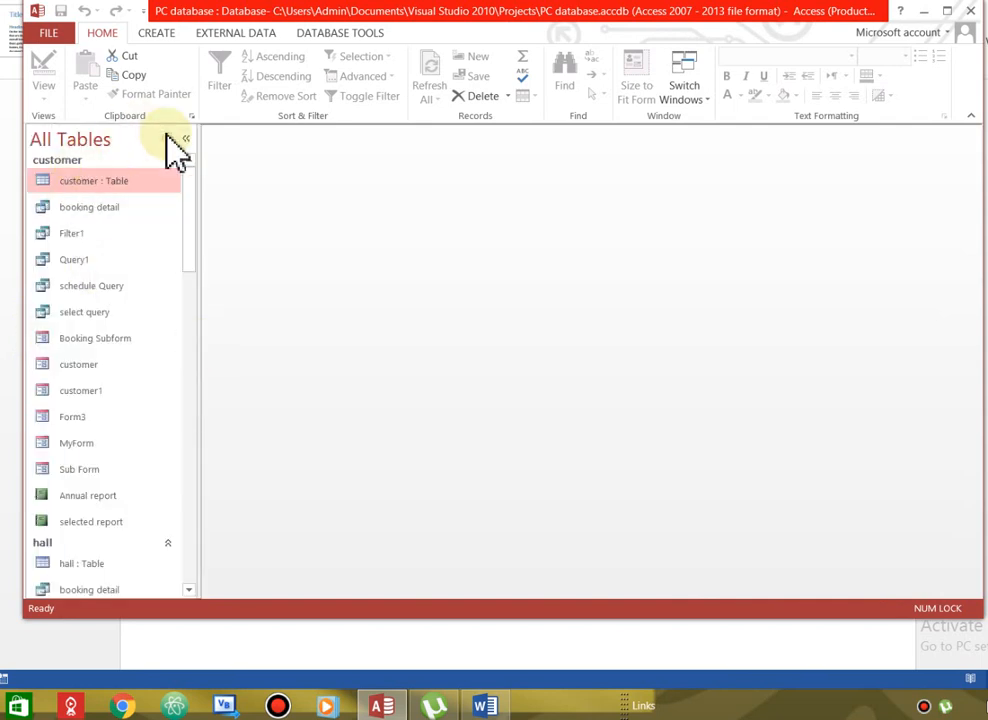
# Create a blank form, close its Field List and widen the form window.
pyautogui.click(171, 40)
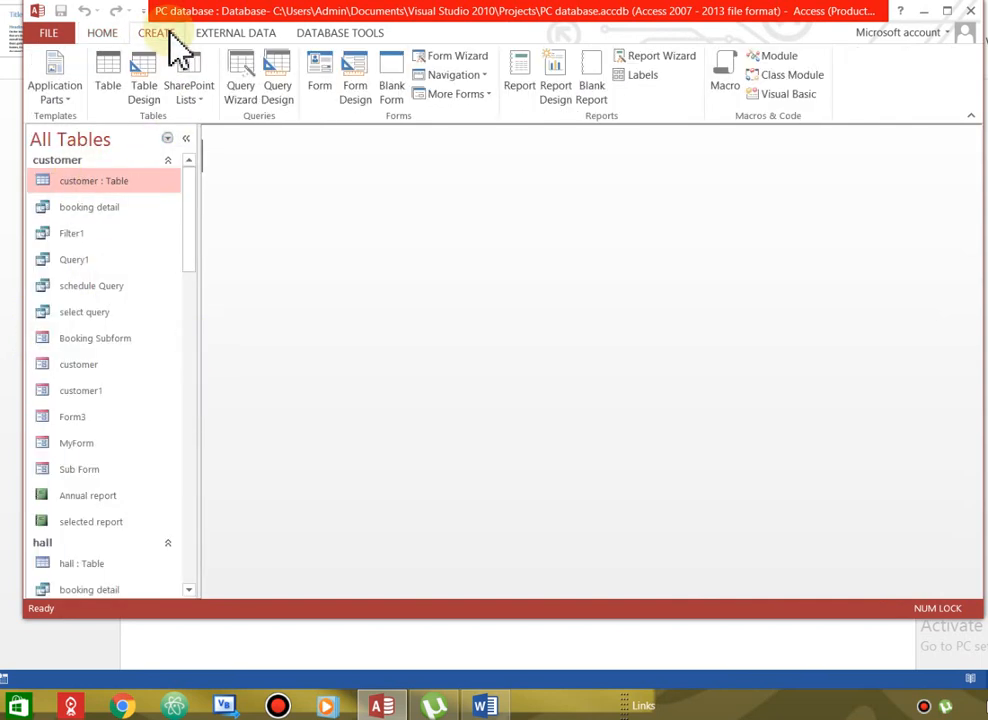
pyautogui.click(392, 82)
pyautogui.click(396, 80)
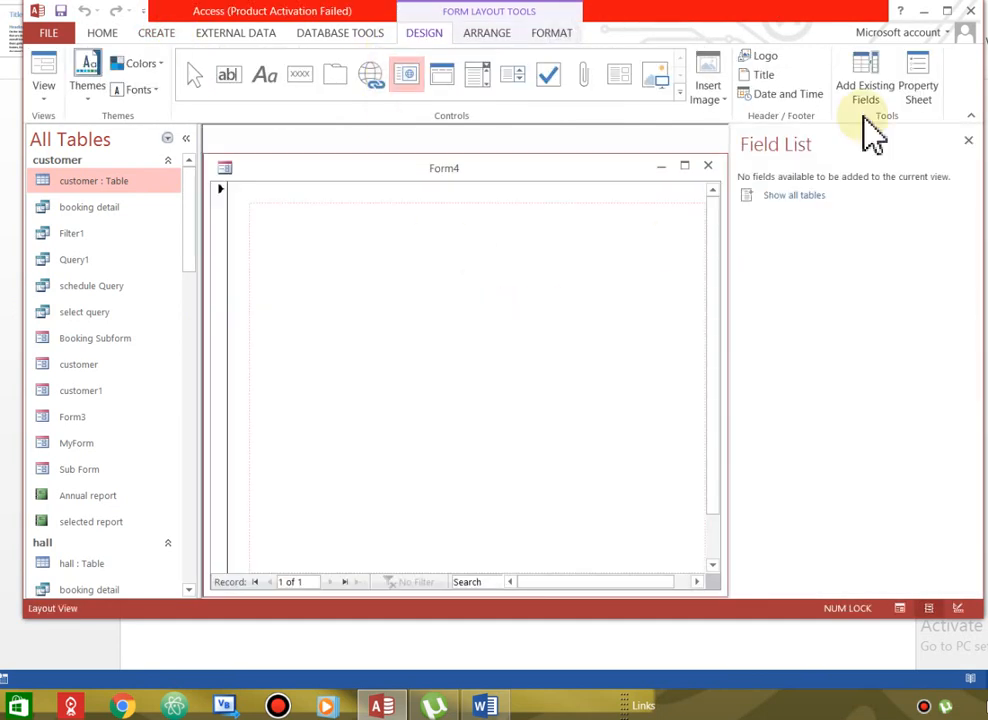
pyautogui.click(969, 142)
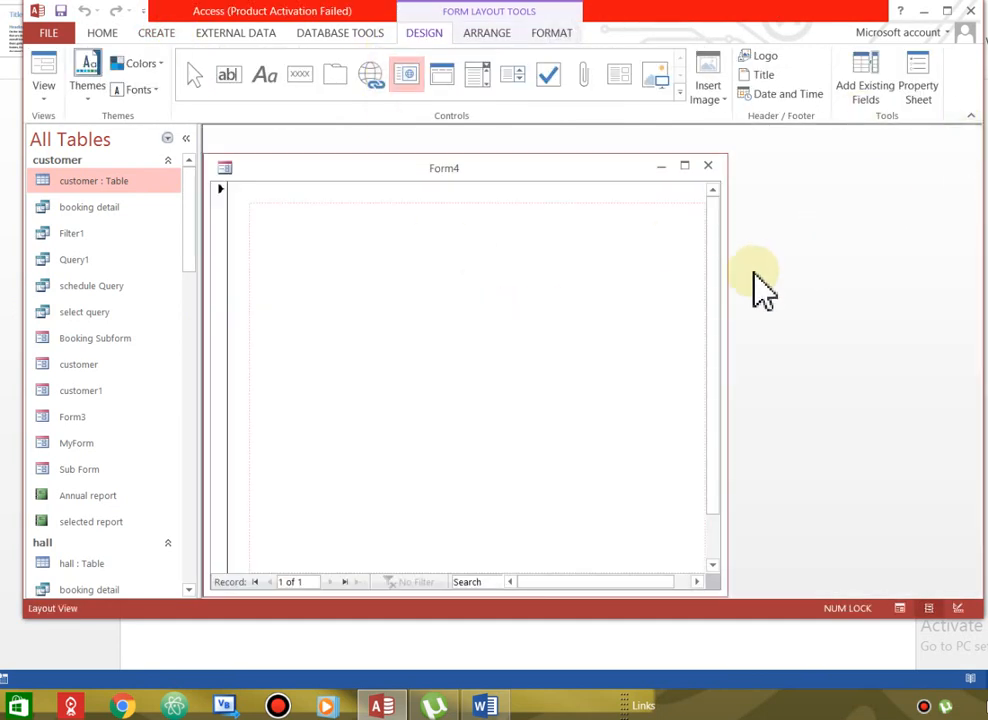
pyautogui.moveTo(727, 268); pyautogui.dragTo(922, 229)
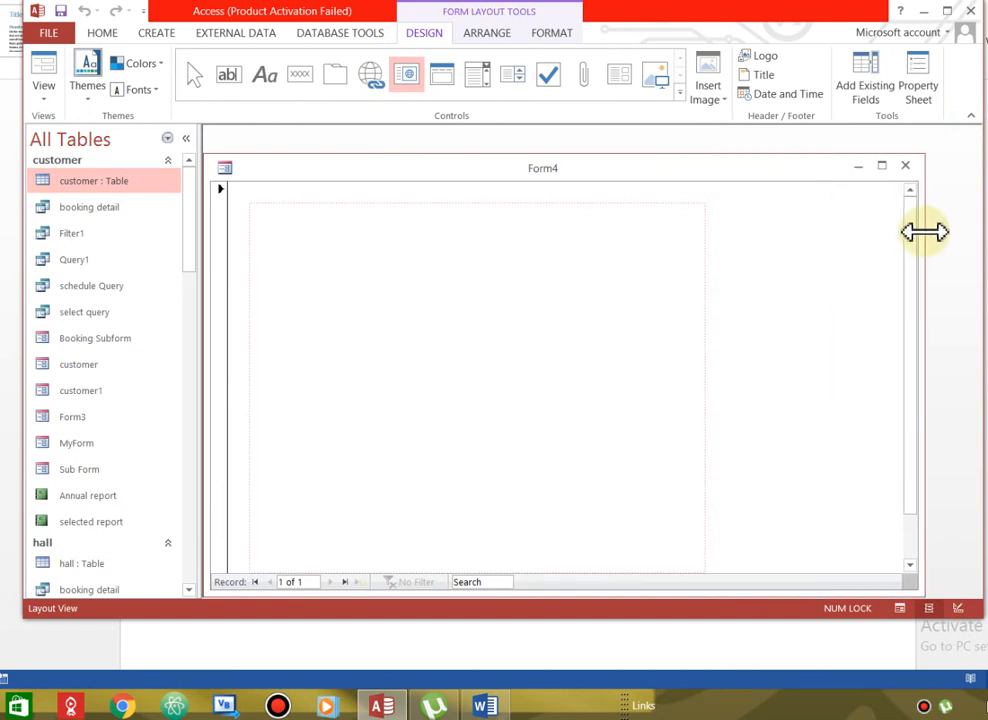
# Add a label reading "Tabs exmple" to the upper-left corner of the blank form.
pyautogui.click(263, 76)
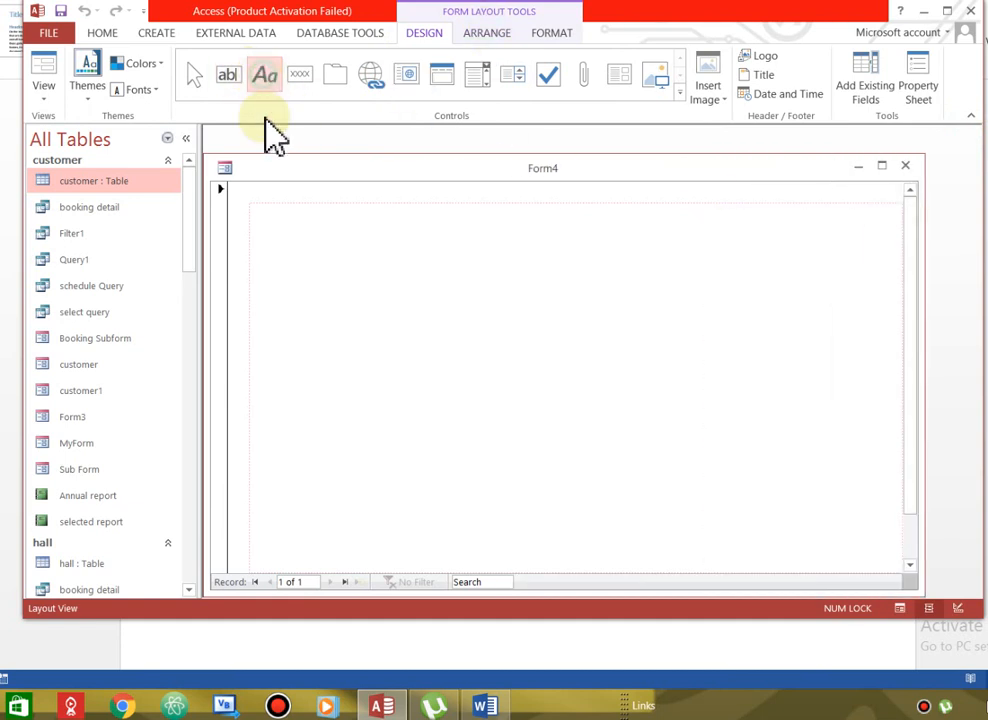
pyautogui.click(285, 226)
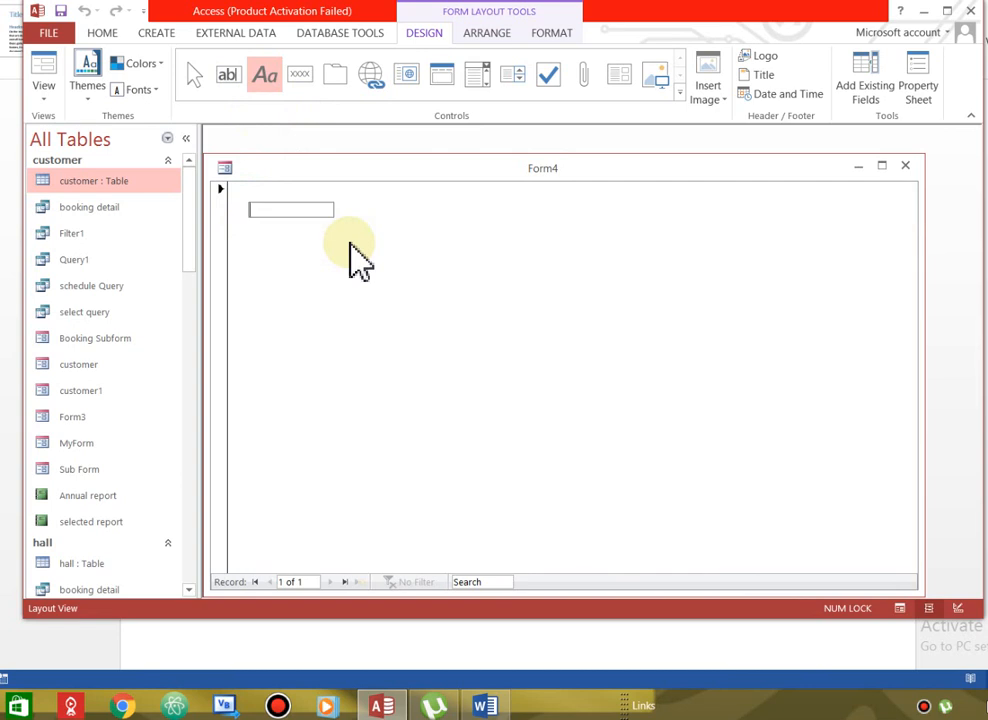
pyautogui.write('Tabs example')
pyautogui.click(289, 212)
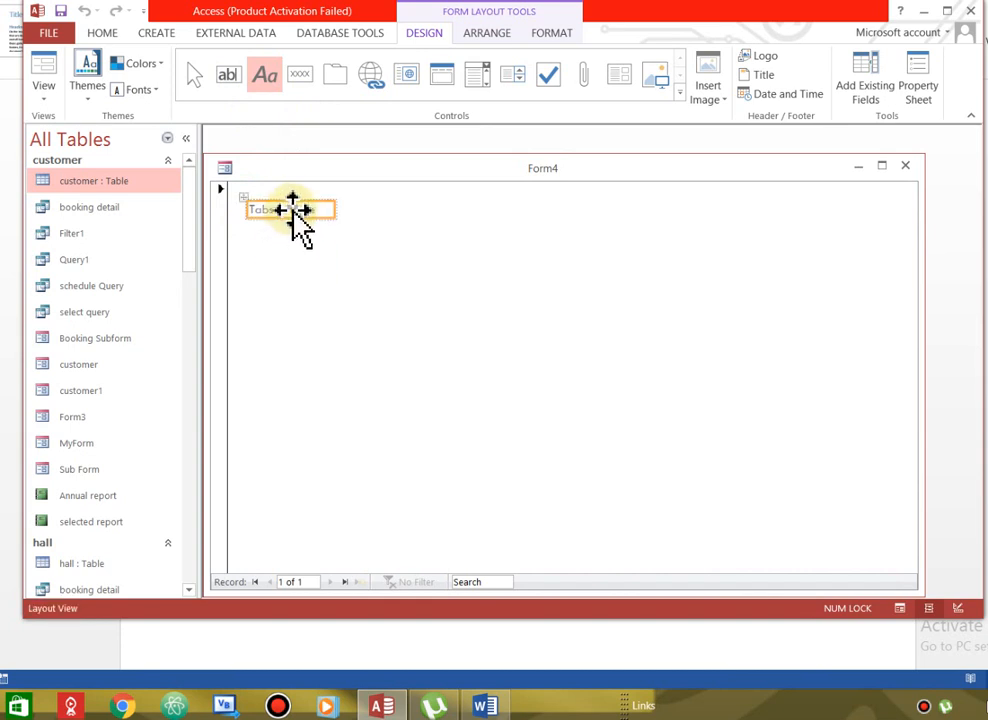
pyautogui.click(296, 211)
pyautogui.write('xmple')
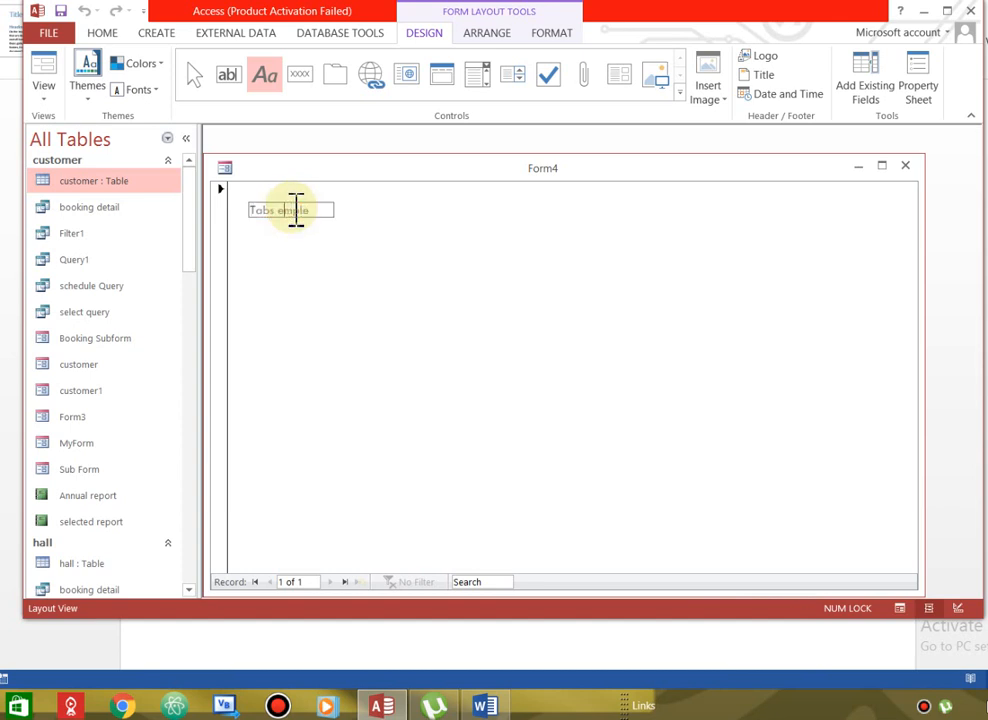
pyautogui.click(368, 320)
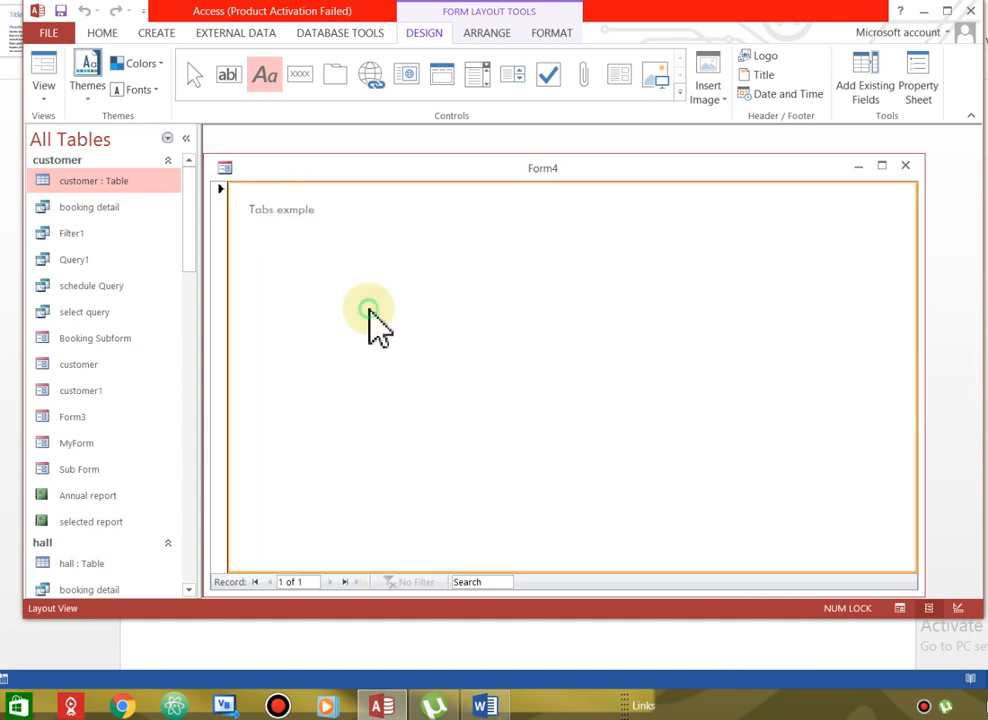
pyautogui.click(290, 212)
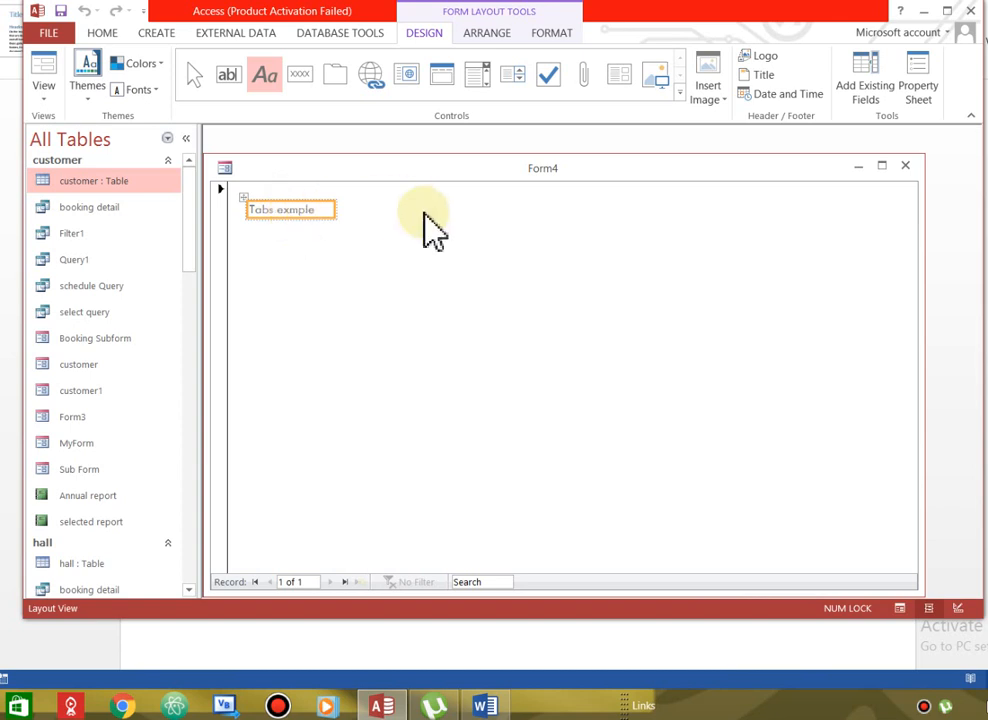
# Insert a text box above the "Tabs exmple" label, try widening it and undo the resize.
pyautogui.click(220, 79)
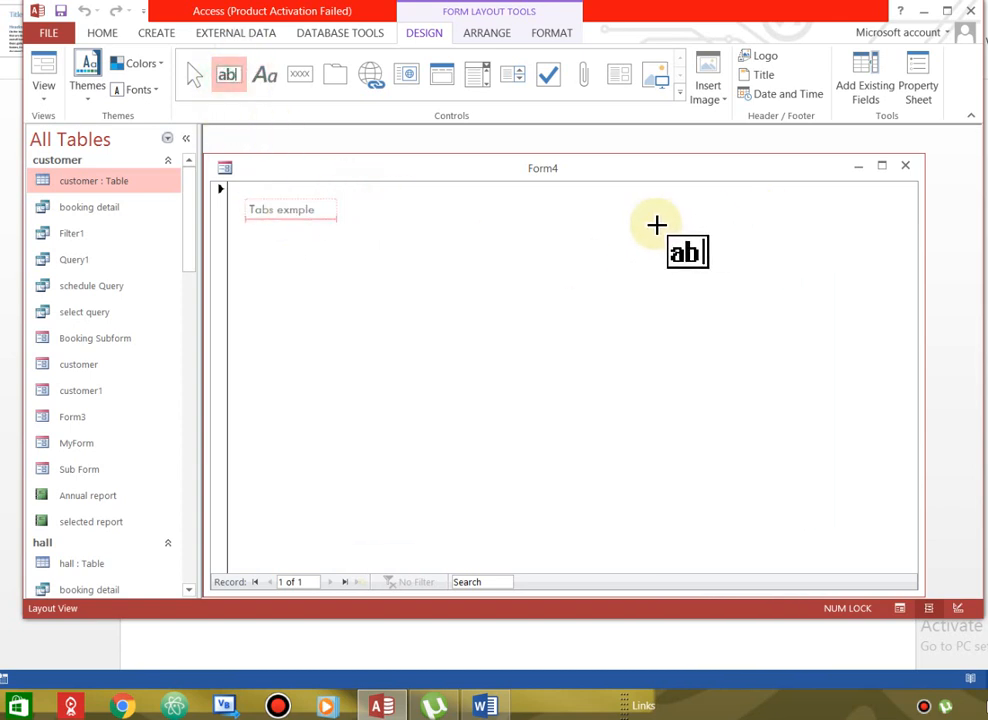
pyautogui.click(408, 228)
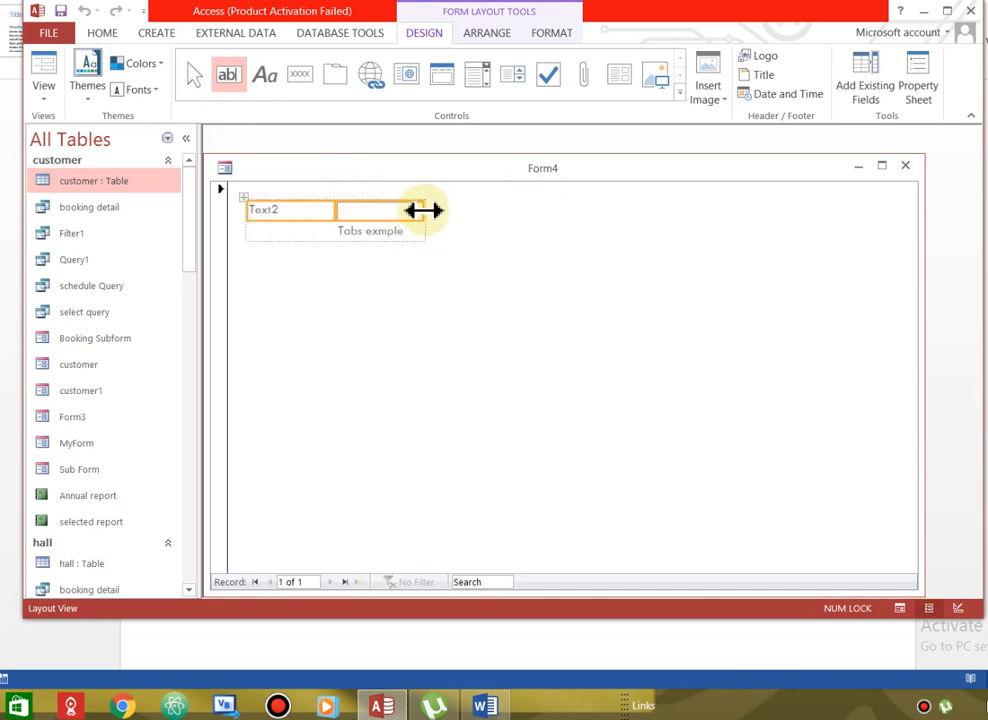
pyautogui.moveTo(424, 210); pyautogui.dragTo(673, 205)
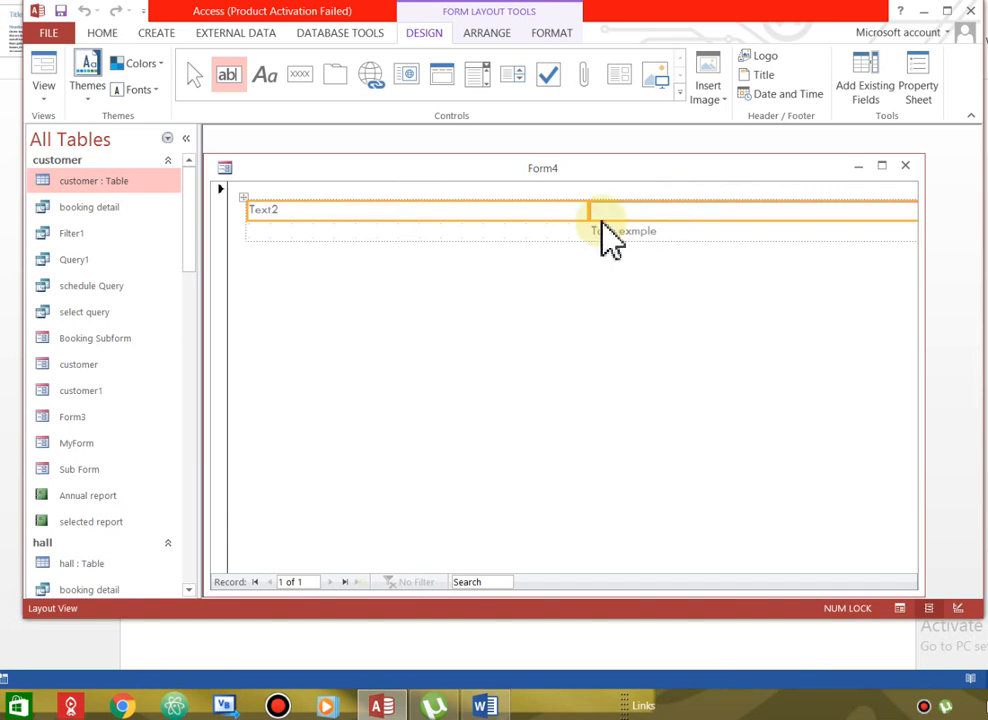
pyautogui.hotkey('ctrl', 'z')
pyautogui.click(454, 269)
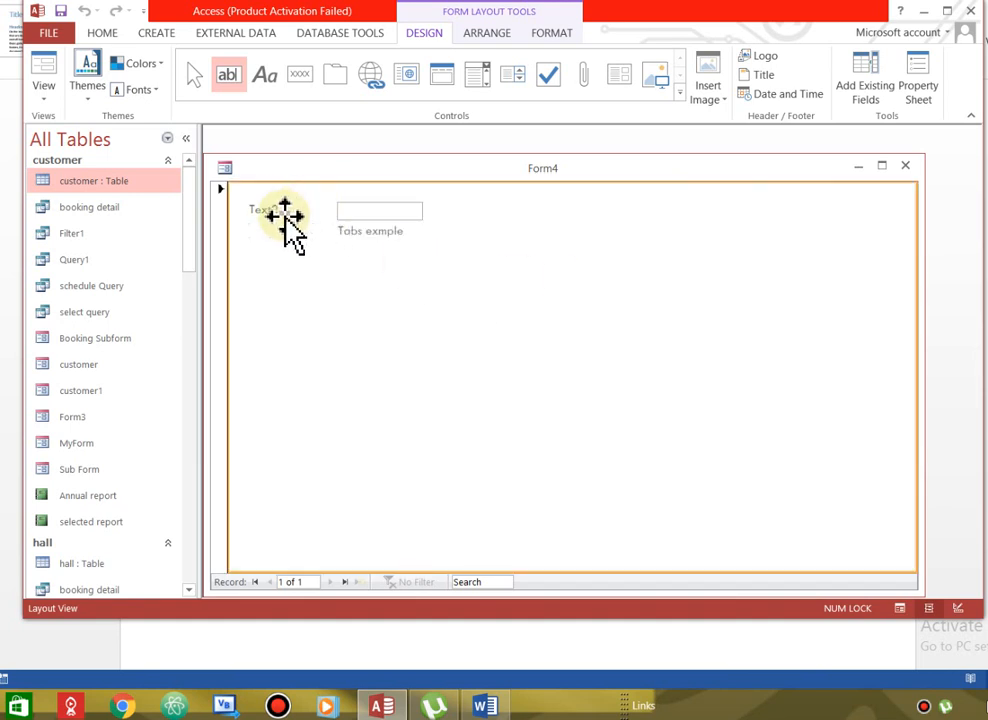
# Delete the "Tabs exmple" label below the text box.
pyautogui.click(282, 212)
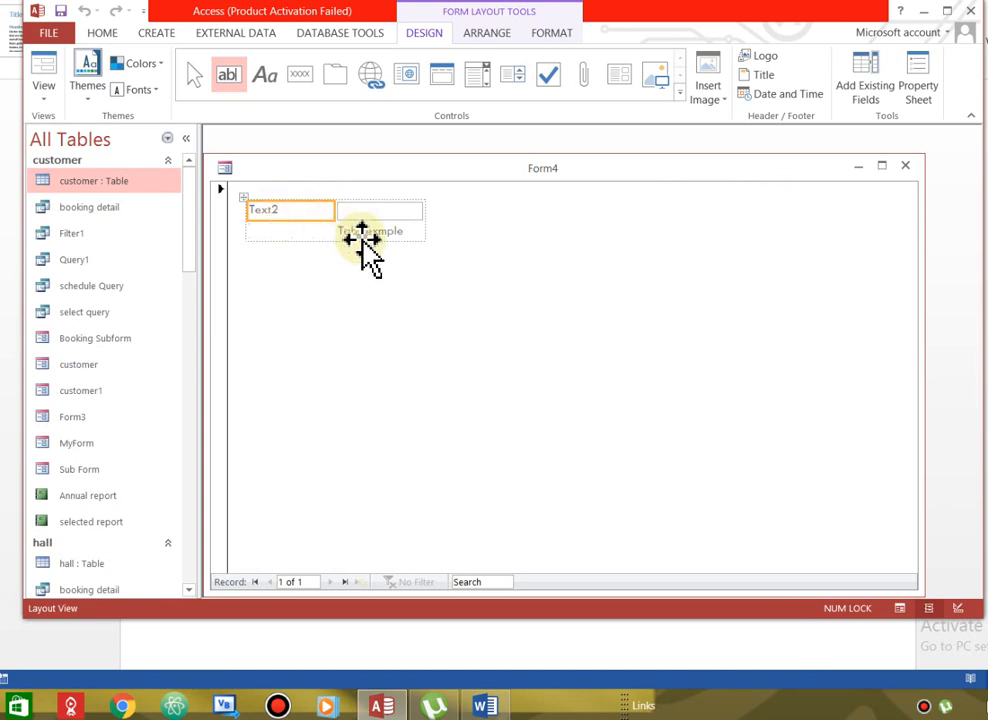
pyautogui.click(360, 236)
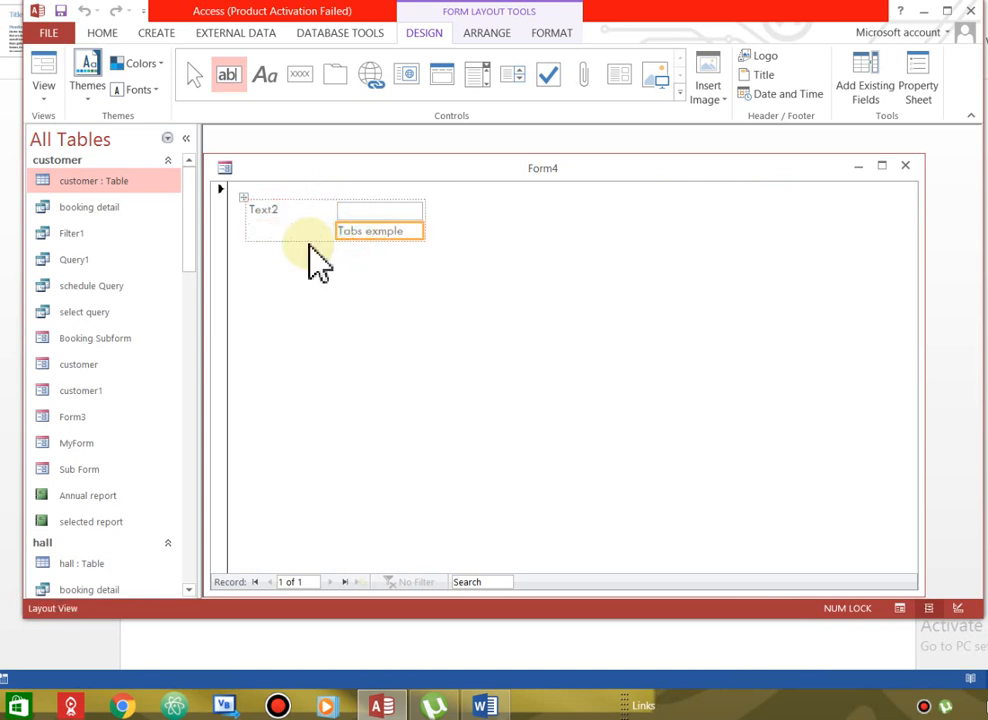
pyautogui.press('Delete')
# Change the caption of the text box's label to "Tab Example".
pyautogui.click(276, 214)
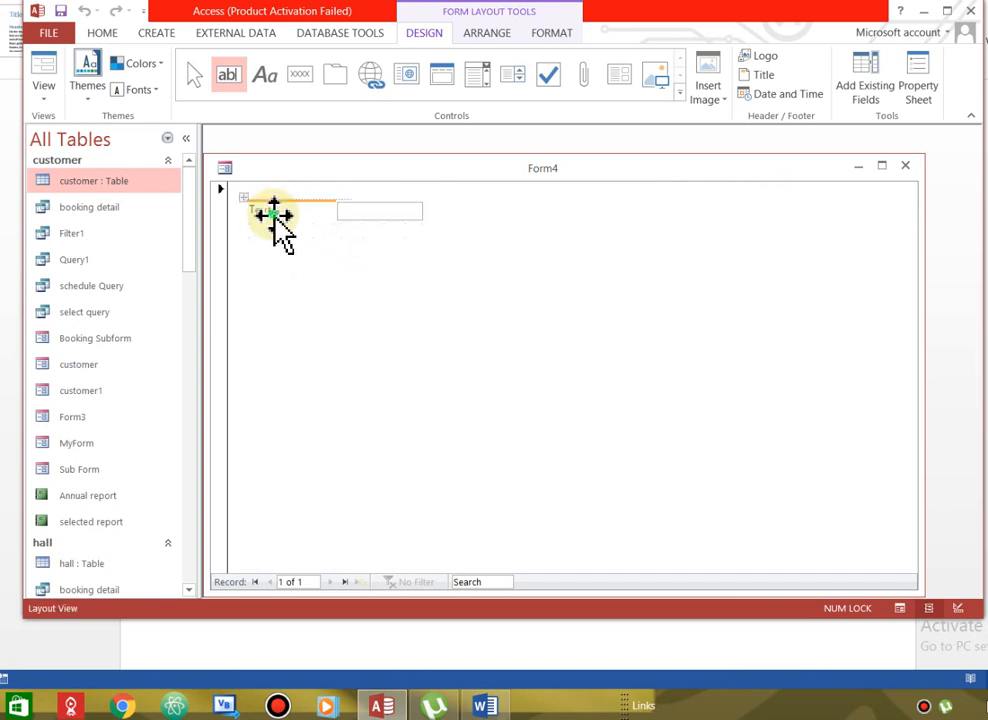
pyautogui.click(281, 211)
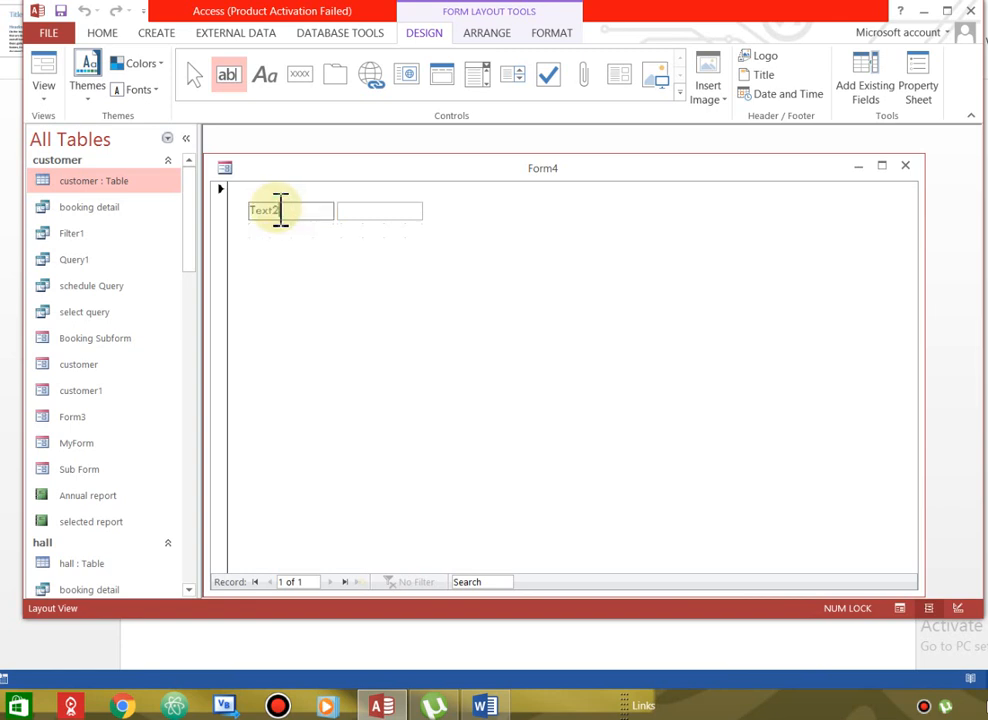
pyautogui.moveTo(281, 211); pyautogui.dragTo(244, 208)
pyautogui.press('BackSpace')
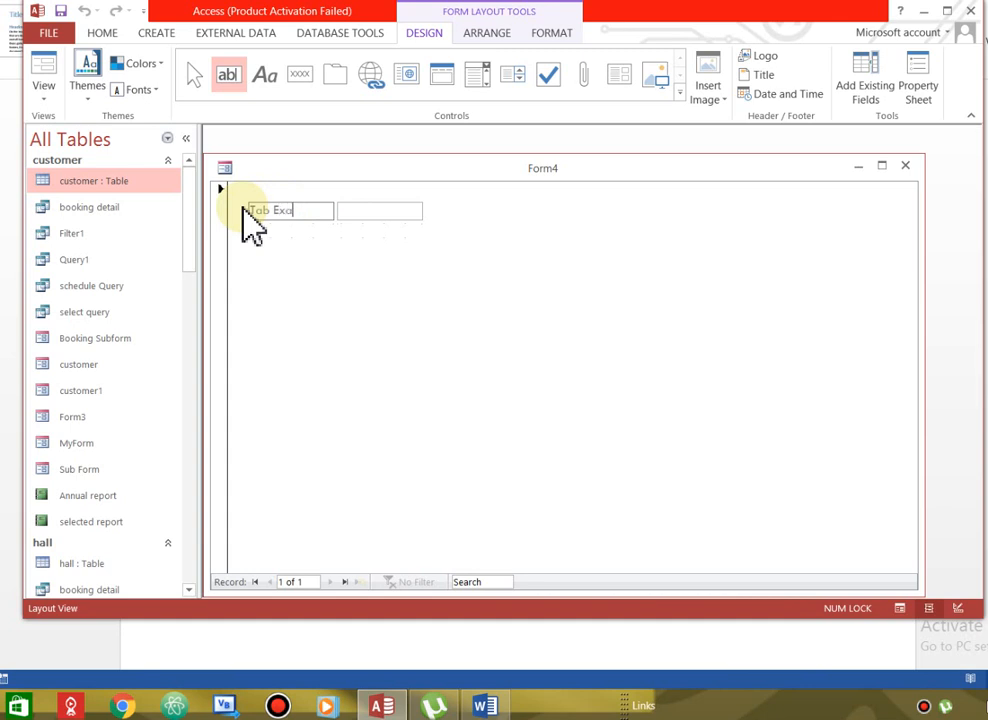
pyautogui.write('Tab Example')
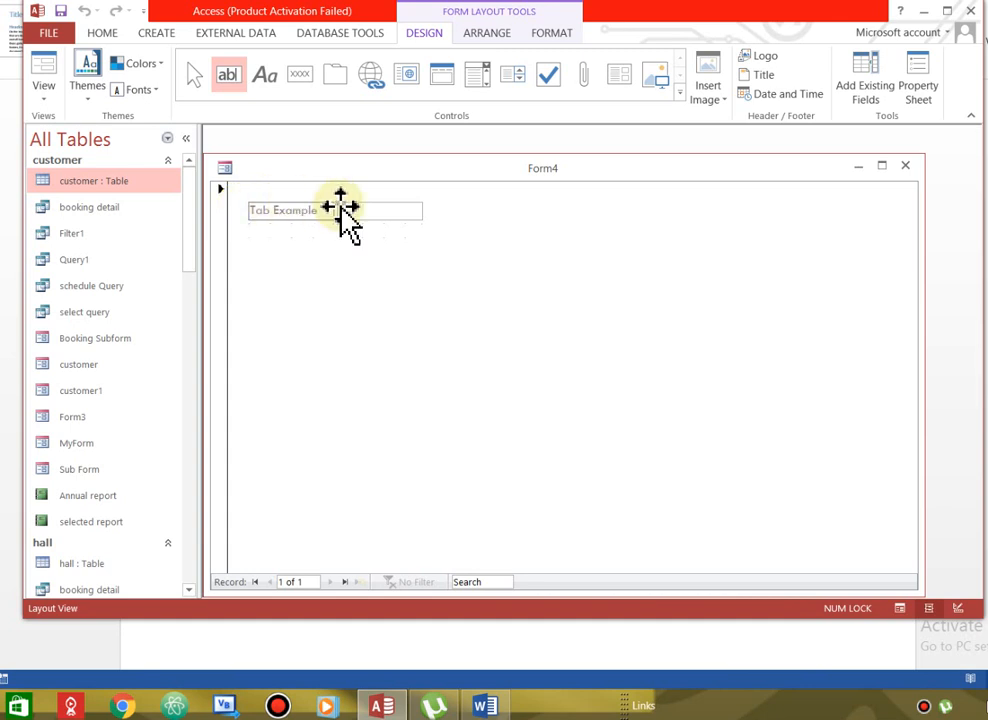
# Widen the text box beside the "Tab Example" label to more than twice its width.
pyautogui.click(395, 212)
pyautogui.moveTo(424, 212); pyautogui.dragTo(570, 183)
pyautogui.click(381, 292)
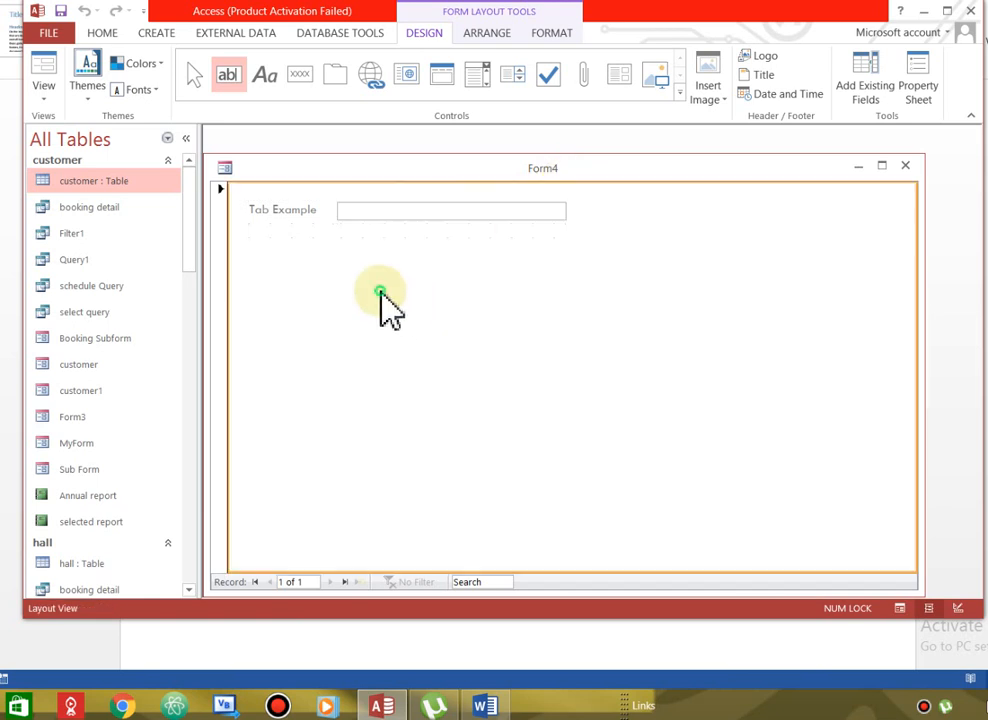
# Insert a tab control below the "Tab Example" row and enlarge it to cover a wide area of the form.
pyautogui.click(340, 84)
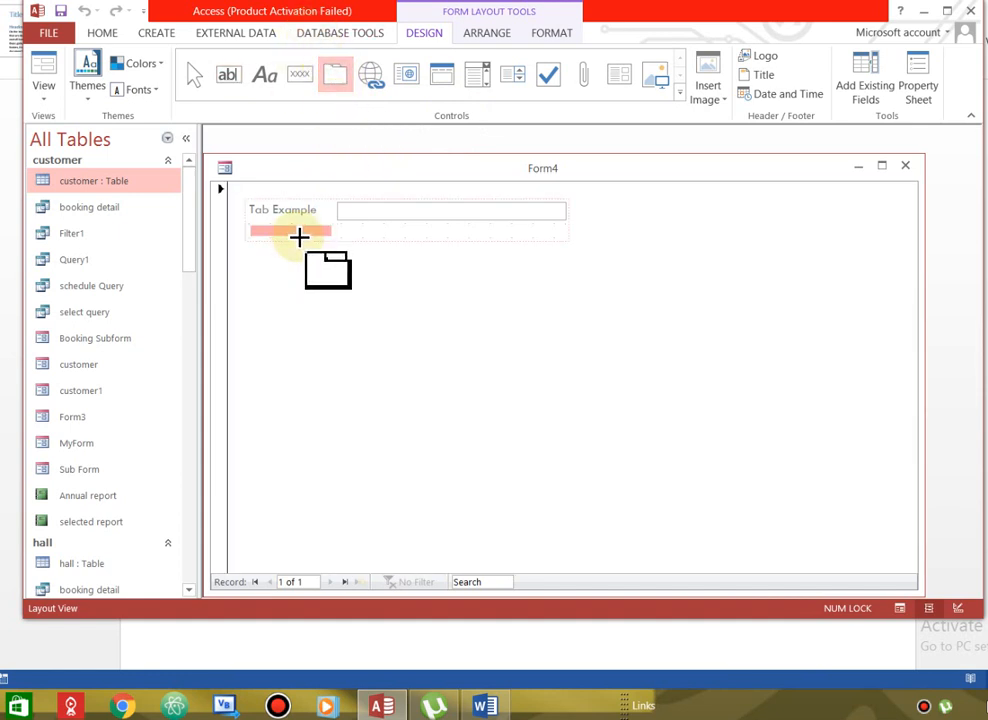
pyautogui.click(296, 313)
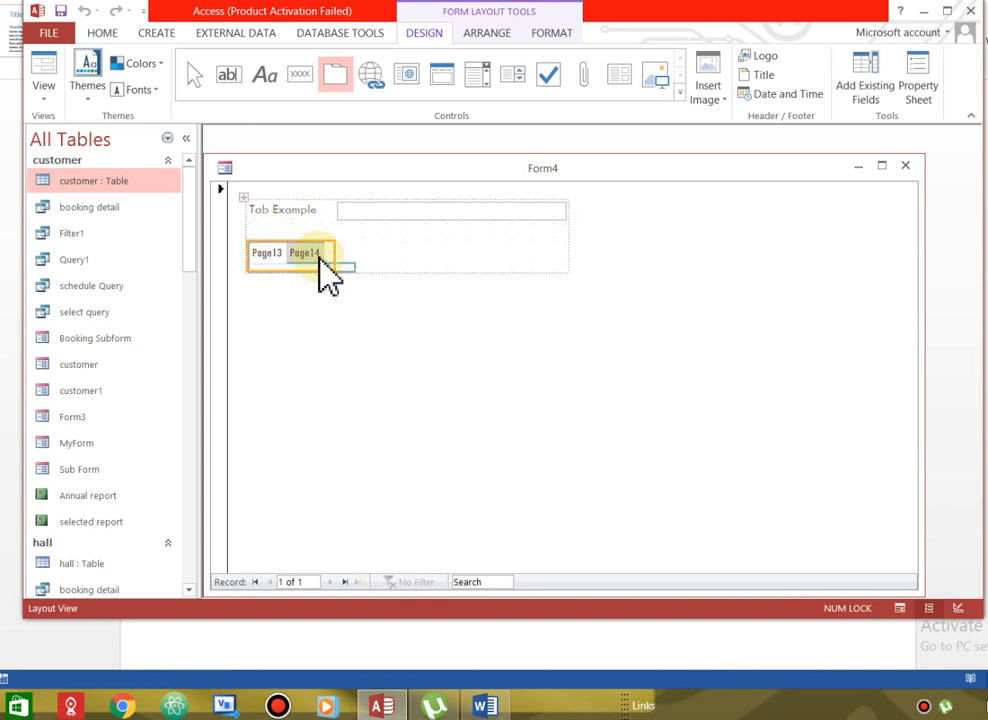
pyautogui.moveTo(340, 270); pyautogui.dragTo(536, 346)
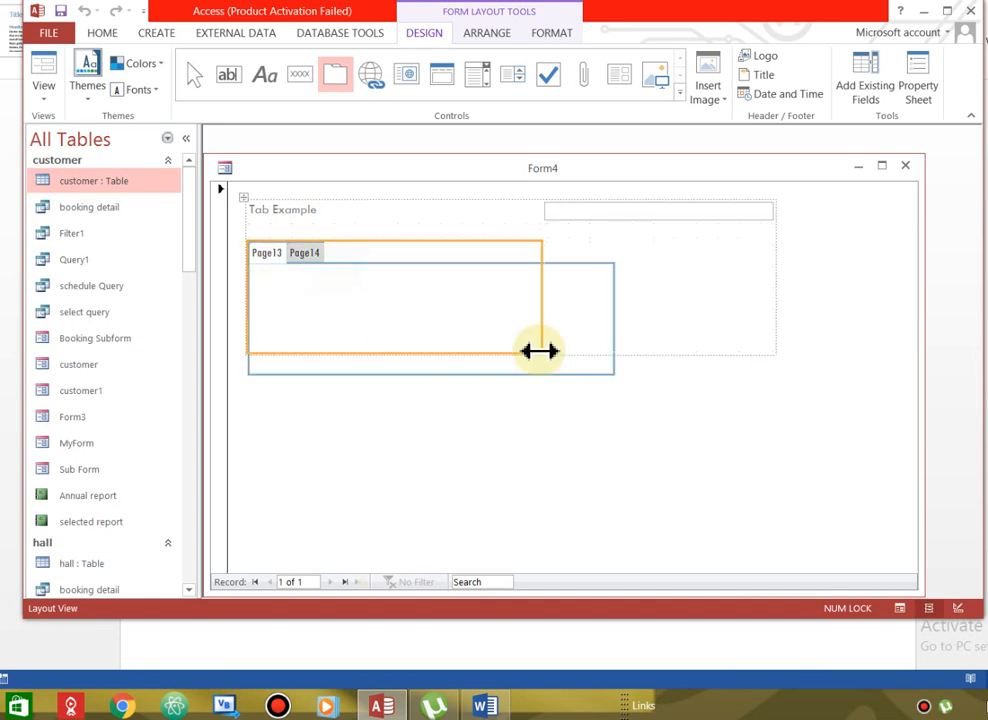
pyautogui.click(555, 555)
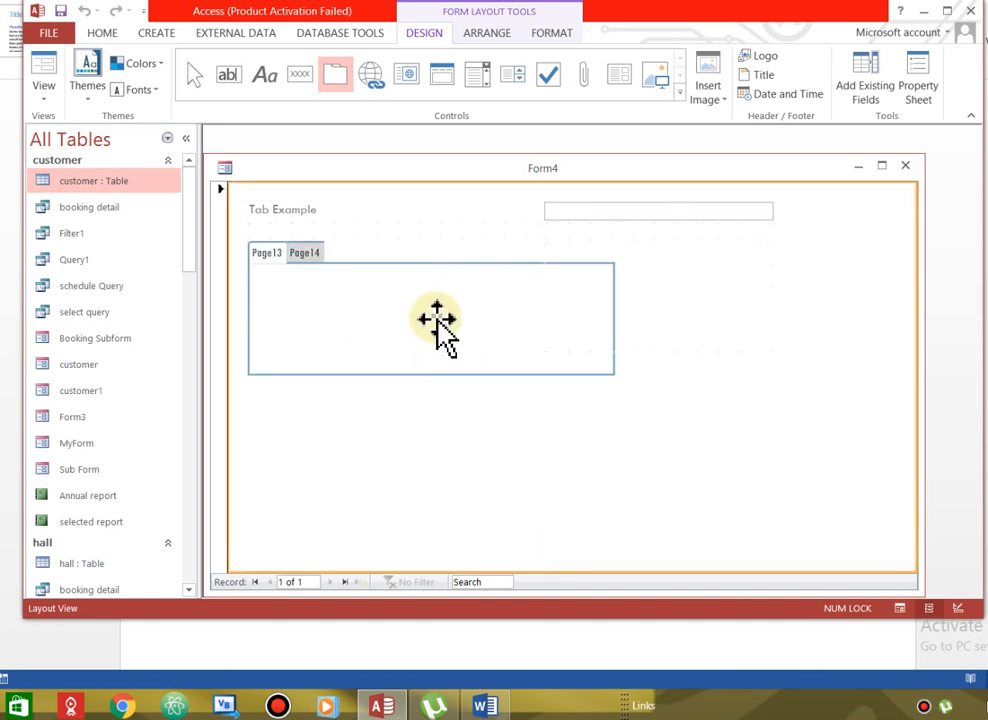
pyautogui.click(437, 324)
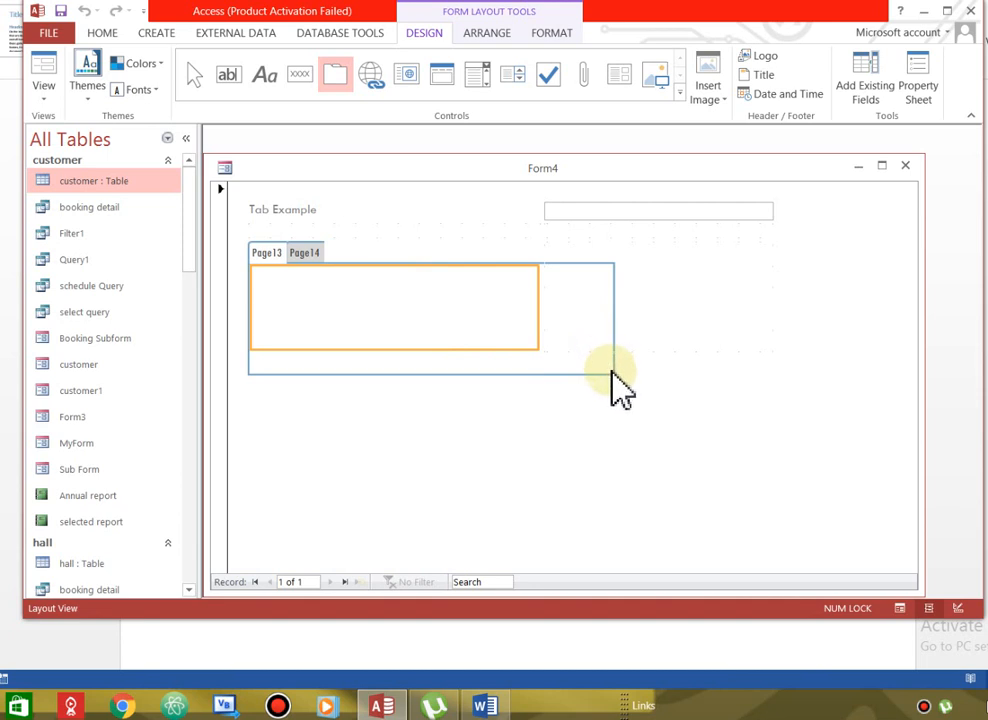
# Add a label reading "Tab1" inside the first page of the tab control.
pyautogui.click(316, 260)
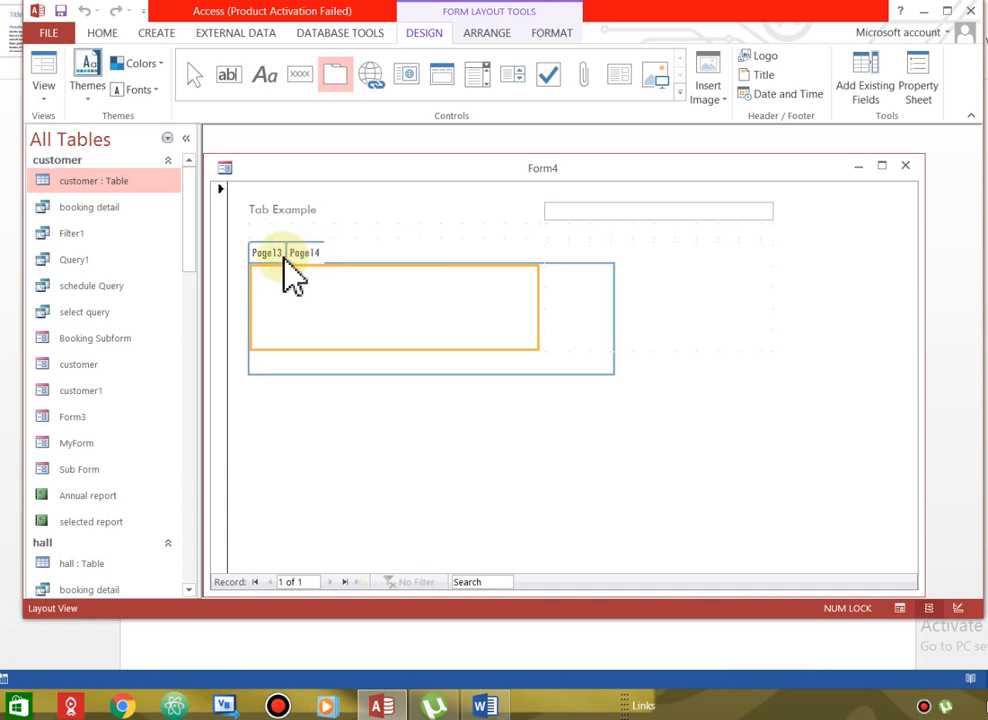
pyautogui.click(278, 257)
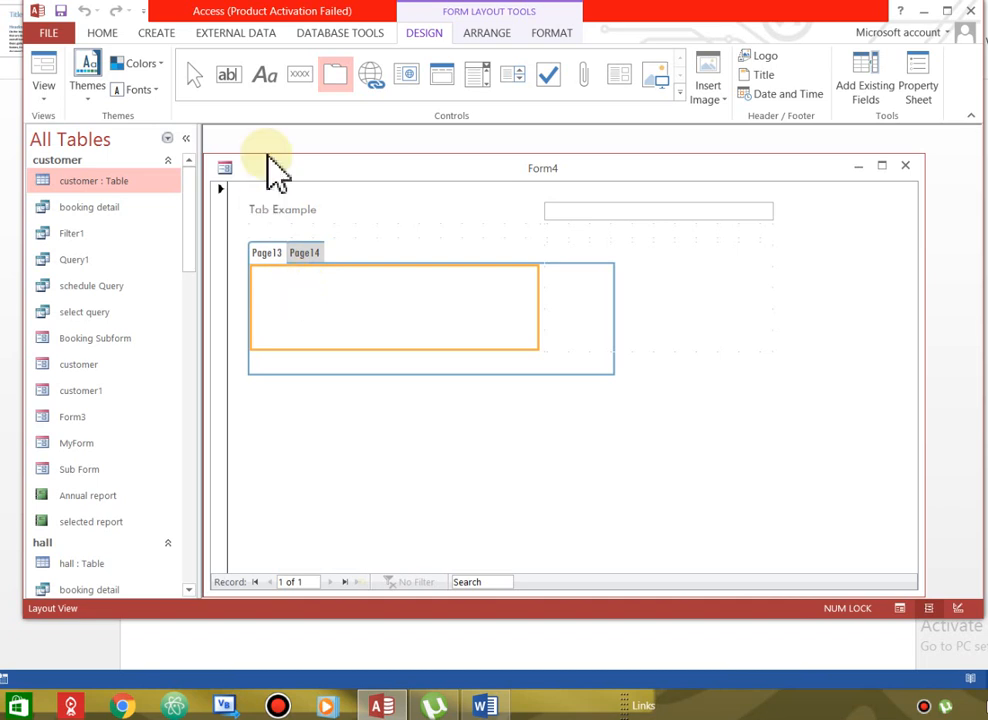
pyautogui.click(271, 99)
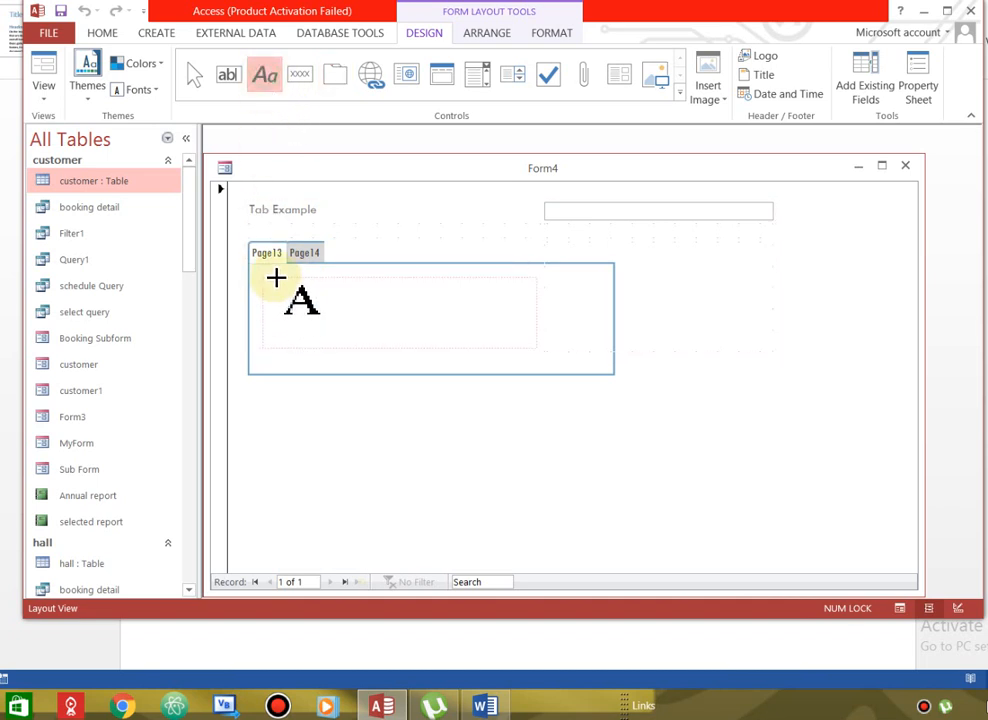
pyautogui.click(341, 293)
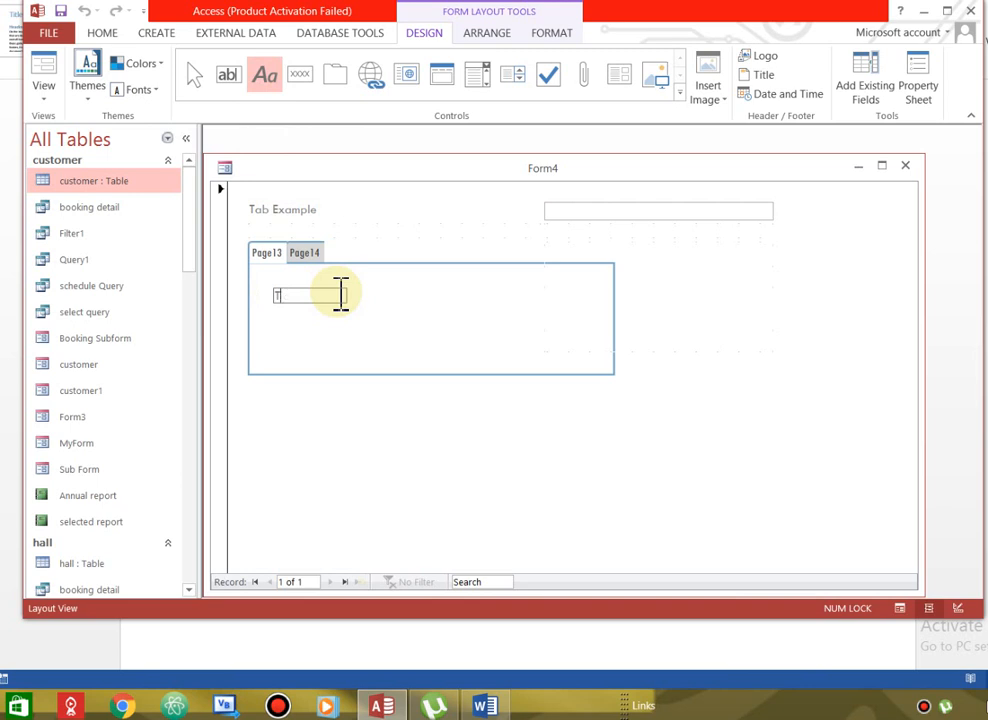
# Add a label reading "Tab 2" inside the second page of the tab control and compare both pages.
pyautogui.click(306, 253)
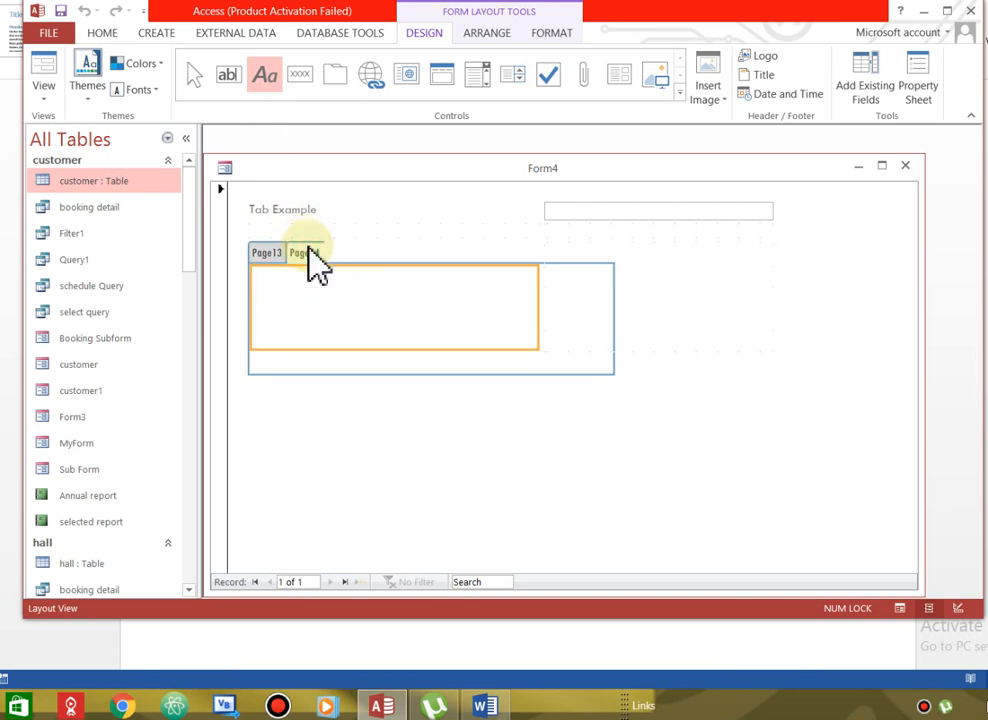
pyautogui.click(265, 76)
pyautogui.click(283, 292)
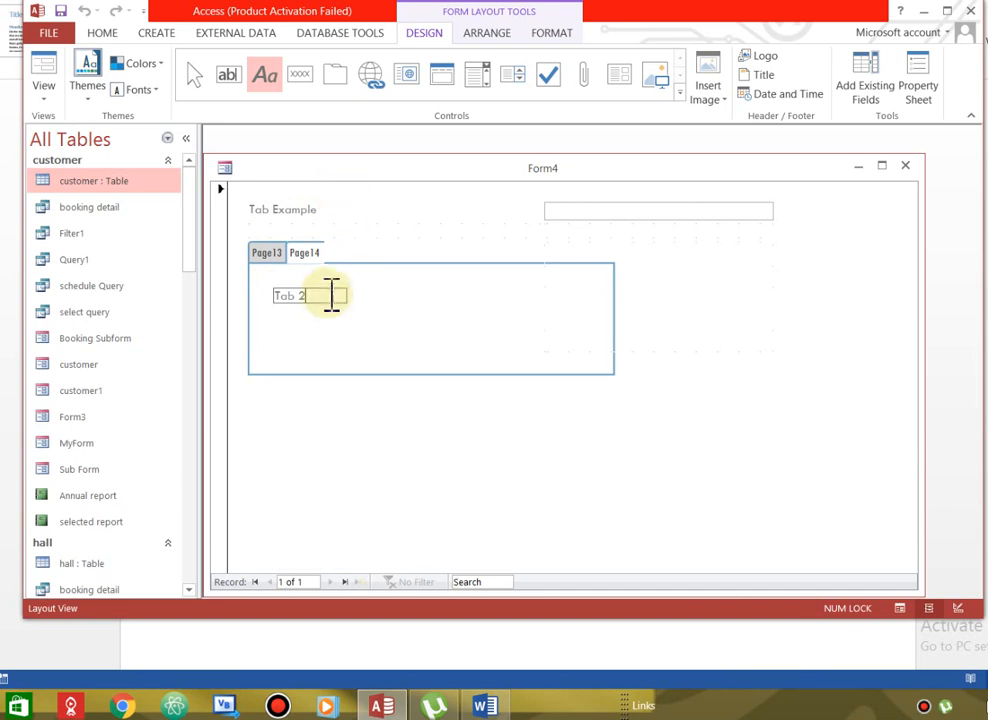
pyautogui.click(268, 255)
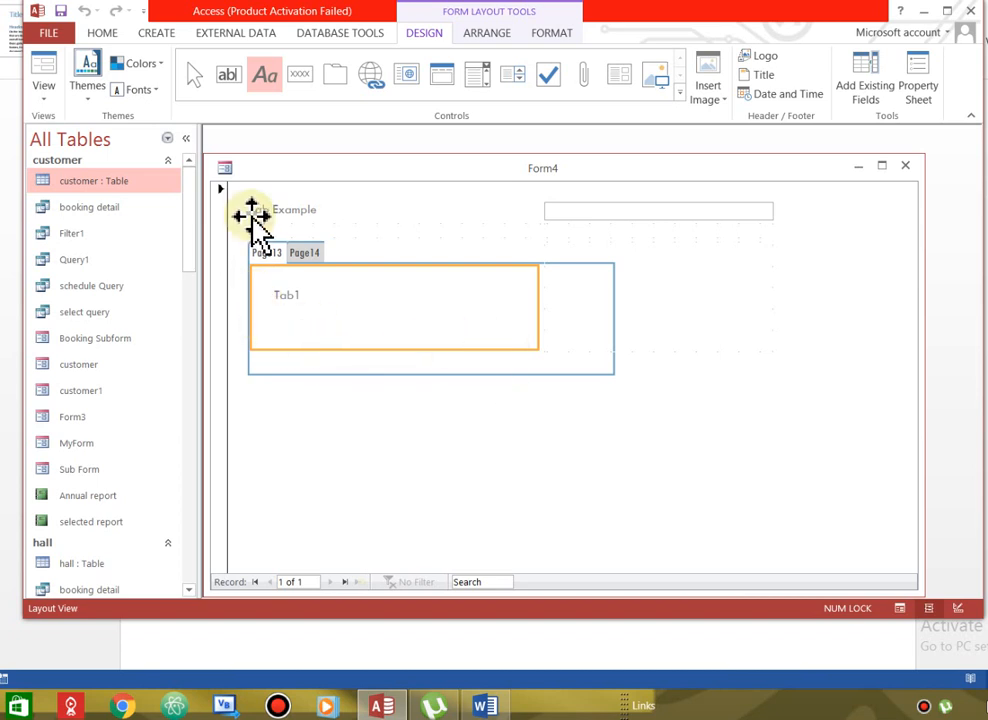
pyautogui.click(310, 253)
pyautogui.click(285, 256)
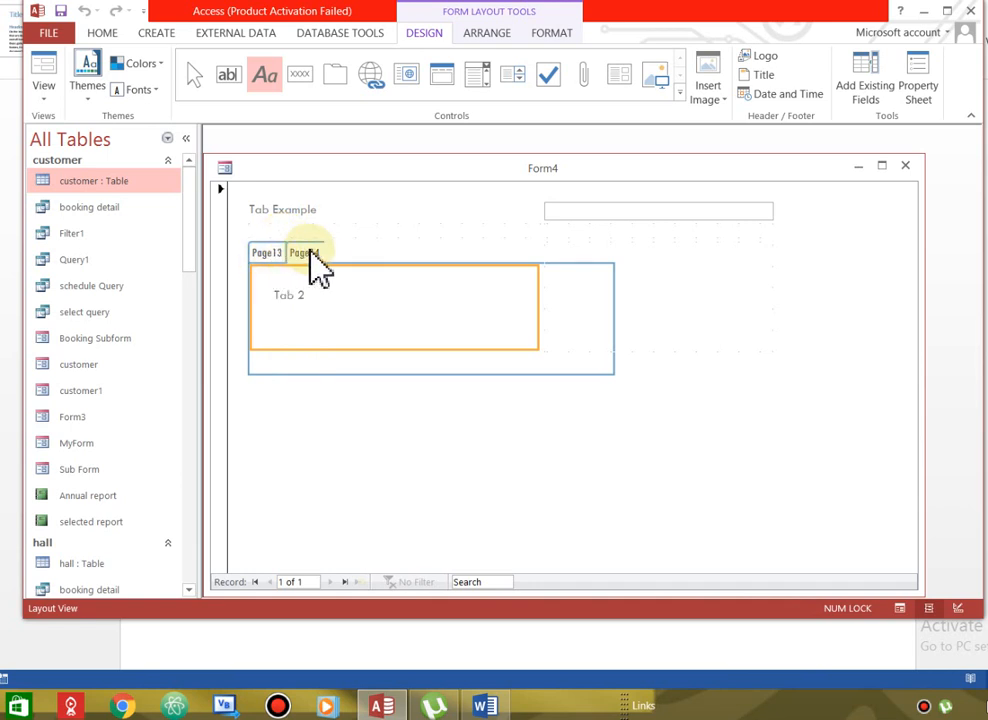
# Insert a third page into the tab control after the second page.
pyautogui.click(311, 253)
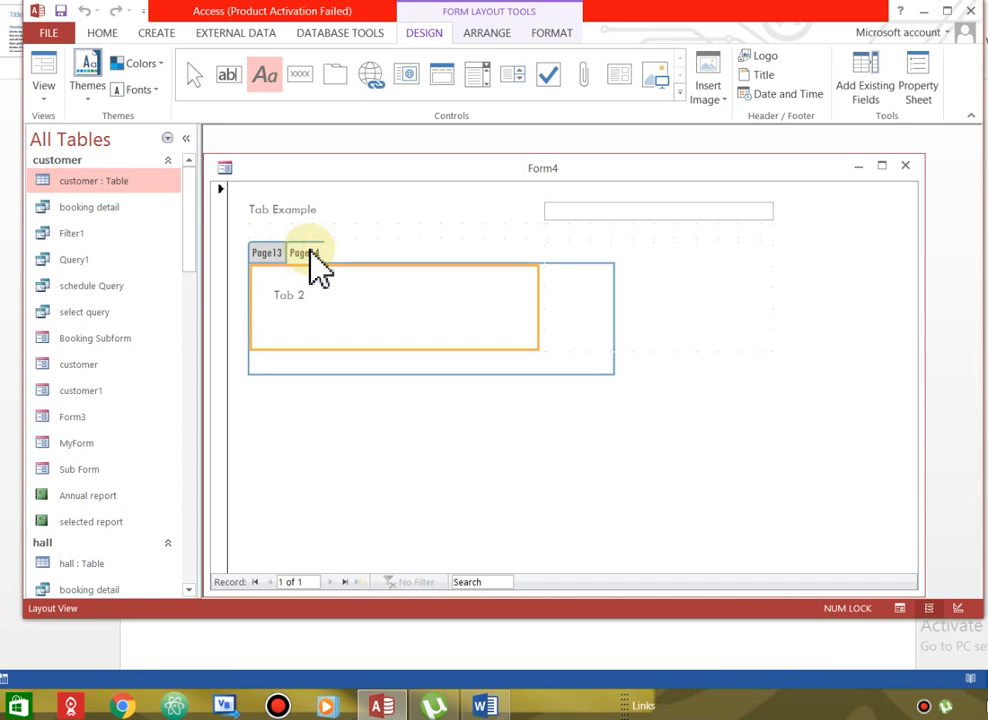
pyautogui.rightClick(313, 262)
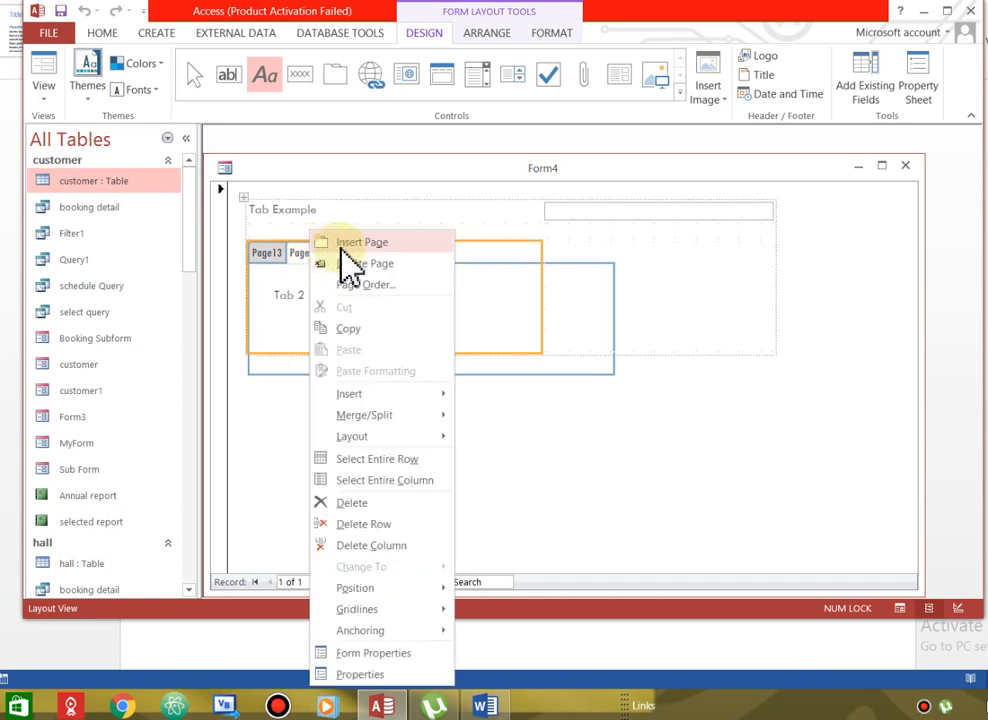
pyautogui.click(340, 248)
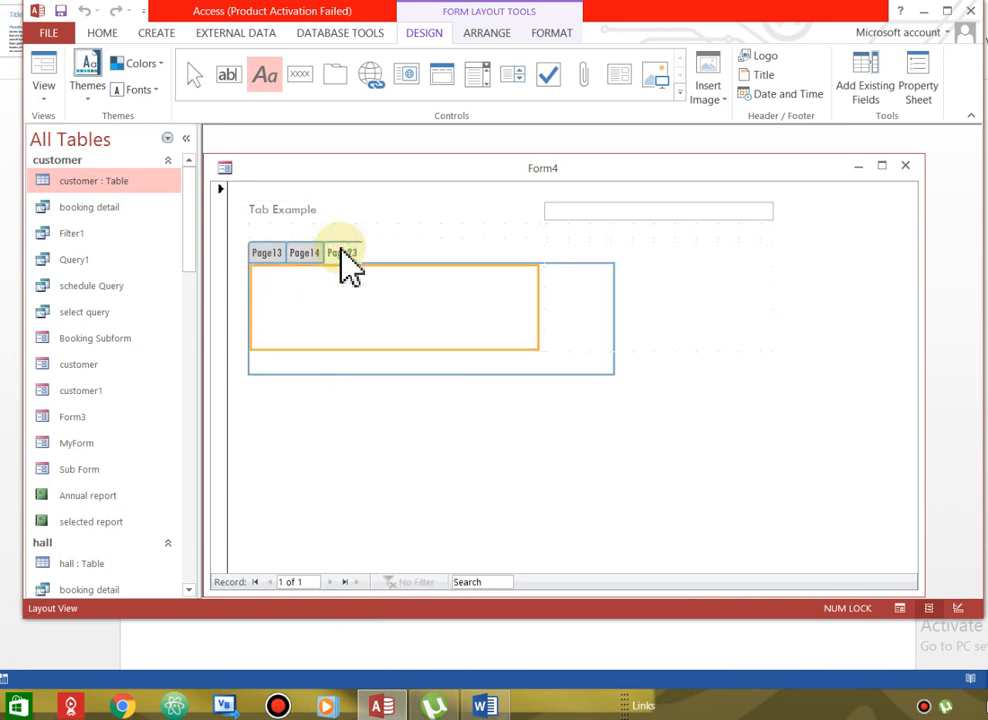
pyautogui.click(355, 255)
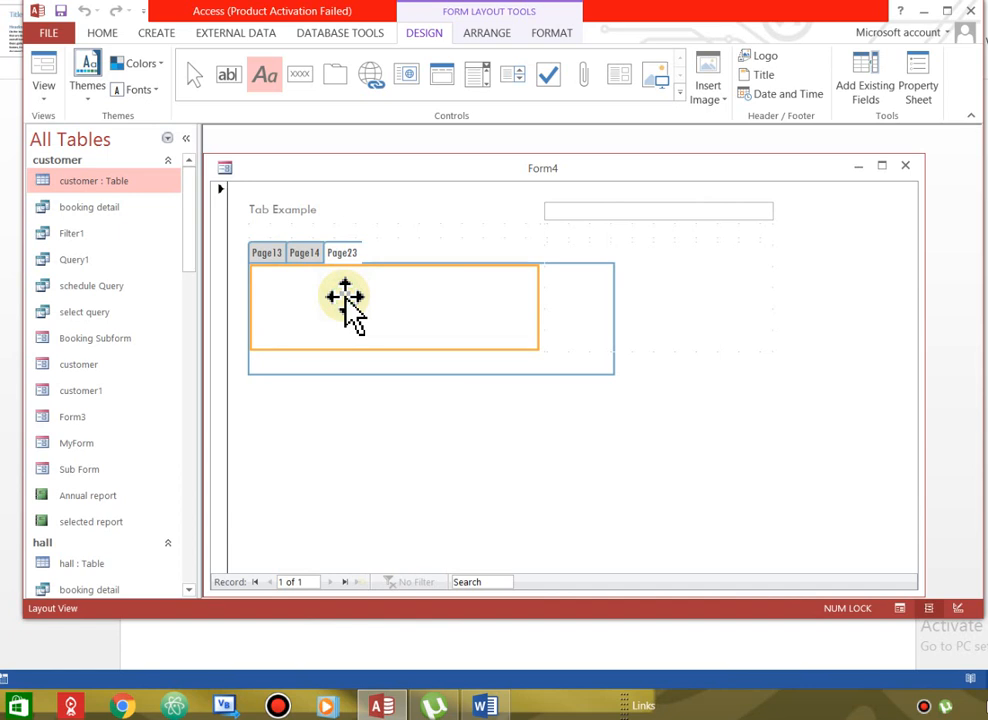
# Add a text box to the third page of the tab control and caption its label "Tab3".
pyautogui.click(228, 75)
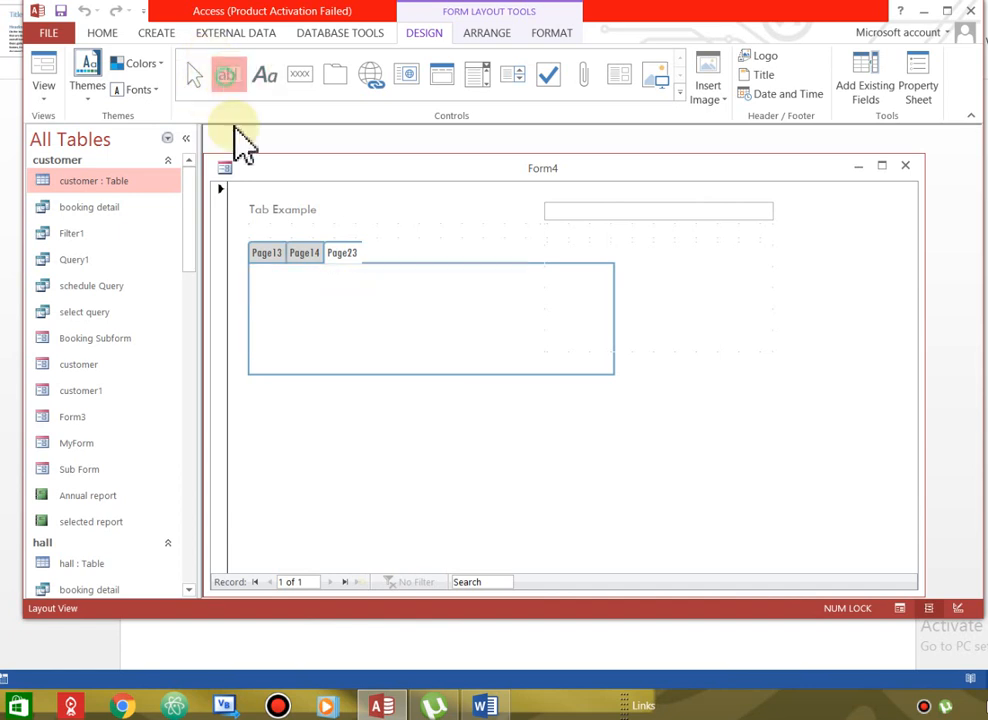
pyautogui.click(284, 282)
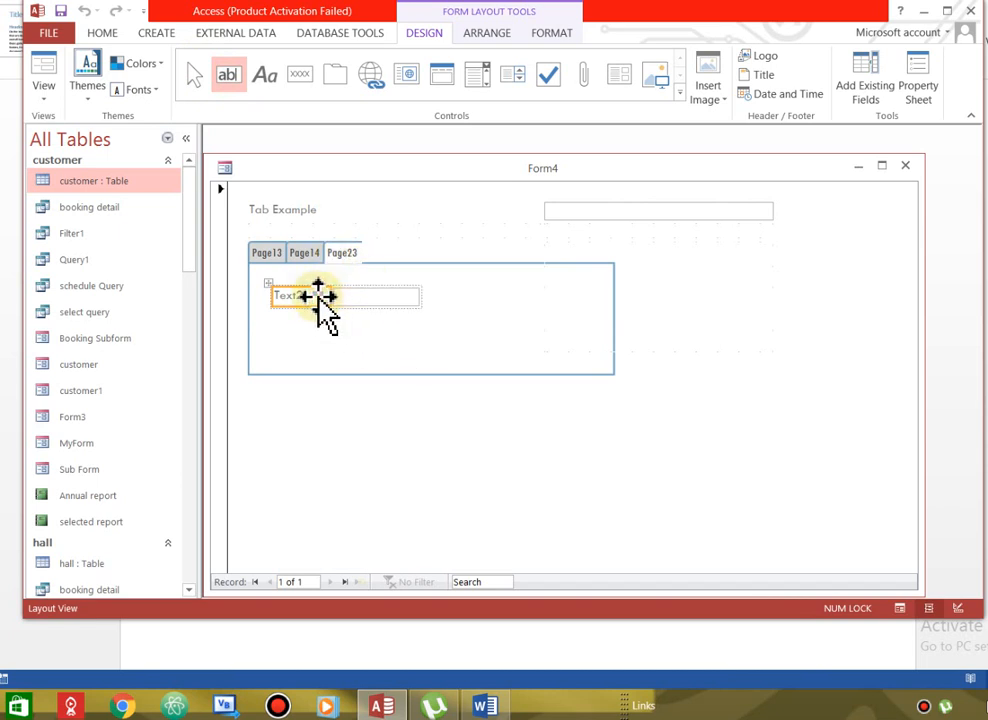
pyautogui.click(305, 296)
pyautogui.moveTo(315, 296); pyautogui.dragTo(236, 300)
pyautogui.write('Tab3')
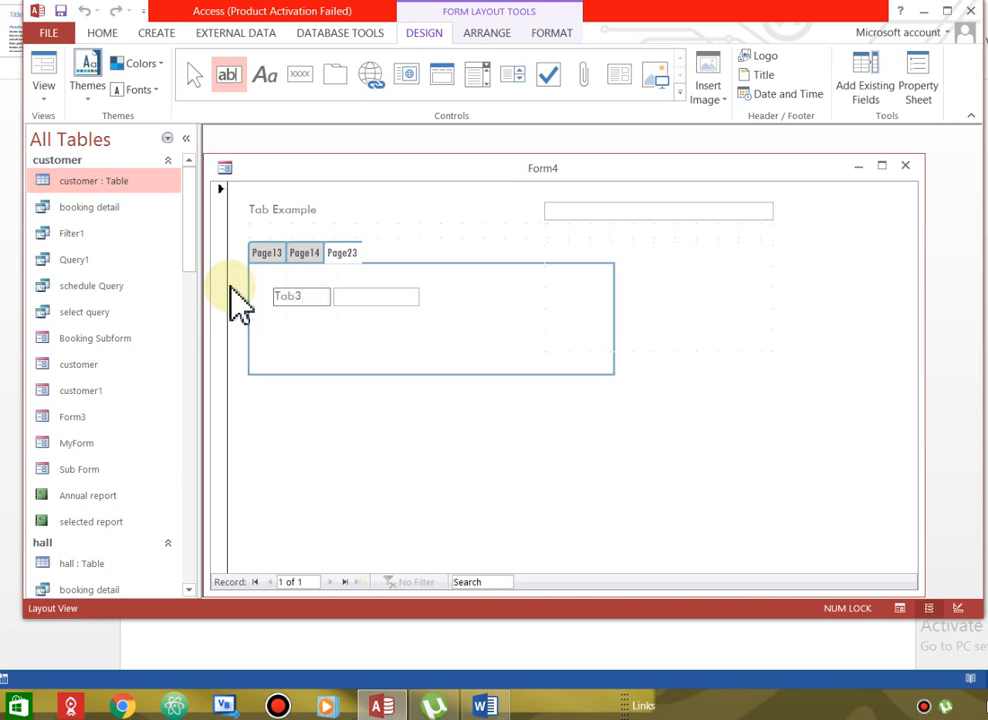
pyautogui.click(386, 431)
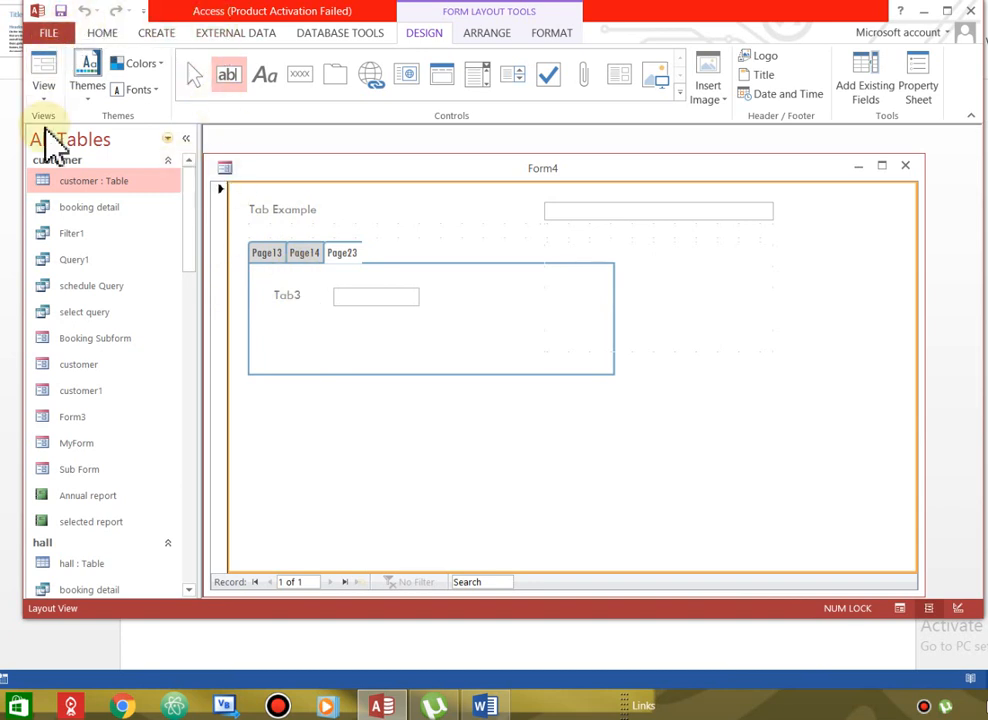
# Show the form in Form View and look through the contents of all three tab pages.
pyautogui.click(50, 95)
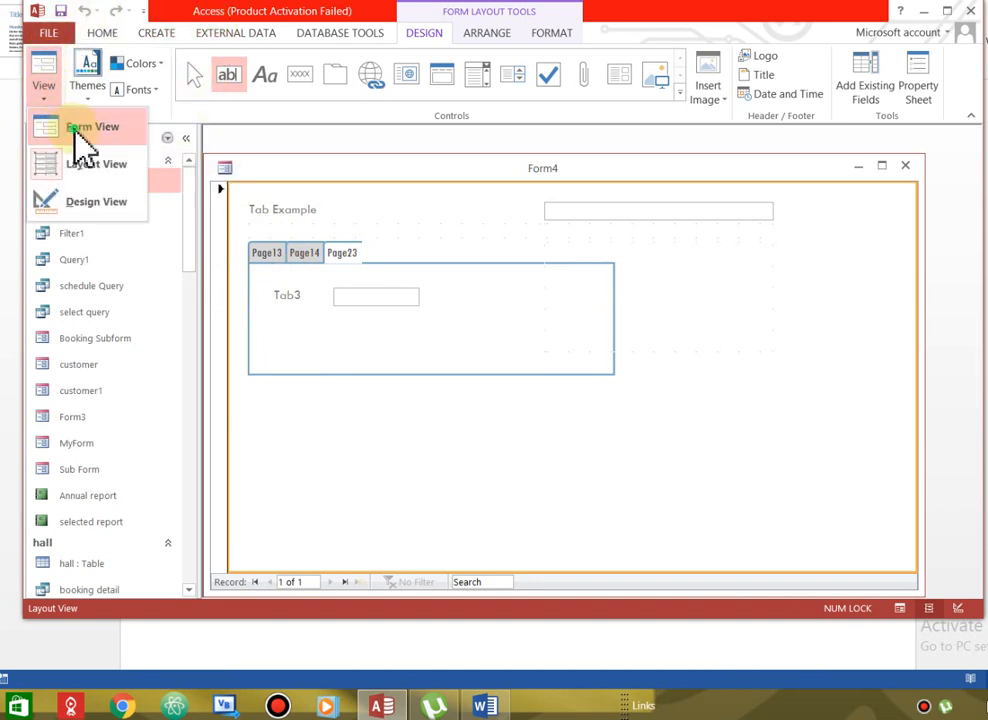
pyautogui.click(80, 130)
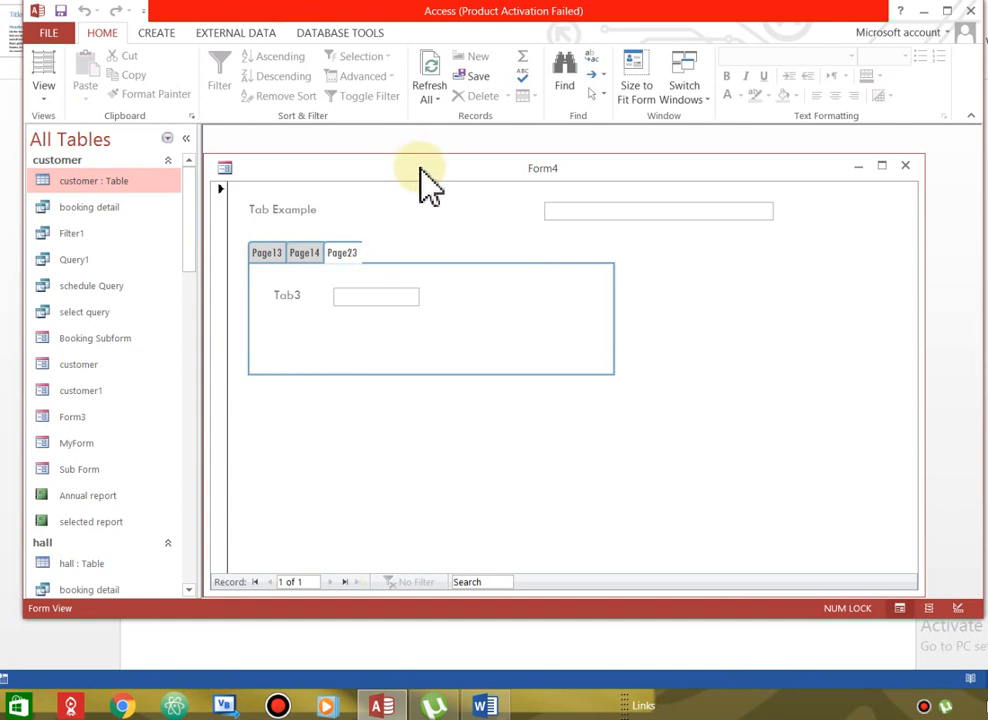
pyautogui.click(609, 215)
pyautogui.click(268, 253)
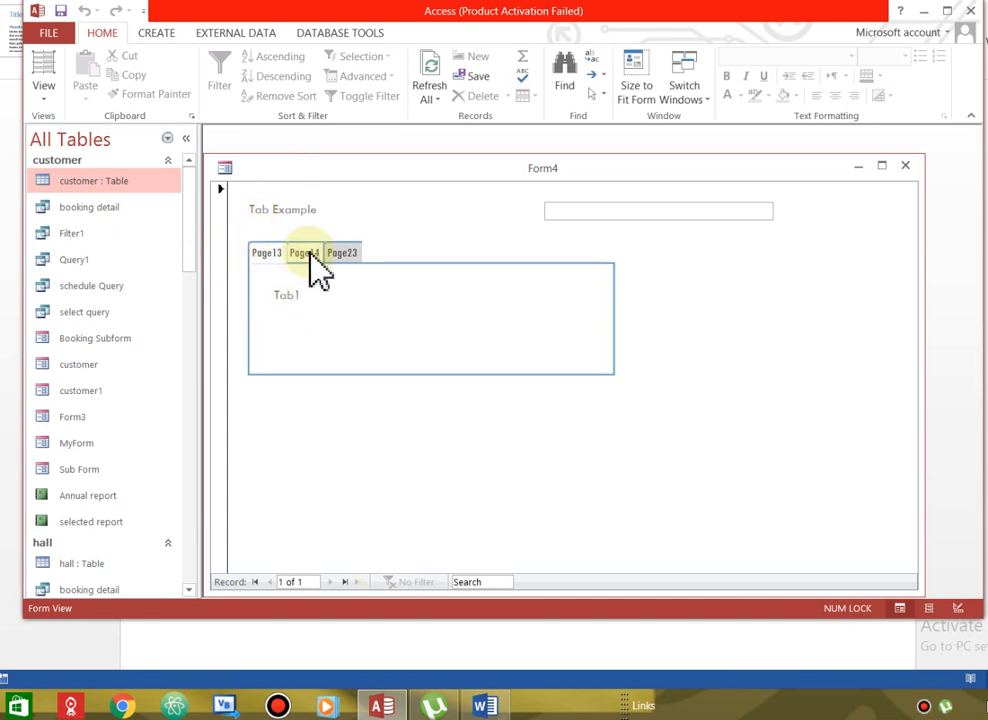
pyautogui.click(310, 254)
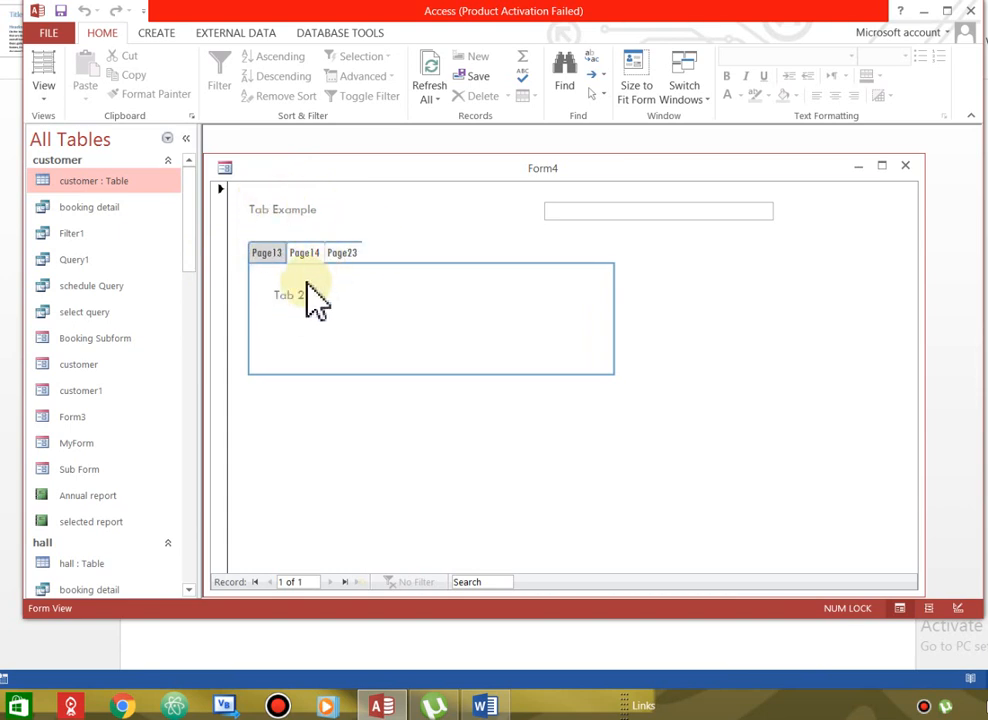
pyautogui.click(357, 248)
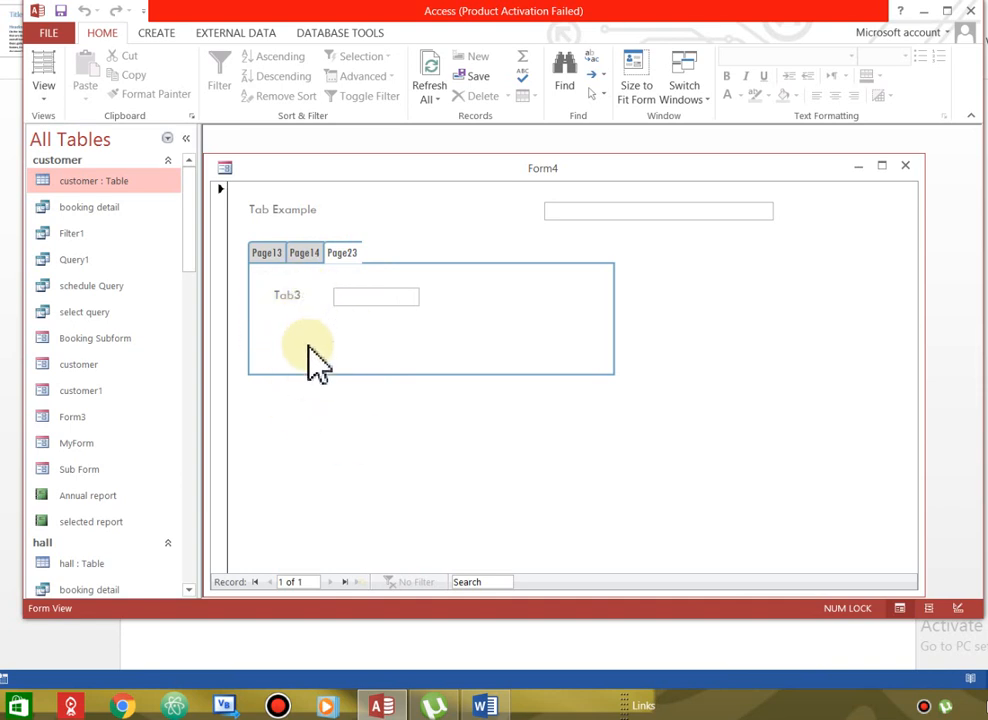
pyautogui.click(304, 254)
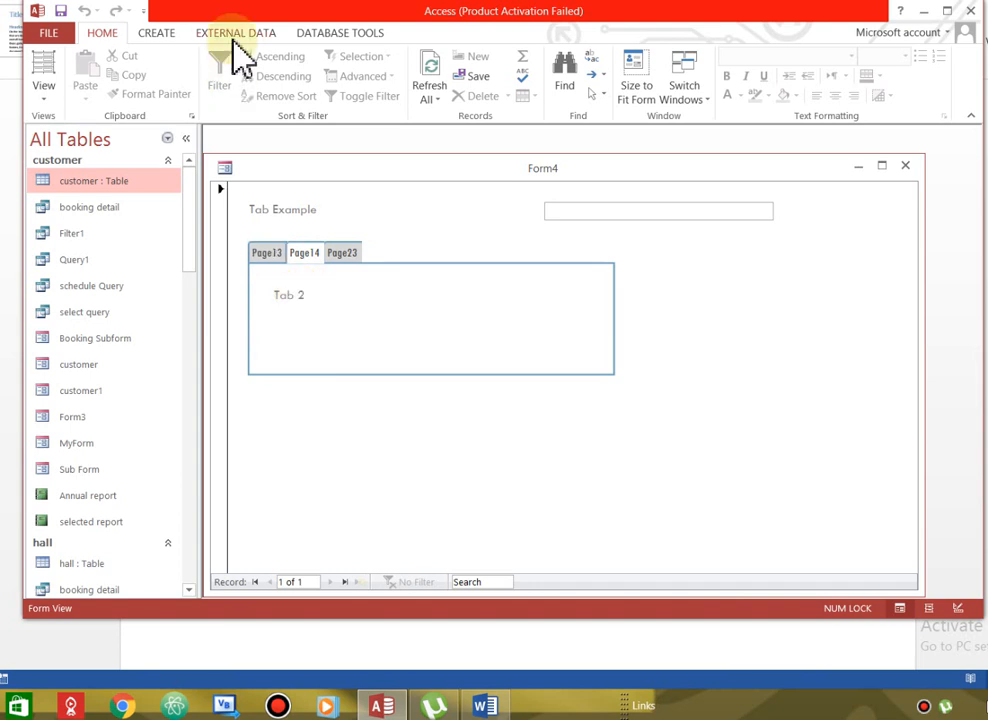
# Switch the form to Design View and enlarge its Detail section to about 7.4 wide by 3.7 high on the rulers.
pyautogui.click(44, 92)
pyautogui.click(96, 202)
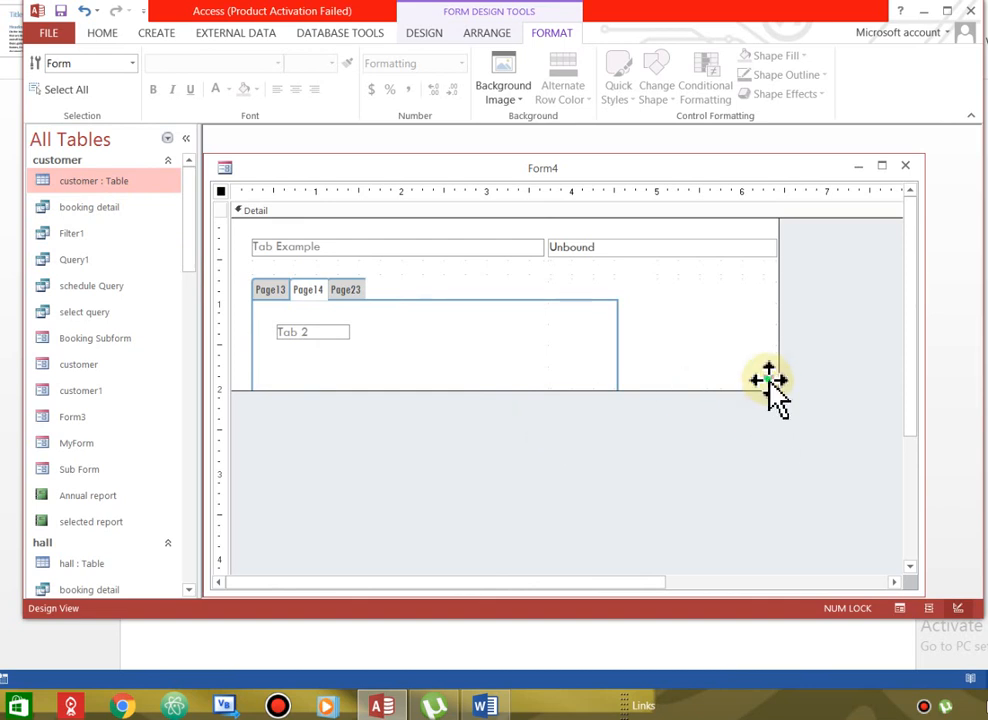
pyautogui.moveTo(776, 388); pyautogui.dragTo(861, 535)
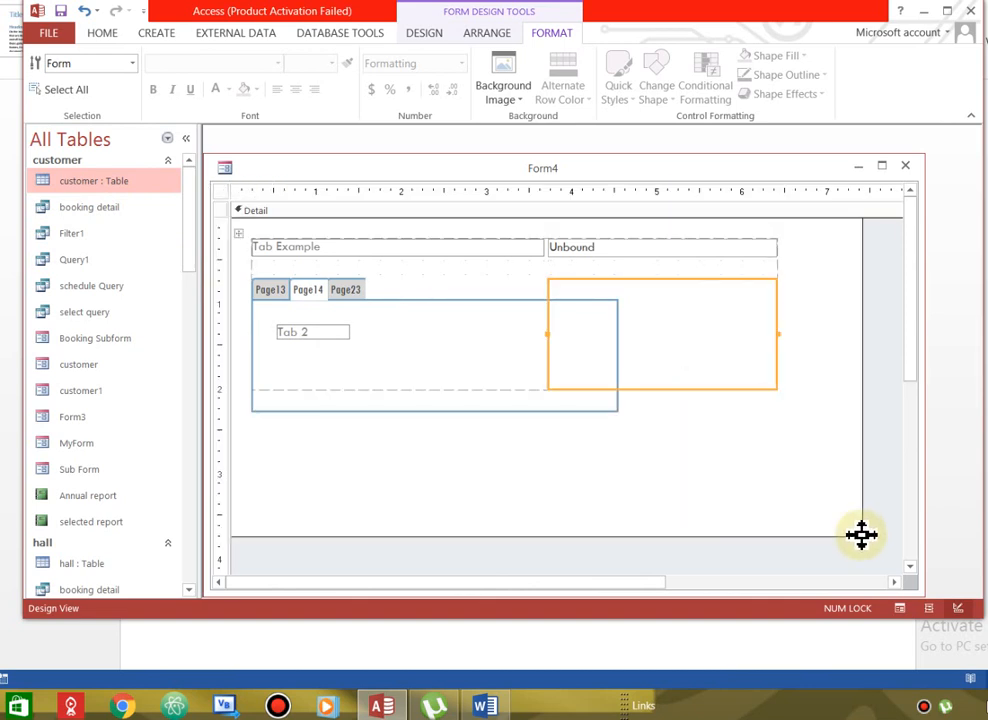
pyautogui.press('Delete')
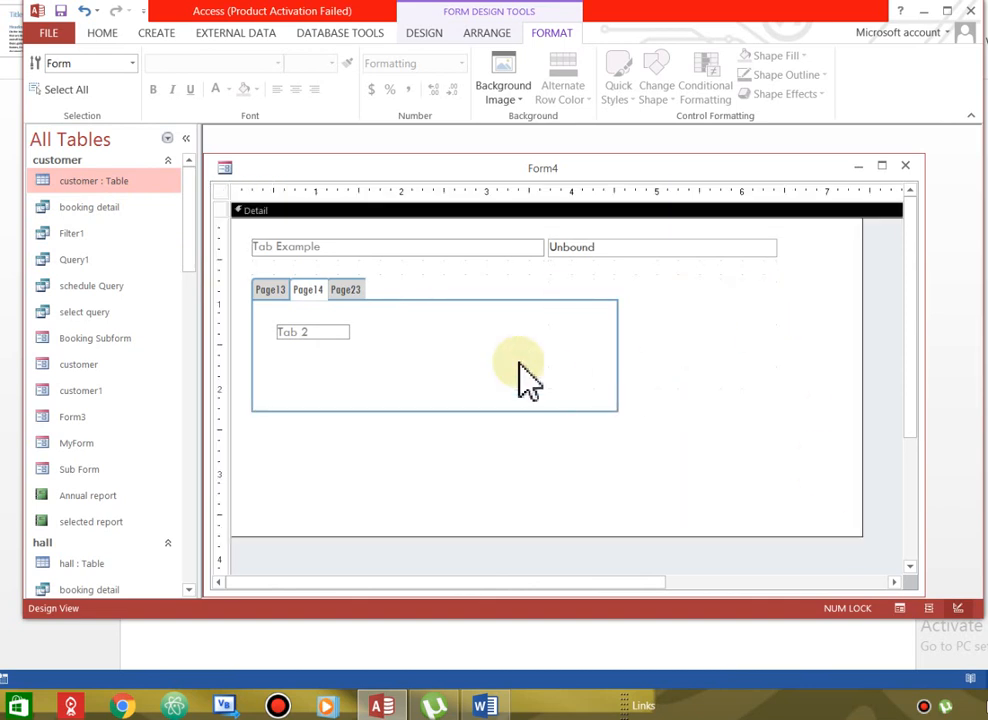
# List the fields of all tables and add the Bill table's Bill_ID field to the form.
pyautogui.click(430, 36)
pyautogui.click(654, 88)
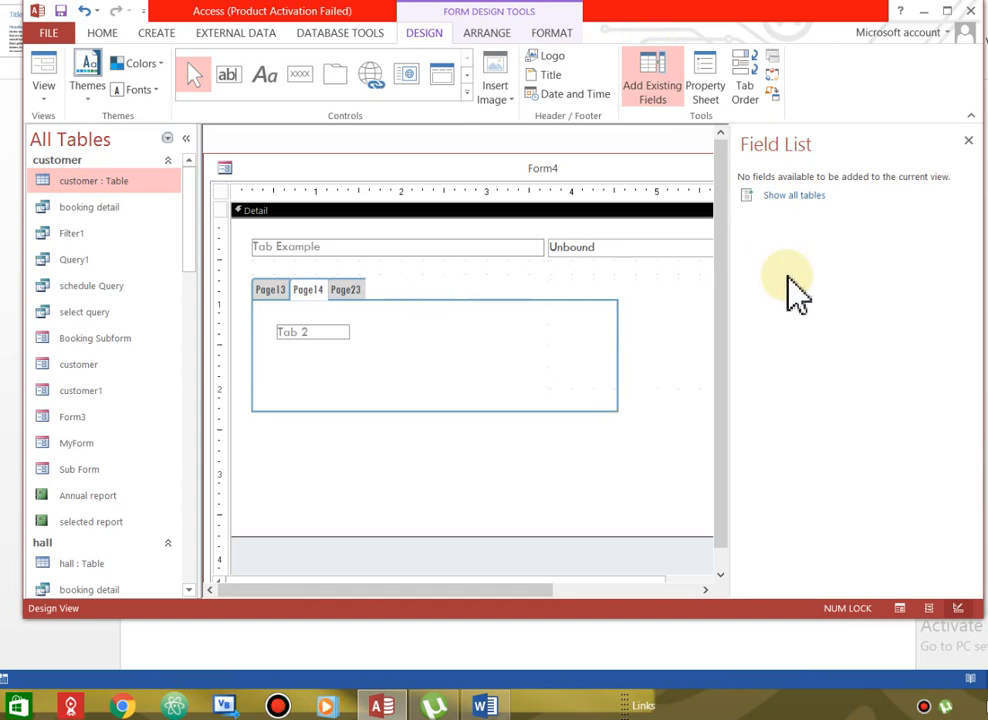
pyautogui.click(788, 197)
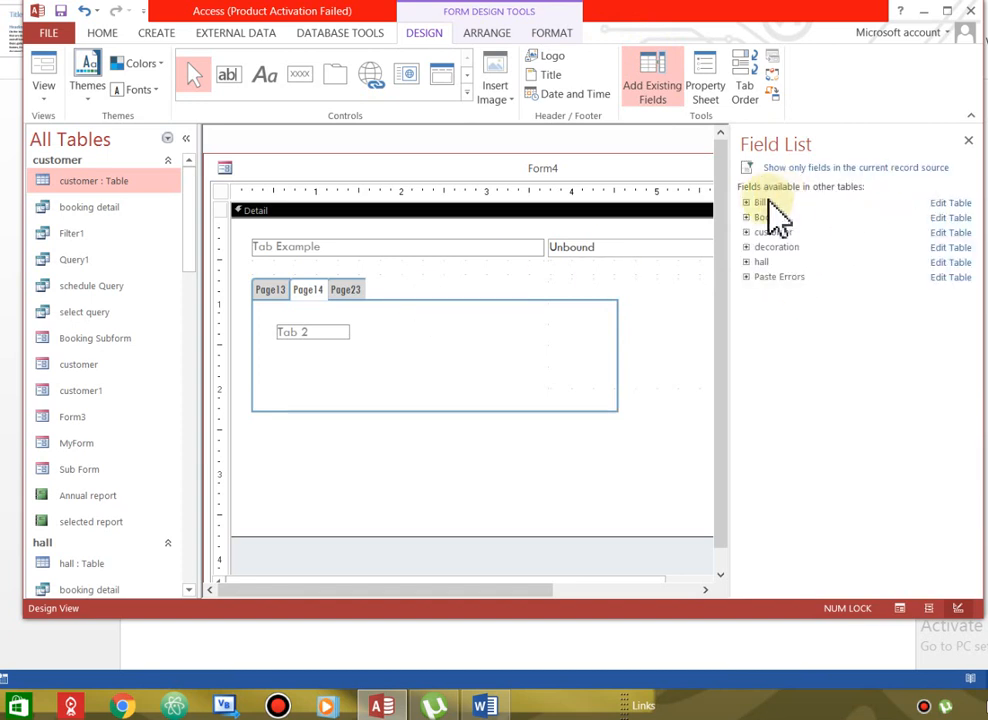
pyautogui.click(747, 203)
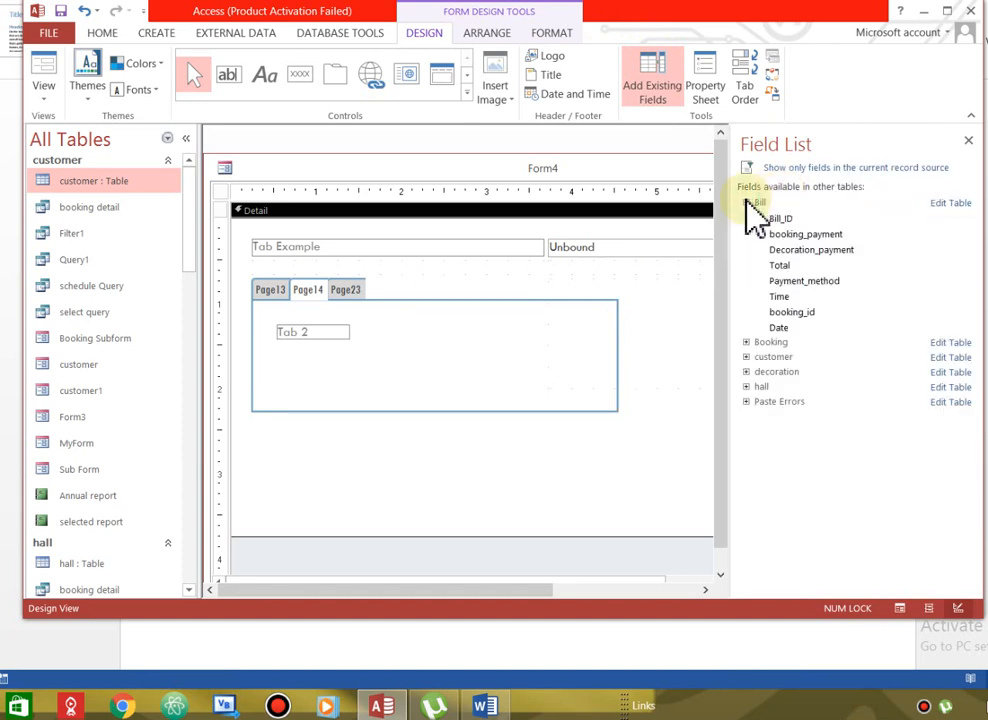
pyautogui.doubleClick(780, 219)
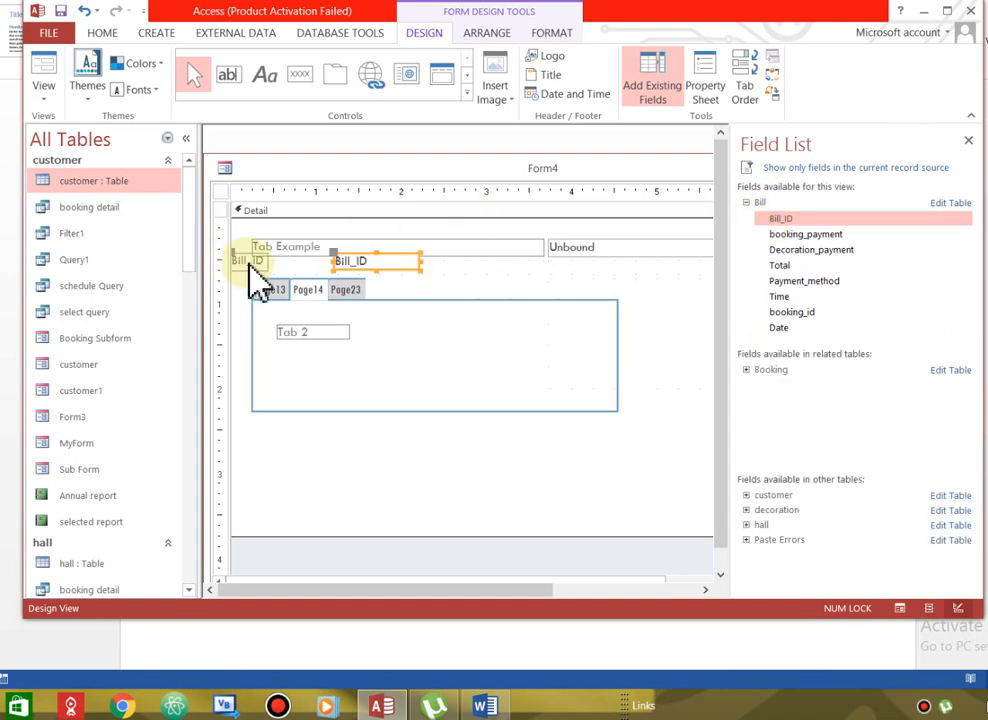
# Move the Bill_ID field over the tab control below the "Tab 2" label and look at the first and third pages.
pyautogui.moveTo(250, 262); pyautogui.dragTo(310, 366)
pyautogui.click(300, 366)
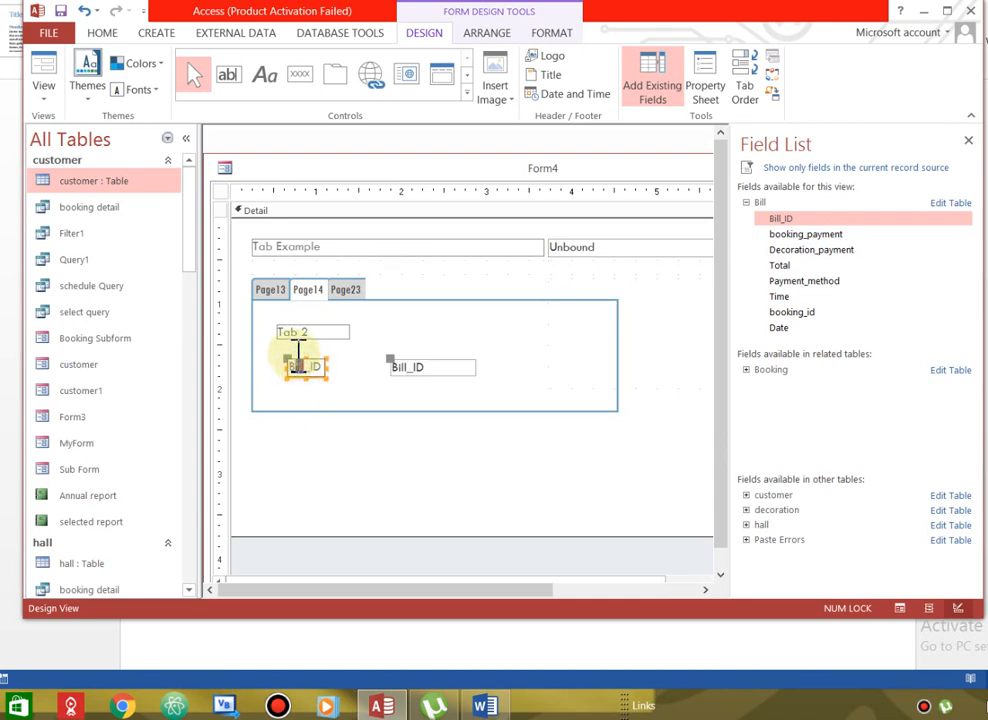
pyautogui.click(440, 294)
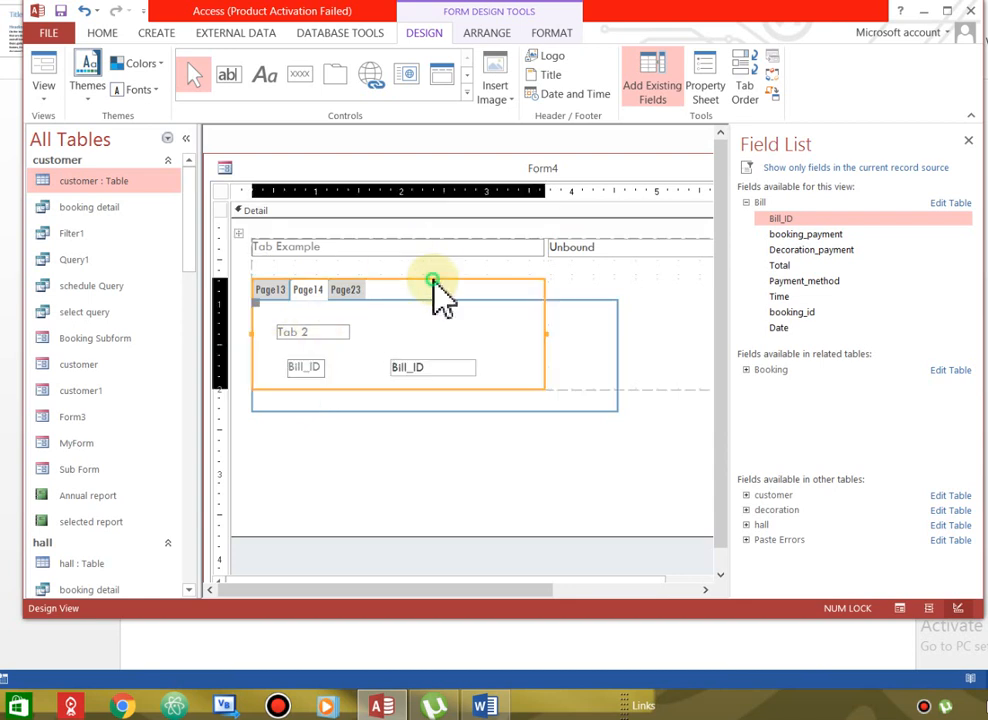
pyautogui.click(271, 291)
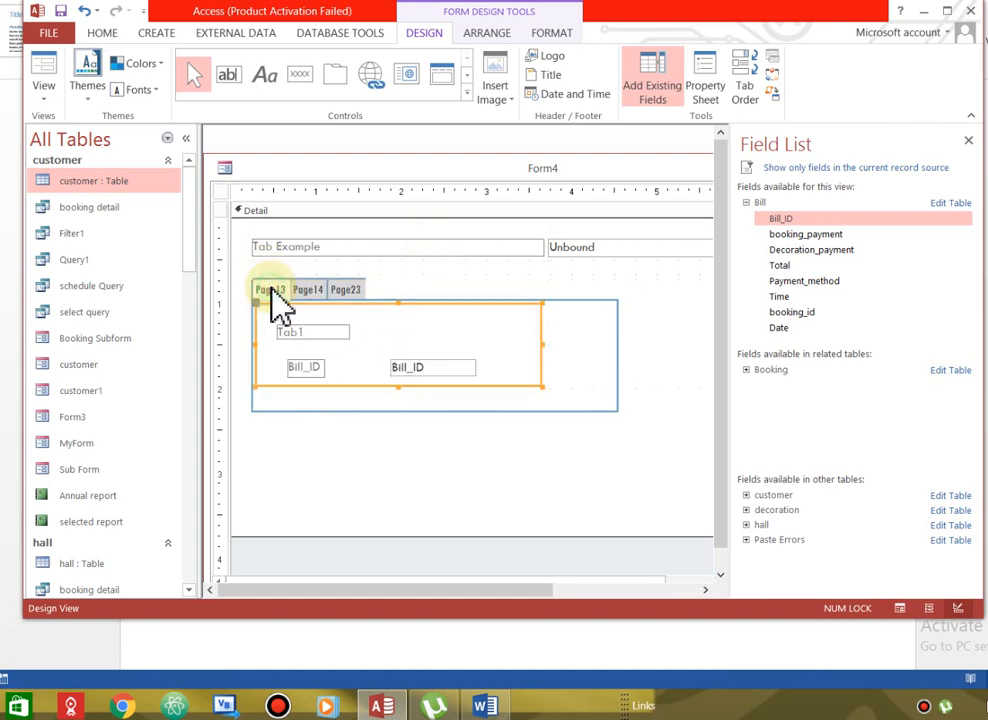
pyautogui.click(355, 289)
# Move the Bill_ID label and text box off the tab control into the layout cells beside and below the "Tab Example" label.
pyautogui.click(309, 369)
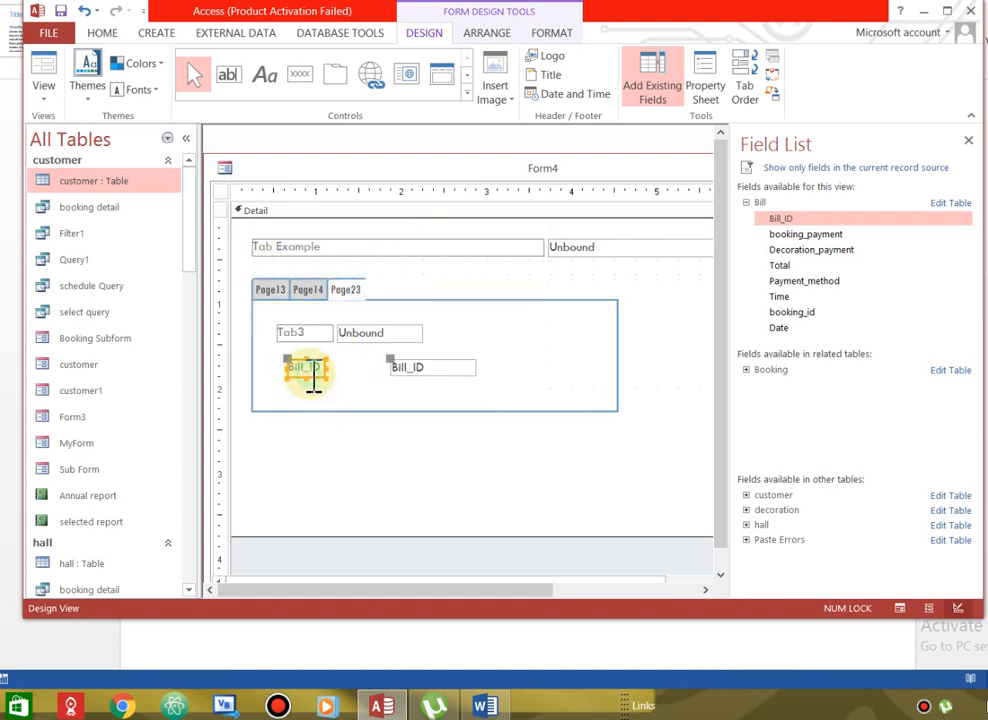
pyautogui.moveTo(297, 375); pyautogui.dragTo(263, 270)
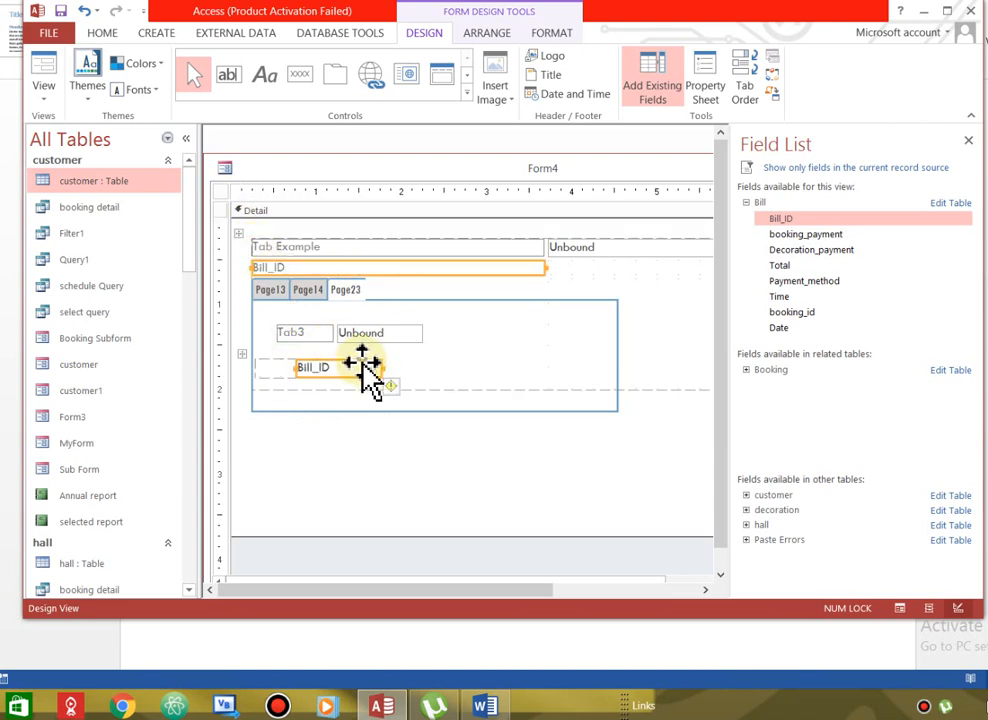
pyautogui.moveTo(362, 372); pyautogui.dragTo(565, 275)
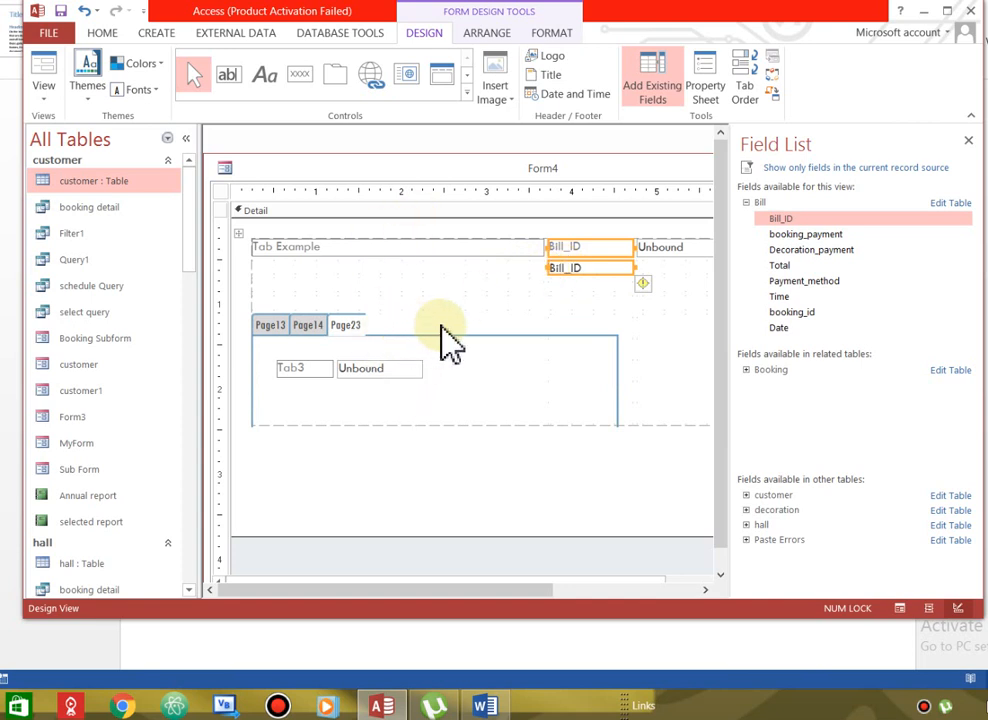
pyautogui.click(461, 300)
pyautogui.click(303, 370)
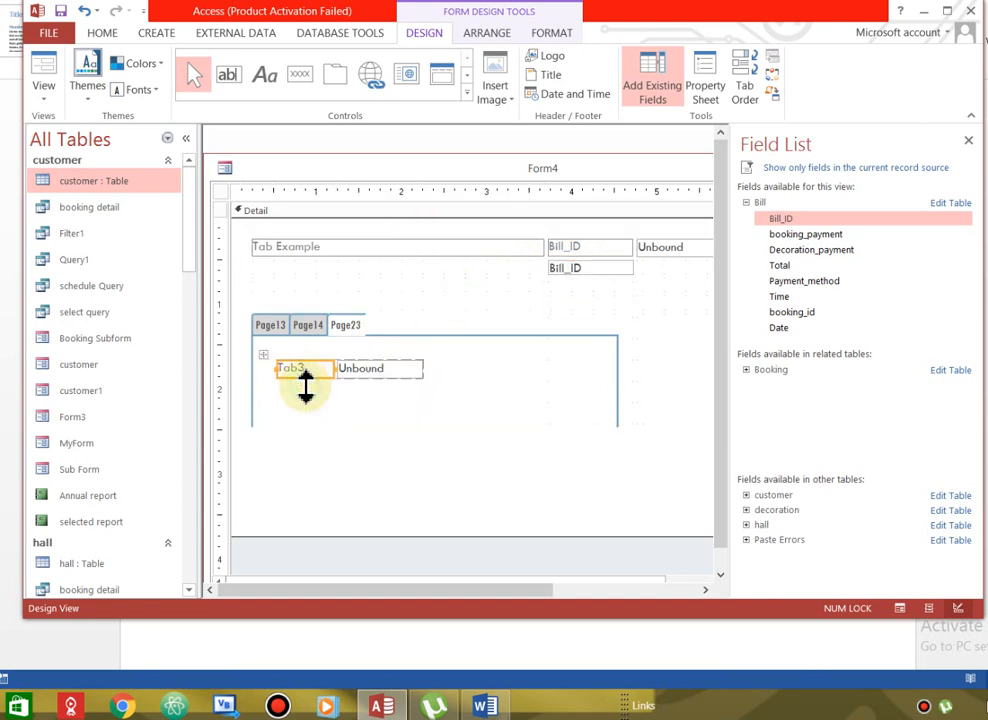
pyautogui.click(332, 412)
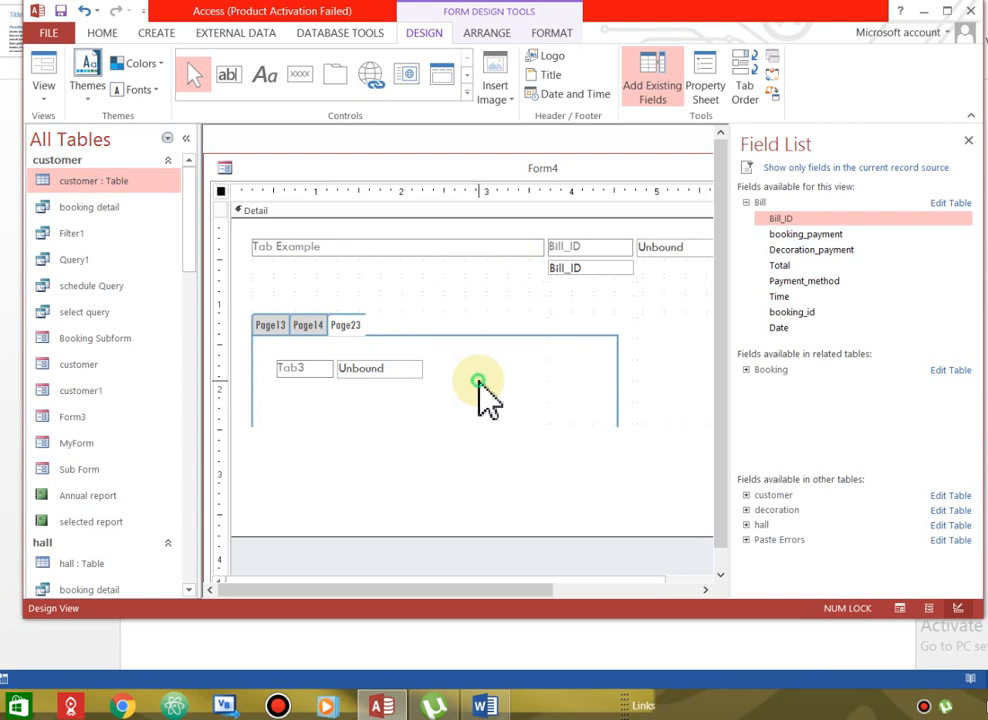
pyautogui.click(320, 329)
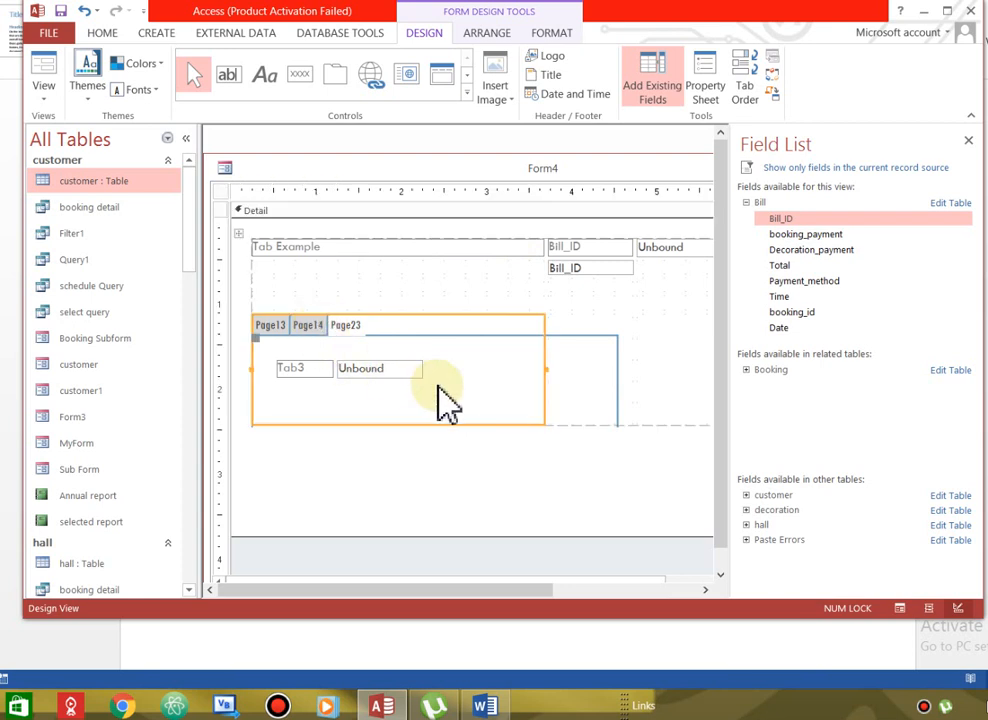
pyautogui.click(441, 403)
pyautogui.click(320, 335)
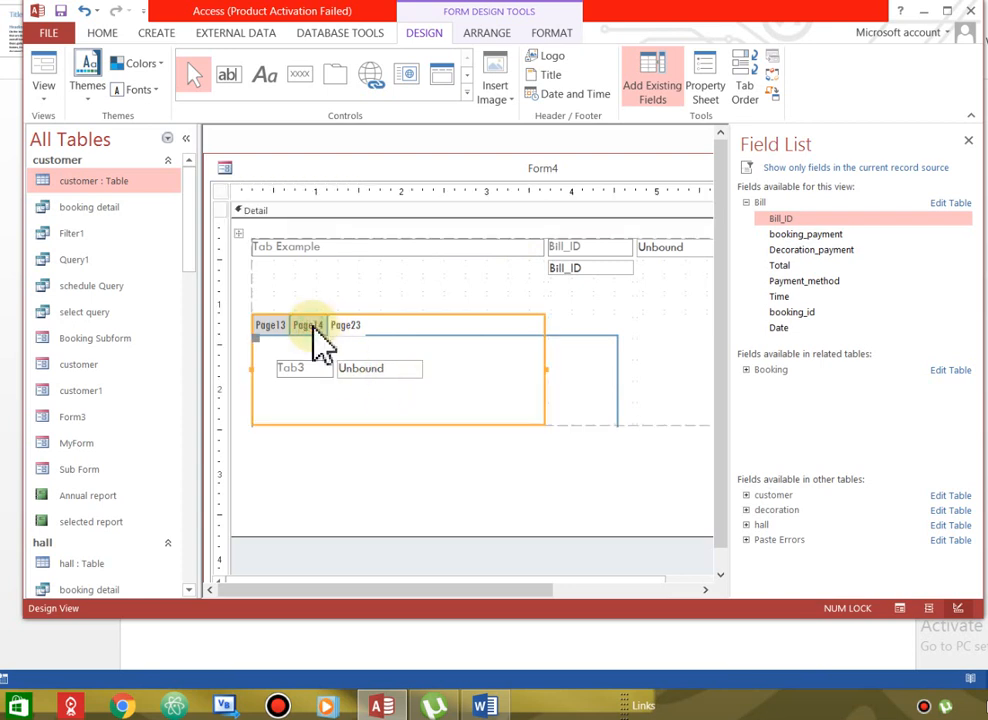
# Select the second tab page, add the Decoration_payment field, and place its label in the layout row above the tab control.
pyautogui.click(313, 329)
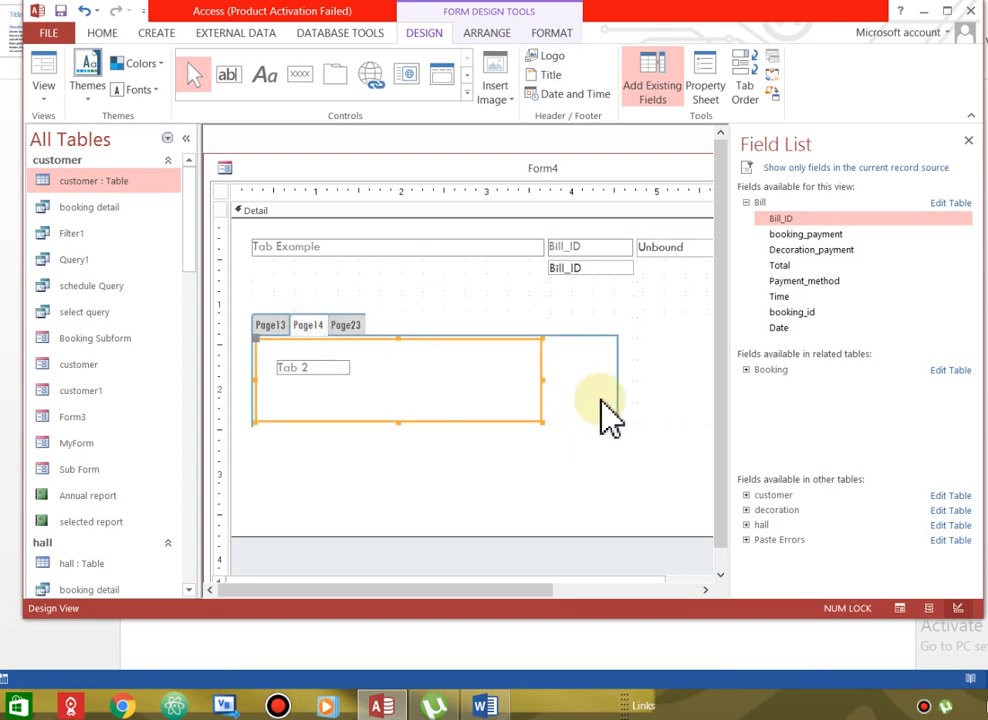
pyautogui.doubleClick(806, 252)
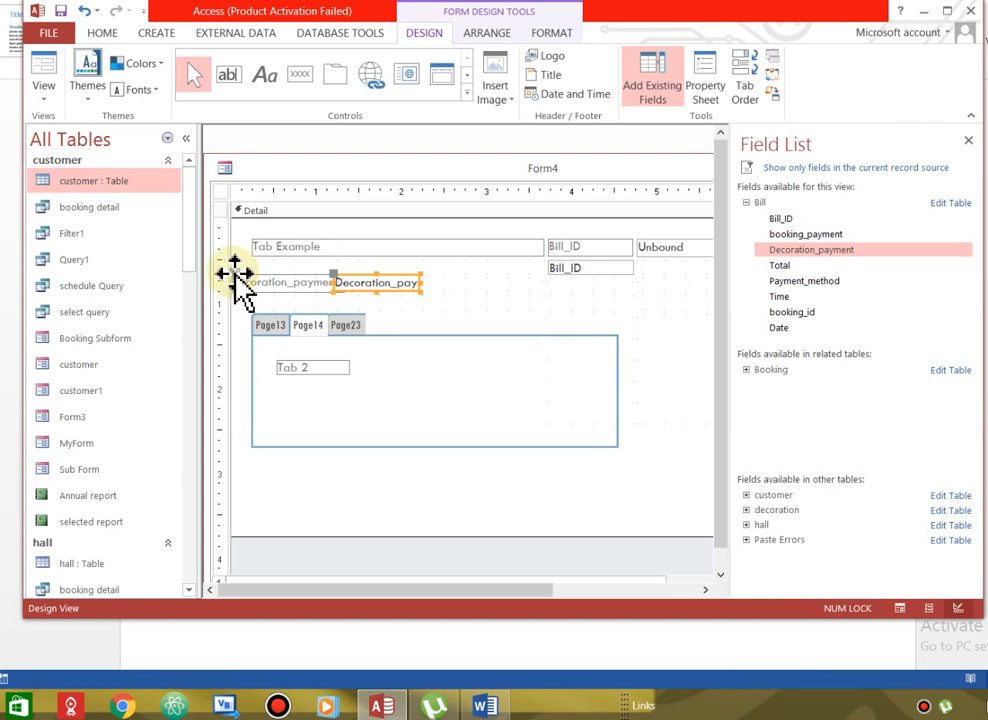
pyautogui.moveTo(234, 273); pyautogui.dragTo(342, 280)
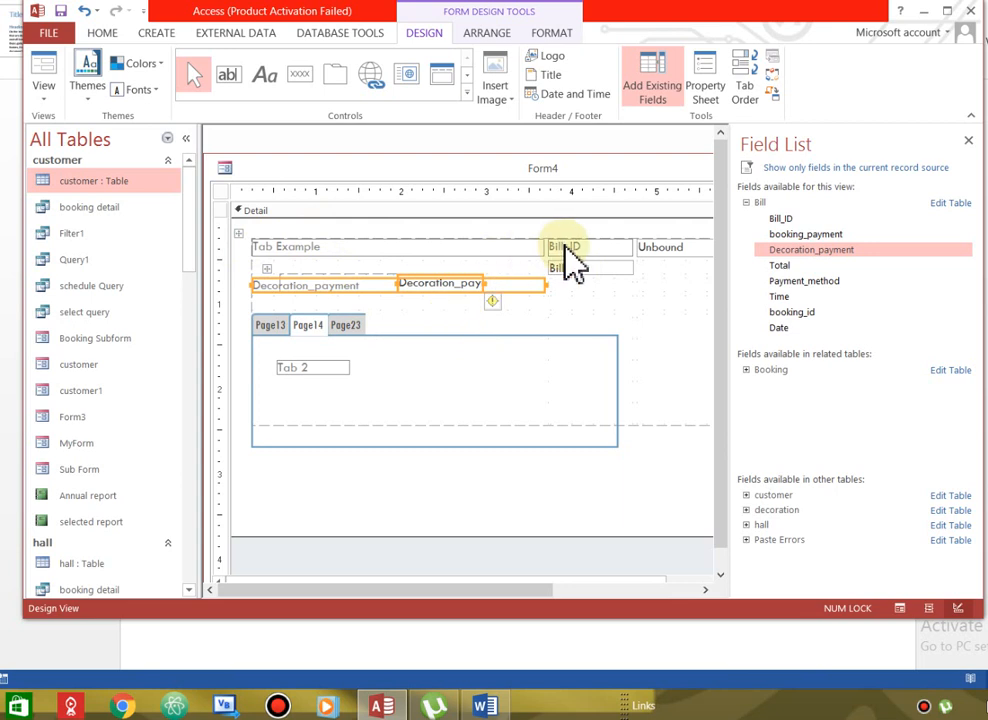
# Try to move the Bill_ID label and text box from the layout onto the second tab page.
pyautogui.moveTo(565, 244); pyautogui.dragTo(378, 386)
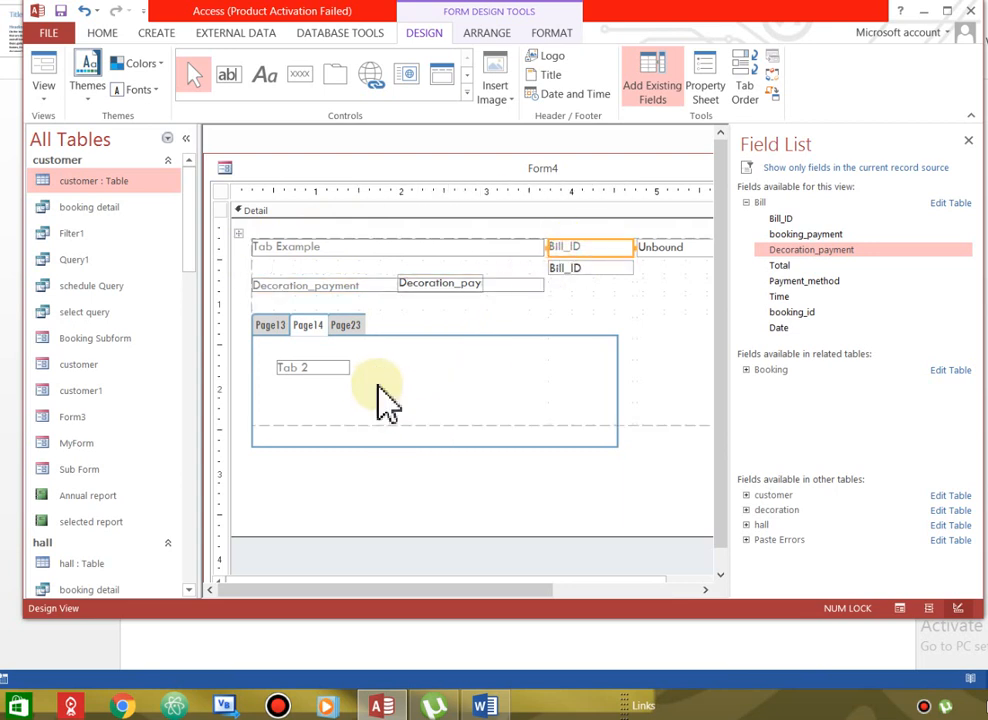
pyautogui.click(580, 267)
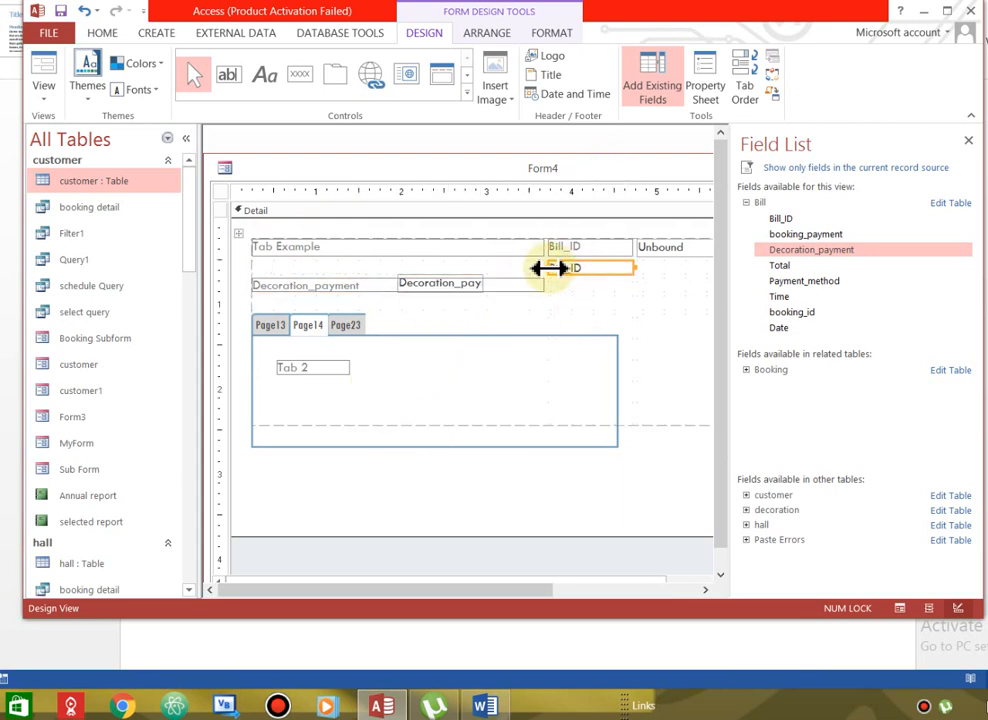
pyautogui.moveTo(549, 267); pyautogui.dragTo(459, 400)
pyautogui.click(552, 267)
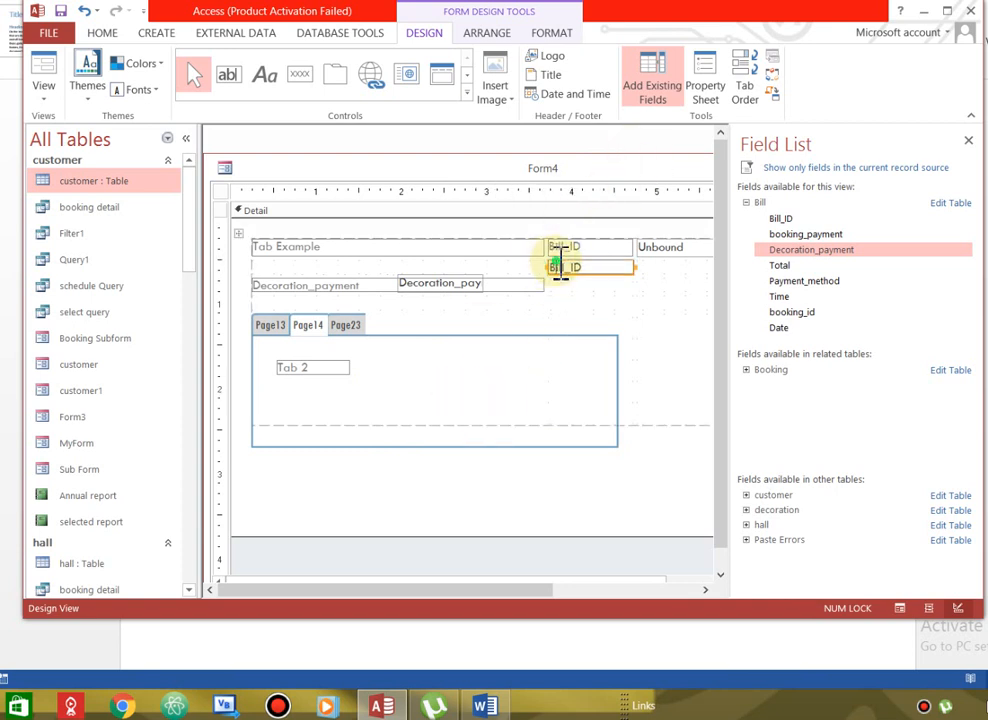
pyautogui.click(448, 475)
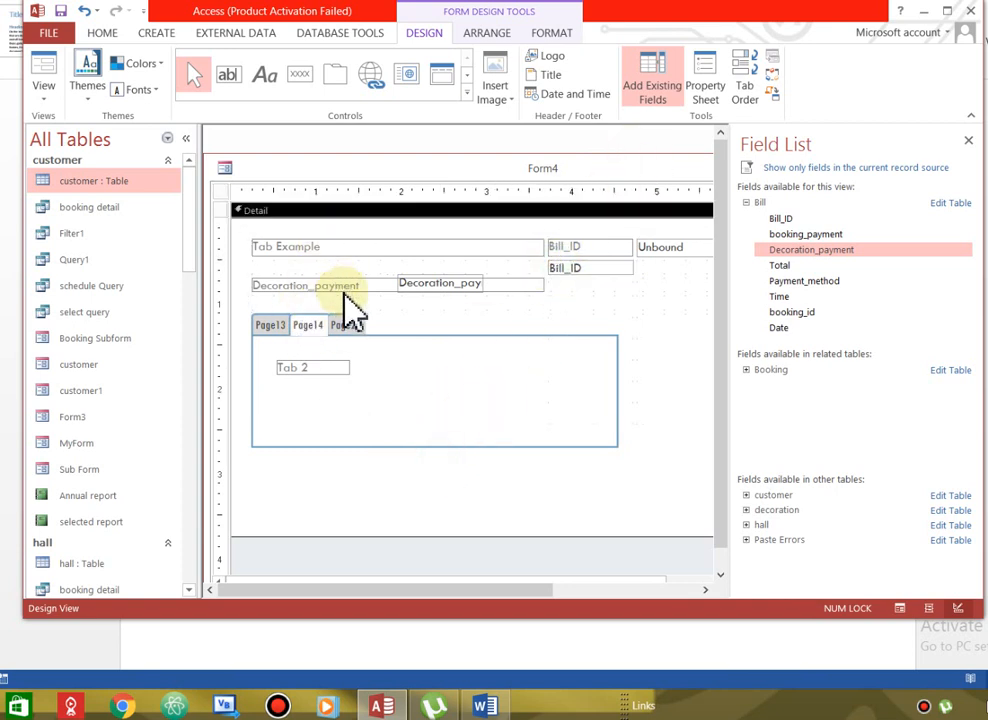
# Try to move the Decoration_payment label and text box onto the second tab page.
pyautogui.click(335, 288)
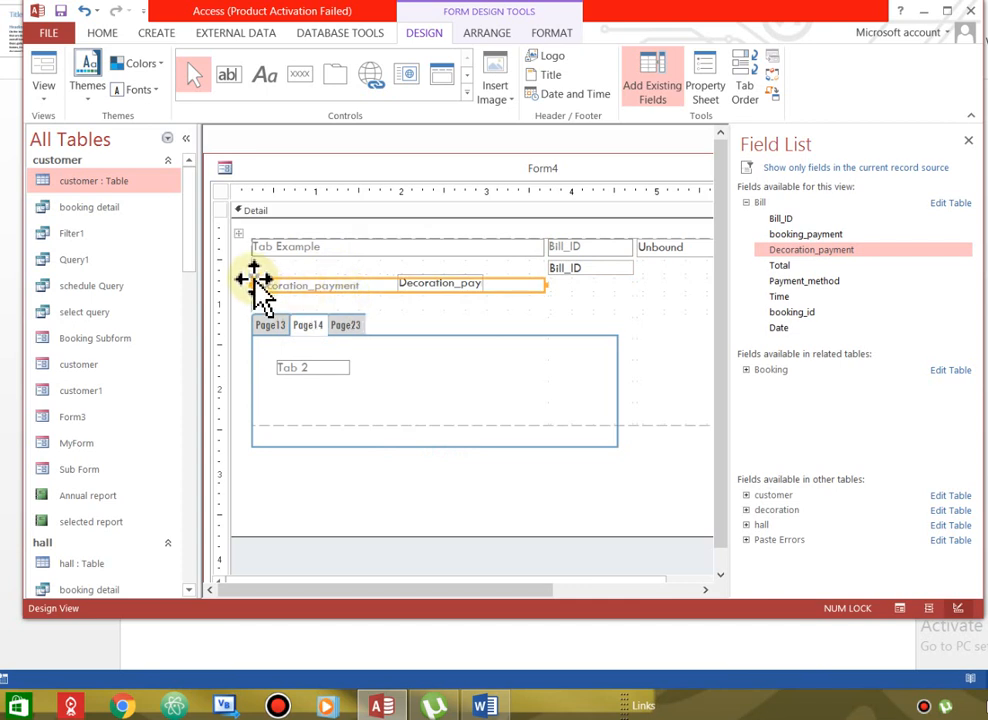
pyautogui.moveTo(254, 279); pyautogui.dragTo(301, 378)
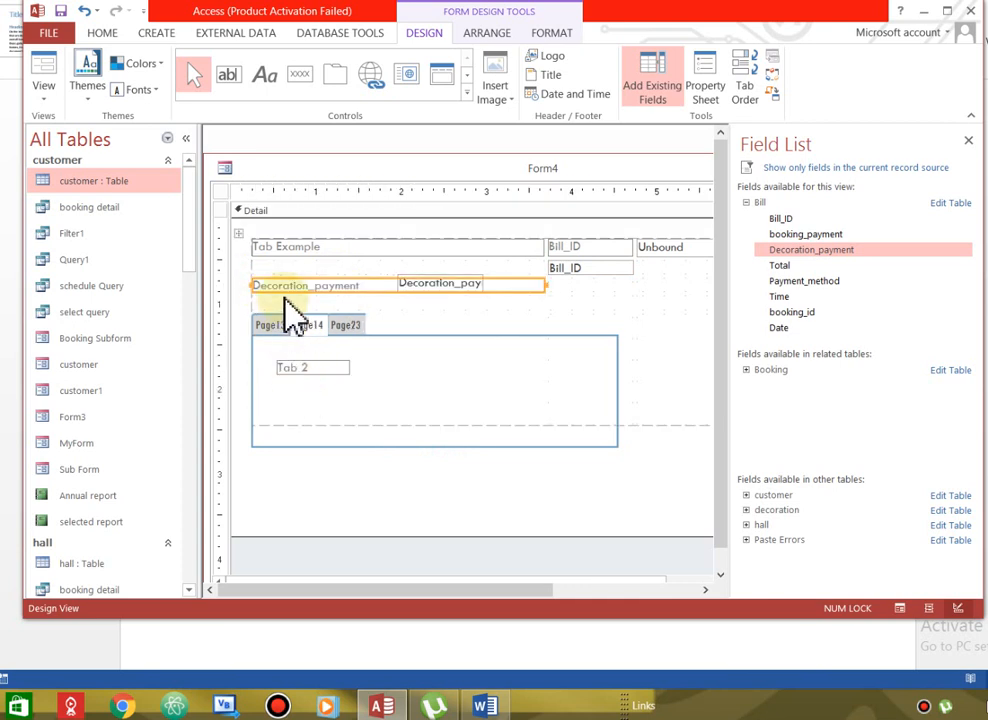
pyautogui.click(388, 281)
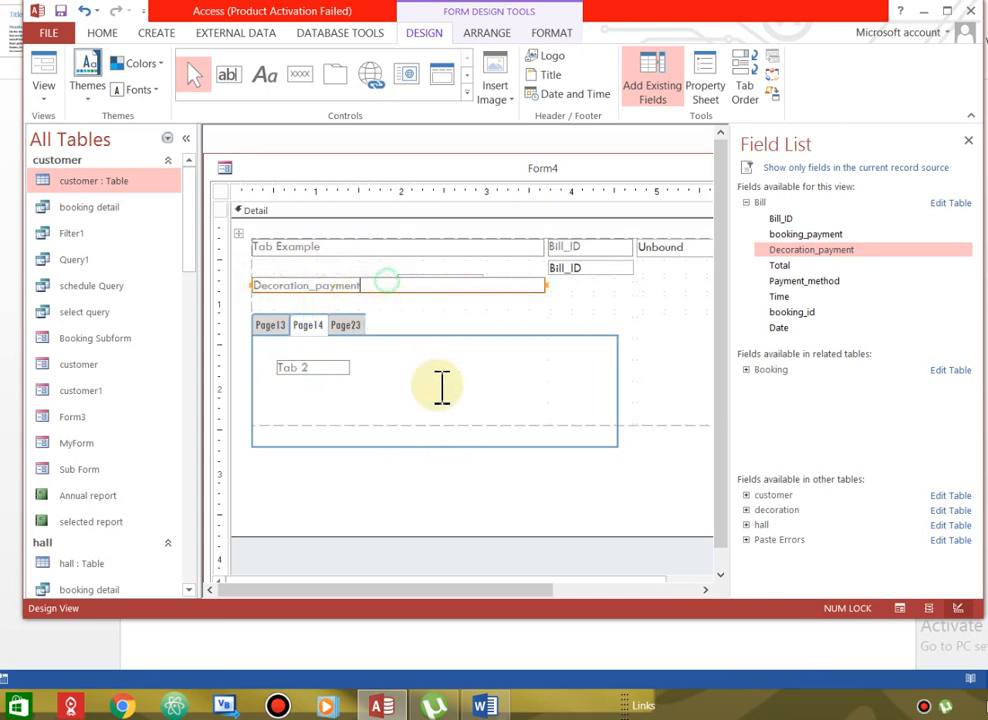
pyautogui.click(345, 490)
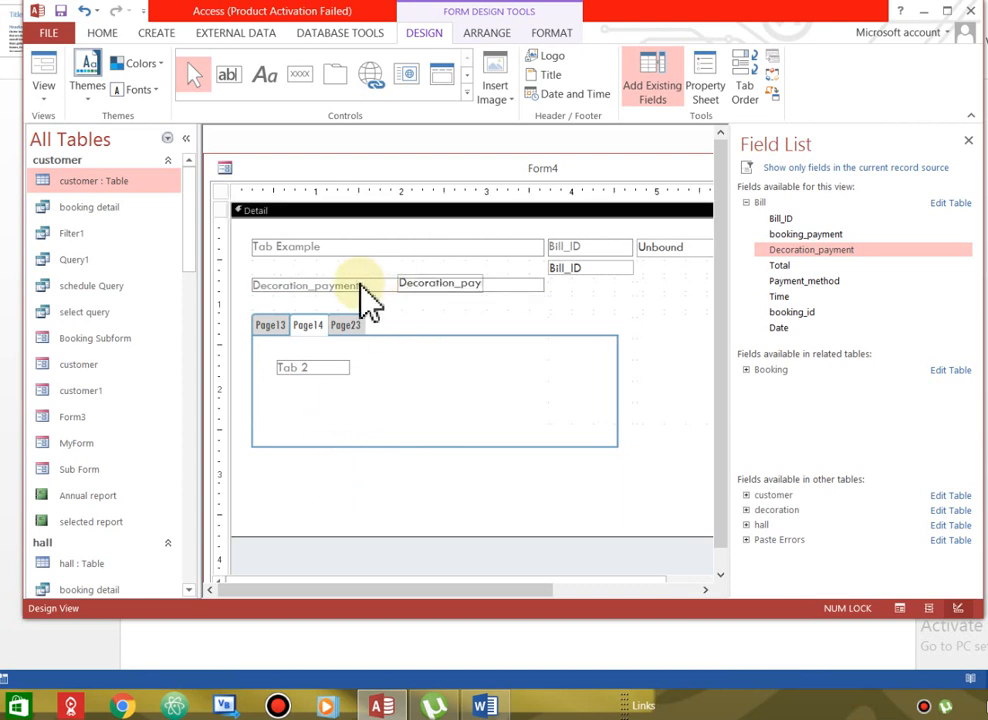
# Shift the whole control layout, including the tab control, slightly within the Detail section.
pyautogui.click(283, 325)
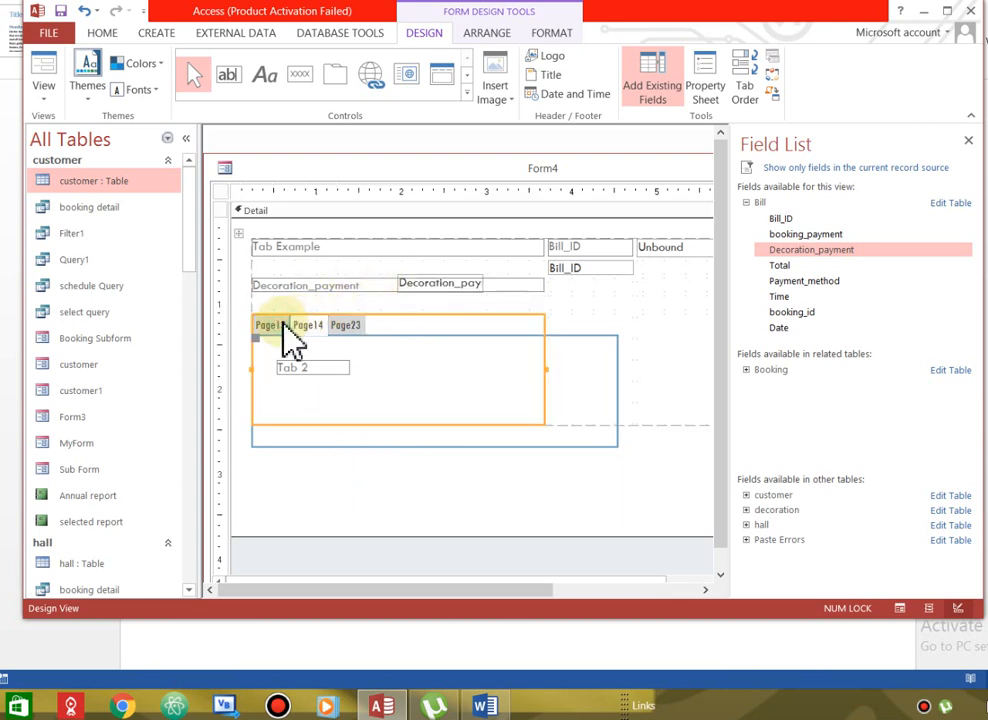
pyautogui.click(309, 244)
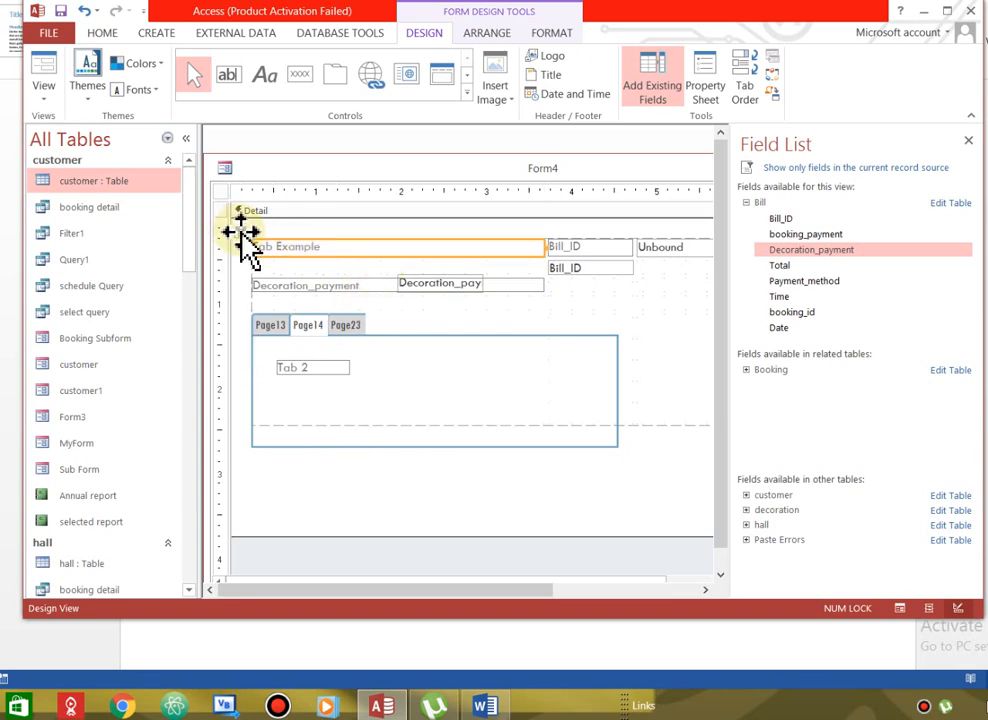
pyautogui.moveTo(241, 240)
pyautogui.mouseDown()
pyautogui.moveTo(272, 280)
pyautogui.moveTo(236, 304)
pyautogui.moveTo(238, 194)
pyautogui.moveTo(246, 250)
pyautogui.mouseUp()
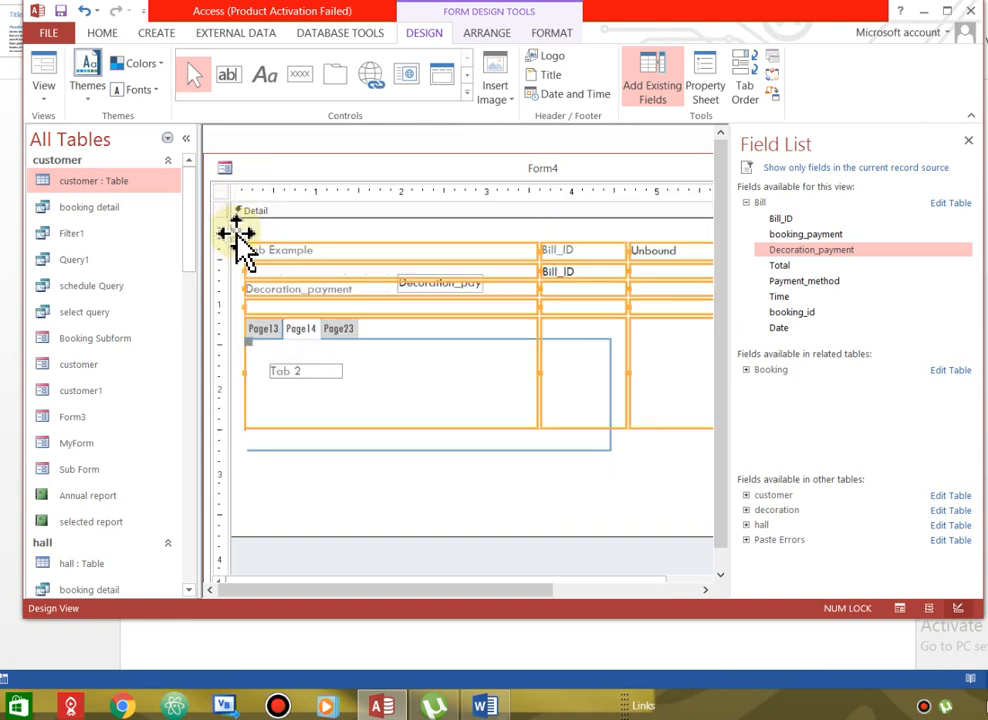
pyautogui.click(293, 251)
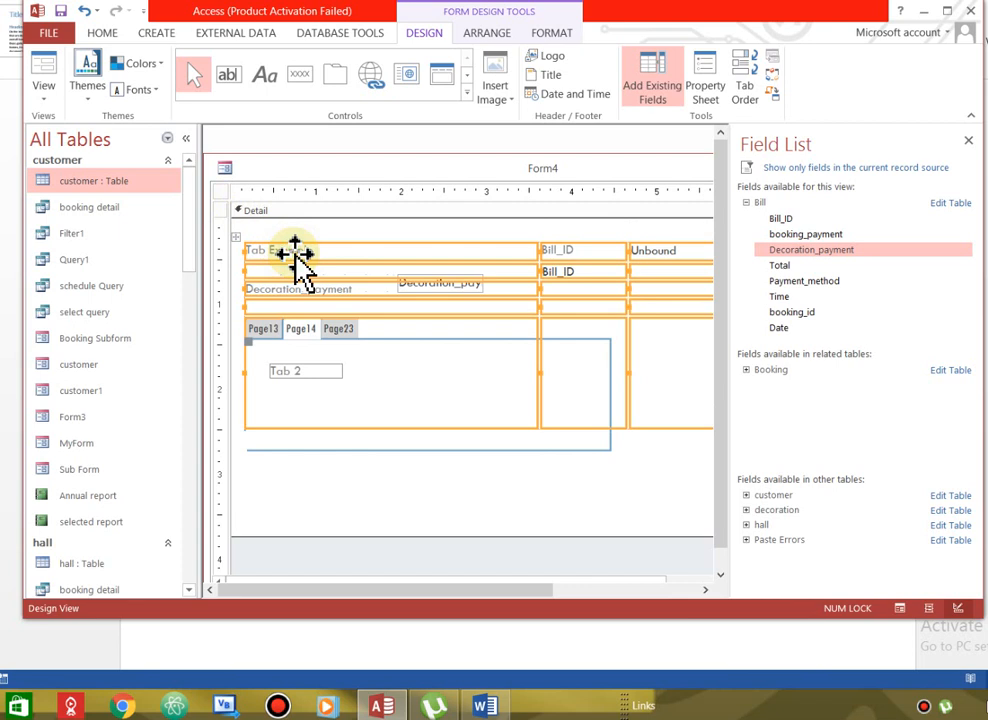
pyautogui.click(345, 420)
pyautogui.click(475, 254)
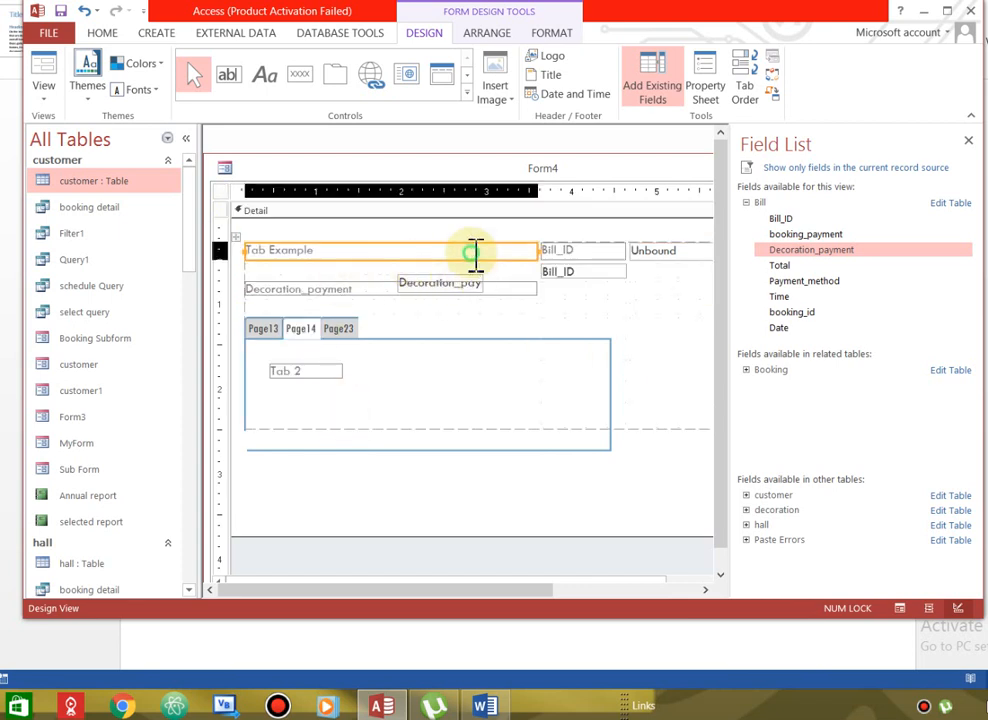
pyautogui.click(673, 252)
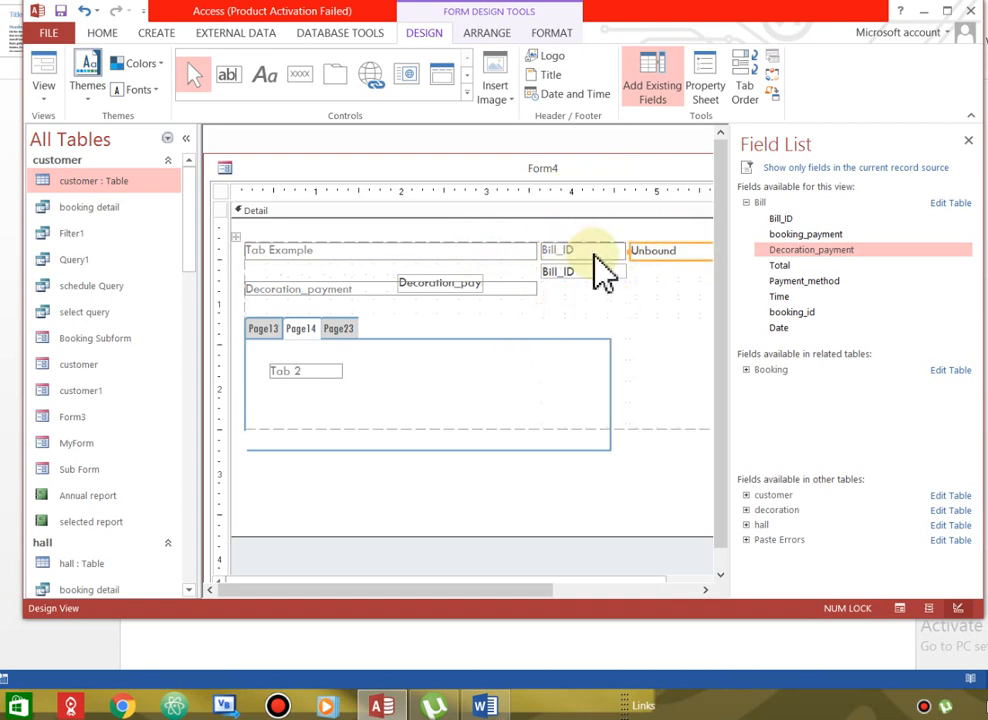
# Move the Bill_ID label into the tall layout cell beside the tab control and try to move its text box onto the tab page.
pyautogui.moveTo(600, 258); pyautogui.dragTo(562, 326)
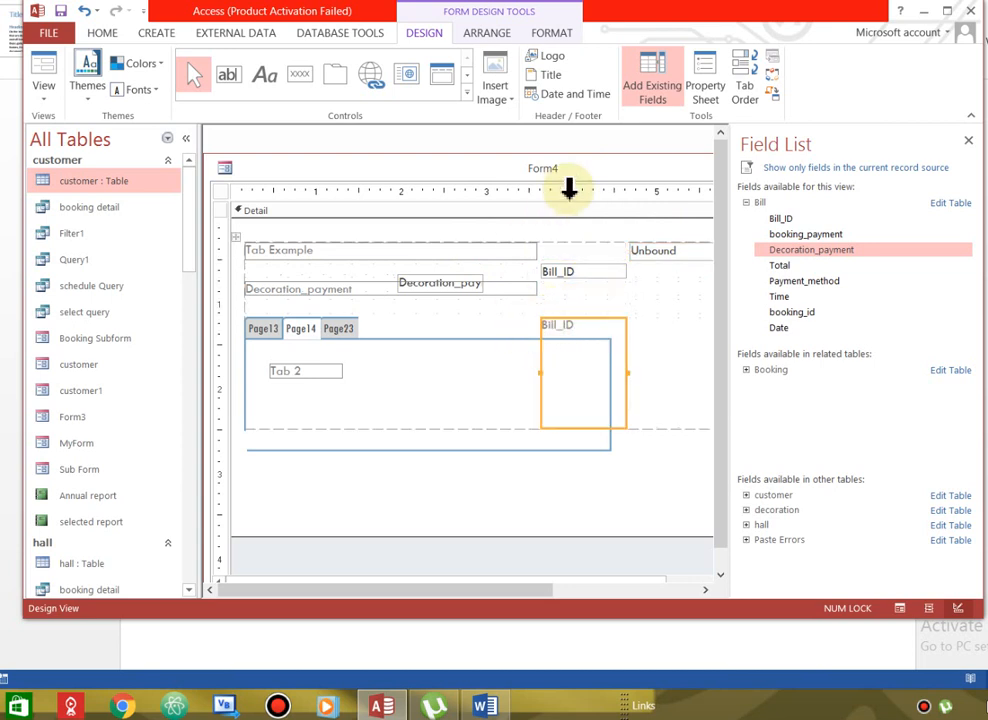
pyautogui.click(572, 272)
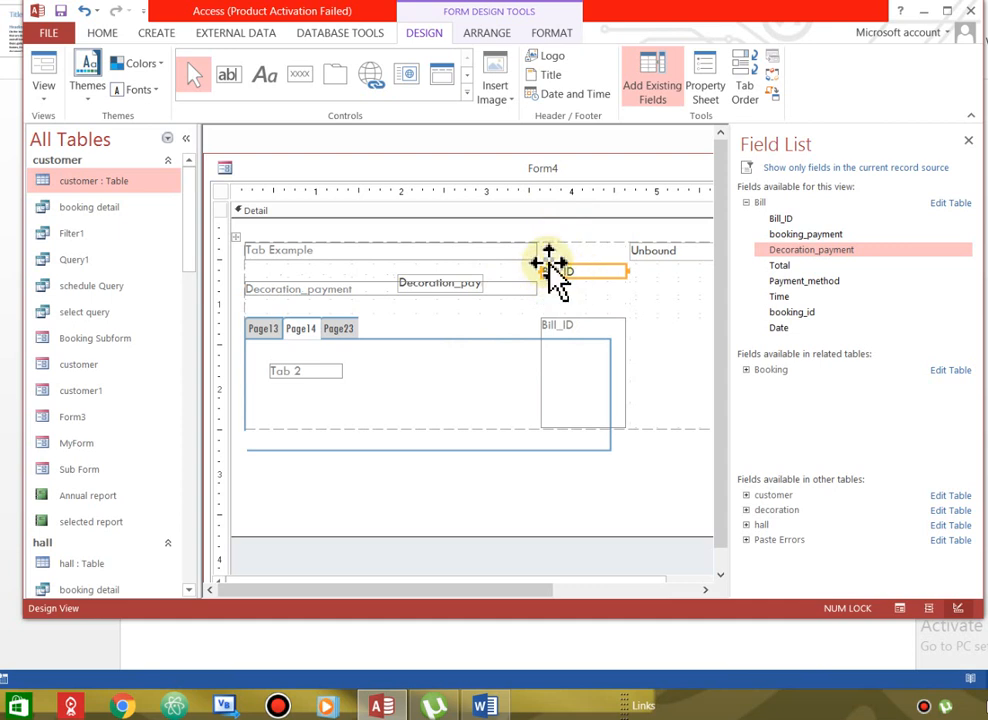
pyautogui.moveTo(549, 264); pyautogui.dragTo(463, 349)
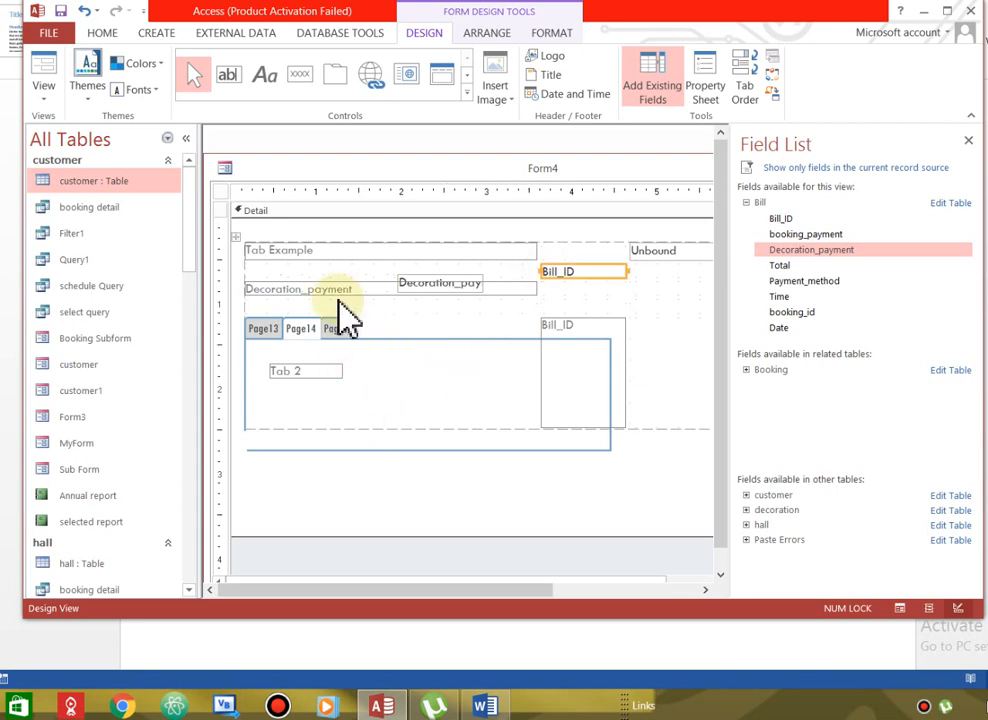
# Check the form in Form View by opening the Page14, Page13 and Page23 tab pages, and return to Design View.
pyautogui.click(50, 112)
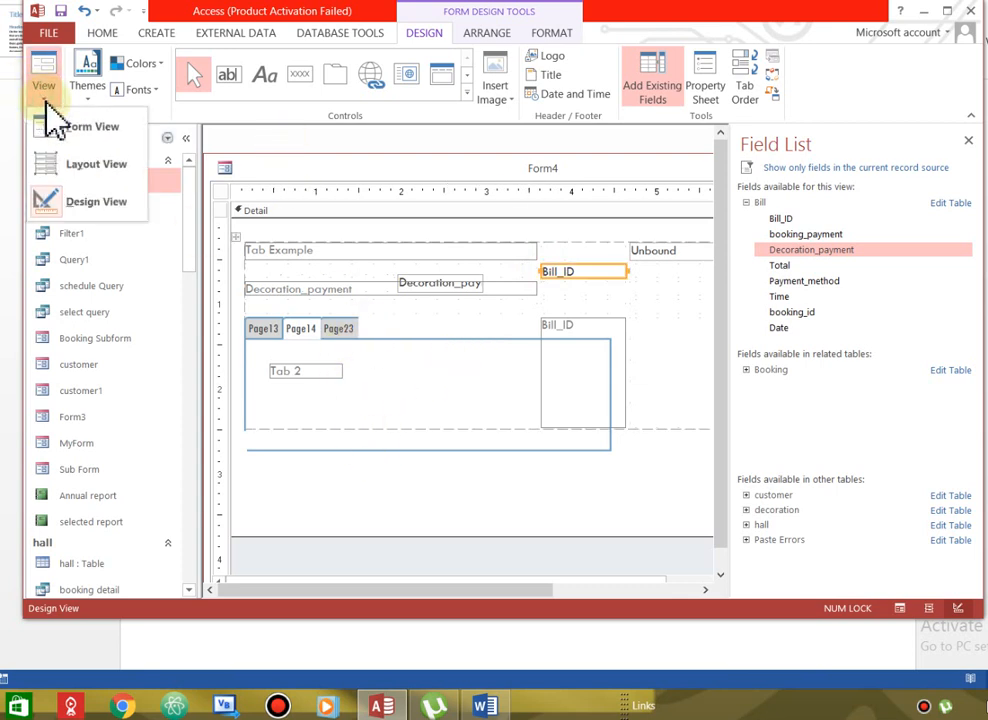
pyautogui.click(77, 132)
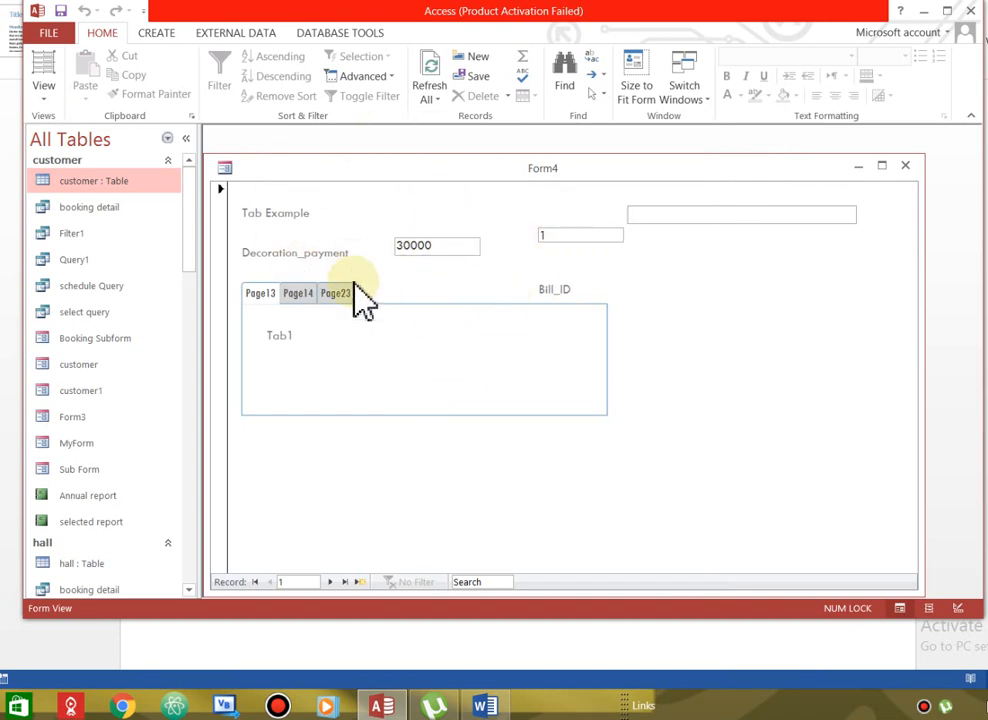
pyautogui.click(298, 294)
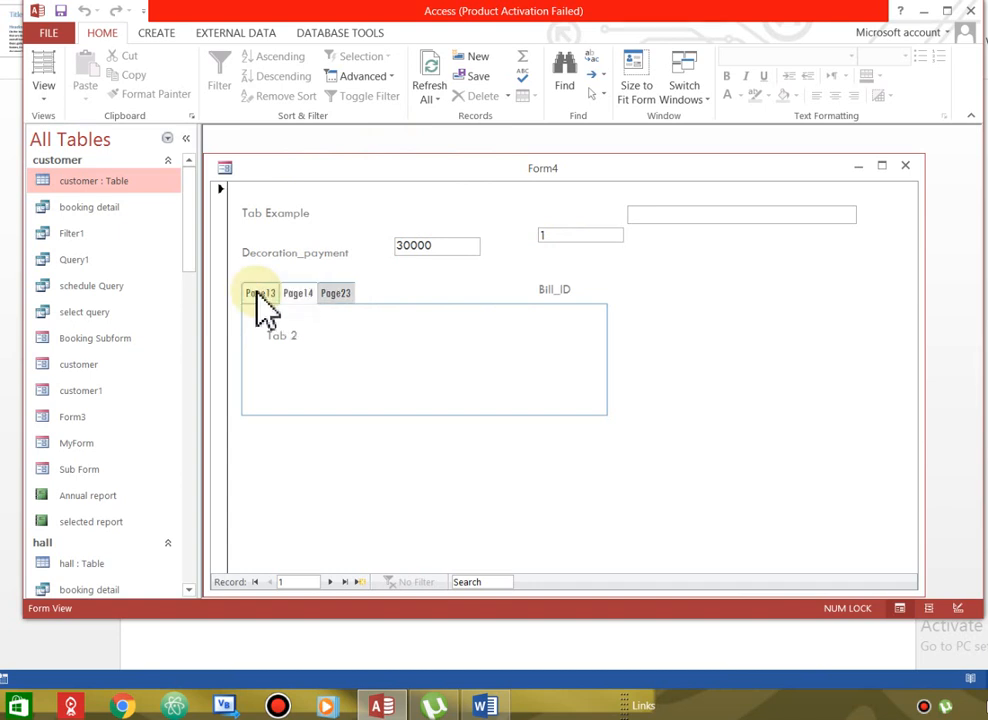
pyautogui.click(260, 293)
pyautogui.click(334, 293)
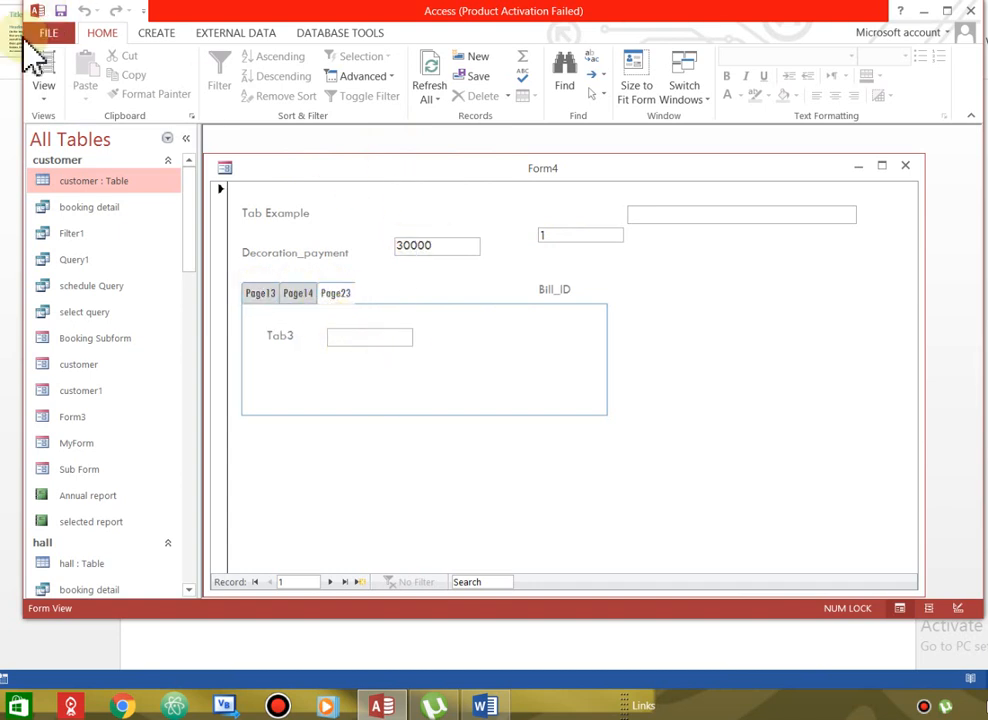
pyautogui.click(44, 100)
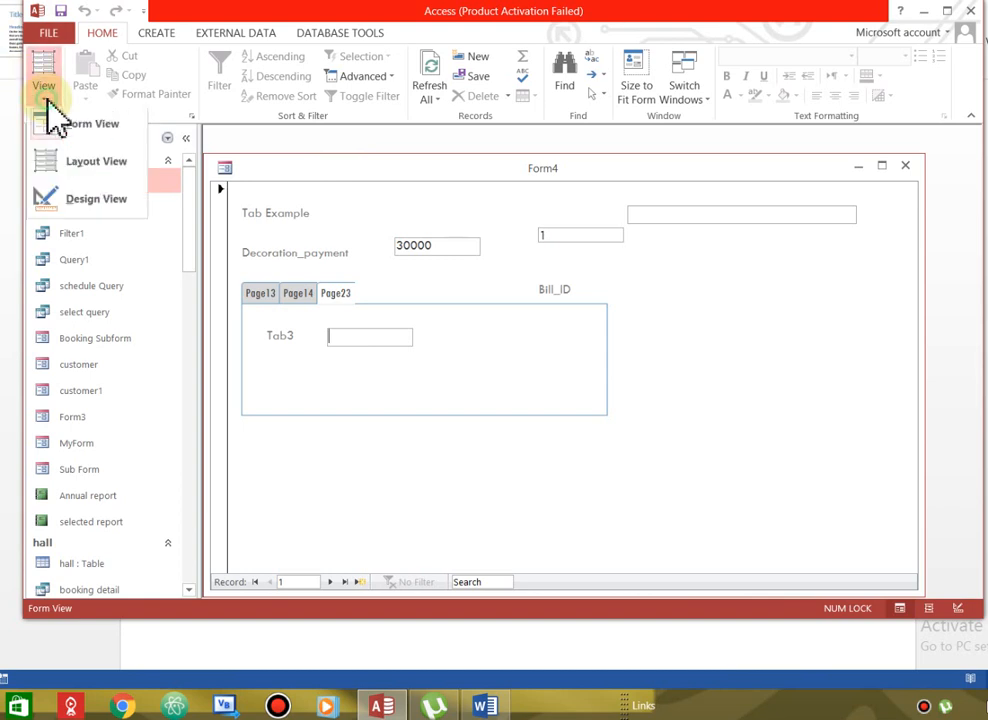
pyautogui.click(96, 199)
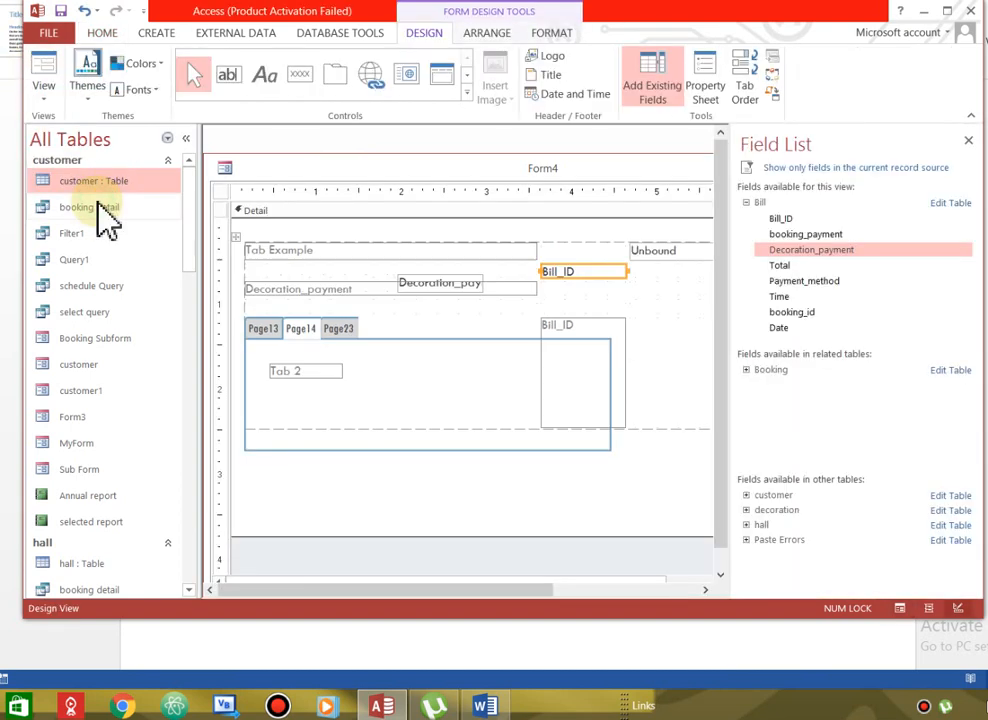
# Cut the Bill_ID text box from the layout cell above the tab control.
pyautogui.click(406, 288)
pyautogui.click(660, 256)
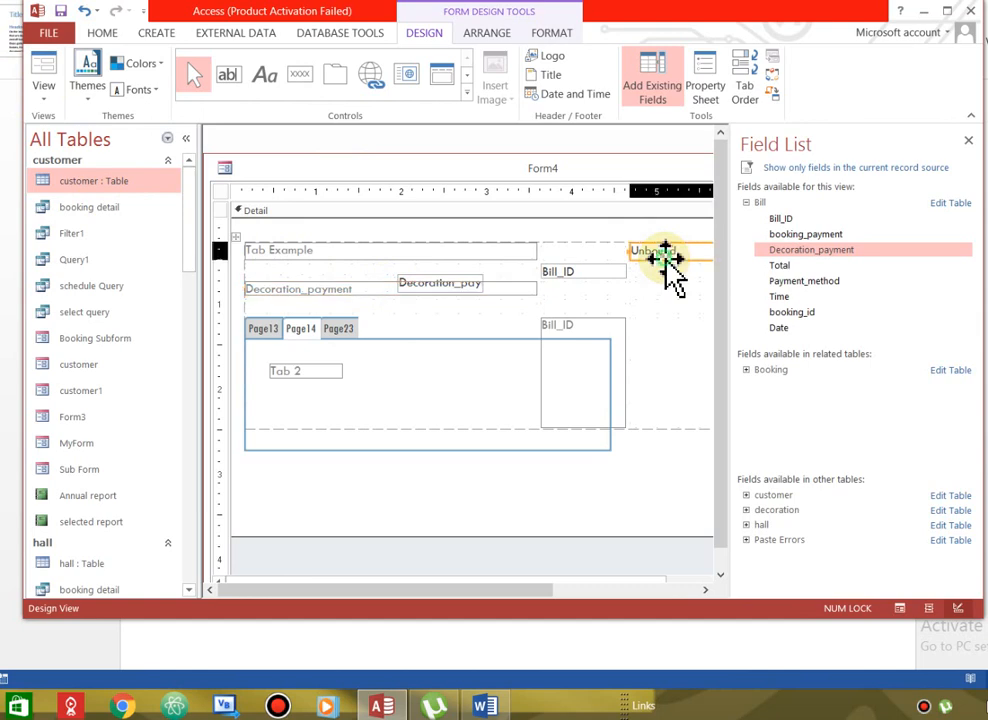
pyautogui.click(592, 271)
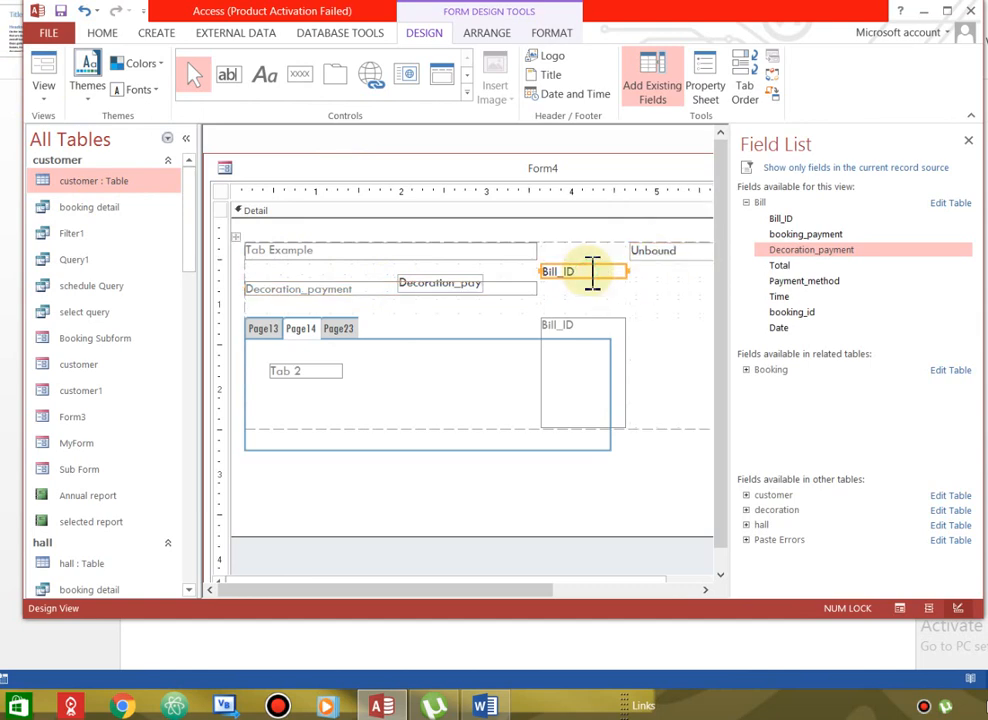
pyautogui.rightClick(592, 271)
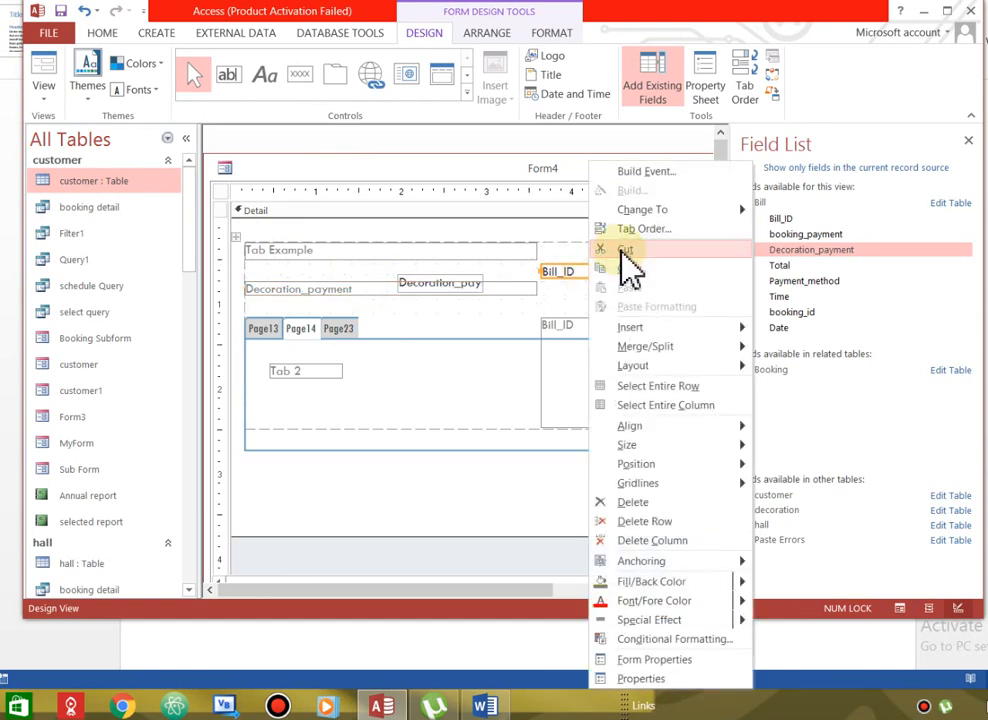
pyautogui.click(624, 250)
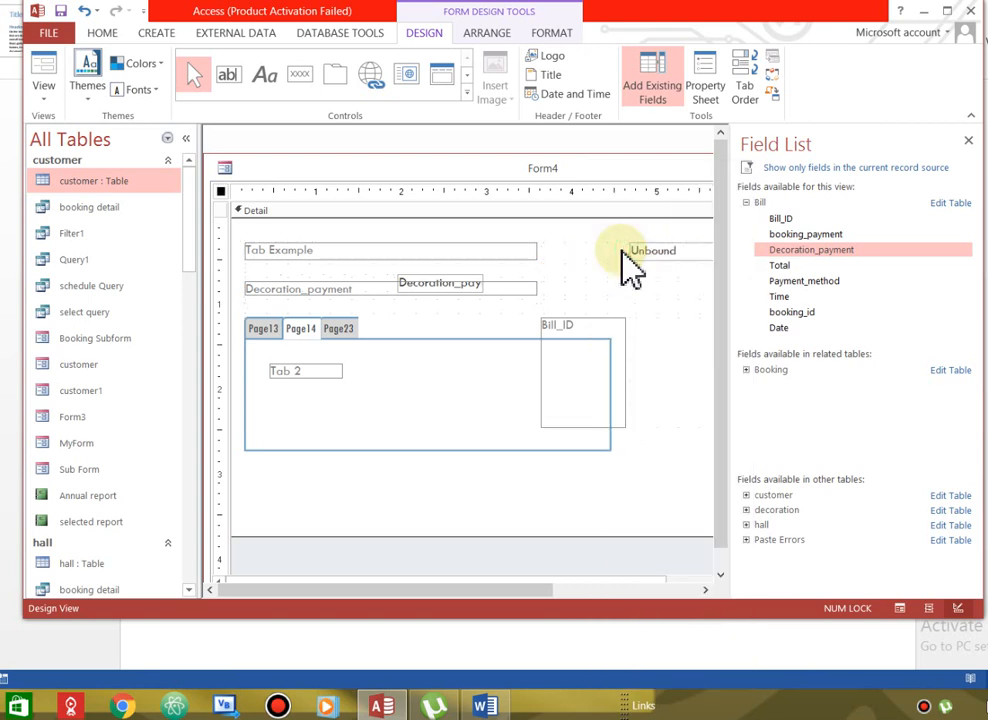
# Paste the Bill_ID text box with the whole tab control selected as the target.
pyautogui.click(270, 330)
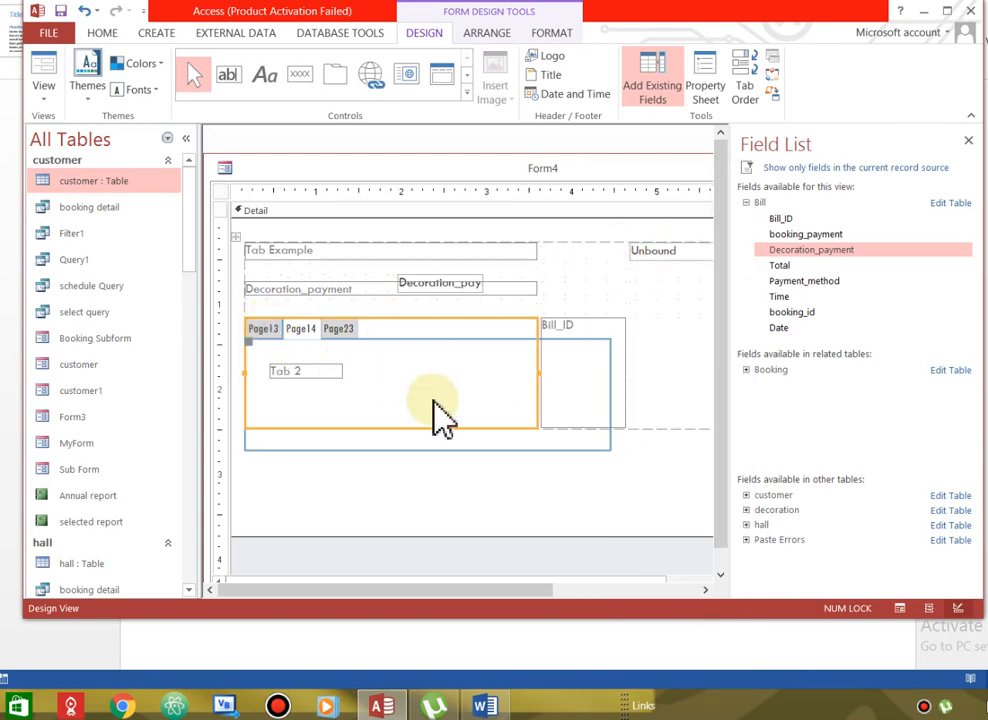
pyautogui.click(435, 412)
pyautogui.click(272, 332)
pyautogui.rightClick(270, 335)
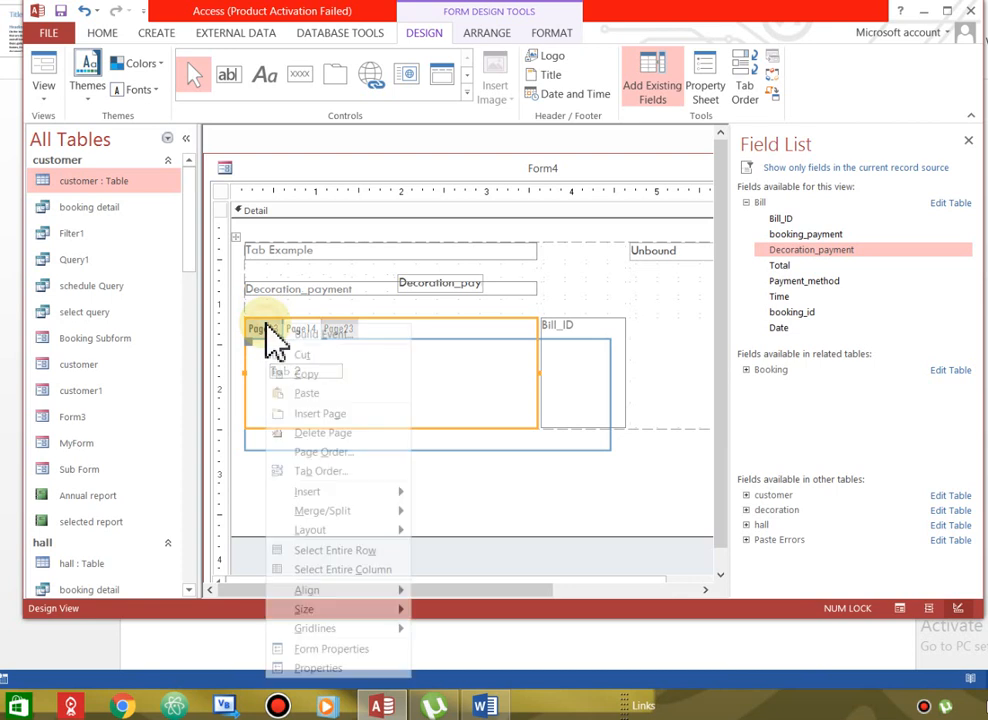
pyautogui.click(300, 400)
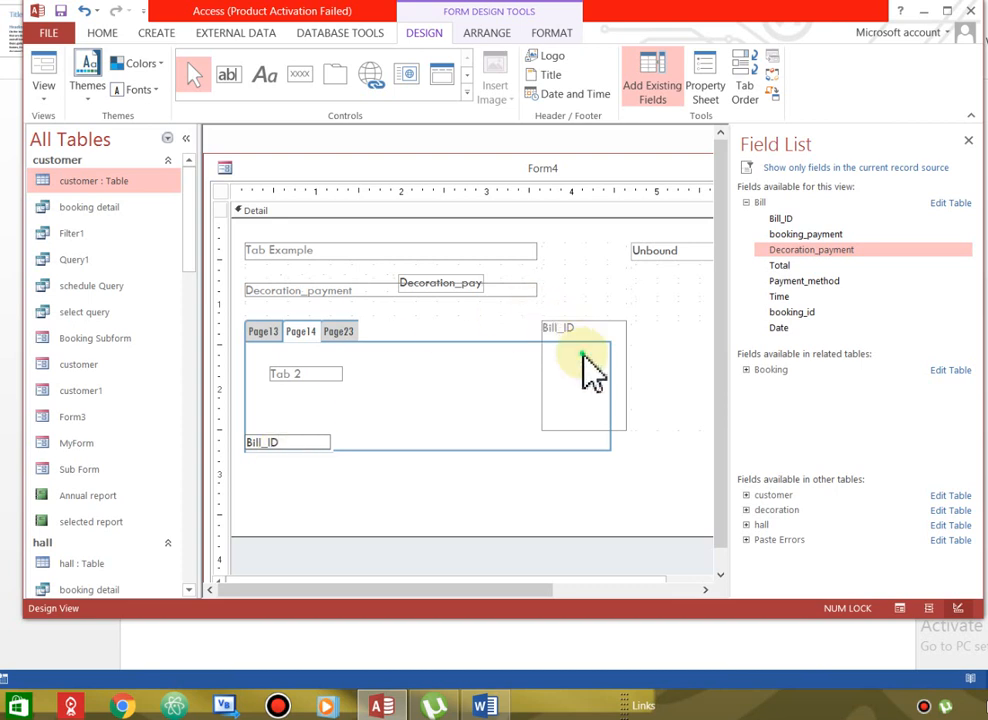
# Cut the Bill_ID label from the tall layout cell overlapping the tab control's edge.
pyautogui.click(558, 334)
pyautogui.click(543, 323)
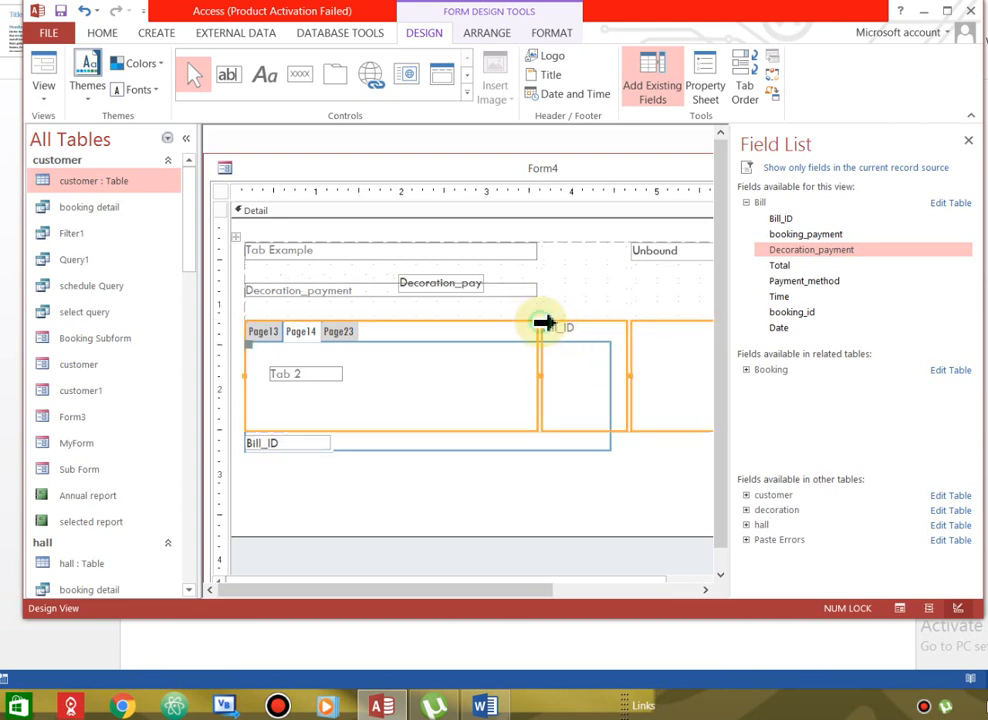
pyautogui.click(566, 288)
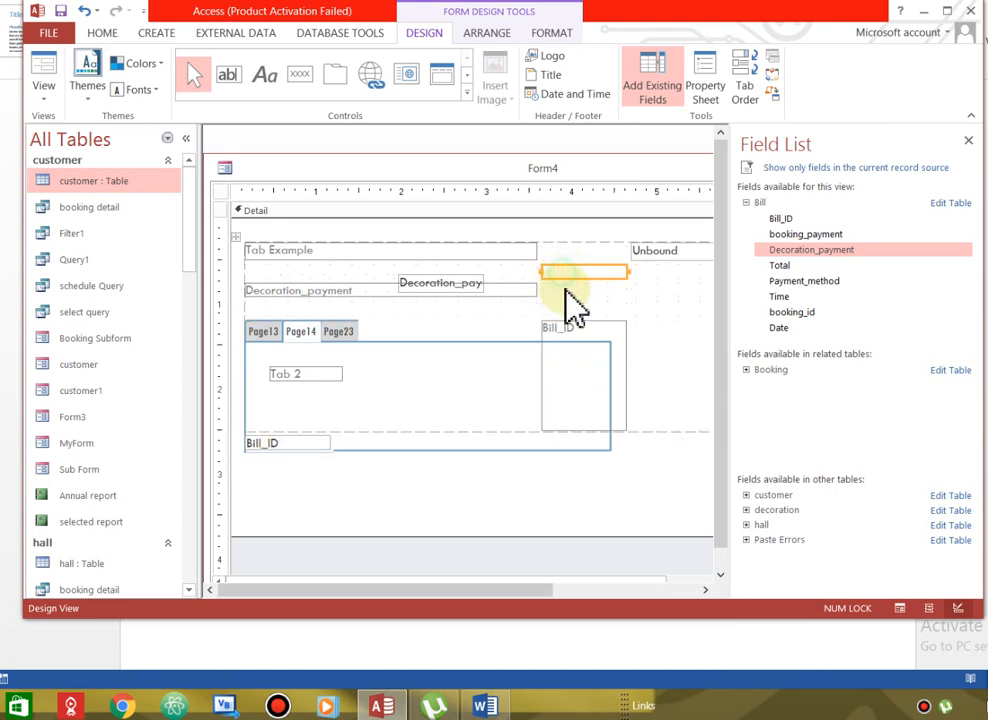
pyautogui.click(570, 345)
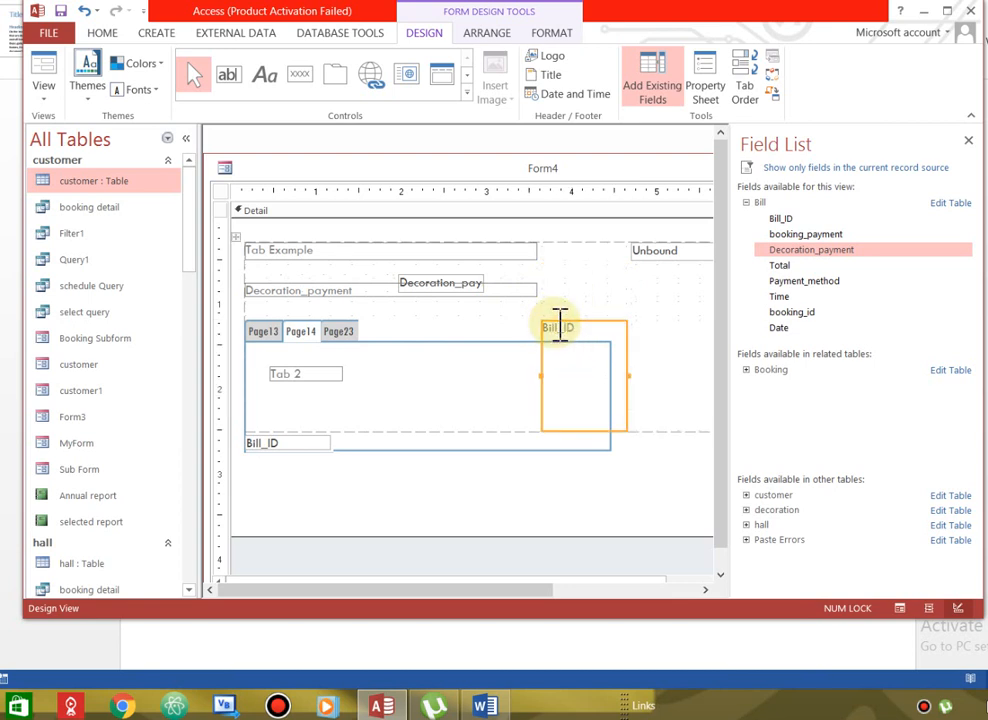
pyautogui.click(560, 330)
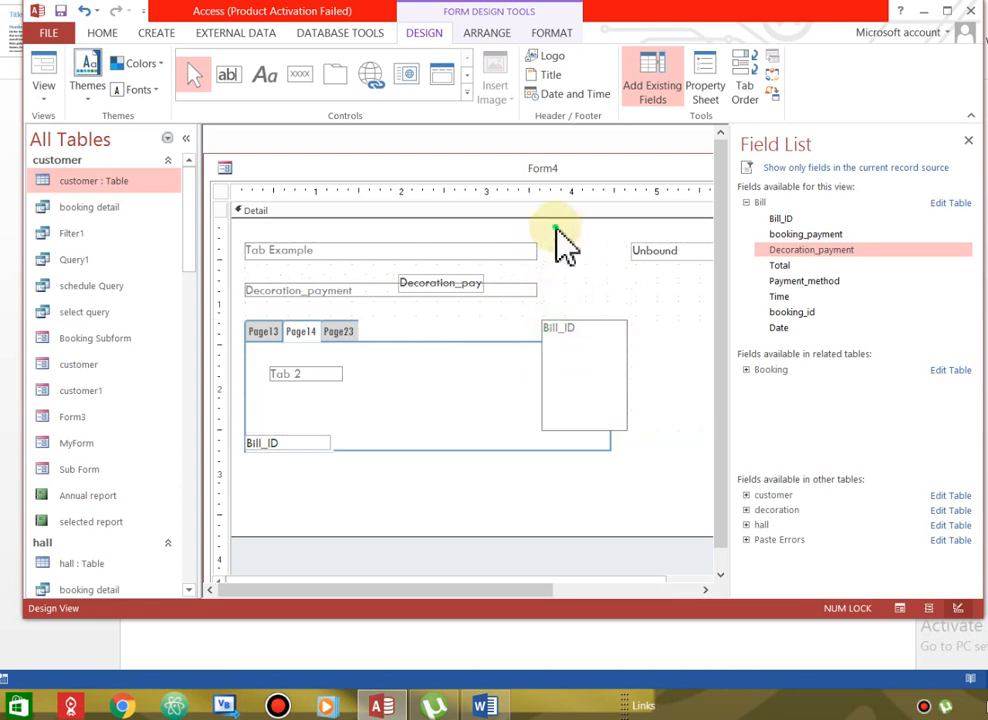
pyautogui.click(566, 300)
pyautogui.click(568, 328)
pyautogui.rightClick(568, 325)
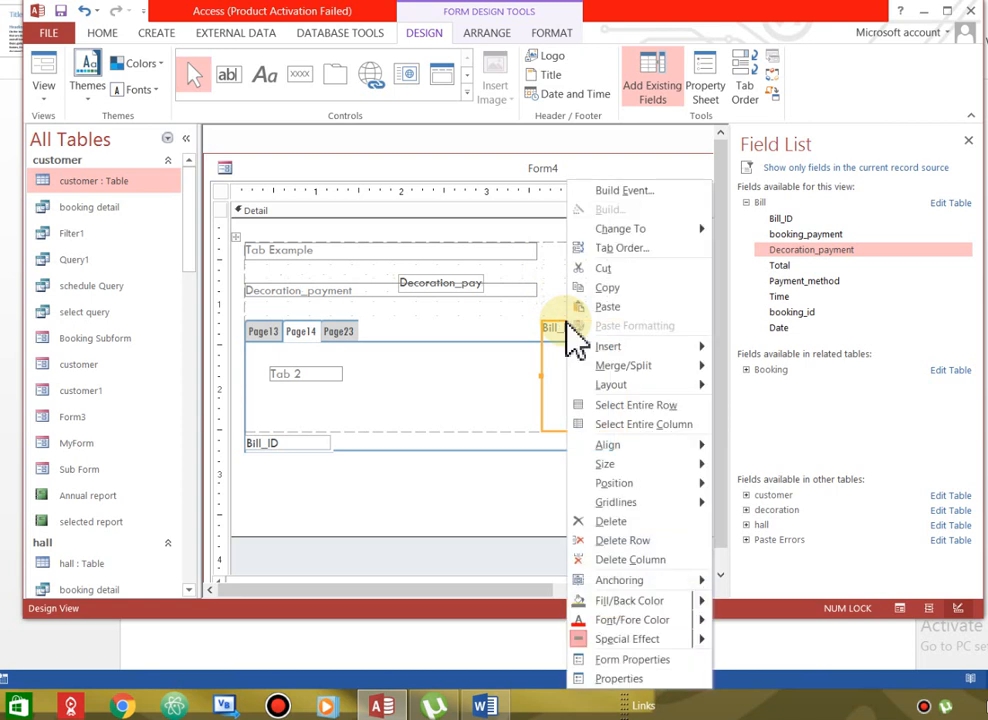
pyautogui.click(575, 268)
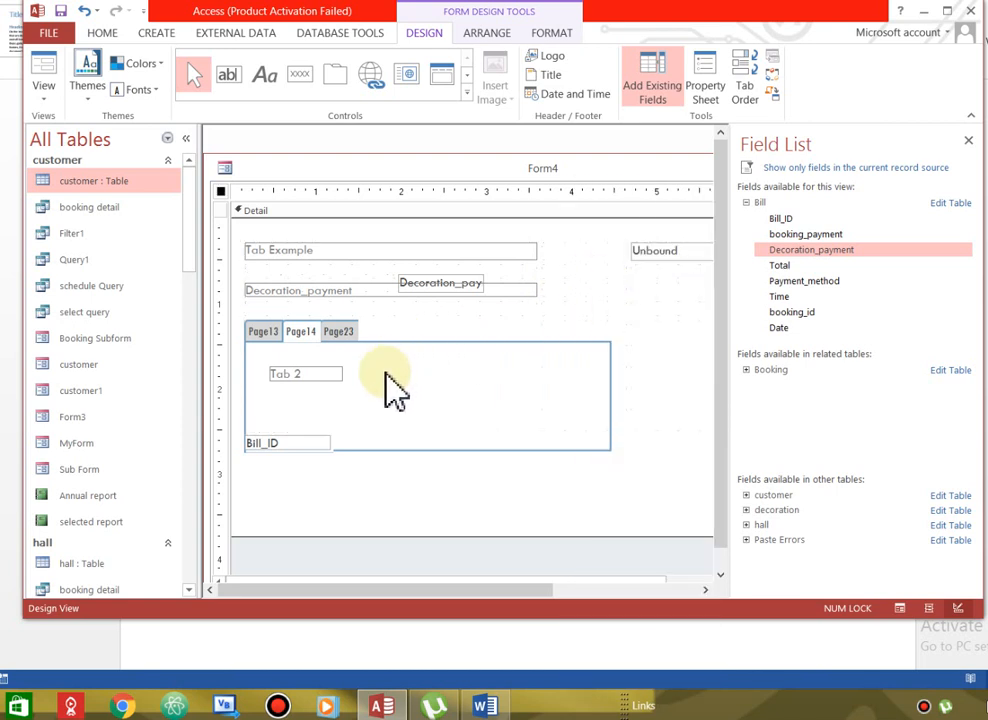
# Paste the Bill_ID label onto Page14 beneath the Tab 2 label, and move the Bill_ID text box beside it.
pyautogui.click(266, 335)
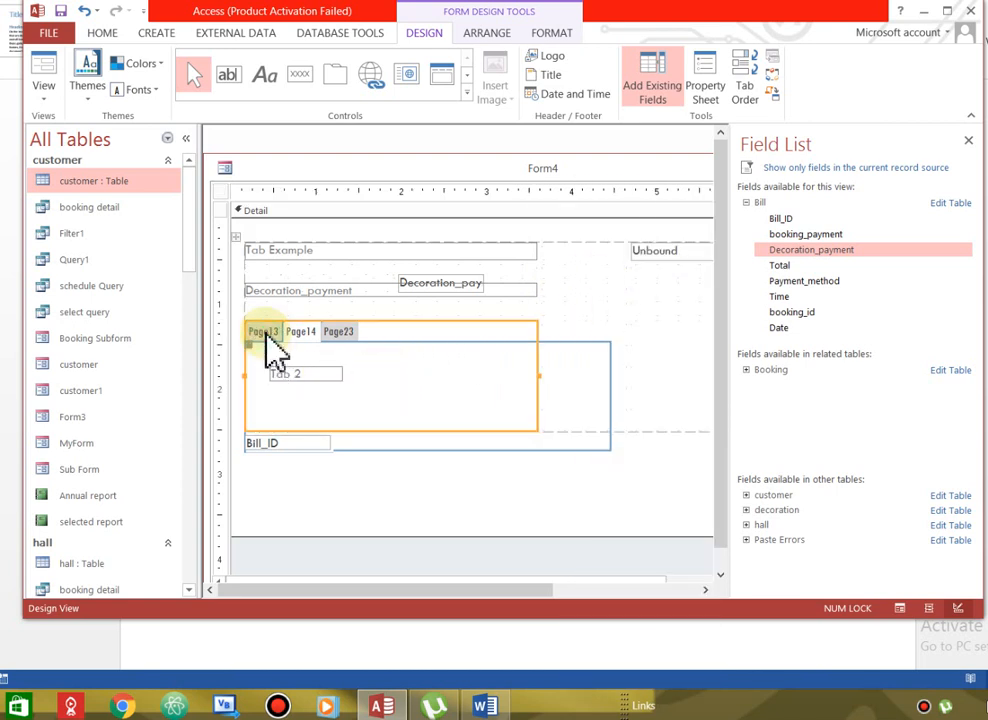
pyautogui.click(318, 402)
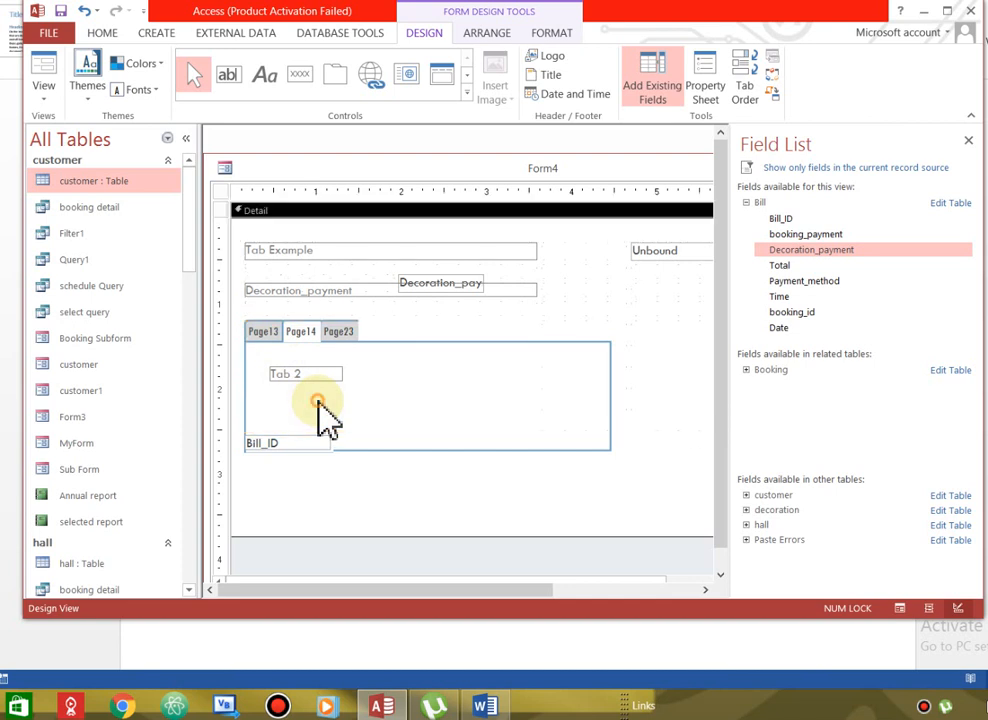
pyautogui.rightClick(318, 402)
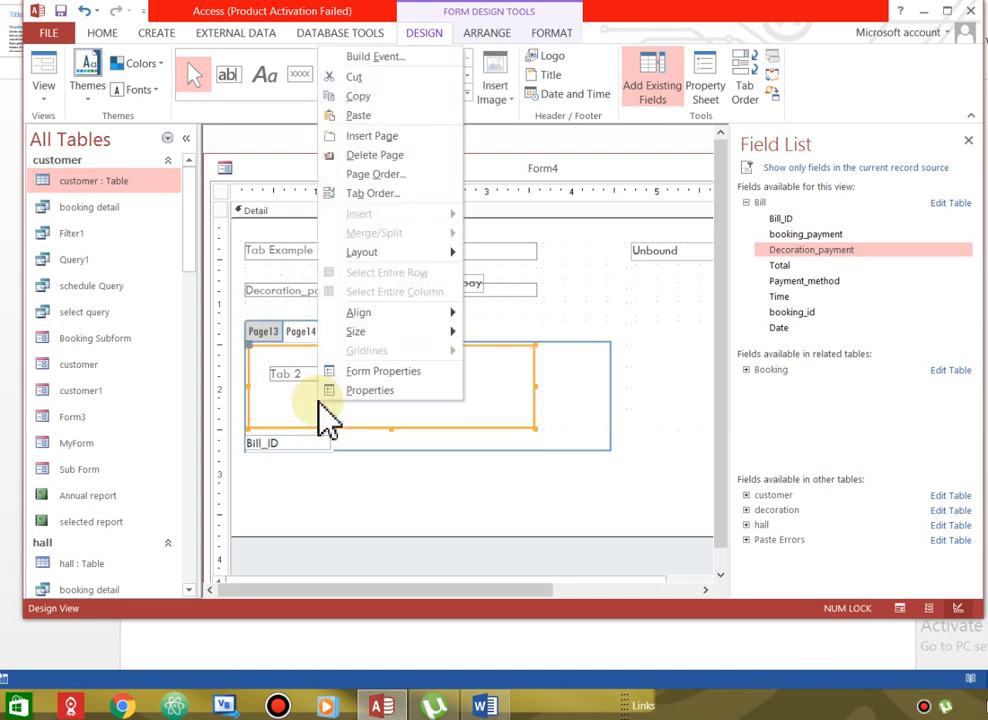
pyautogui.click(405, 136)
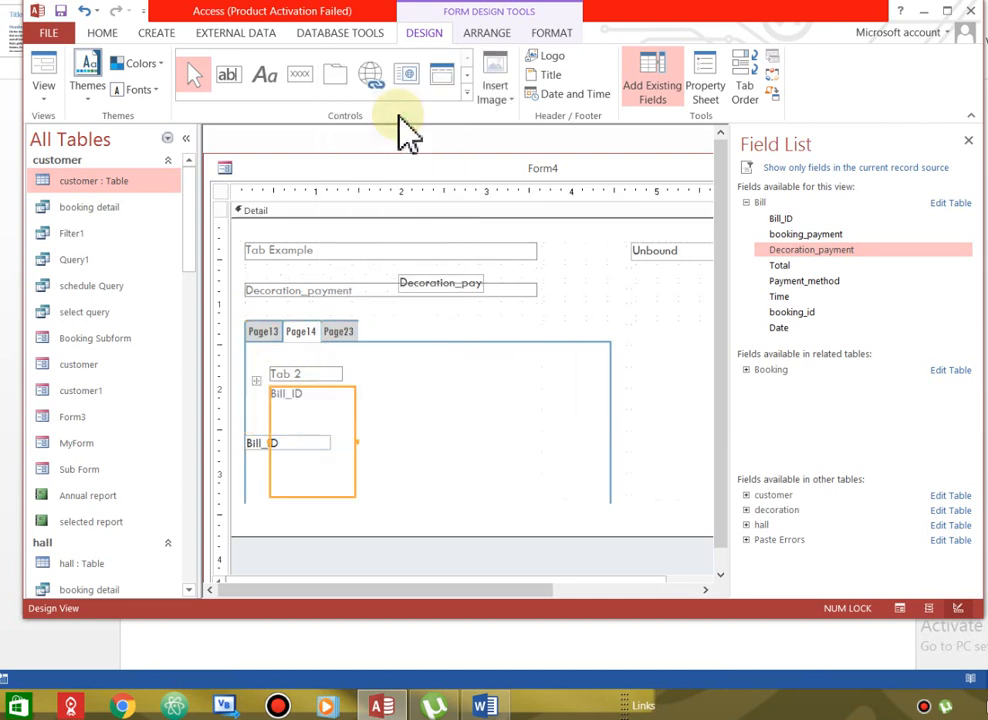
pyautogui.click(265, 442)
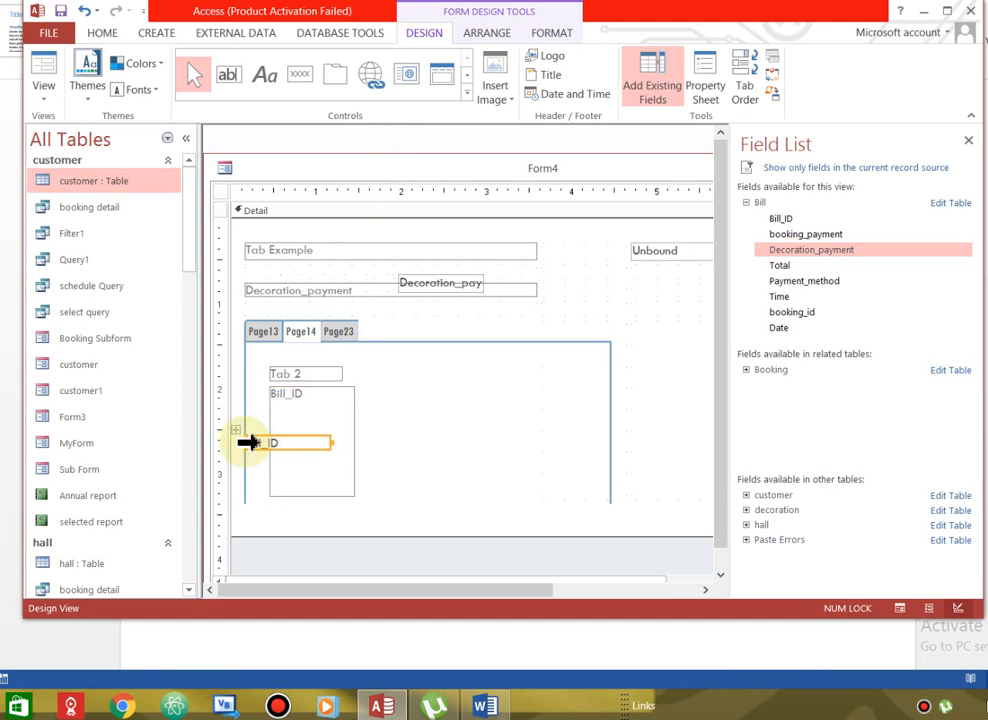
pyautogui.moveTo(240, 434); pyautogui.dragTo(376, 400)
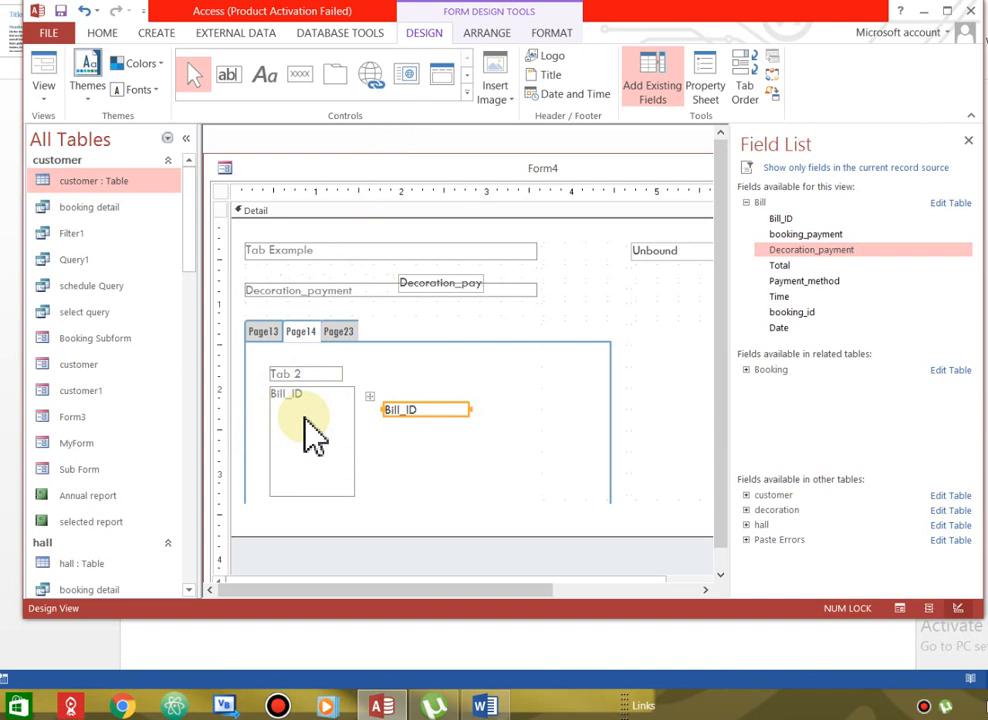
# Check in Form View how the Bill_ID label and text box appear on each tab page, and return to Design View.
pyautogui.click(43, 95)
pyautogui.click(68, 130)
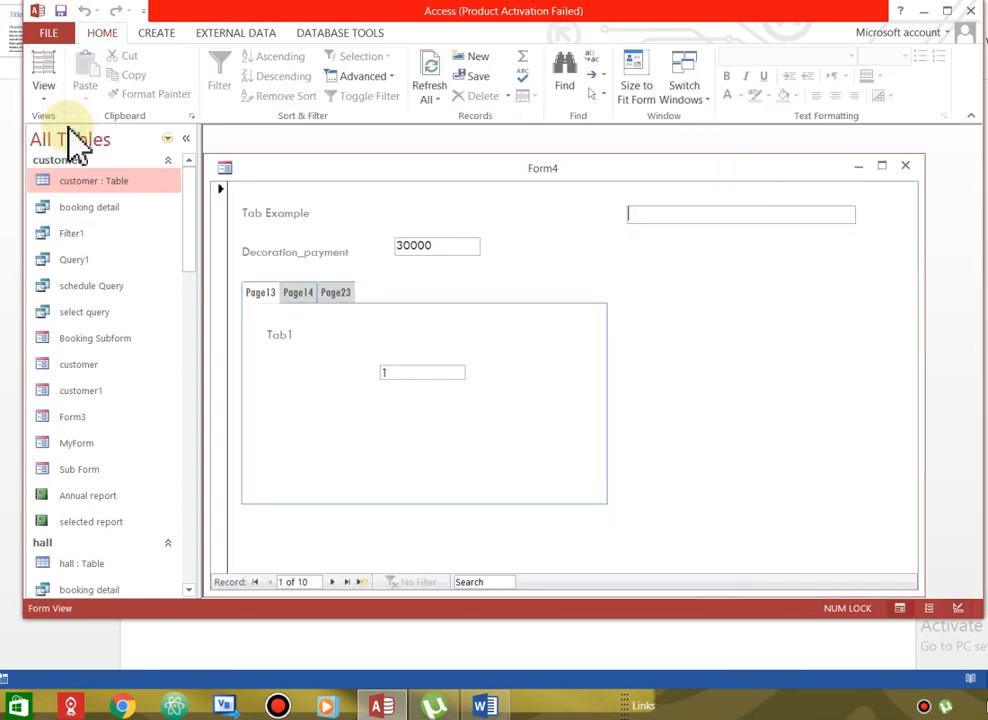
pyautogui.click(299, 294)
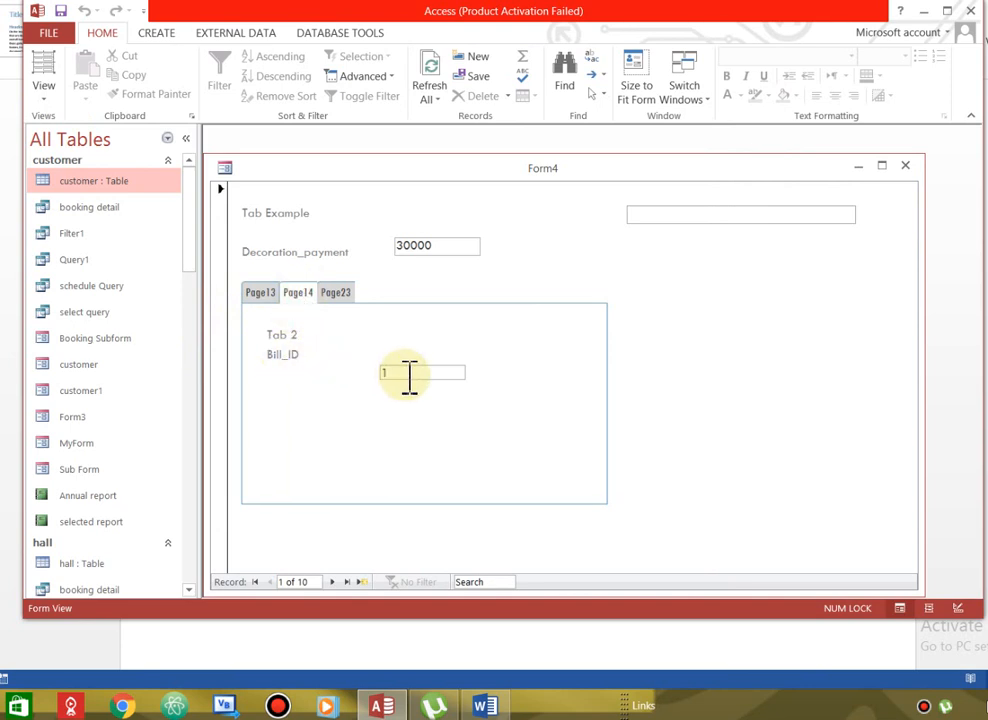
pyautogui.click(341, 291)
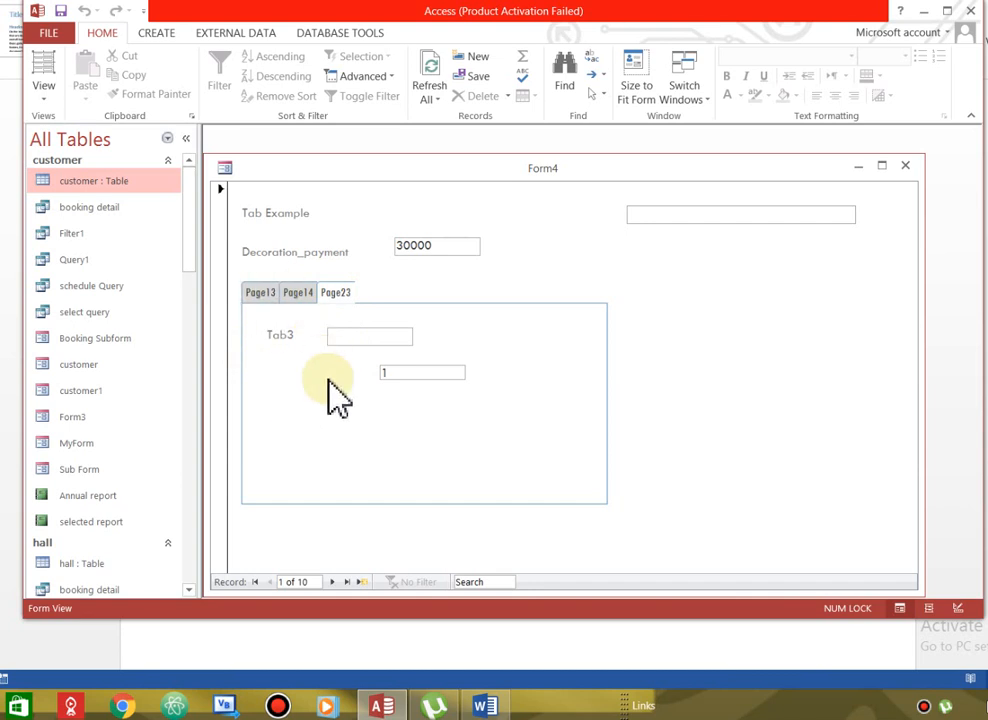
pyautogui.click(293, 292)
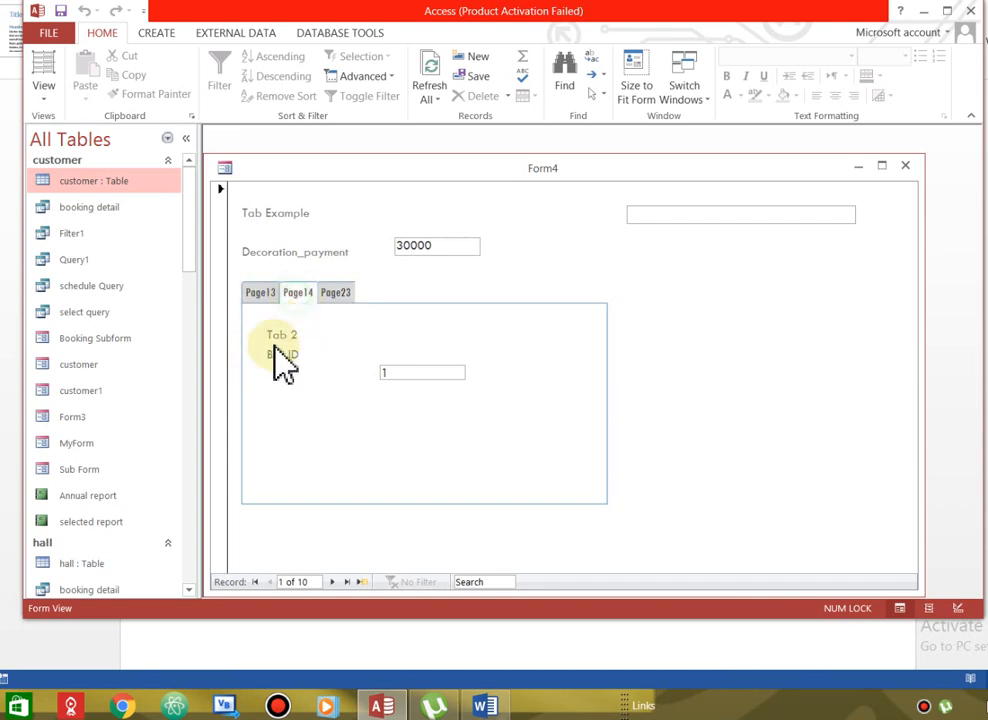
pyautogui.click(260, 292)
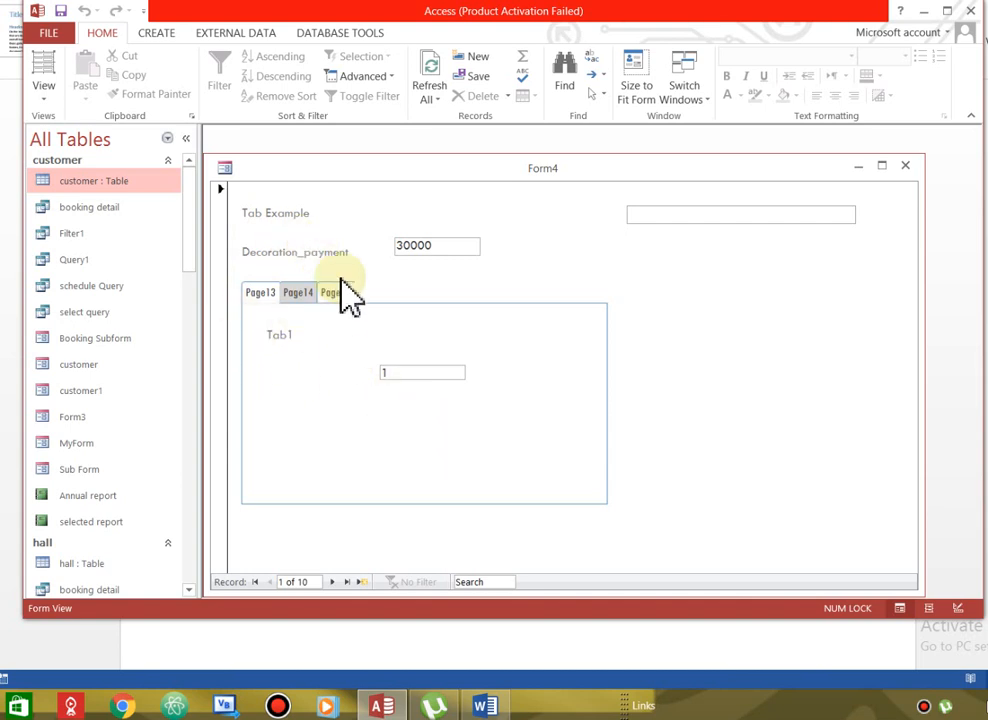
pyautogui.click(50, 92)
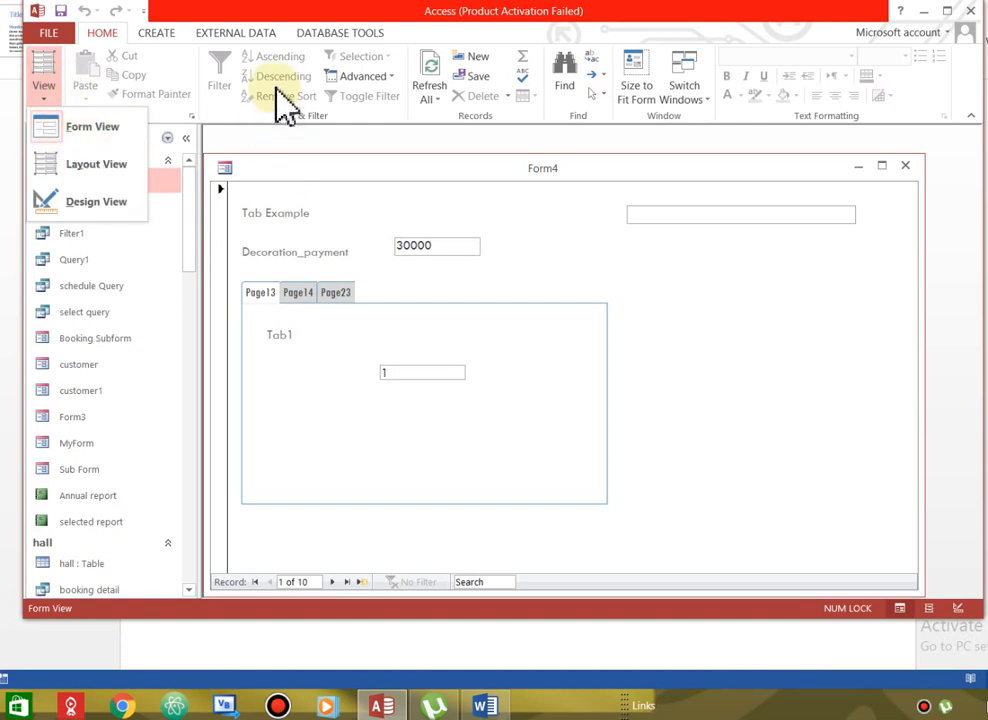
pyautogui.click(105, 212)
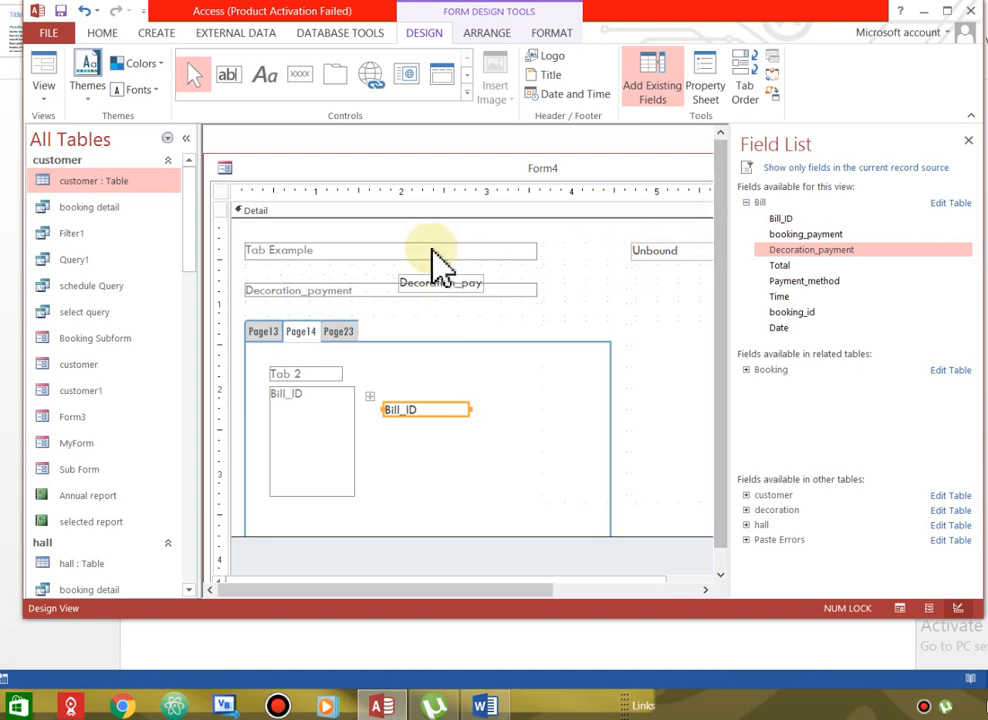
# Delete the Page14 page from the tab control and select Page13.
pyautogui.click(344, 338)
pyautogui.rightClick(344, 334)
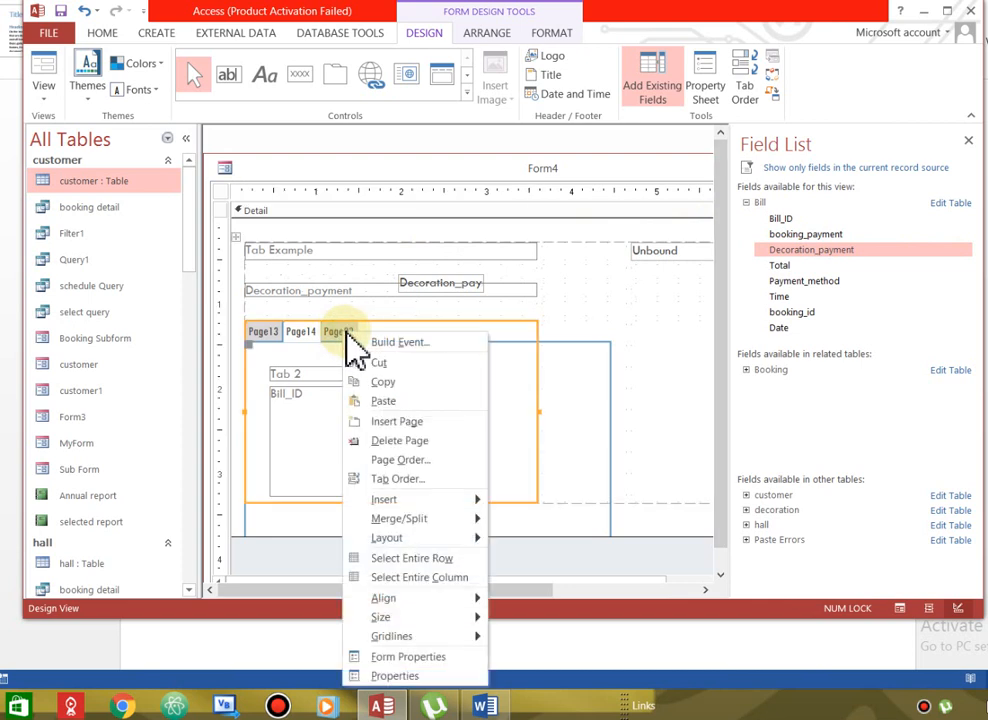
pyautogui.click(390, 442)
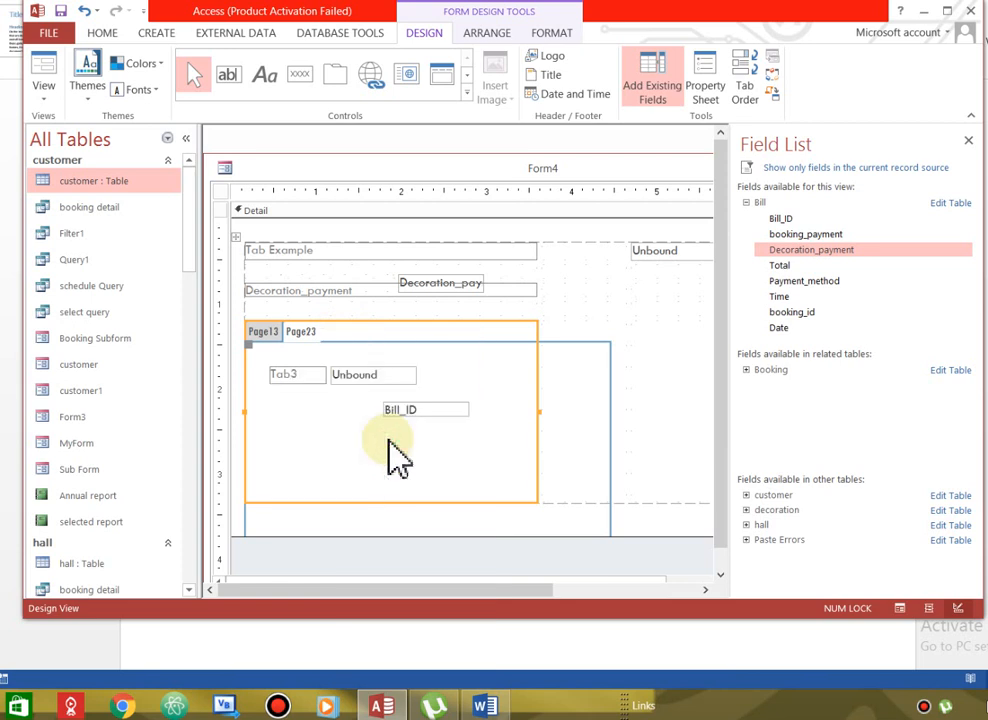
pyautogui.click(280, 333)
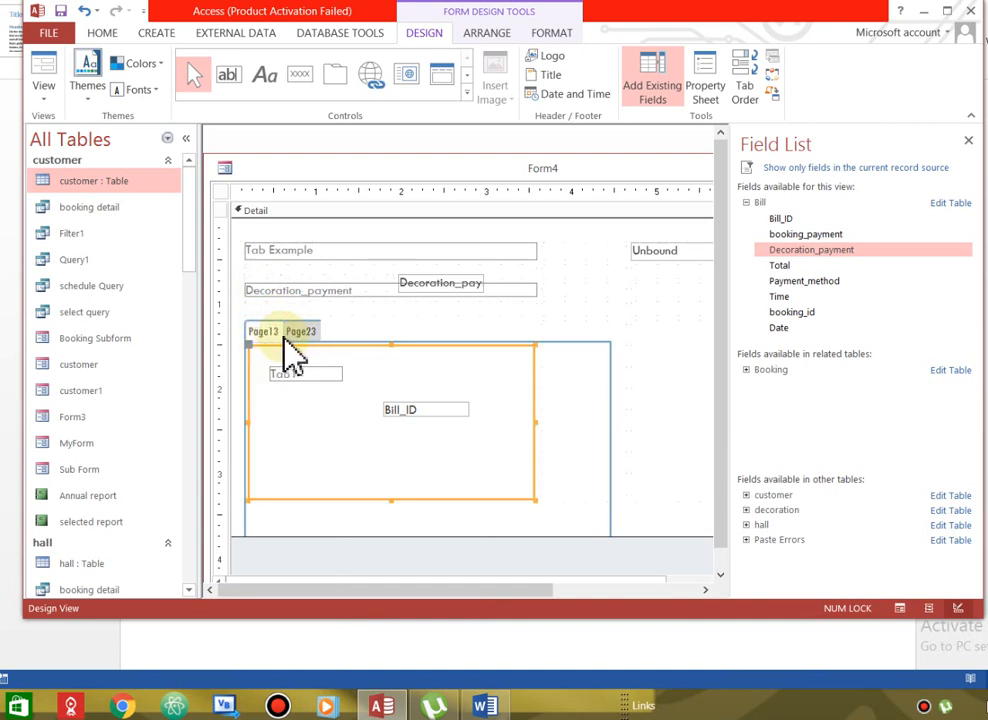
# Change the tab control's page order so that Page23 comes before Page13.
pyautogui.click(308, 335)
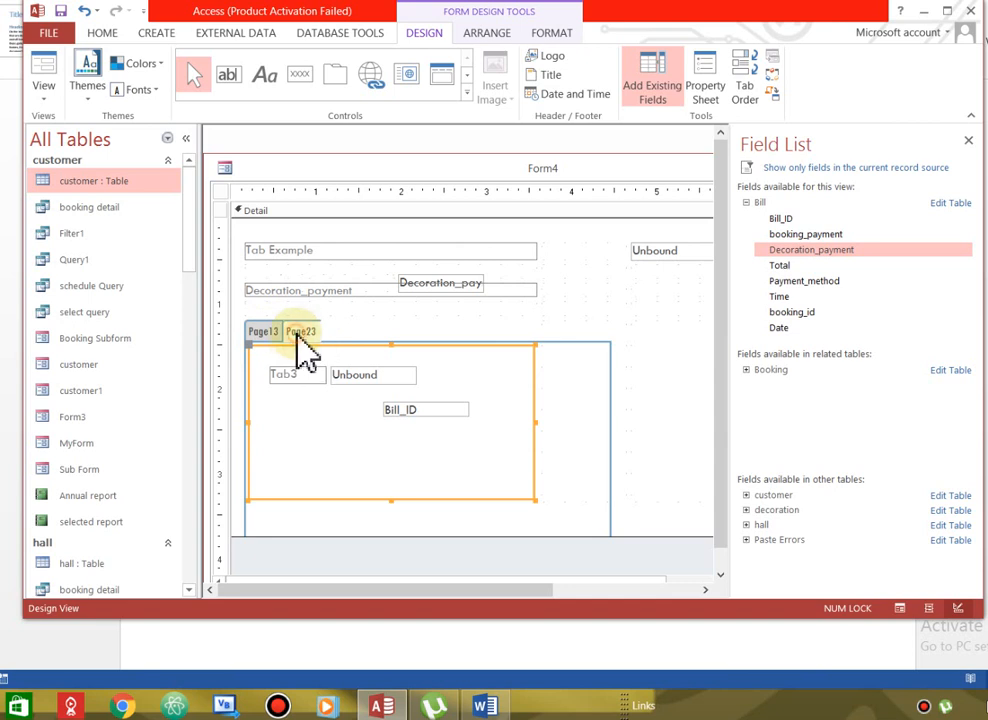
pyautogui.rightClick(299, 334)
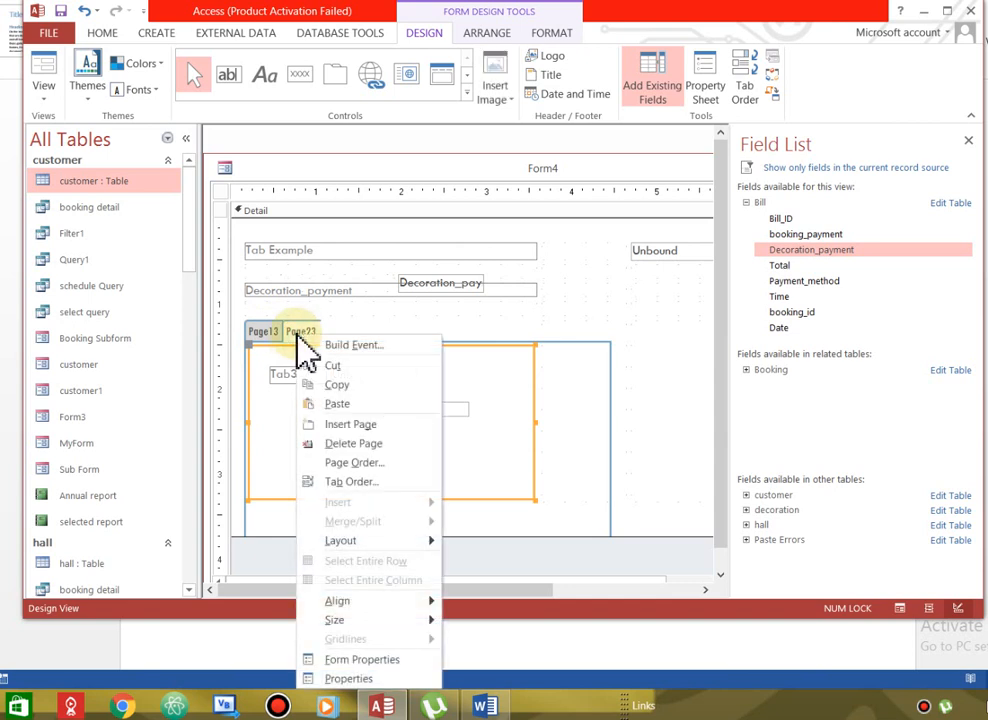
pyautogui.click(355, 463)
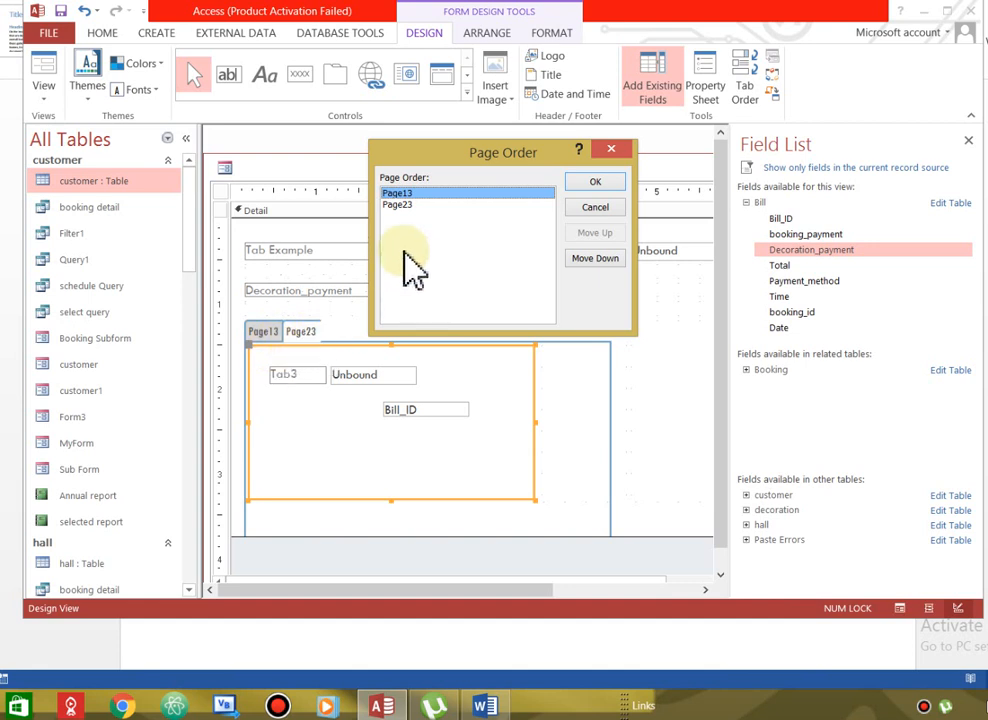
pyautogui.click(408, 205)
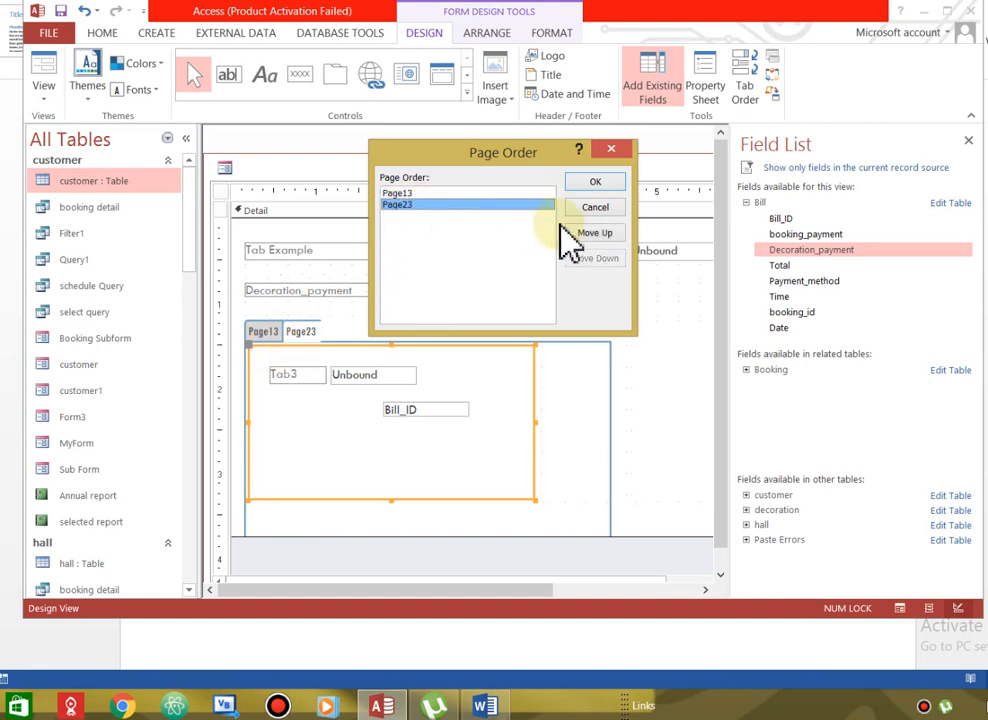
pyautogui.click(595, 233)
pyautogui.click(596, 182)
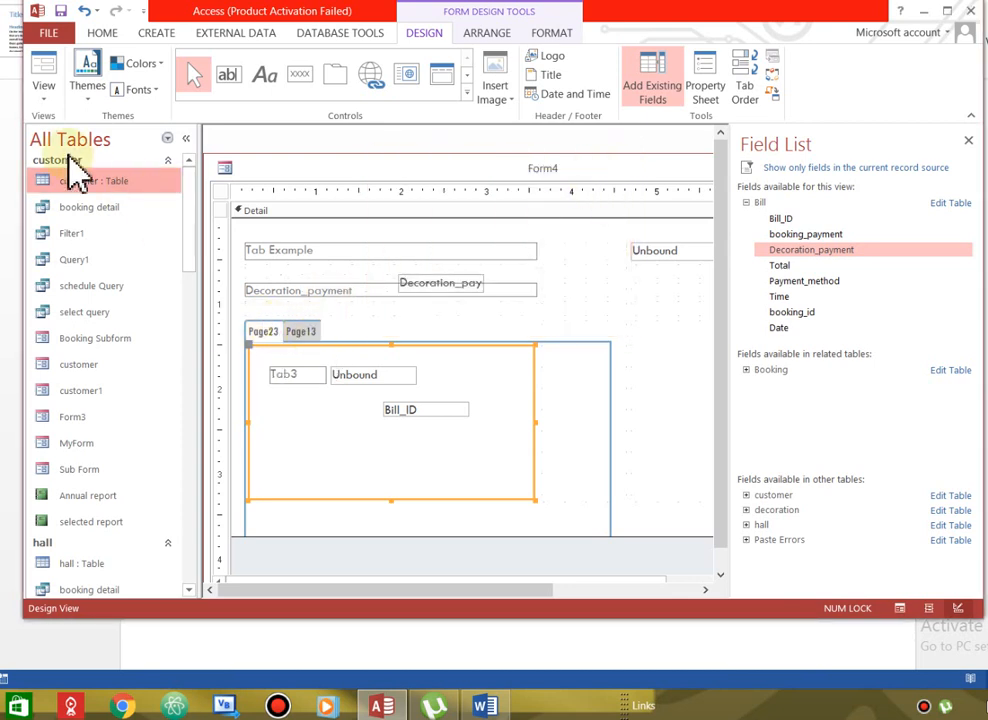
# Check the Page23 and Page13 tabs in Form View, and return to Design View.
pyautogui.click(44, 100)
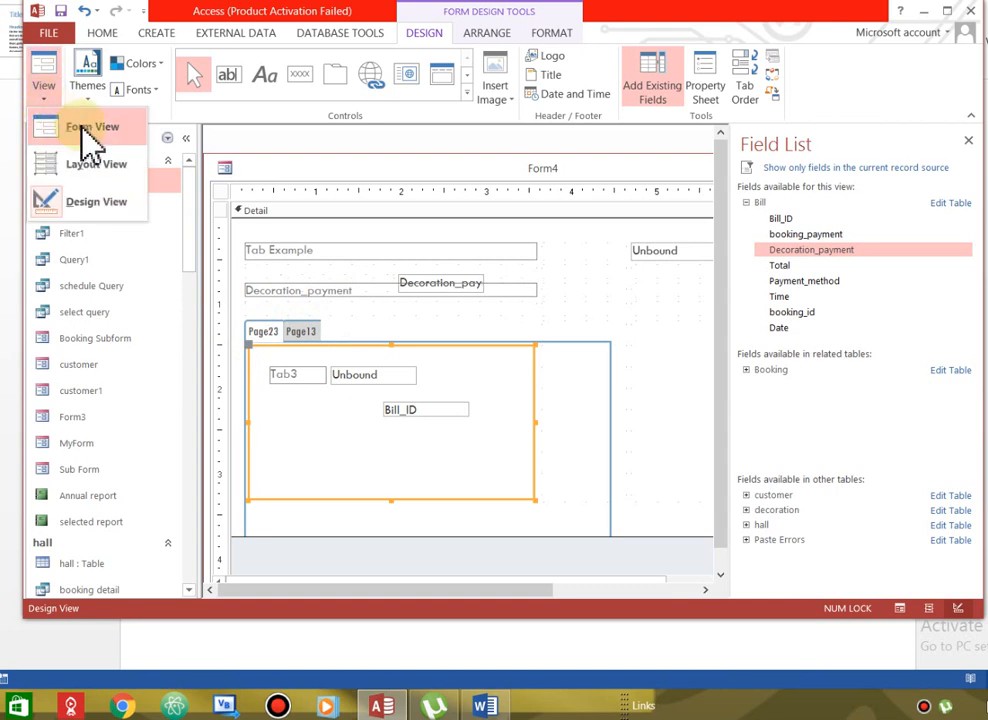
pyautogui.click(78, 125)
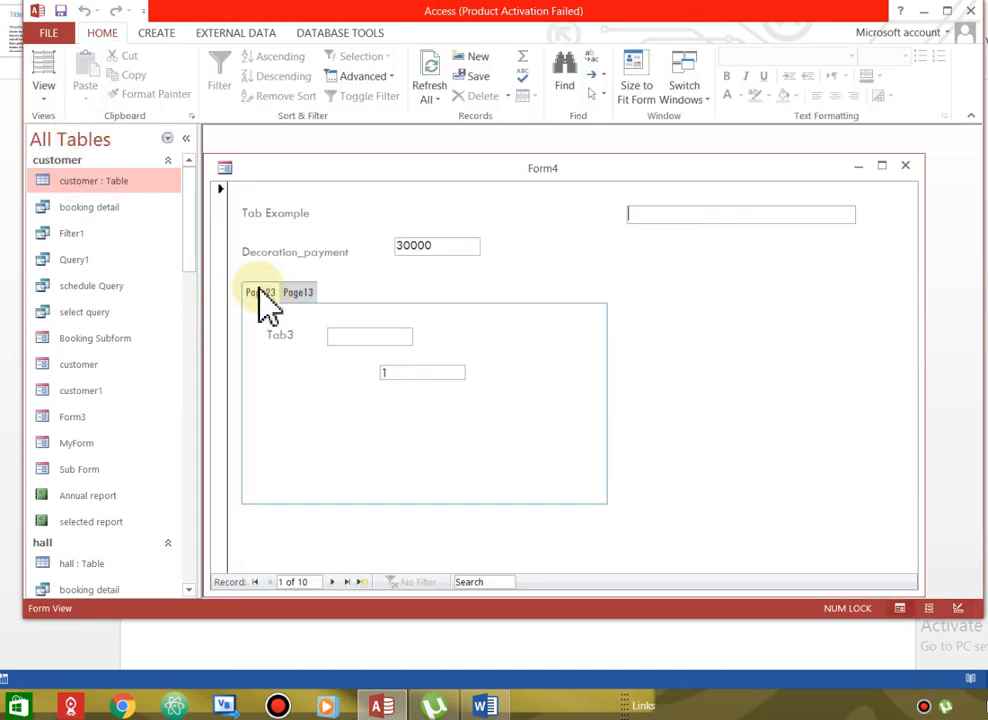
pyautogui.click(298, 293)
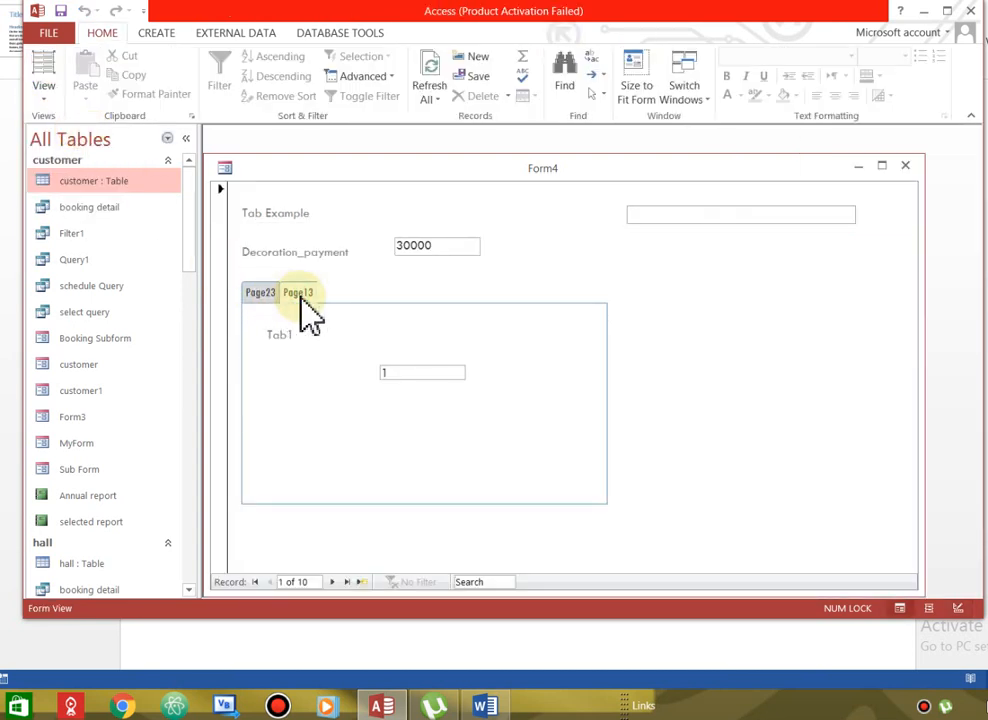
pyautogui.click(261, 295)
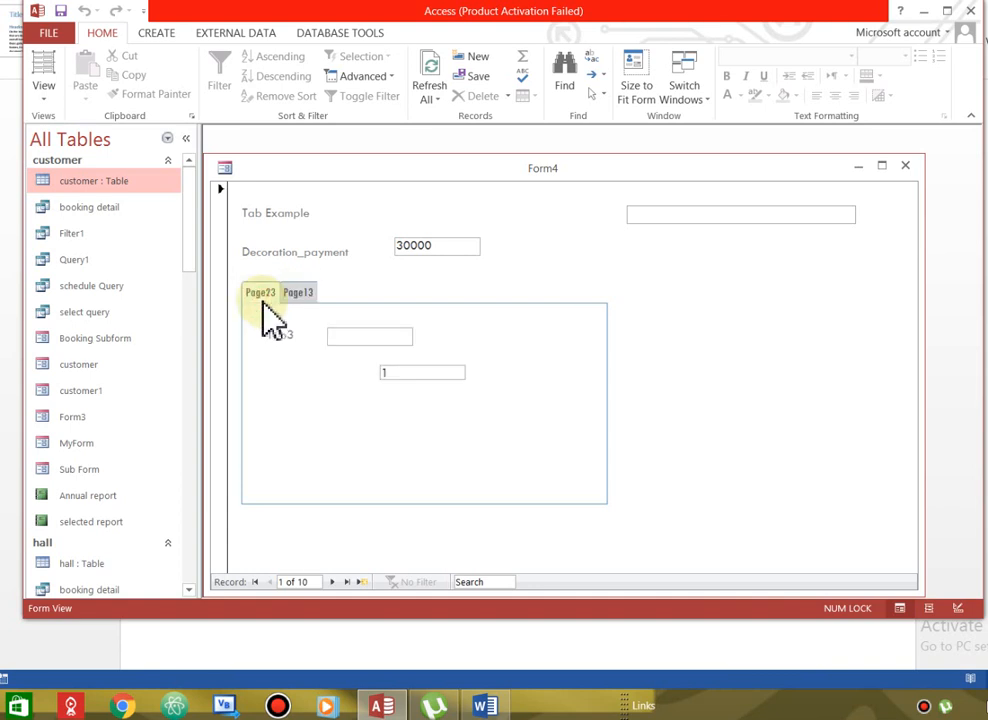
pyautogui.click(48, 102)
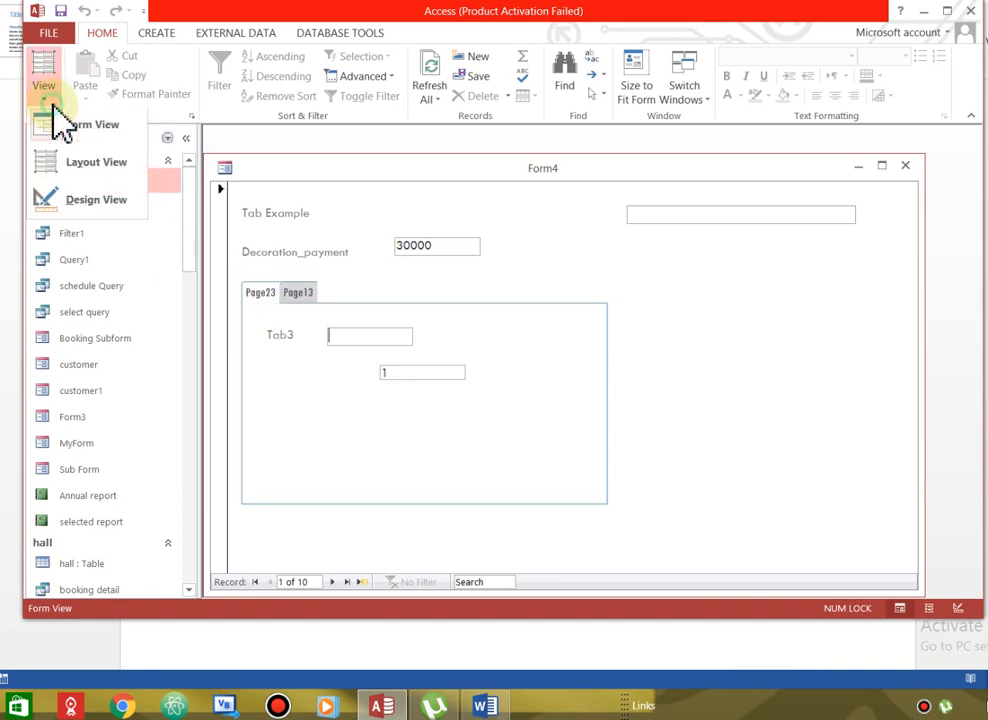
pyautogui.click(118, 203)
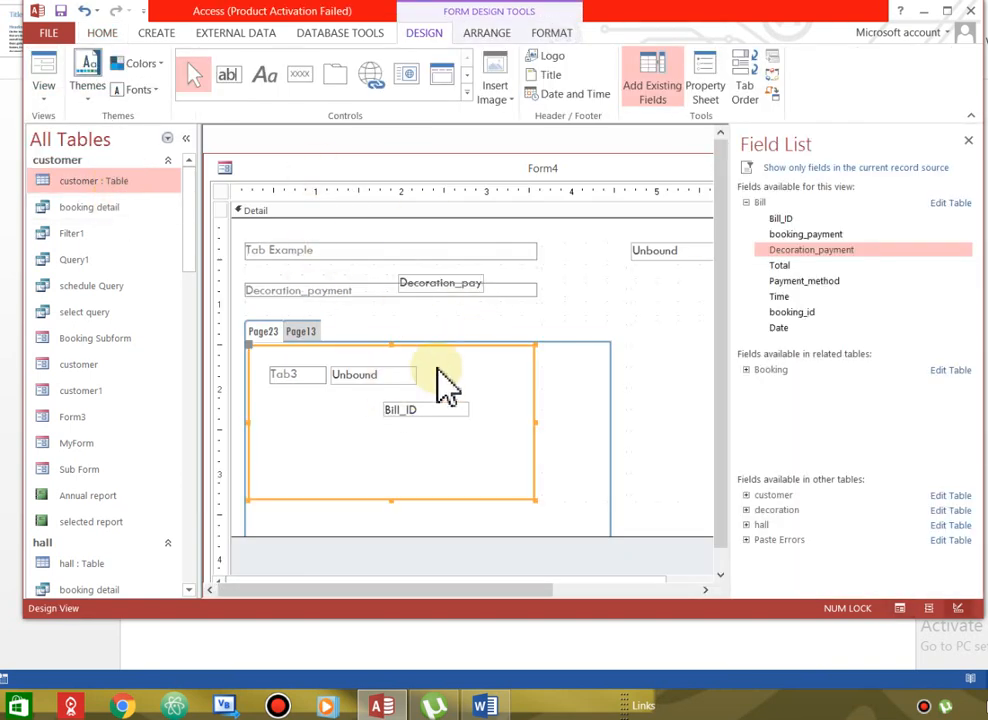
# Close the Field List and set the Name property of Page23 to Tab1.
pyautogui.click(305, 333)
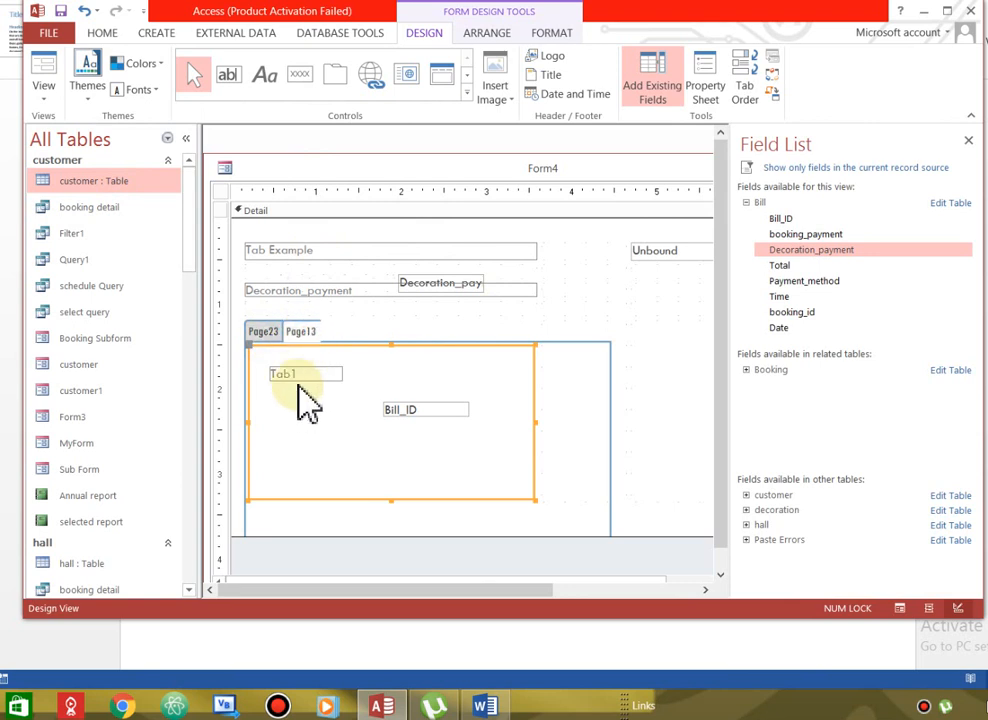
pyautogui.click(264, 340)
pyautogui.click(268, 335)
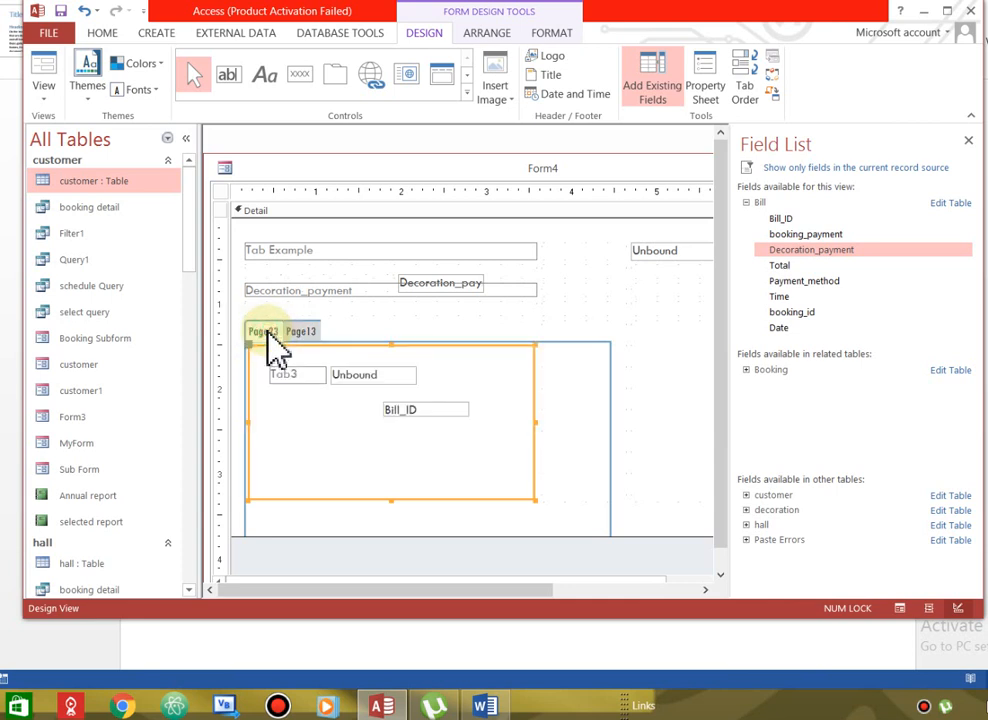
pyautogui.click(268, 335)
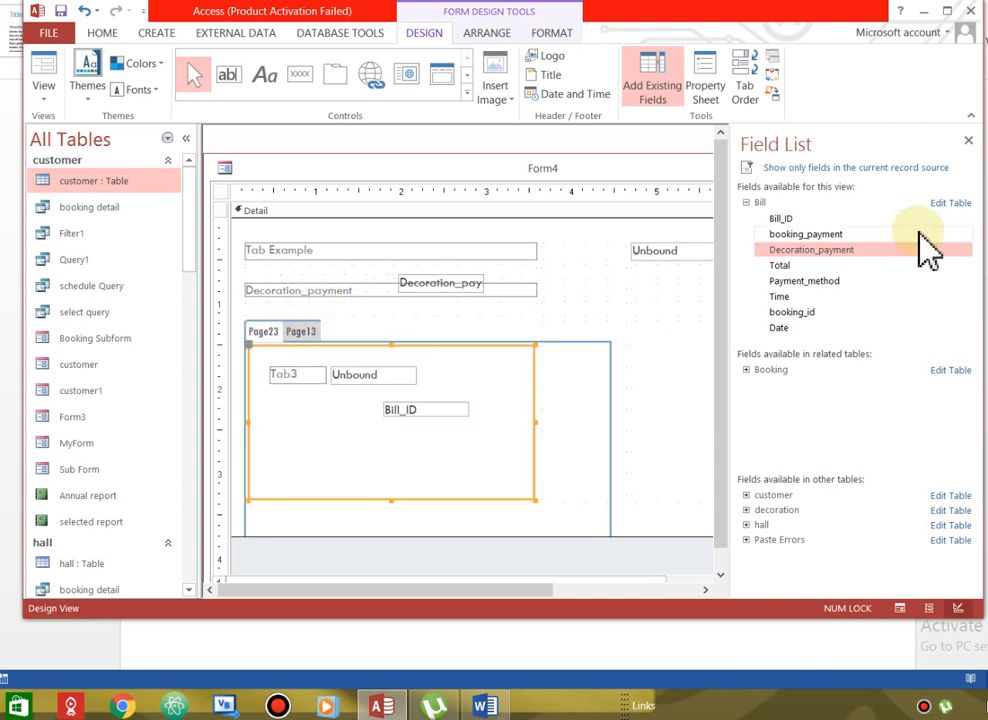
pyautogui.click(968, 140)
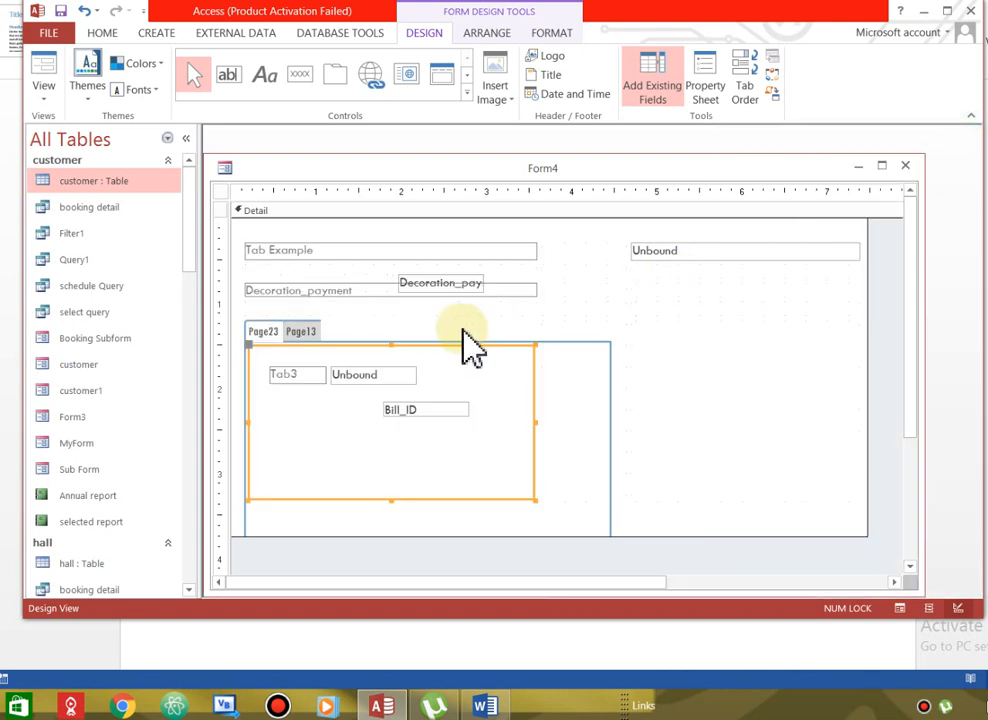
pyautogui.rightClick(284, 345)
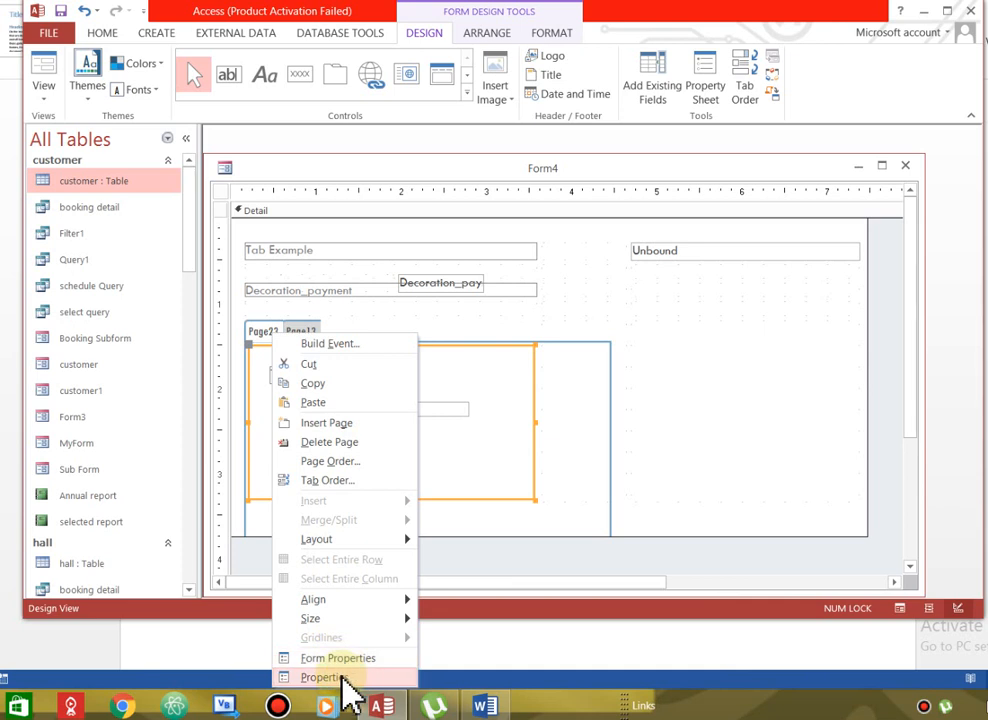
pyautogui.click(710, 92)
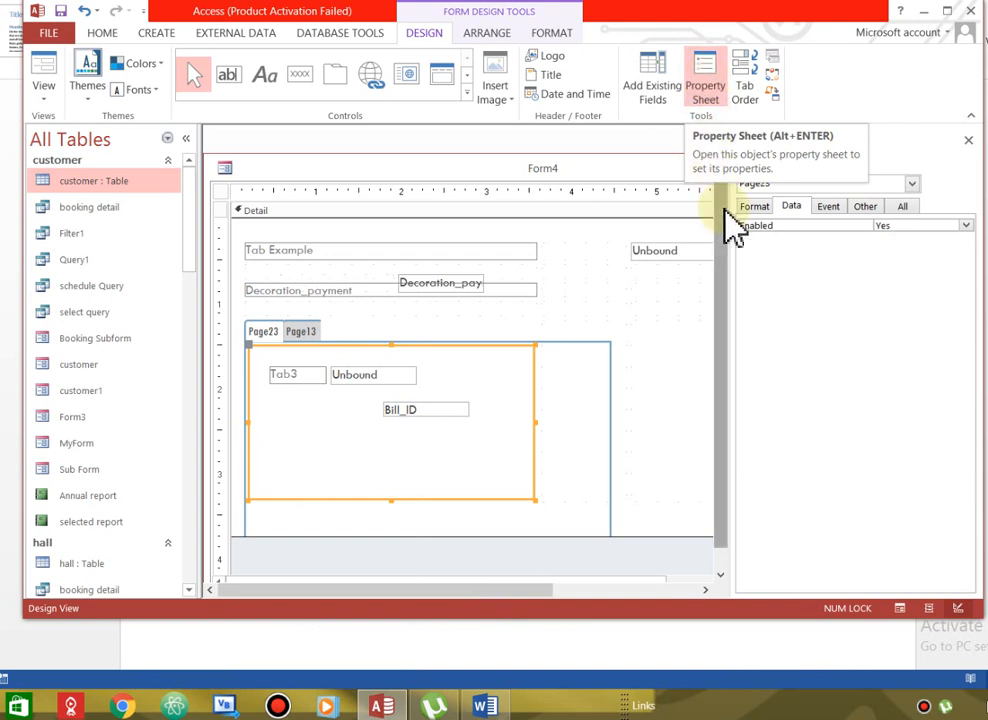
pyautogui.click(900, 208)
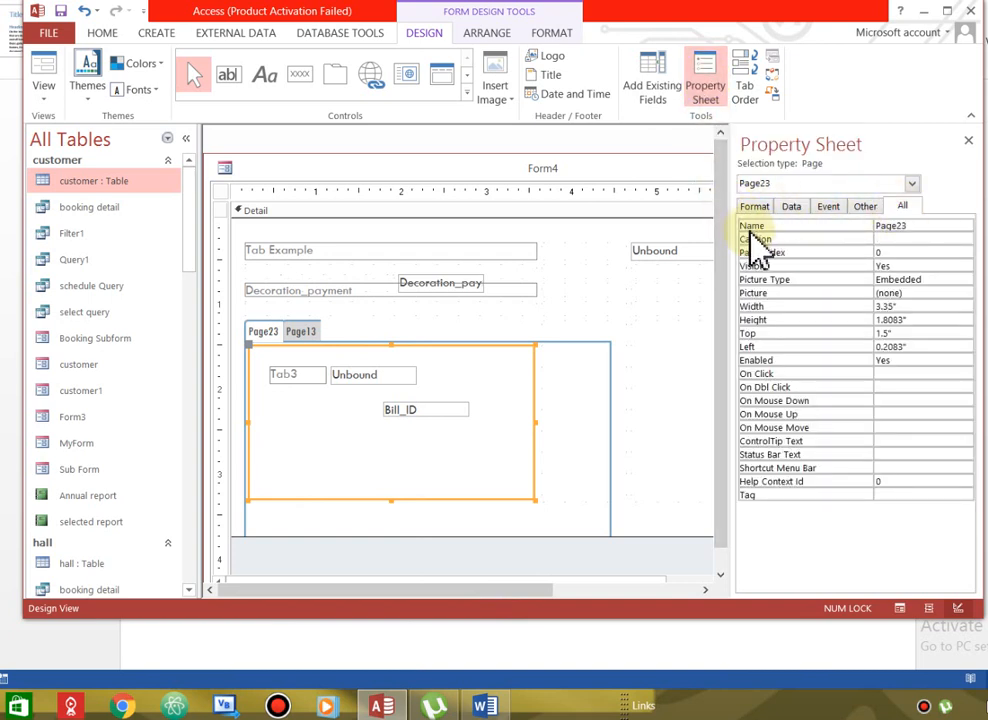
pyautogui.doubleClick(908, 225)
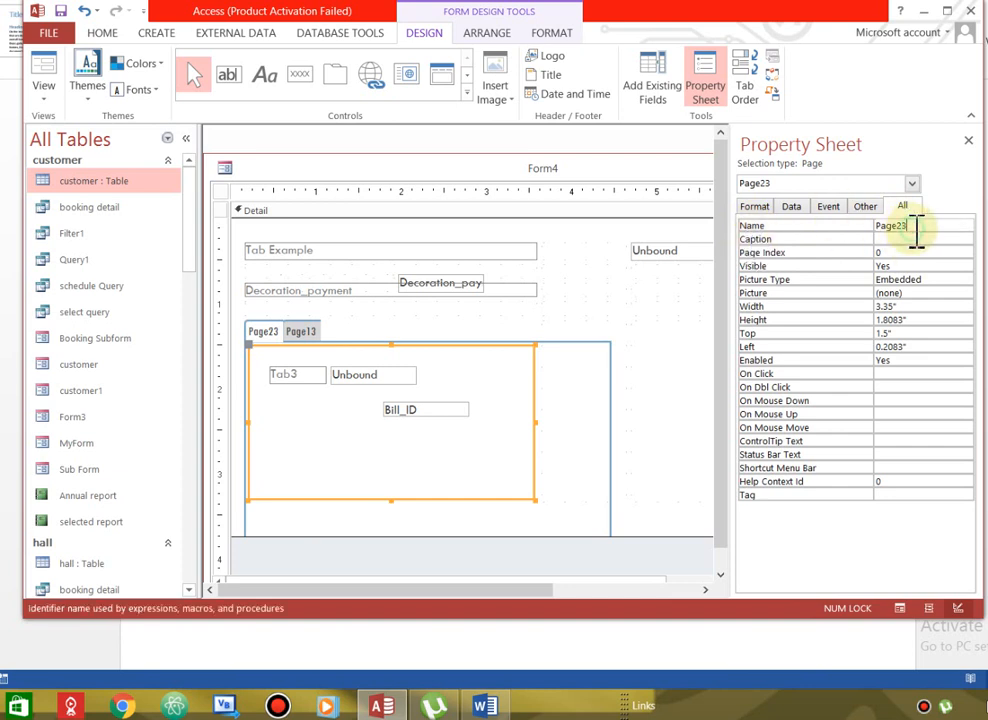
pyautogui.write('Tab1')
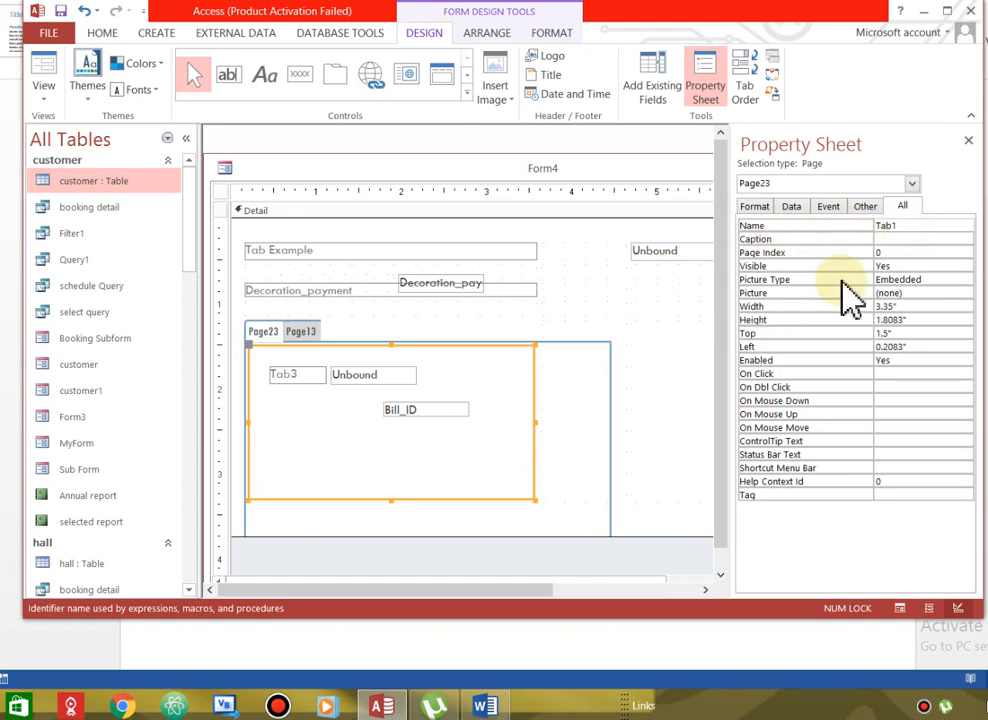
pyautogui.click(584, 443)
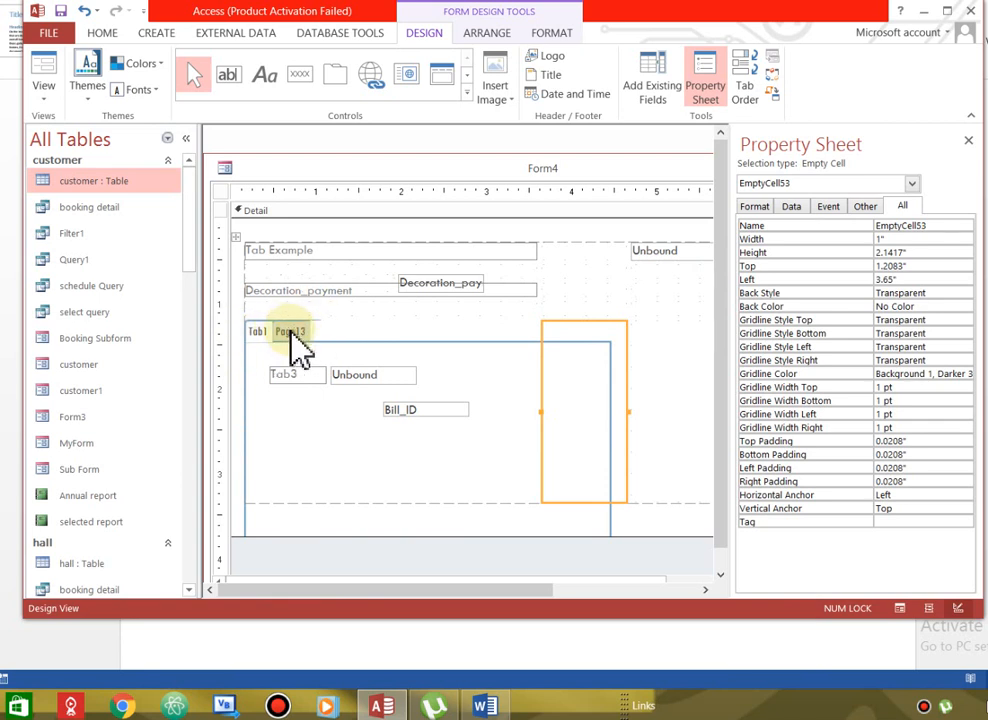
# Set the Name property of the whole tab control to Tab2.
pyautogui.click(290, 335)
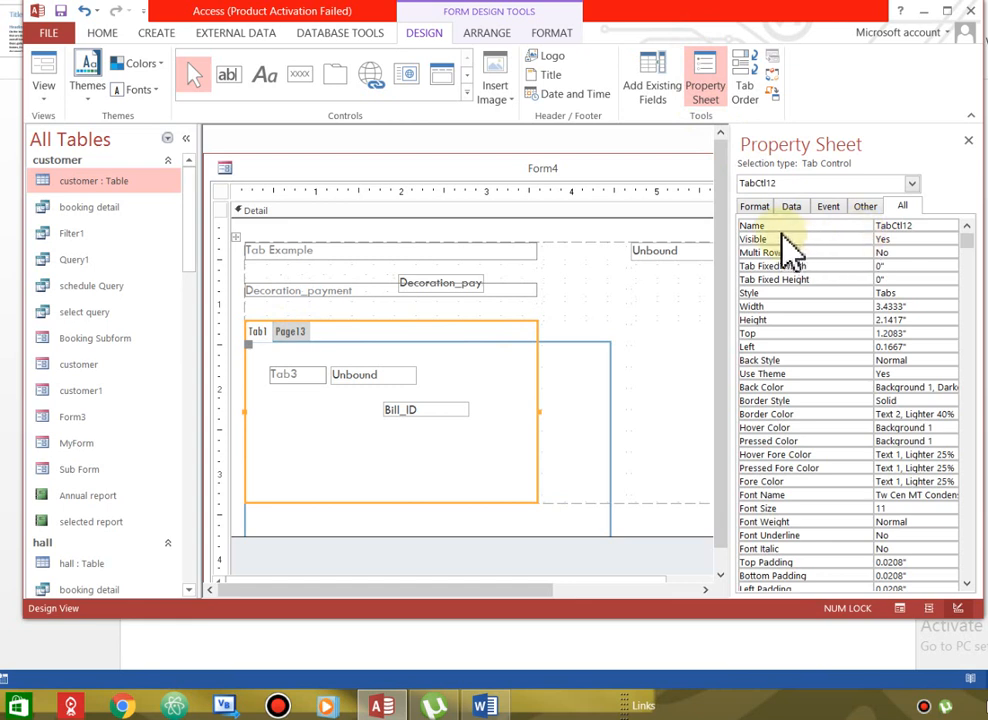
pyautogui.doubleClick(924, 225)
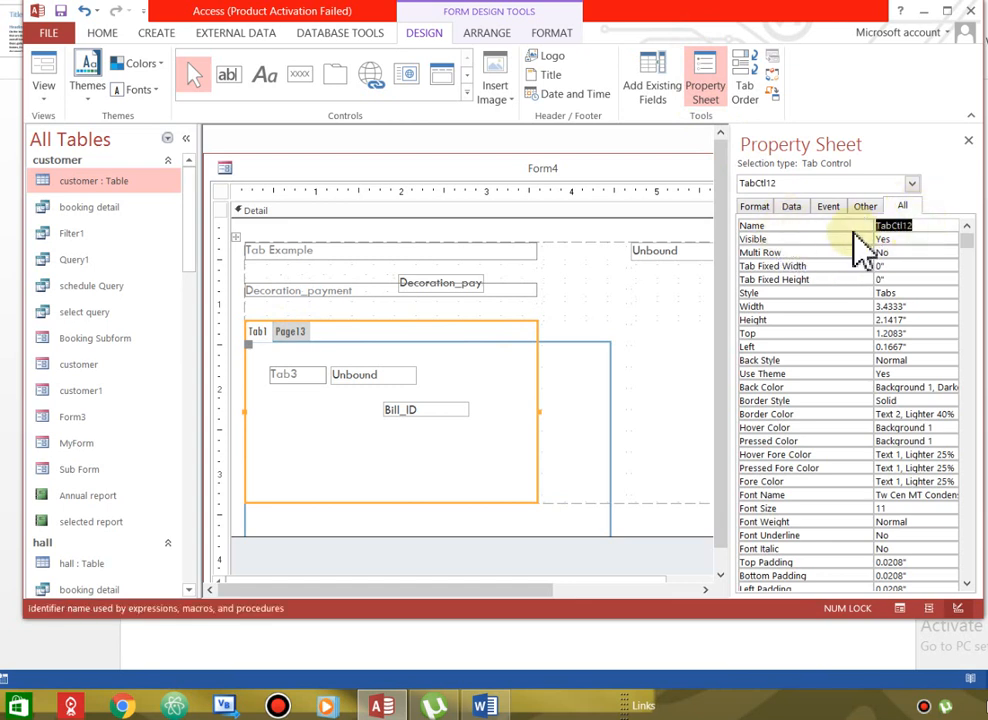
pyautogui.write('Tab2')
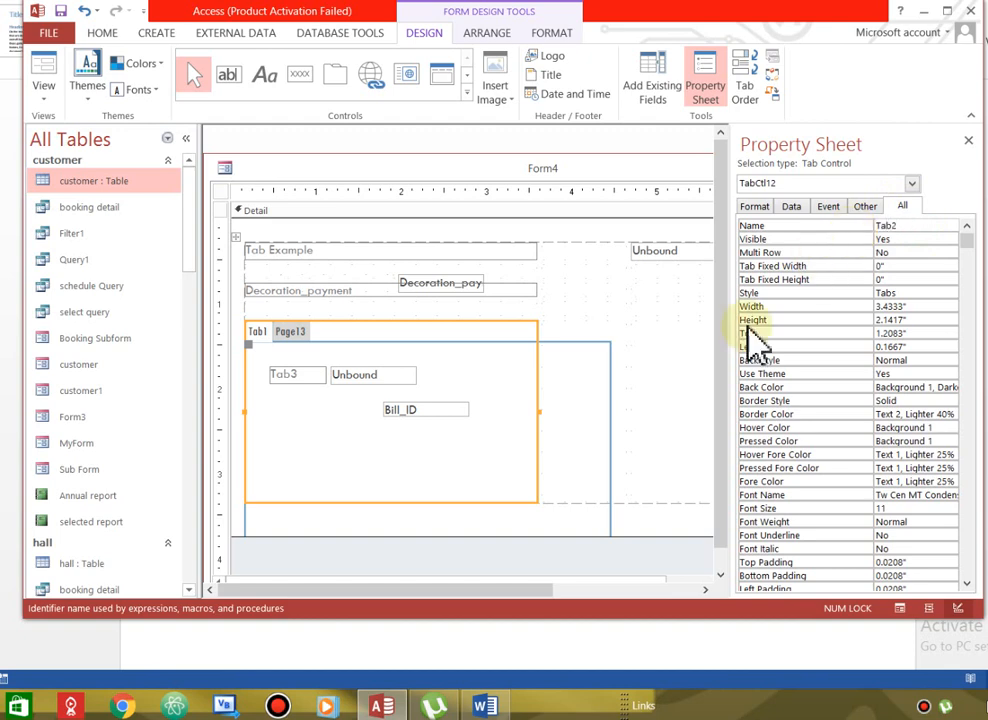
pyautogui.click(687, 357)
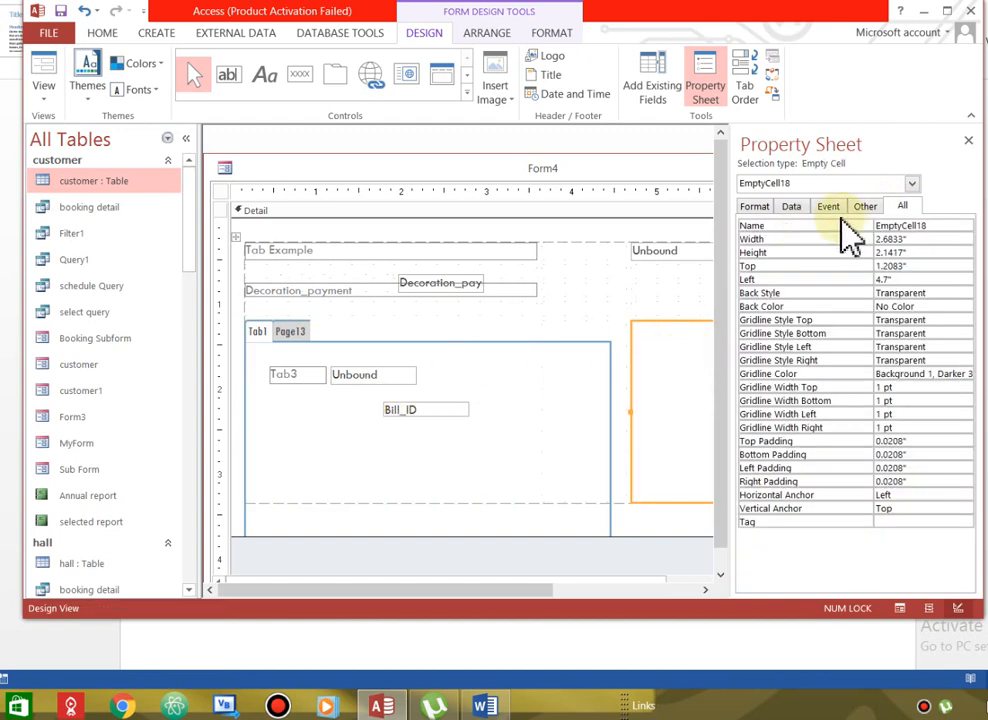
pyautogui.click(757, 227)
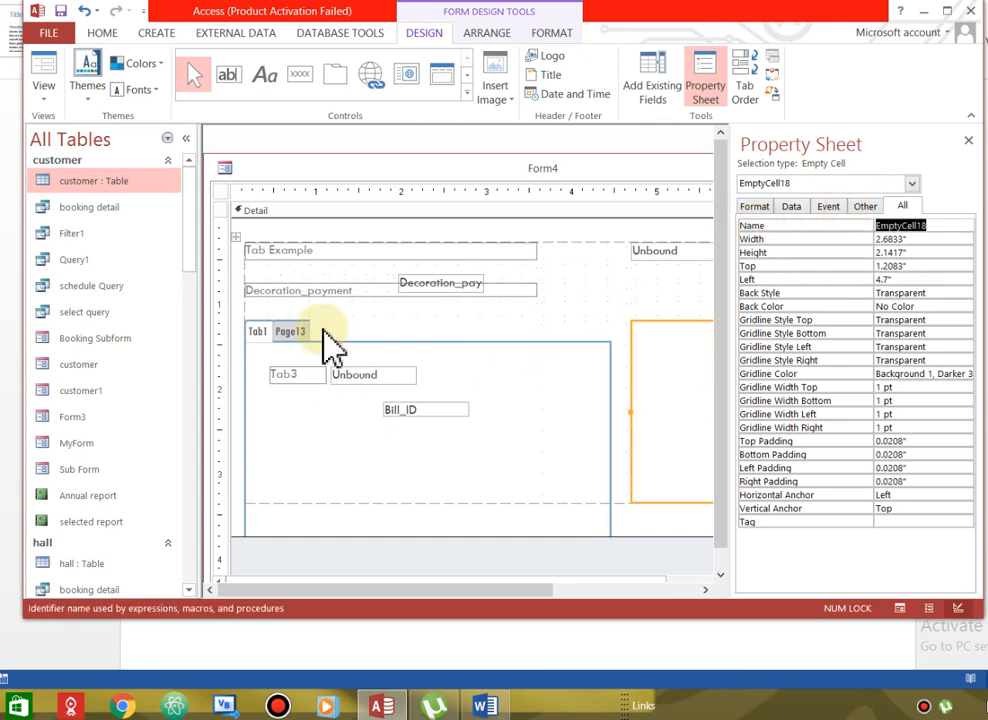
# Try to set the Name property of Page13 to tab2, and reselect that page.
pyautogui.click(297, 332)
pyautogui.rightClick(297, 340)
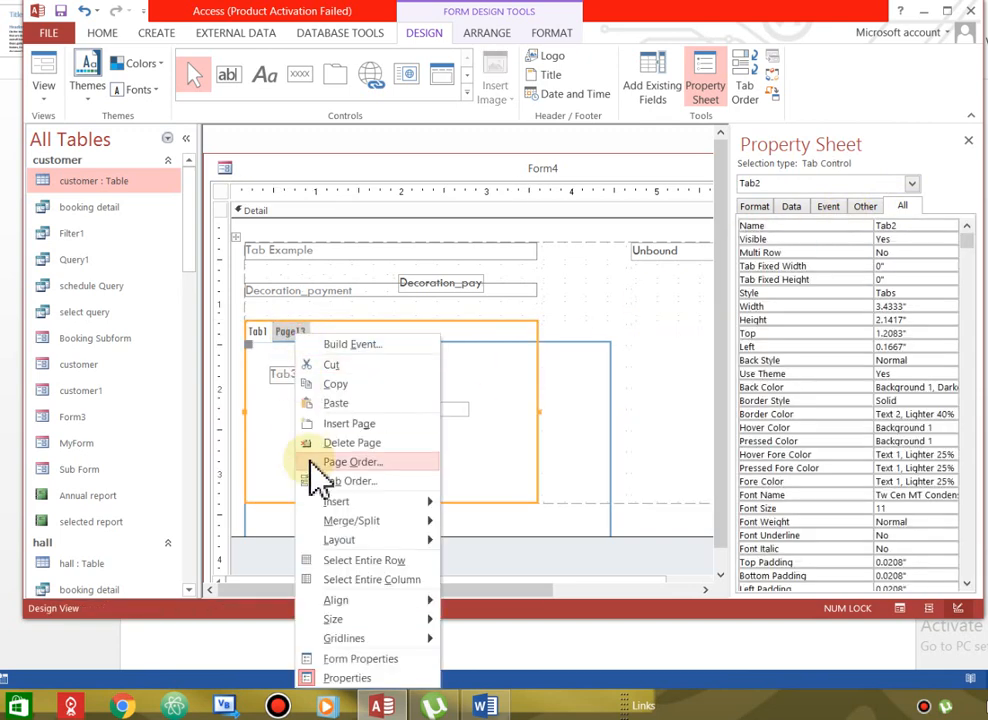
pyautogui.click(362, 678)
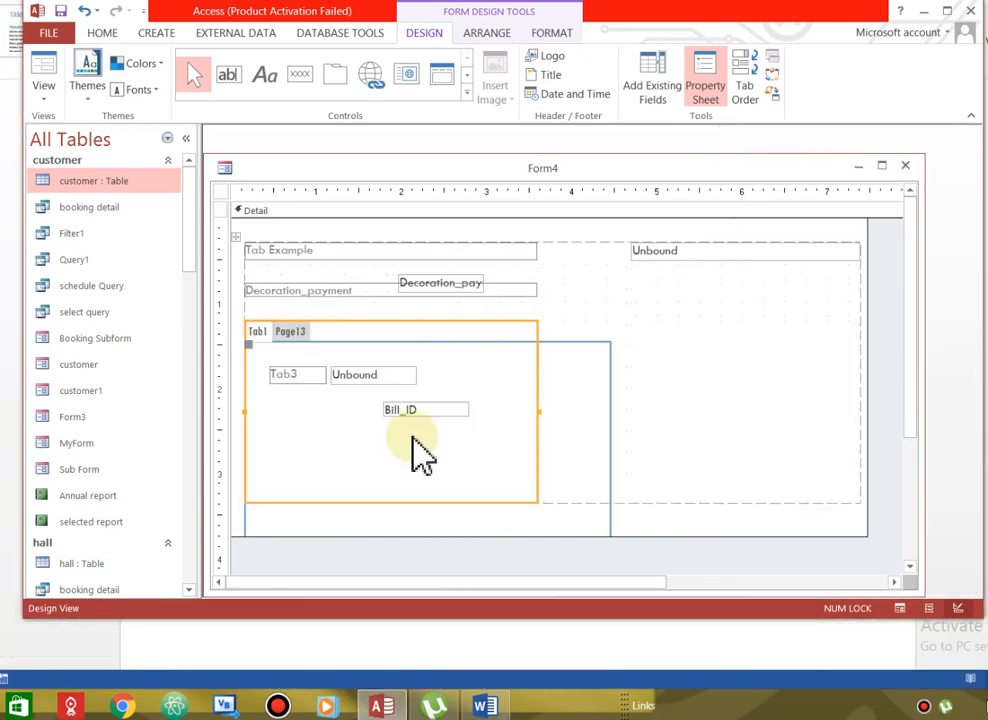
pyautogui.click(292, 331)
pyautogui.rightClick(295, 336)
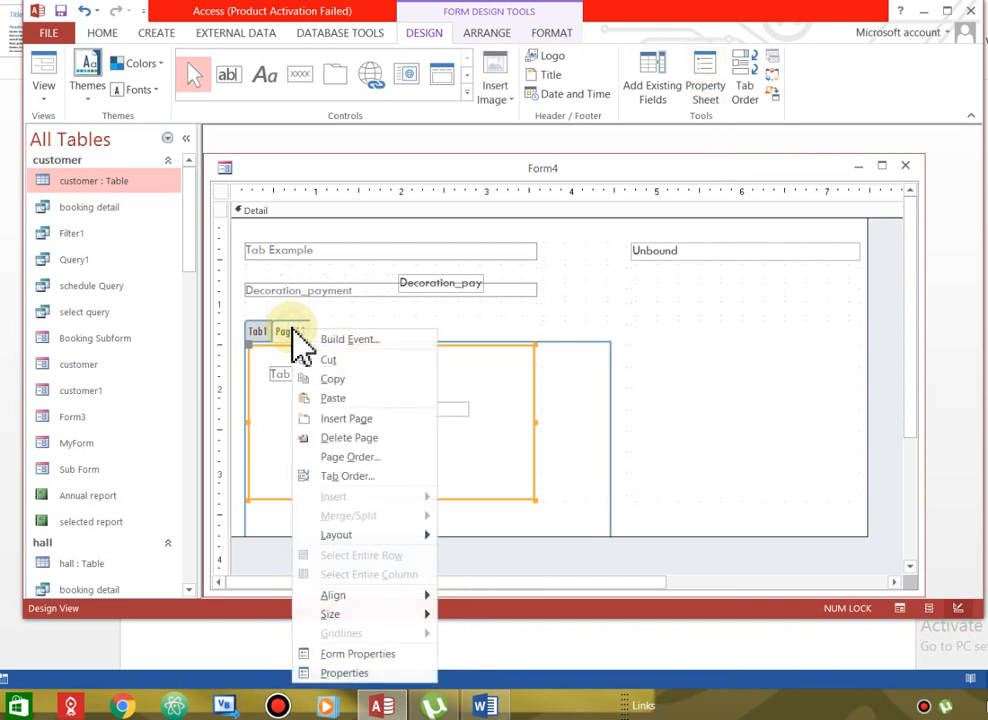
pyautogui.click(353, 675)
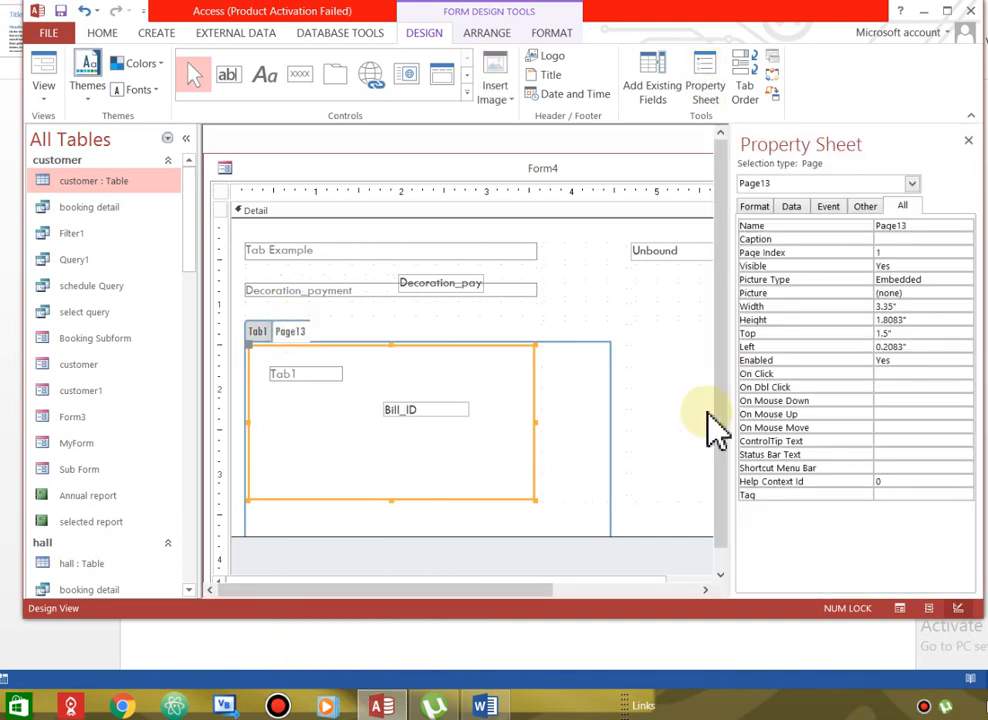
pyautogui.moveTo(908, 226); pyautogui.dragTo(880, 226)
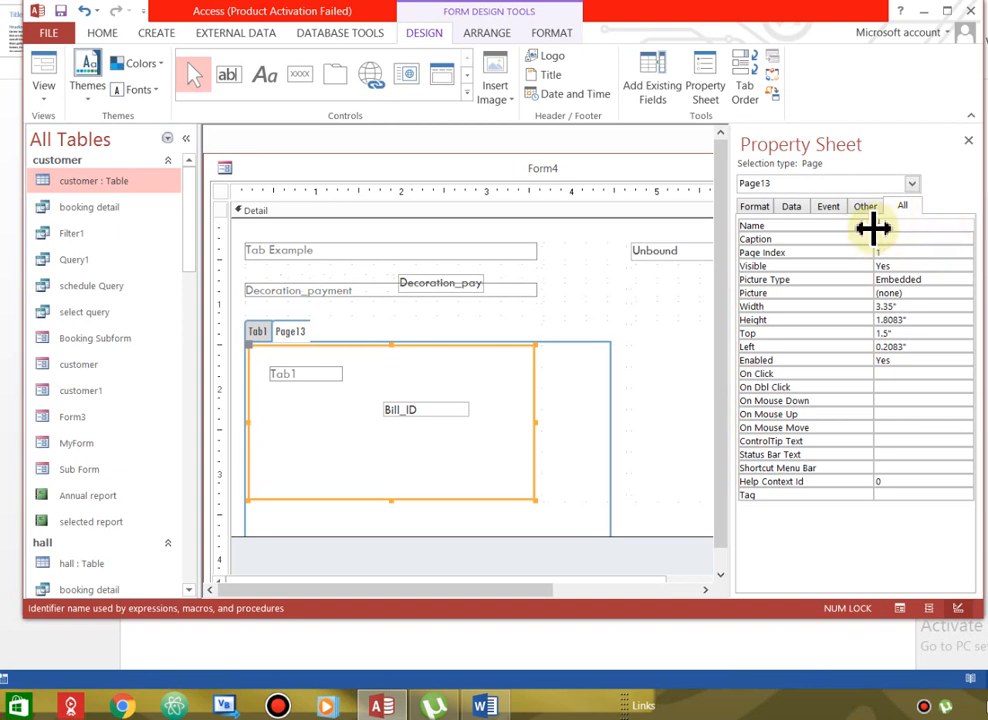
pyautogui.write('tab2')
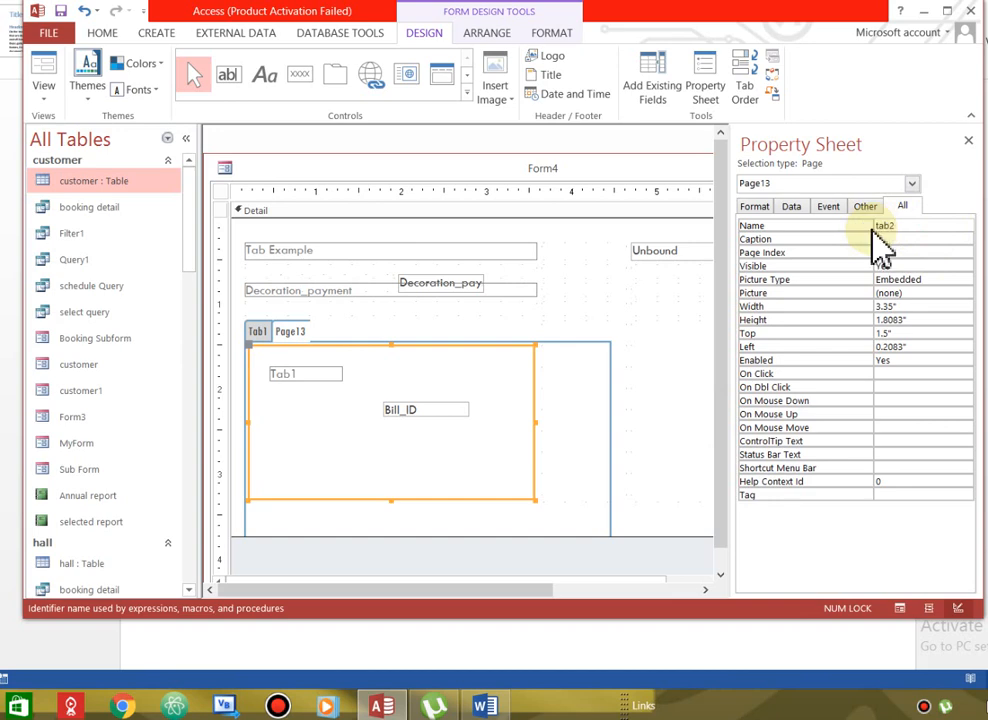
pyautogui.click(568, 432)
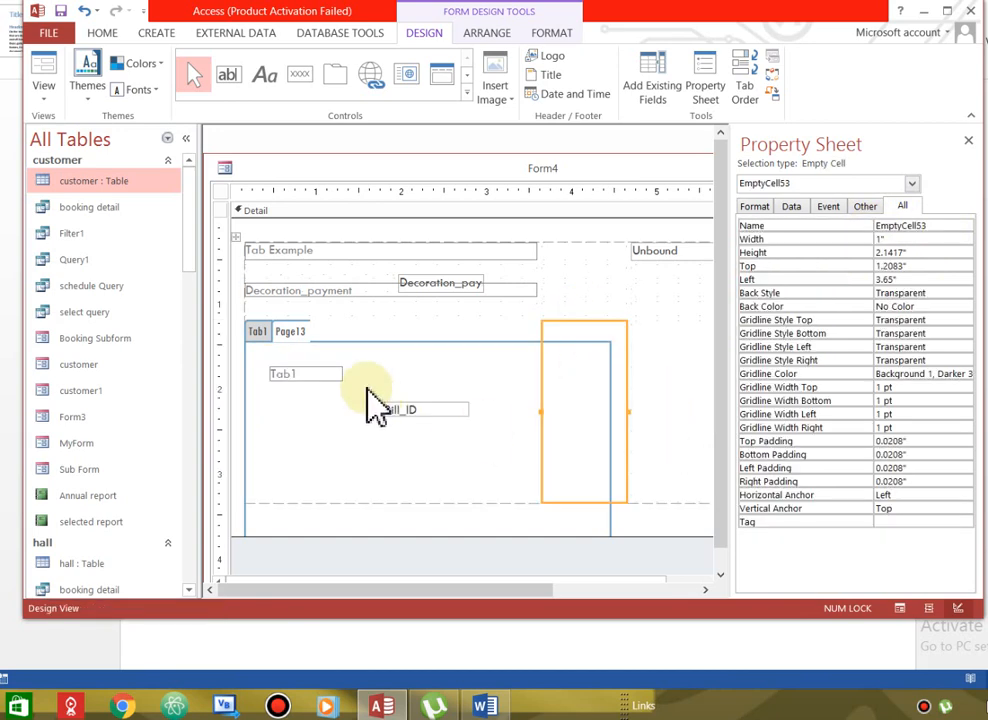
pyautogui.click(295, 335)
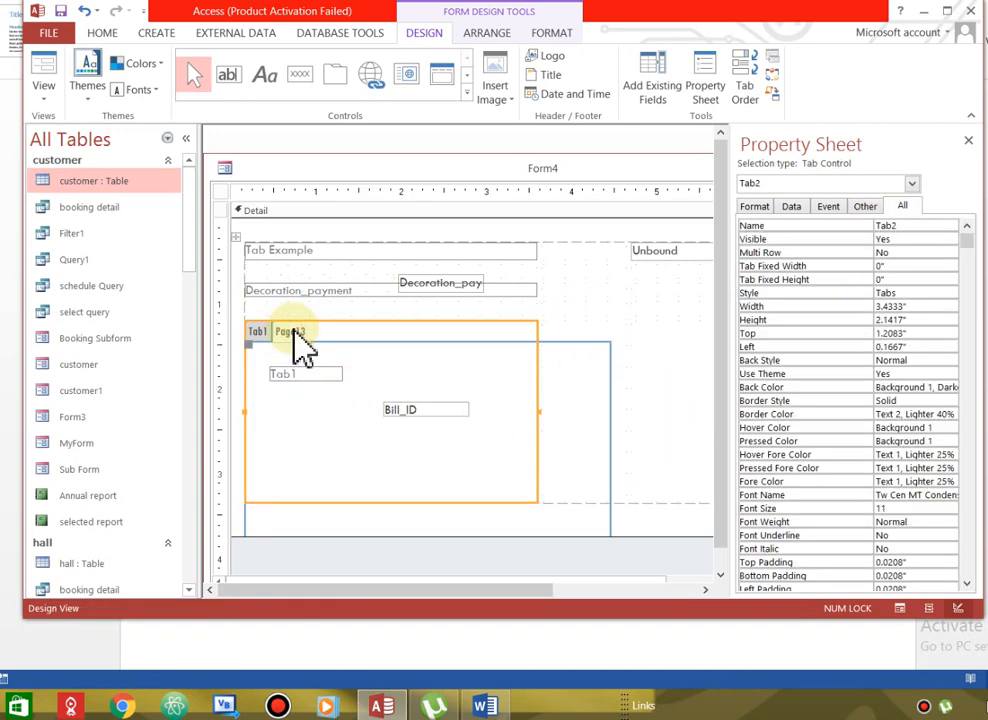
pyautogui.click(298, 340)
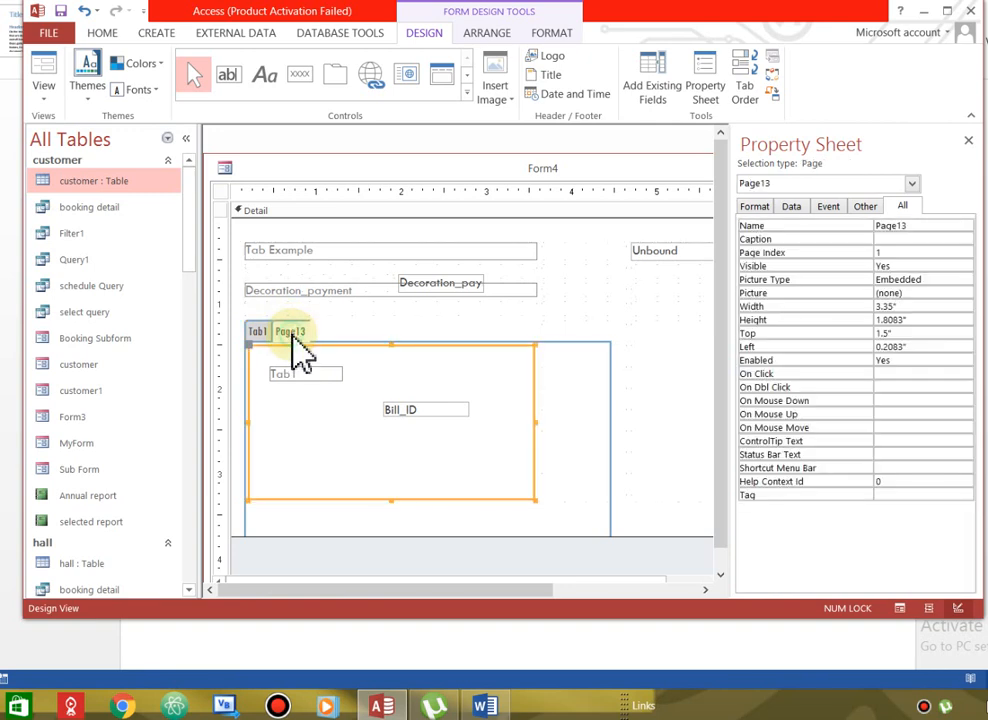
# Check the Tab1 and Page13 tabs in Form View, and return to Design View.
pyautogui.click(44, 82)
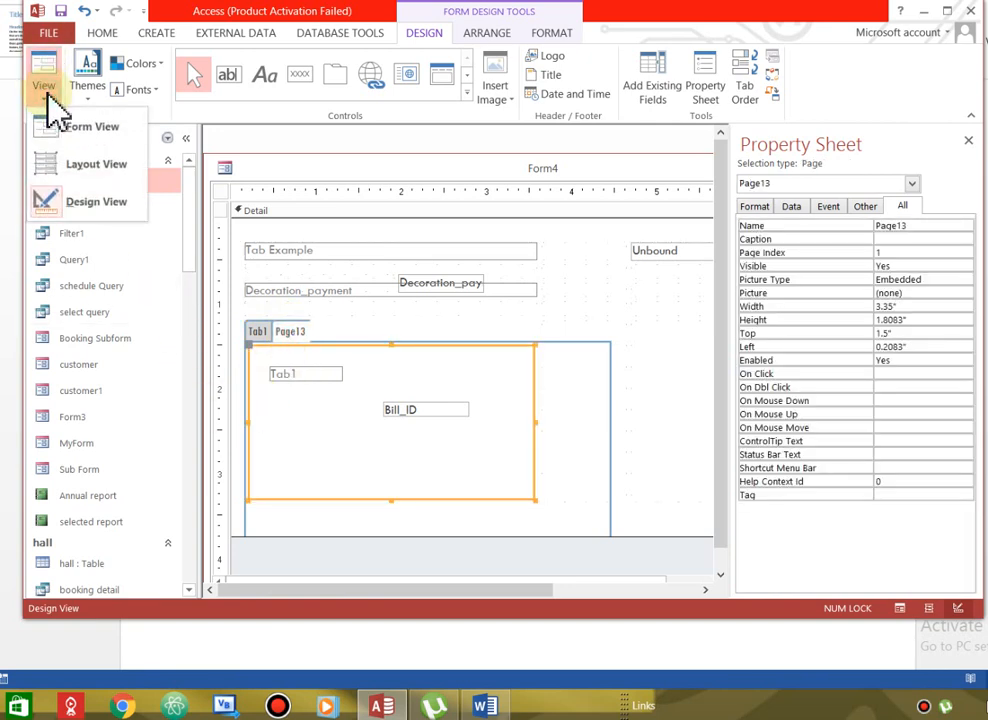
pyautogui.click(88, 130)
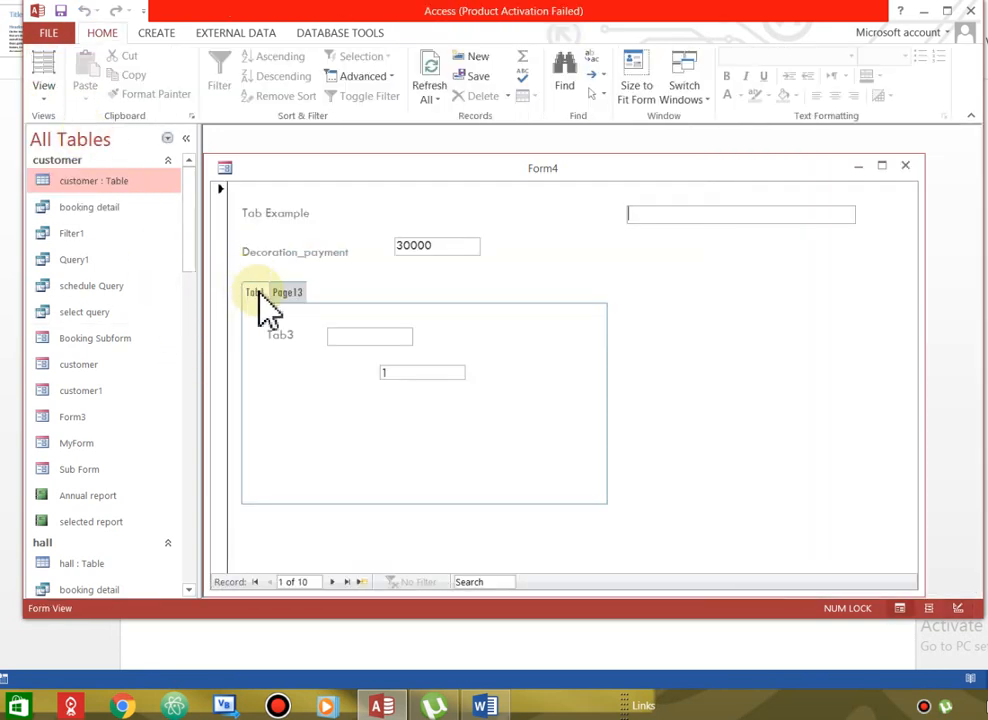
pyautogui.click(290, 292)
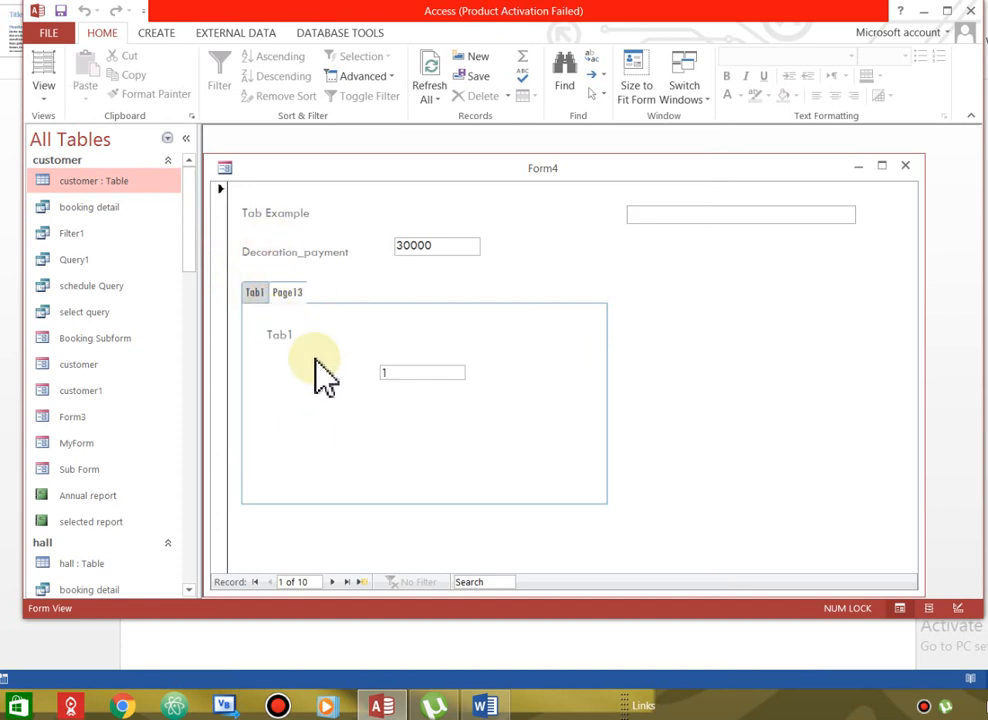
pyautogui.click(44, 97)
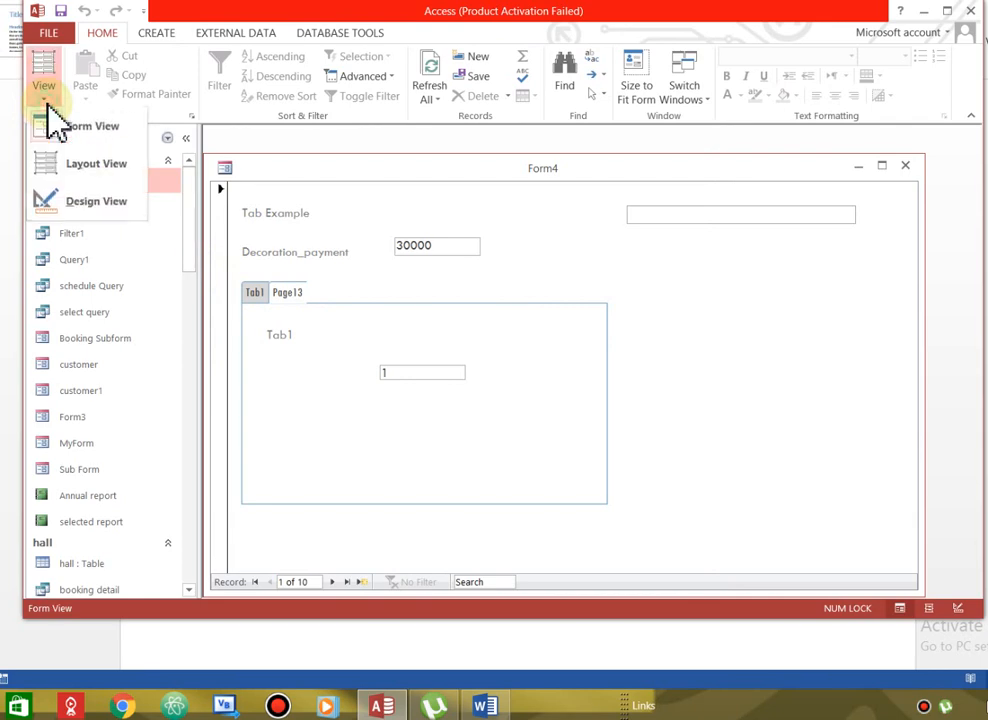
pyautogui.click(92, 203)
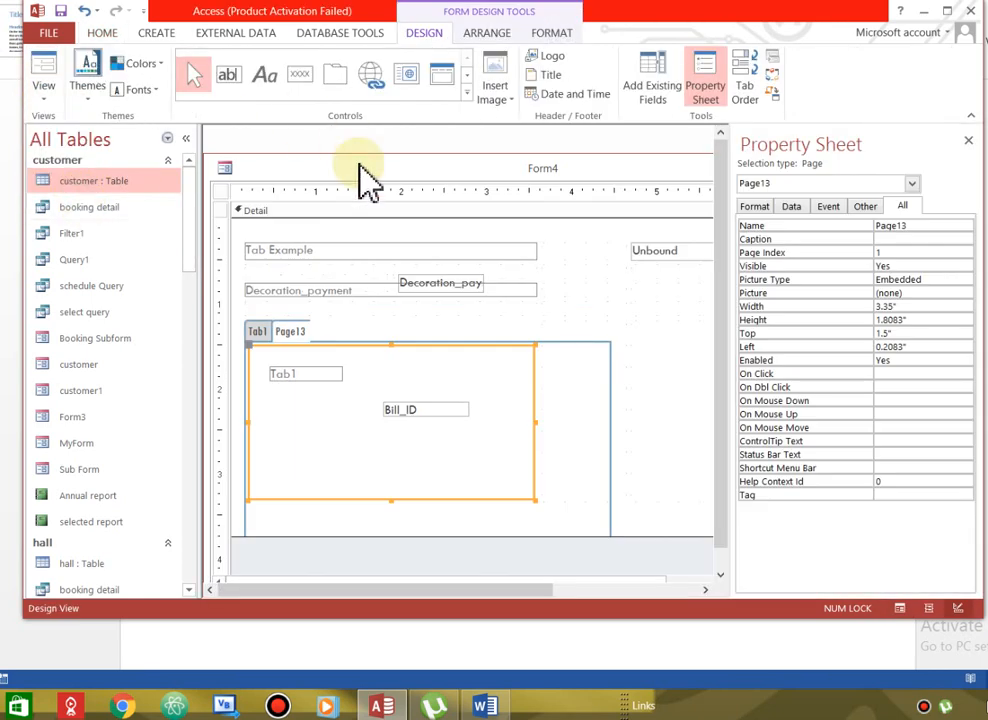
# Set the Name property of Page13 to 2tab, and move the empty cell above the tab control down to a Top of 1.2".
pyautogui.click(300, 328)
pyautogui.doubleClick(916, 226)
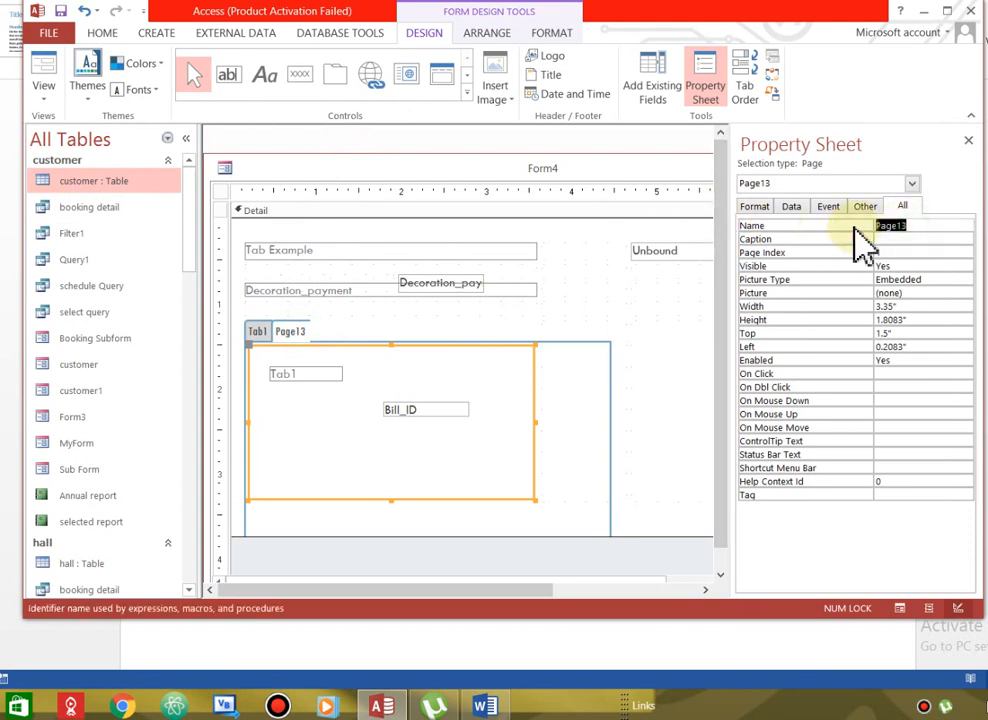
pyautogui.write('T')
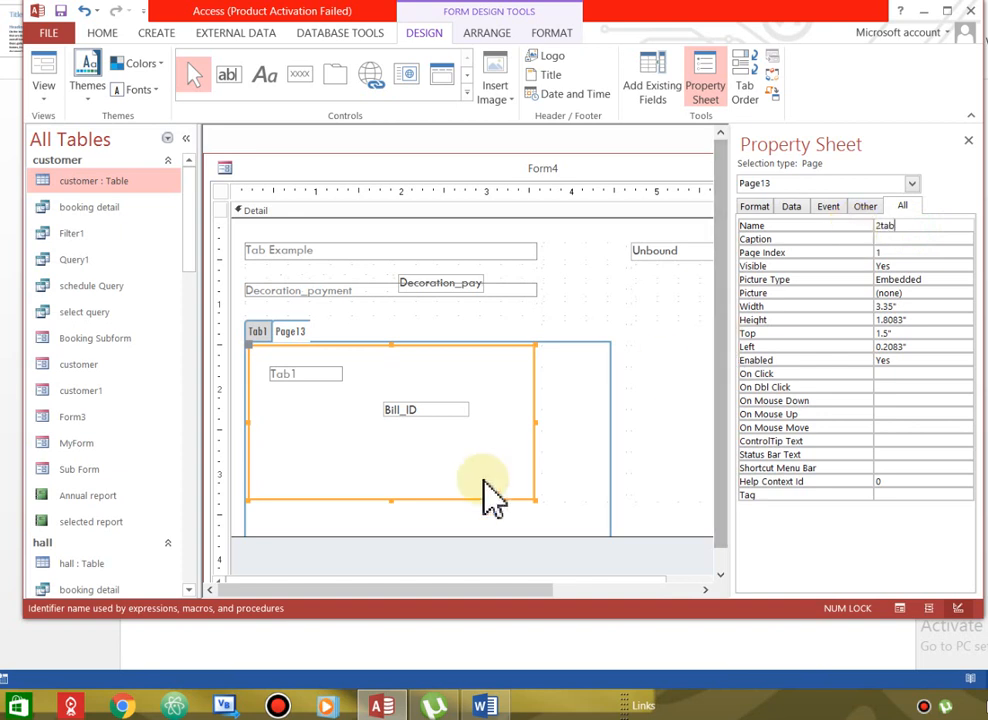
pyautogui.click(453, 310)
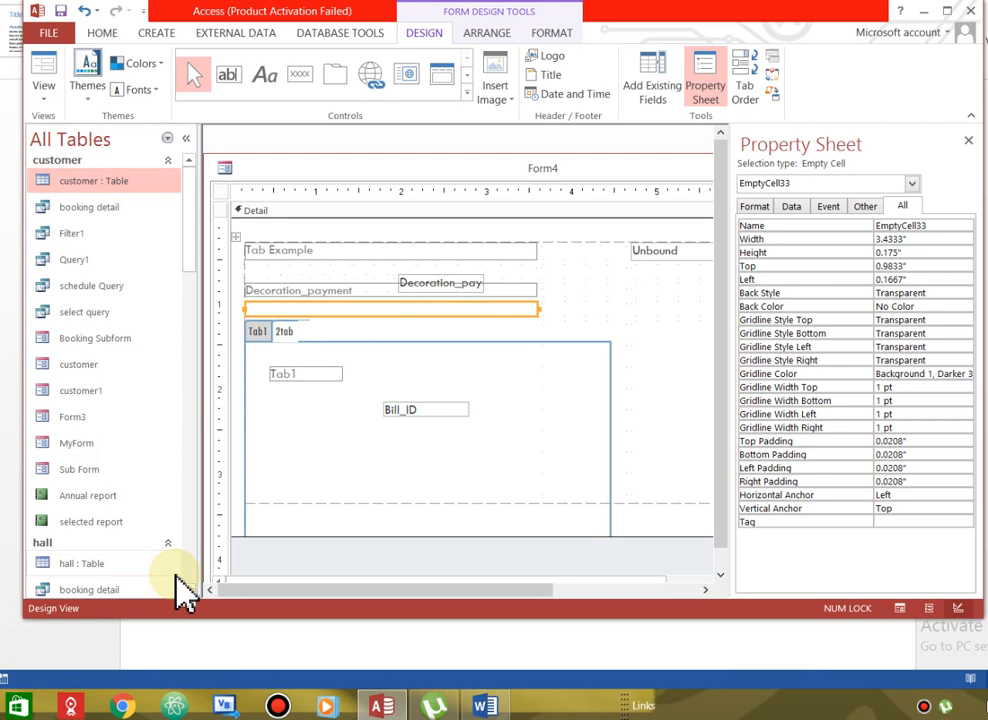
pyautogui.moveTo(260, 312); pyautogui.dragTo(258, 334)
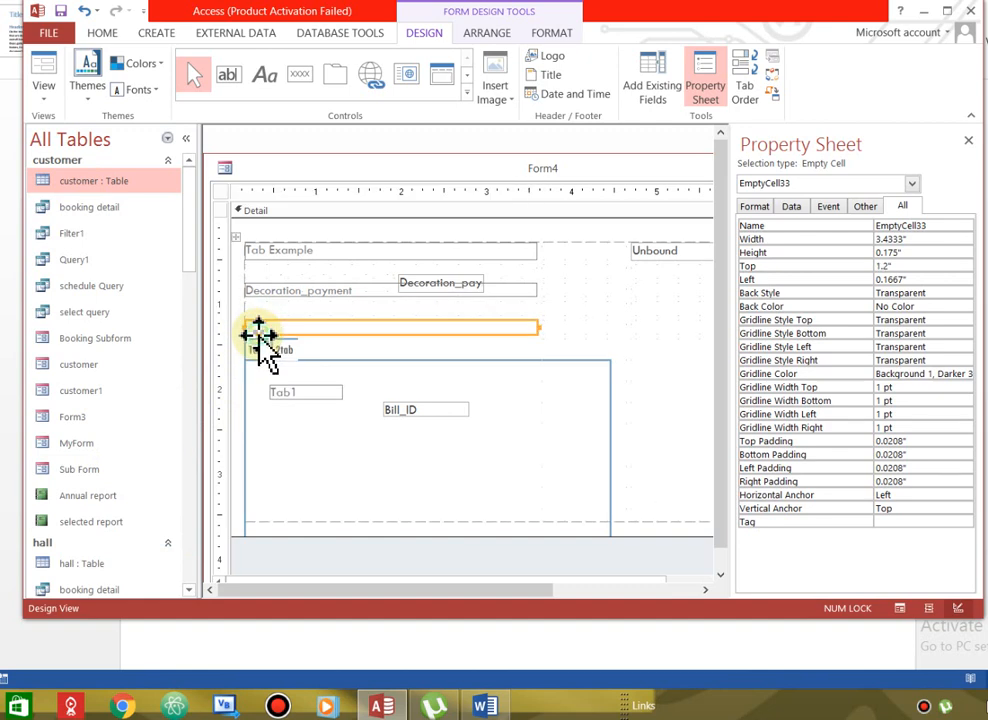
# Check the 2tab page in Form View, and close Form4 without saving its design changes.
pyautogui.click(53, 100)
pyautogui.click(66, 124)
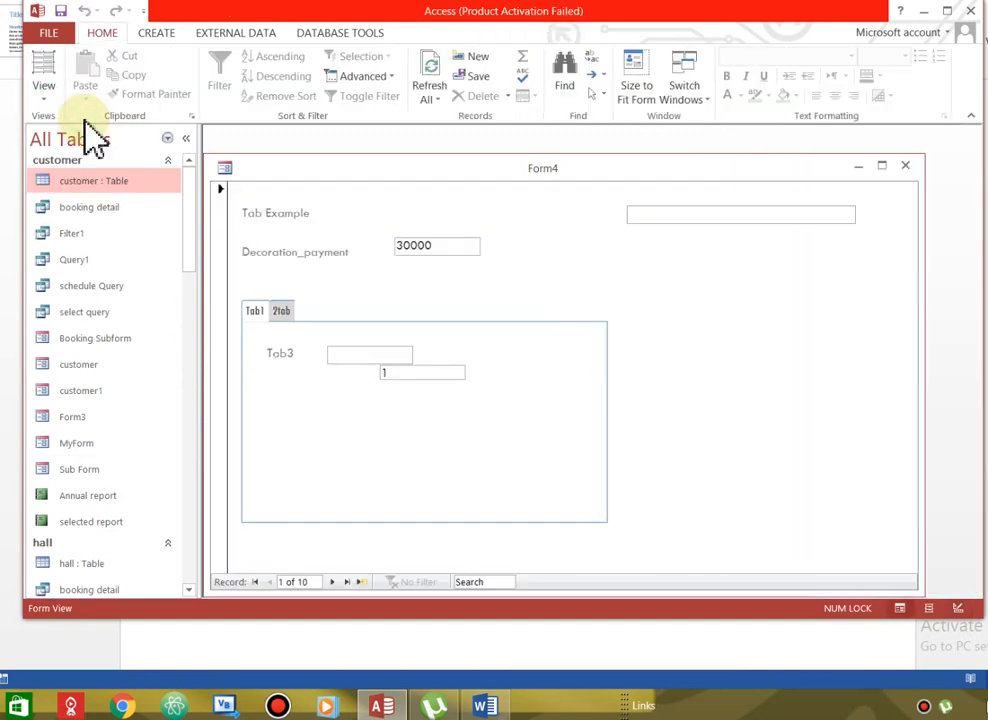
pyautogui.click(280, 312)
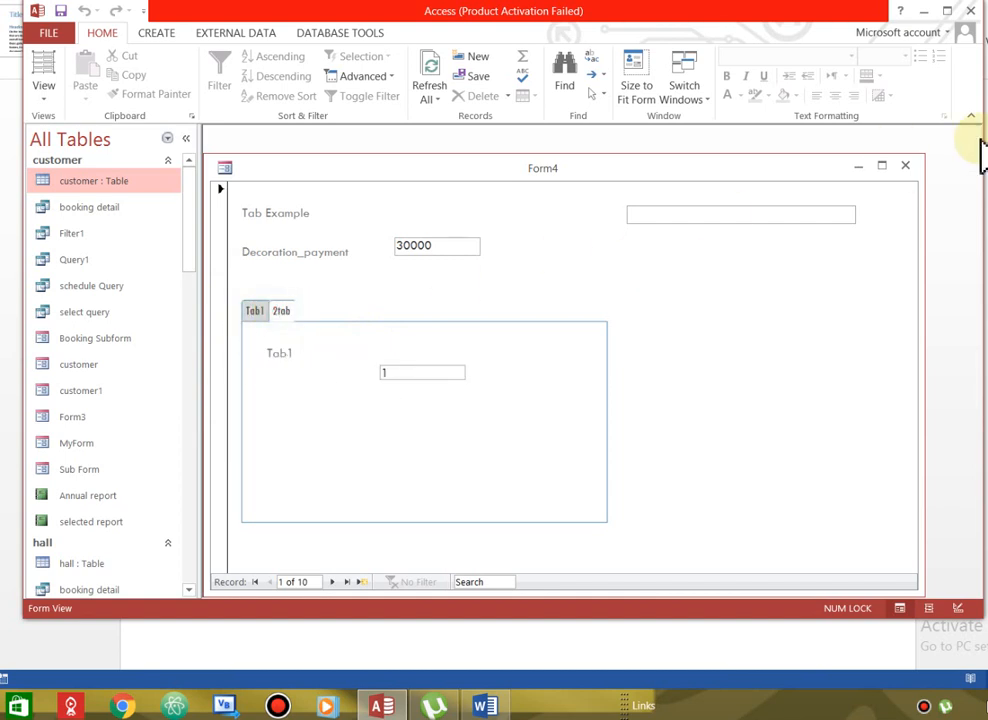
pyautogui.click(905, 167)
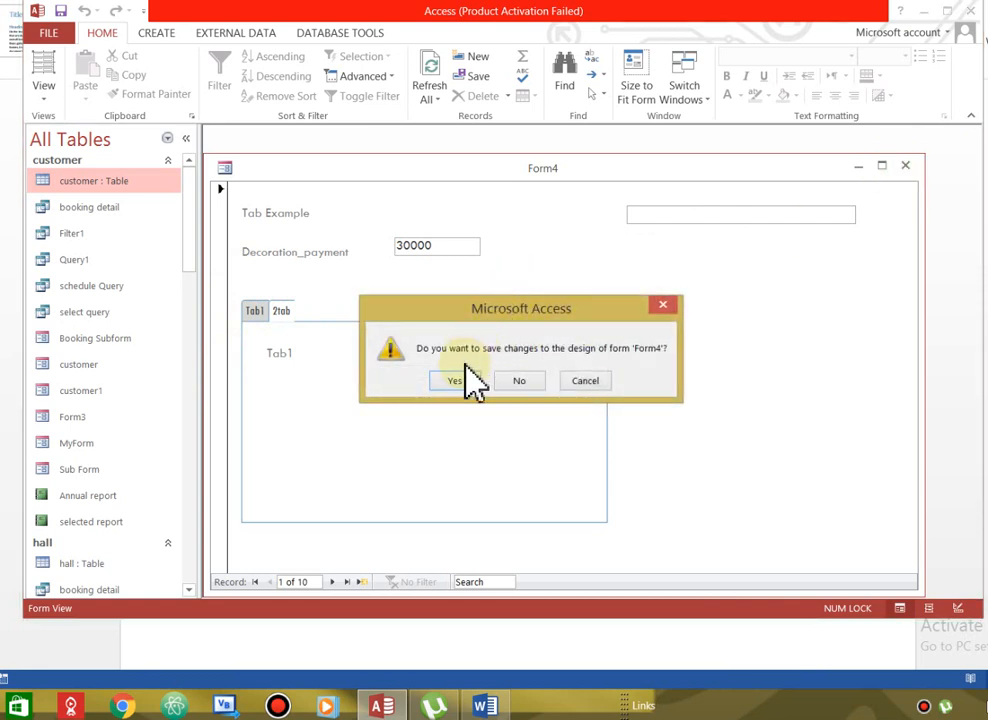
pyautogui.click(518, 378)
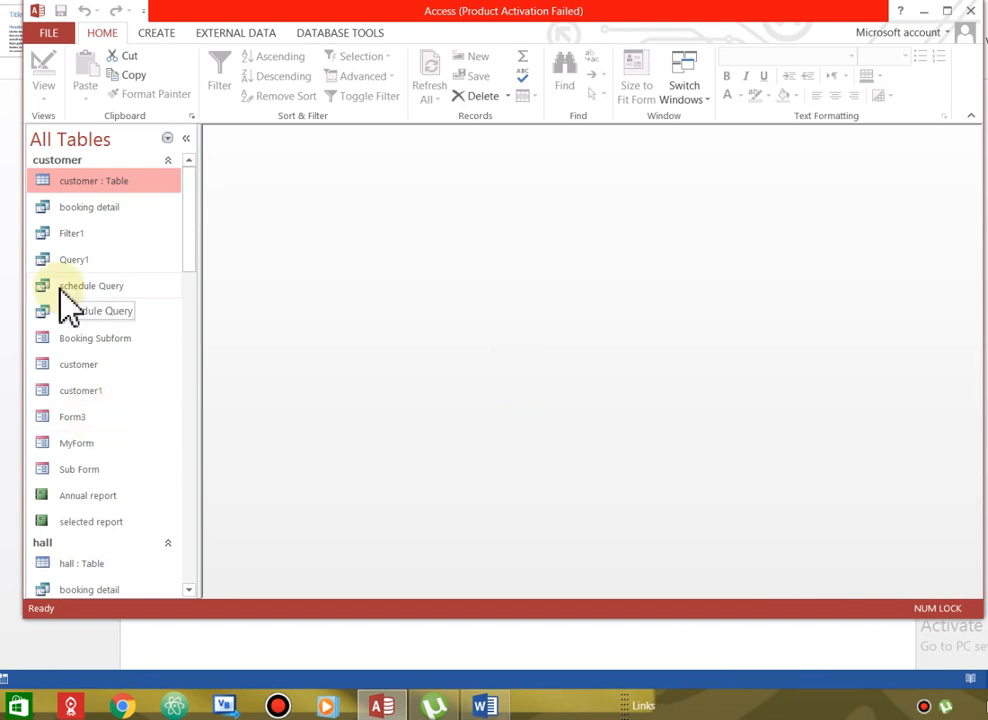
# Create a new blank form.
pyautogui.click(158, 34)
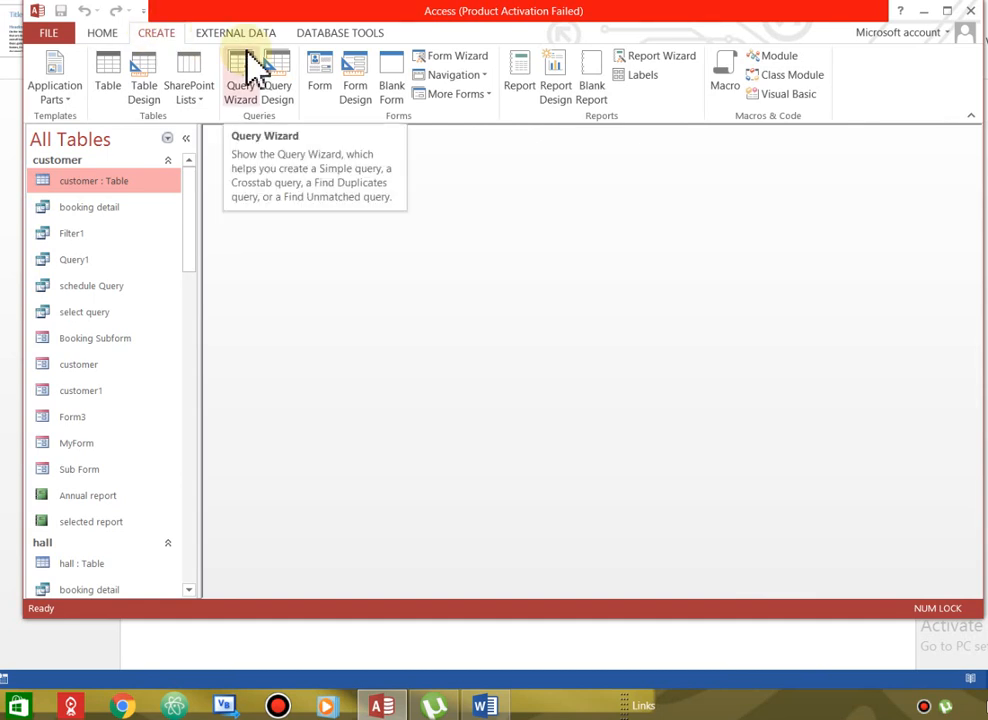
pyautogui.click(349, 40)
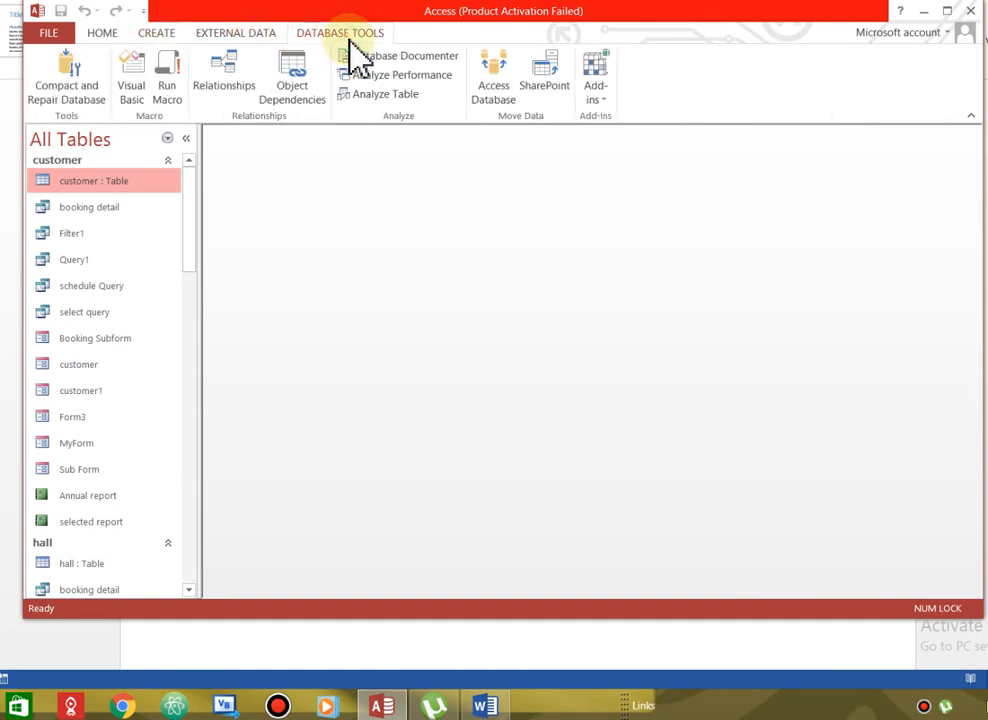
pyautogui.click(157, 40)
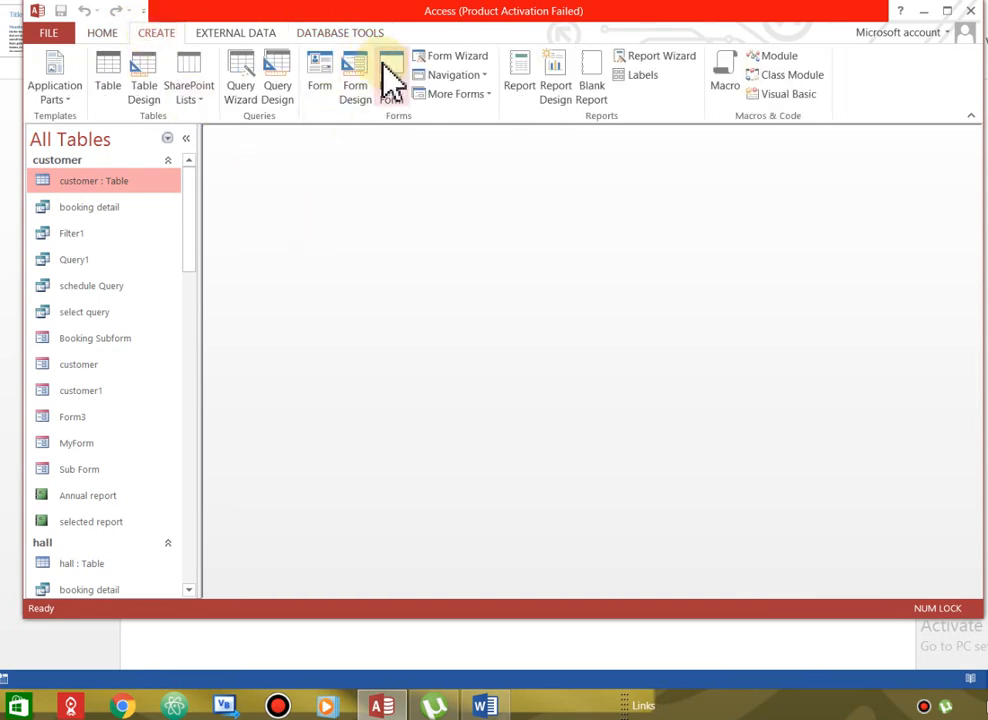
pyautogui.click(382, 64)
pyautogui.click(384, 74)
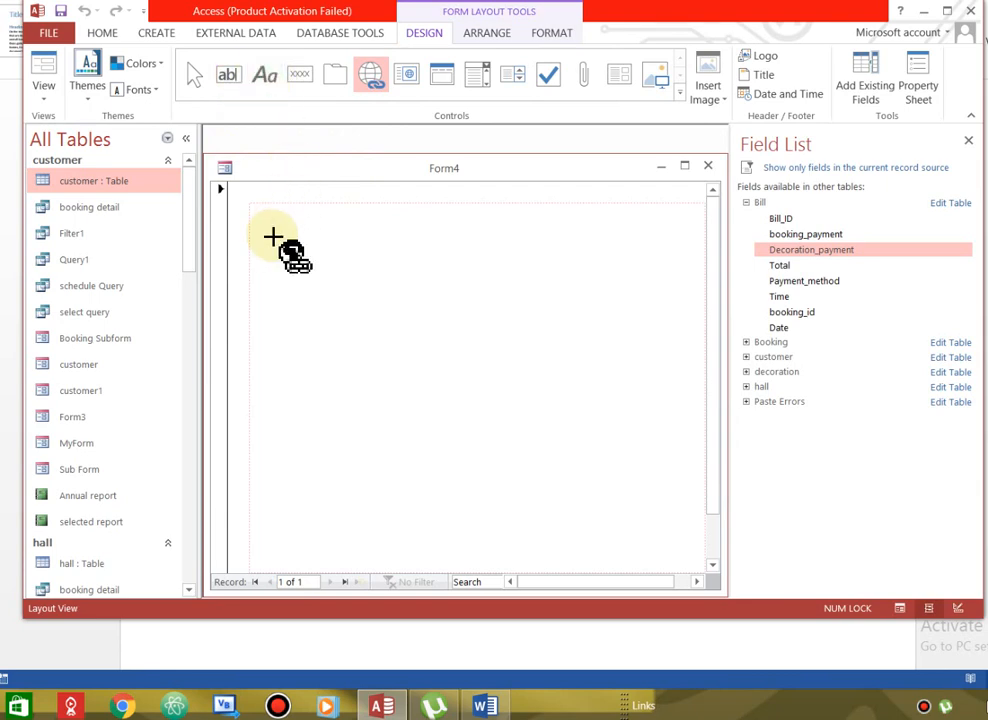
pyautogui.click(269, 232)
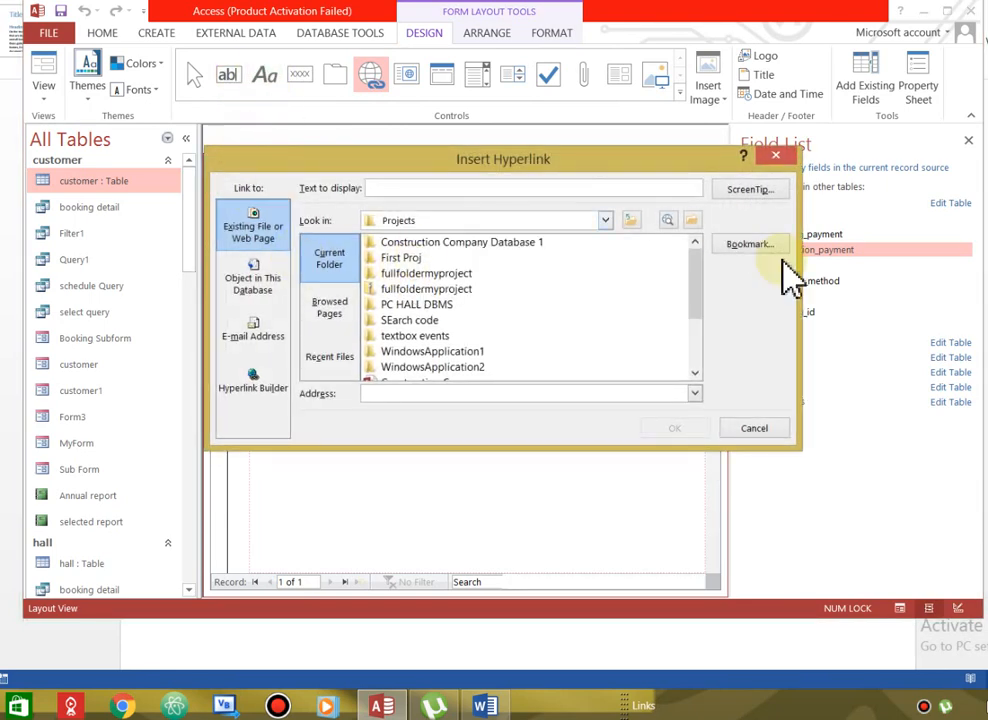
pyautogui.click(776, 158)
# Add two labels to the blank form, captioned Name and Marks, one below the other.
pyautogui.click(264, 75)
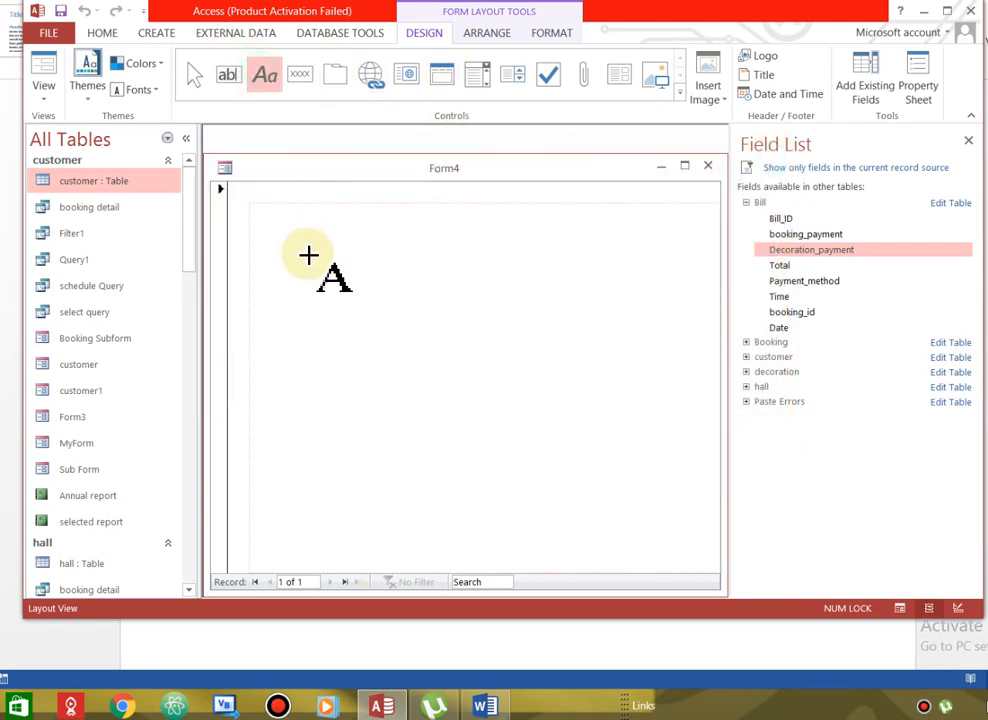
pyautogui.click(291, 223)
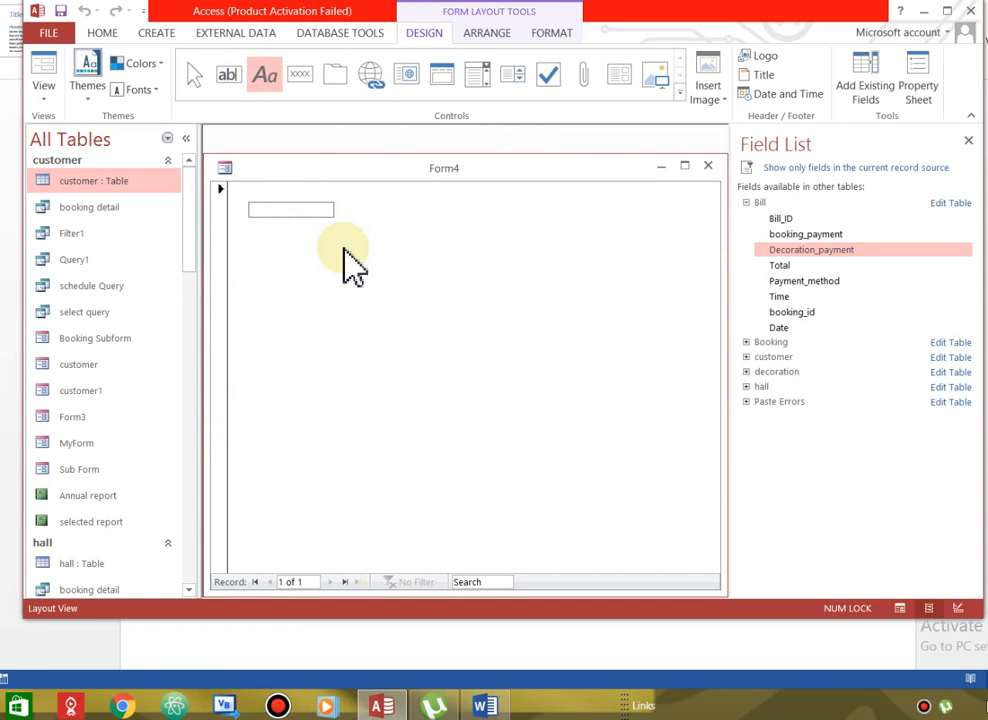
pyautogui.write('Name')
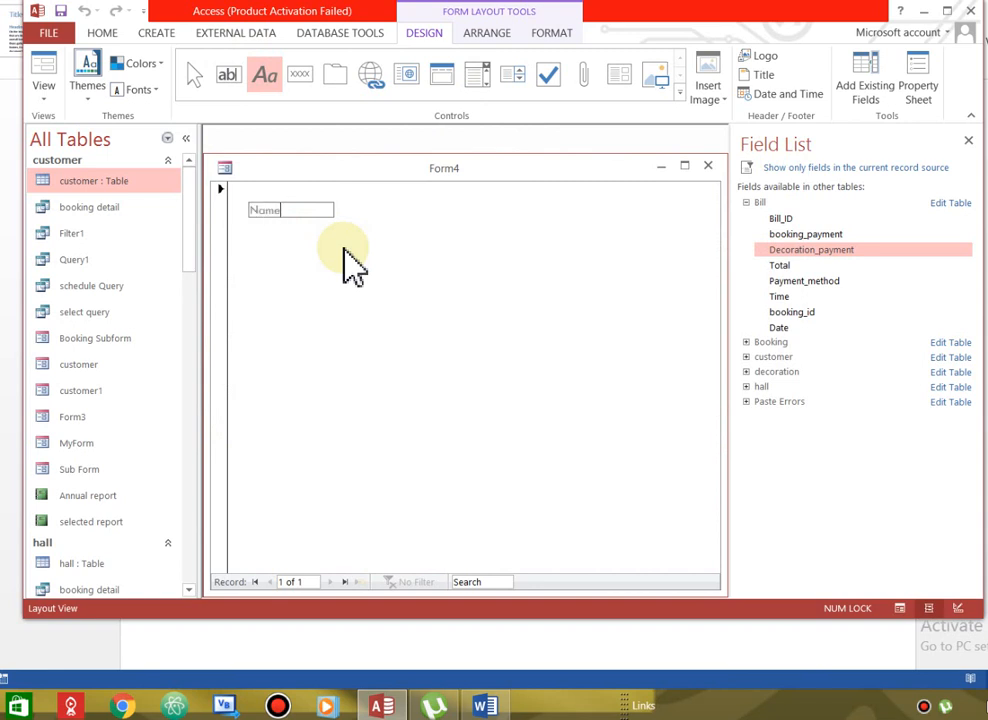
pyautogui.click(262, 78)
pyautogui.moveTo(252, 246); pyautogui.dragTo(345, 280)
pyautogui.write('Marks')
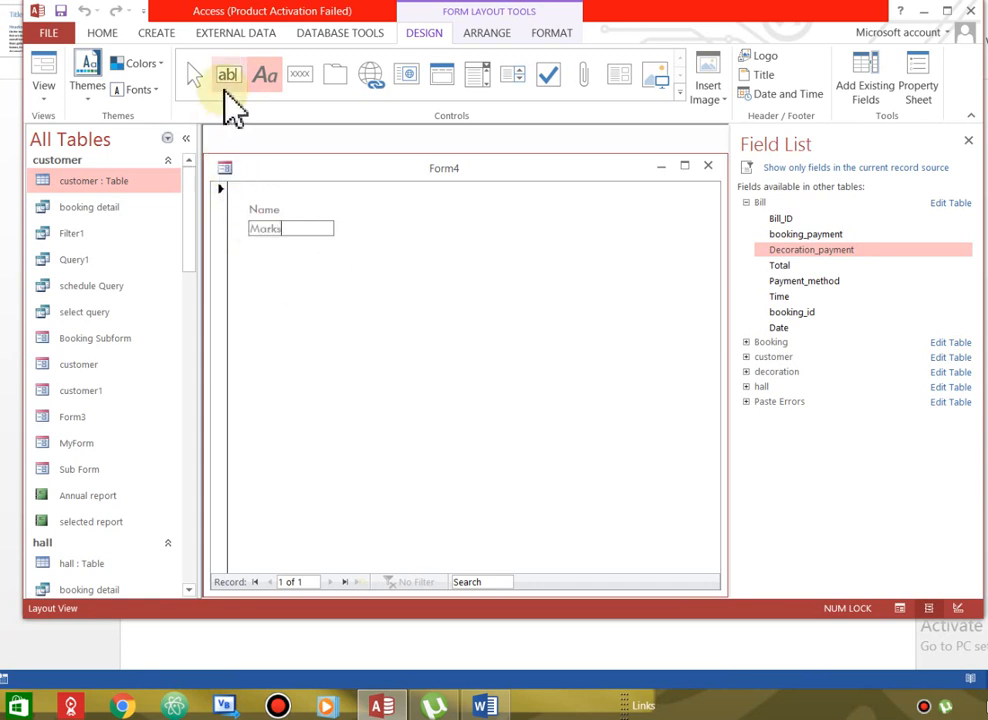
# Add a text box beside the Name label and caption its attached label Name.
pyautogui.click(228, 75)
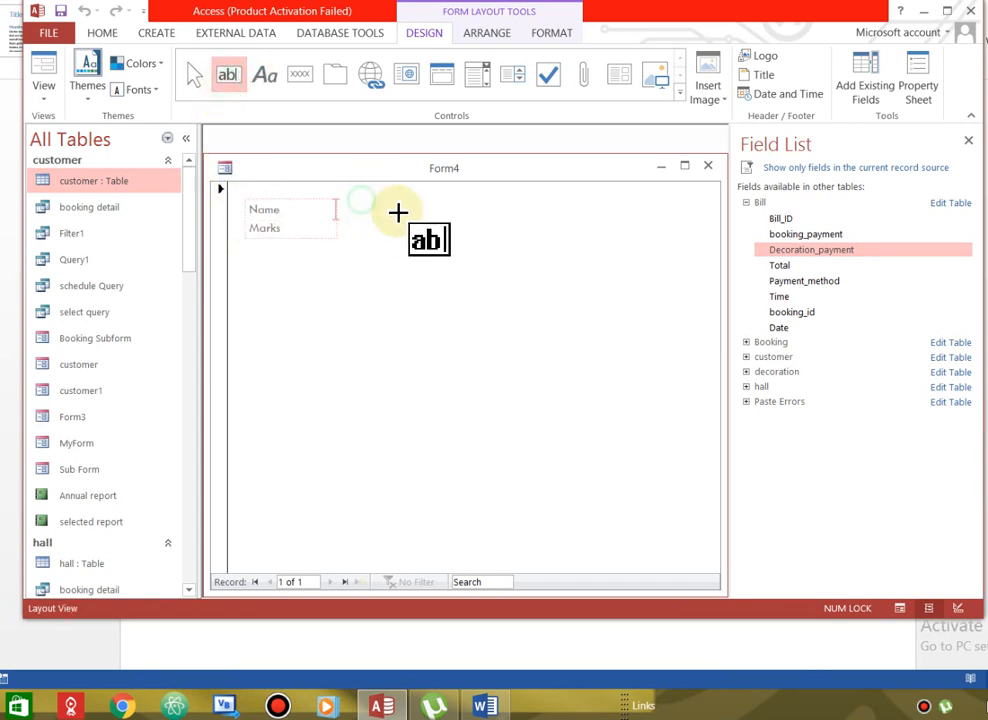
pyautogui.click(405, 212)
pyautogui.moveTo(410, 213); pyautogui.dragTo(386, 213)
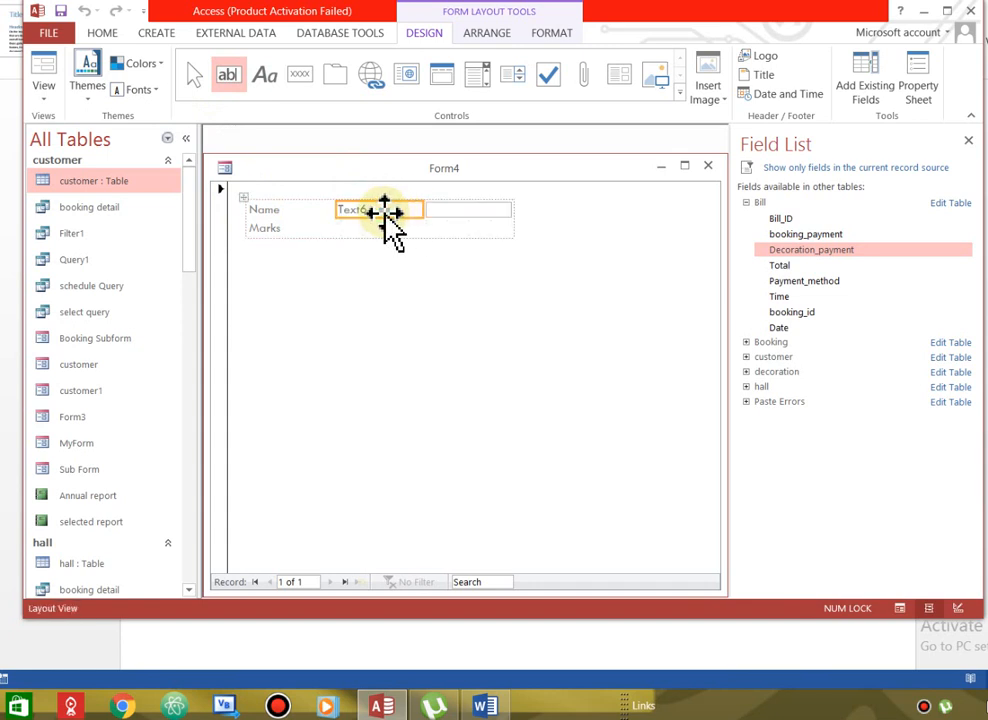
pyautogui.click(385, 213)
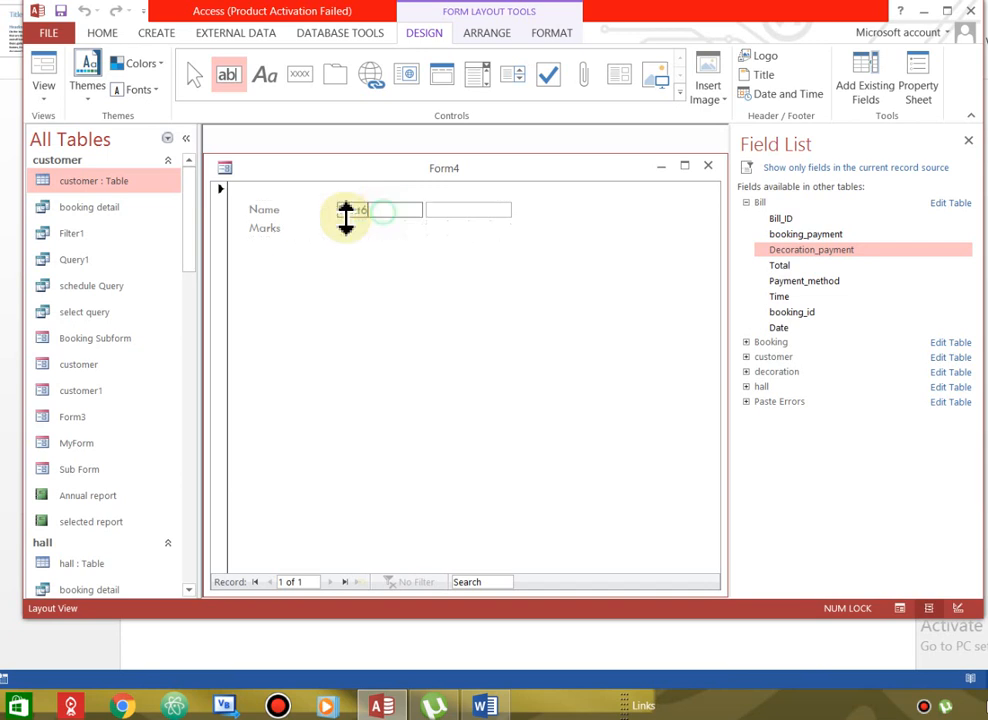
pyautogui.moveTo(378, 210); pyautogui.dragTo(320, 210)
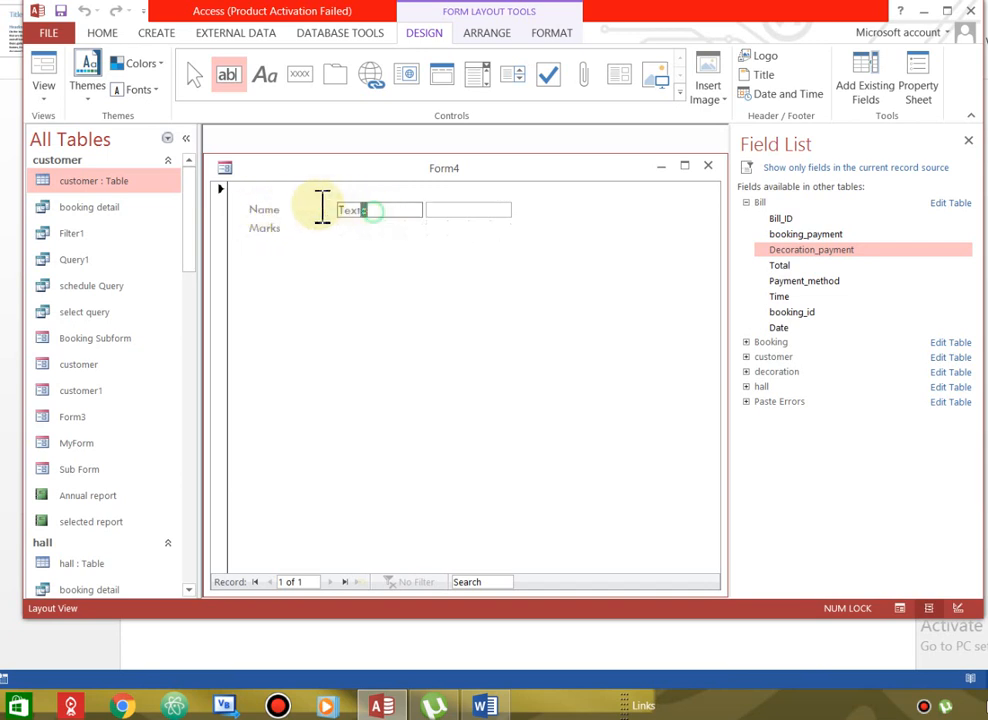
pyautogui.write('Name')
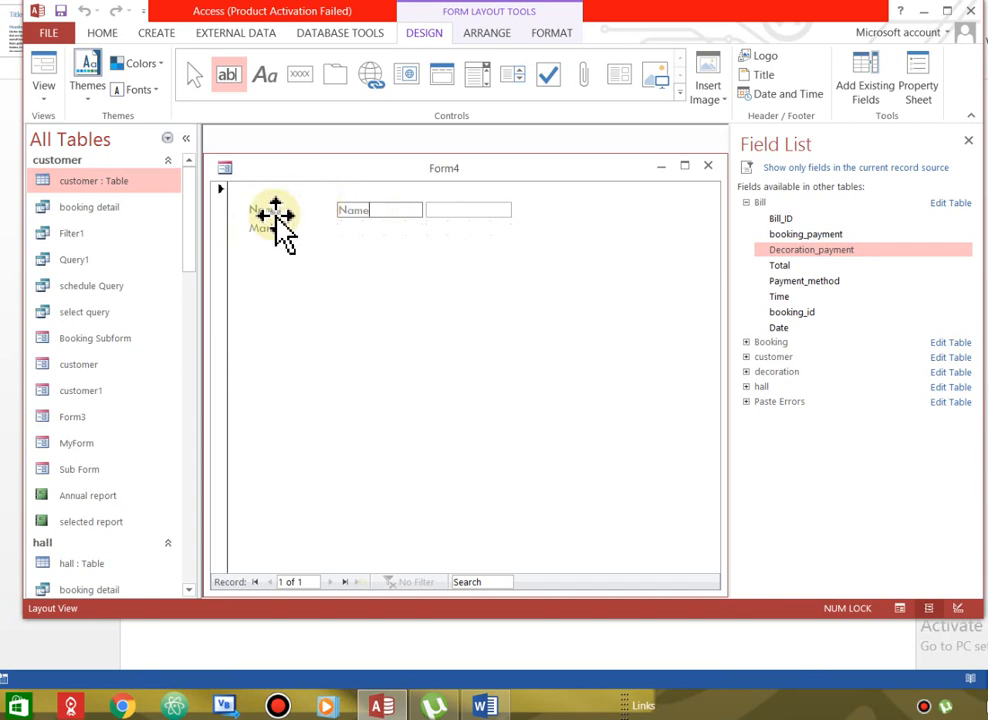
# Delete the two standalone Name and Marks labels, keeping the text box with its attached label.
pyautogui.click(277, 220)
pyautogui.press('Delete')
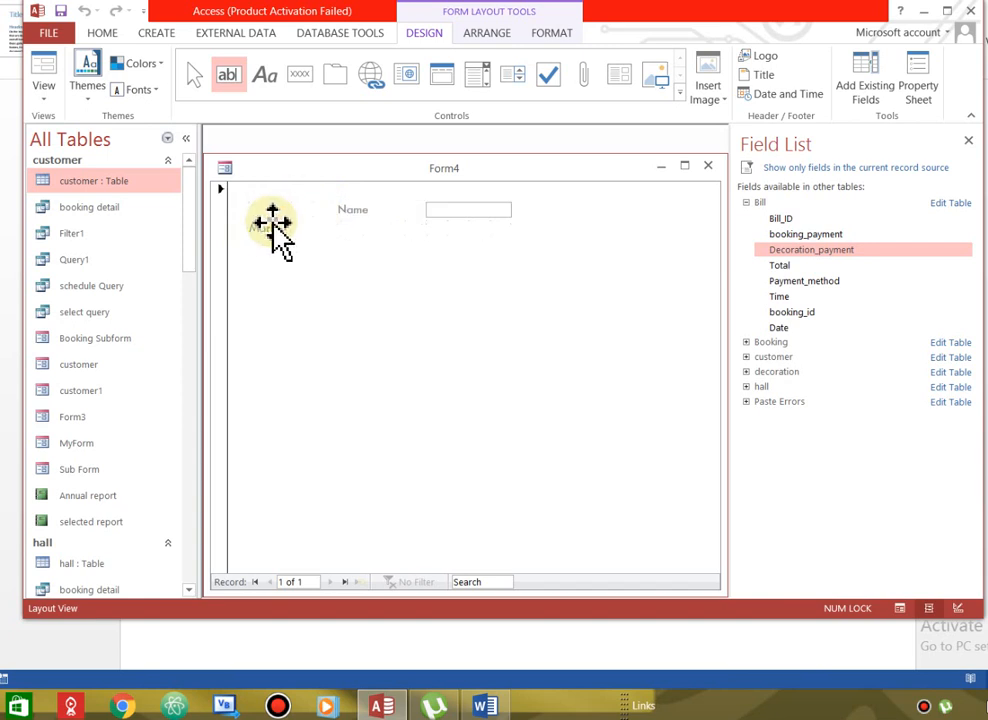
pyautogui.click(270, 230)
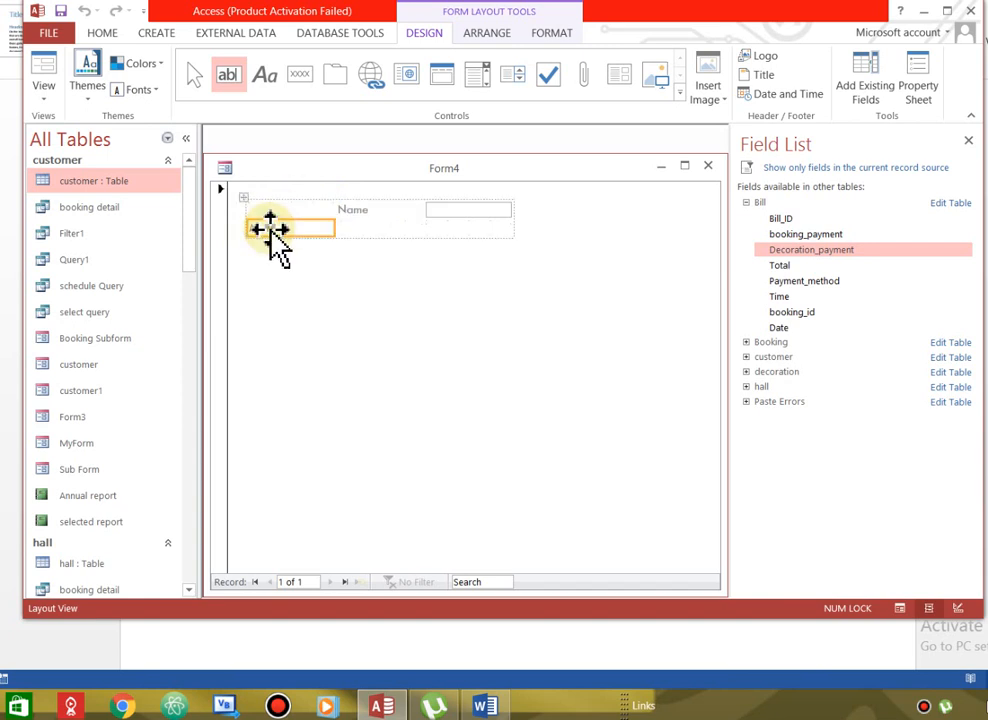
pyautogui.press('Delete')
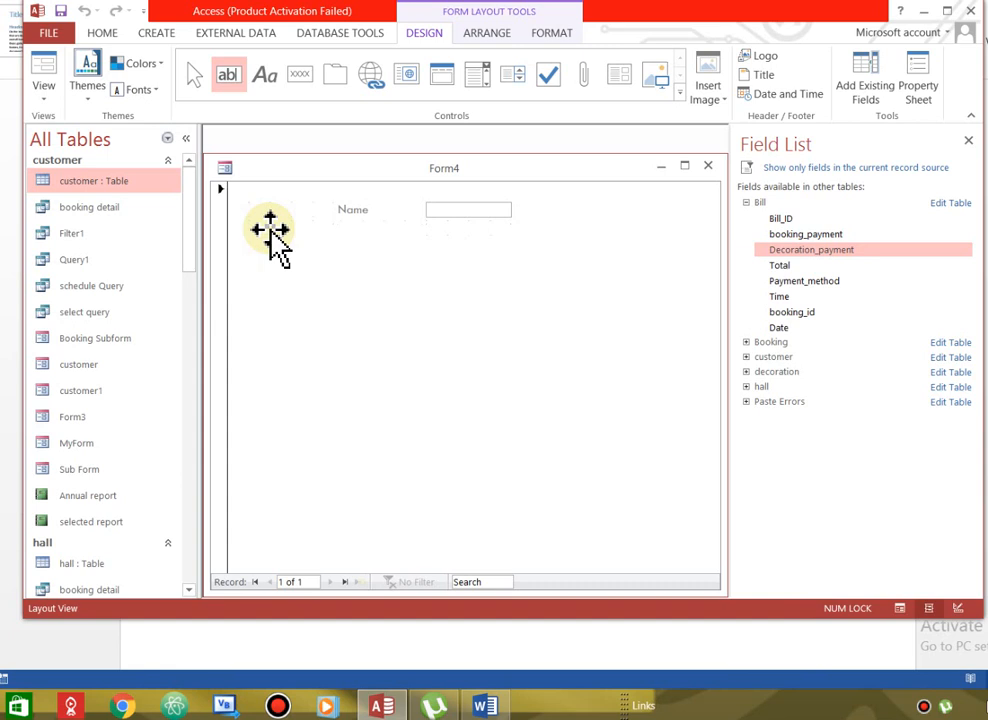
# Add a second text box below the Name text box and caption its attached label Marks.
pyautogui.click(236, 80)
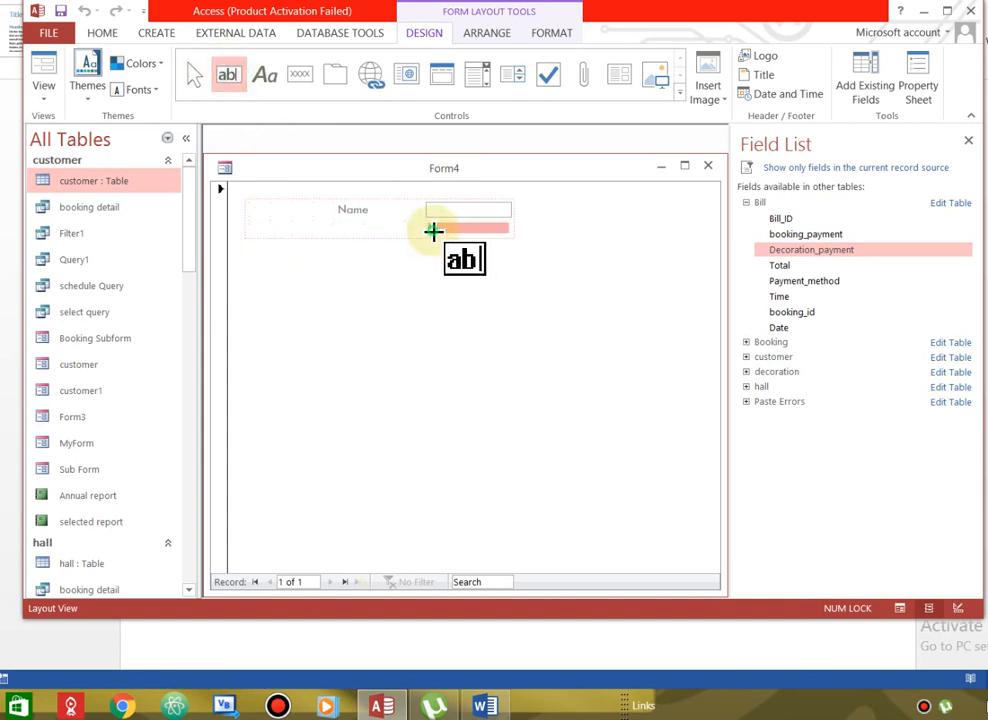
pyautogui.click(432, 232)
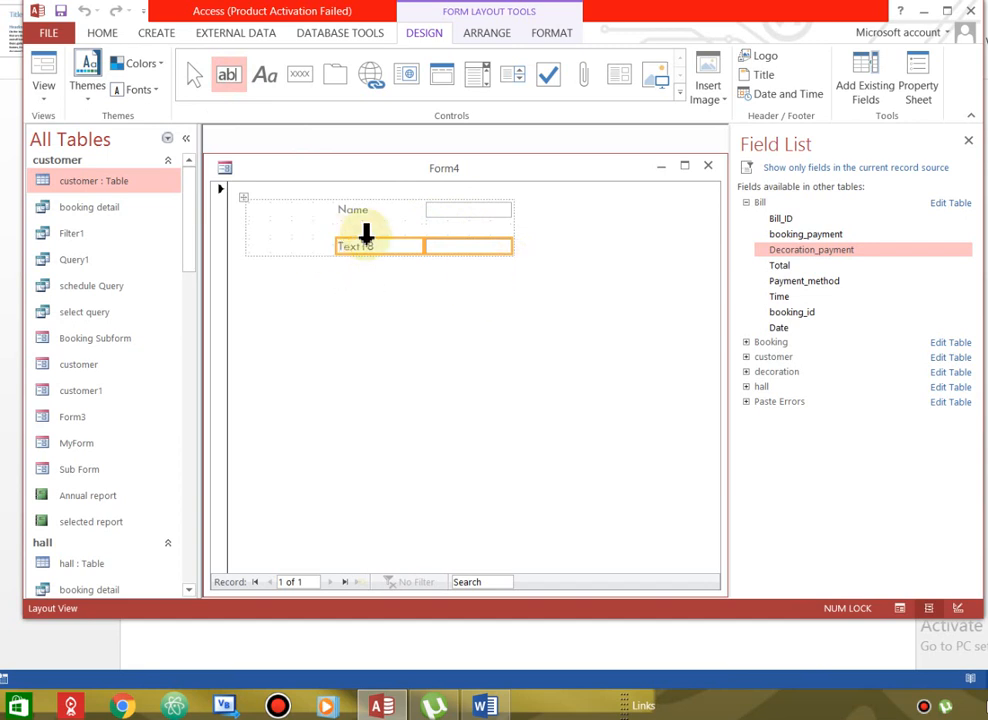
pyautogui.click(373, 248)
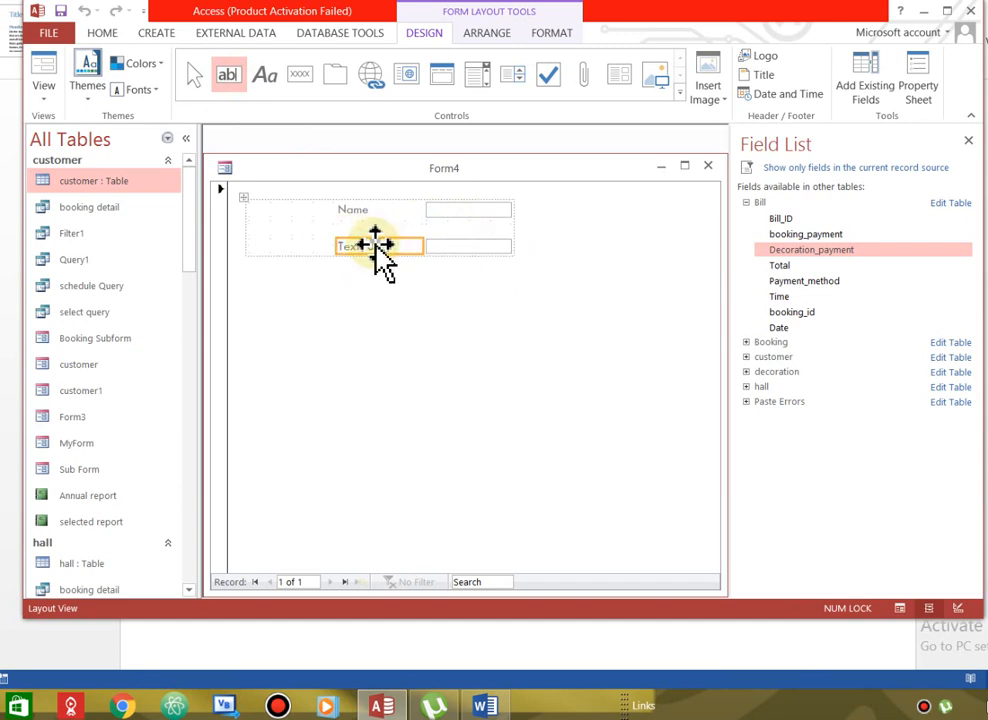
pyautogui.click(375, 249)
pyautogui.moveTo(379, 249); pyautogui.dragTo(322, 245)
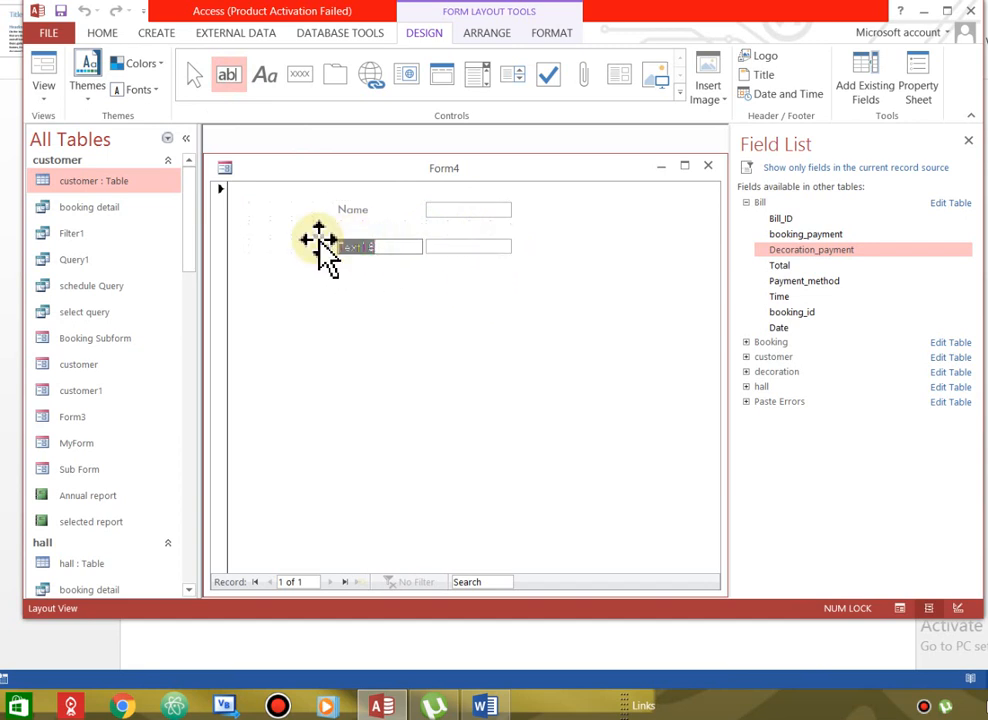
pyautogui.write('Marks')
pyautogui.click(441, 352)
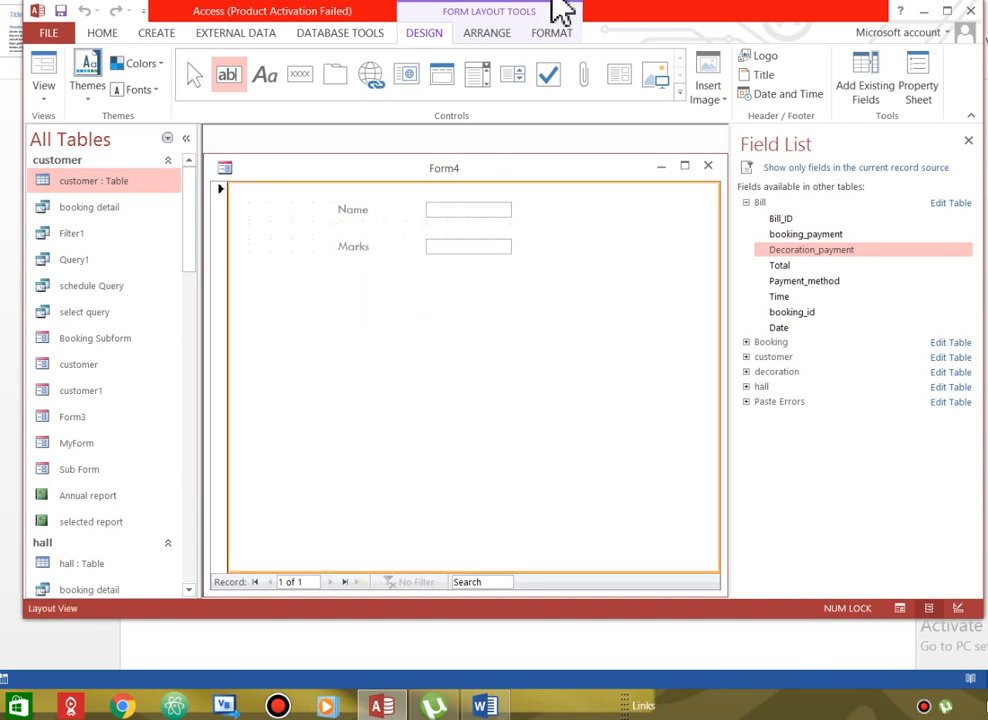
pyautogui.click(563, 40)
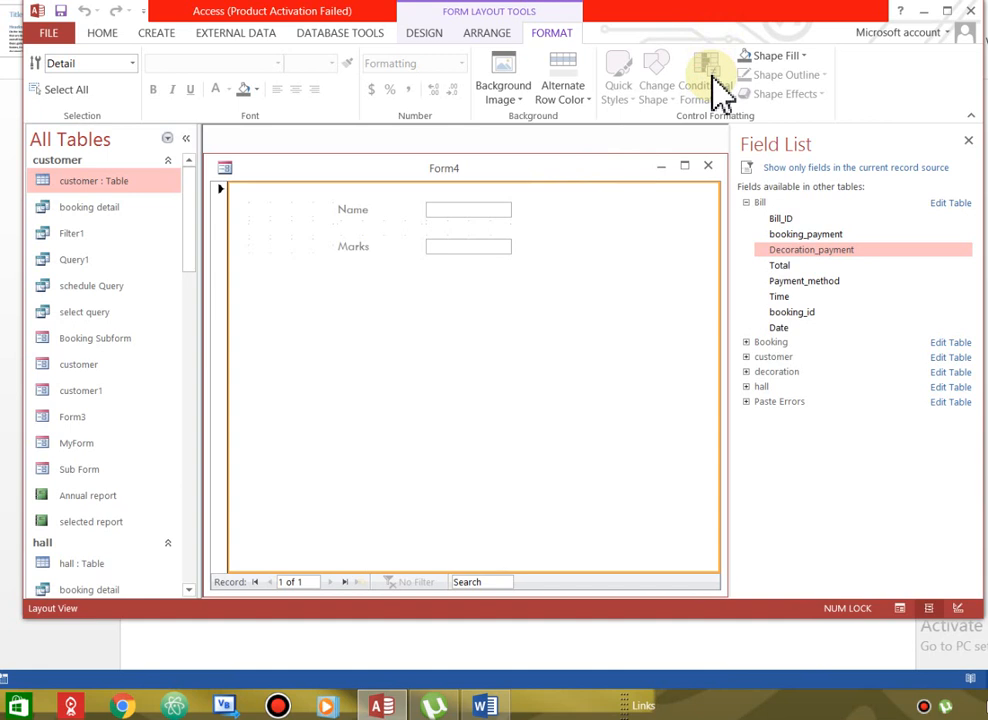
pyautogui.click(489, 249)
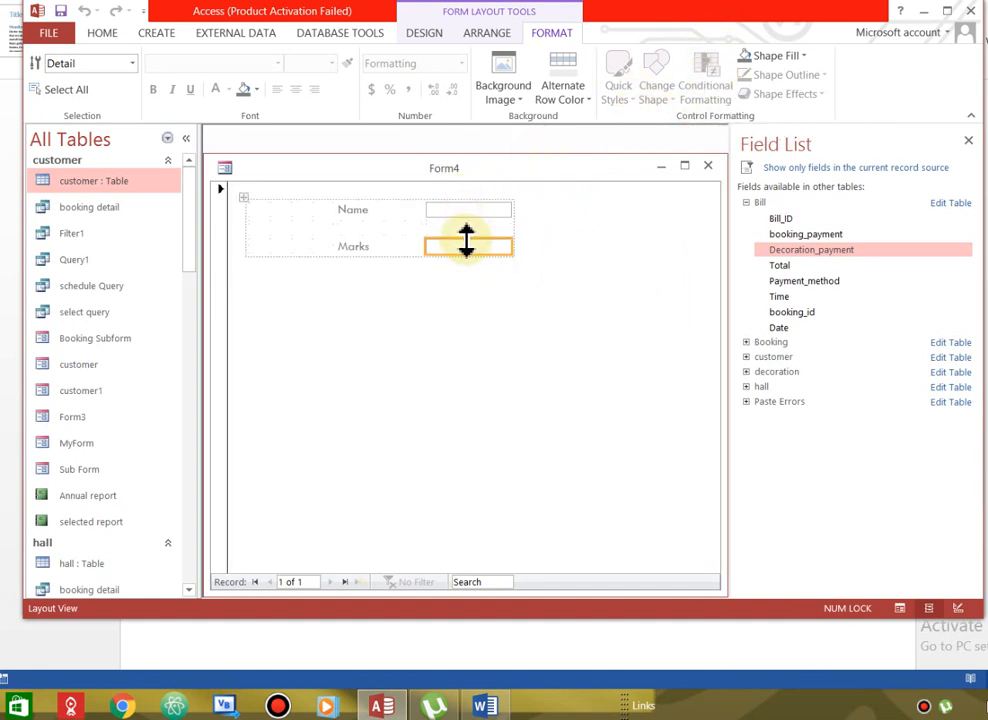
pyautogui.rightClick(467, 244)
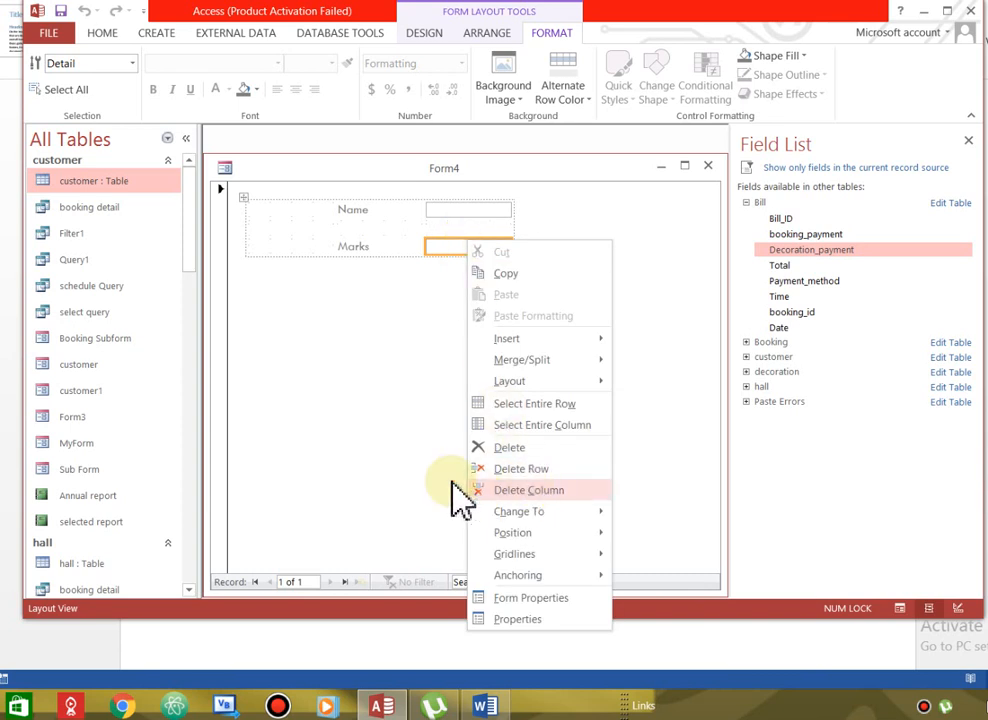
pyautogui.click(433, 395)
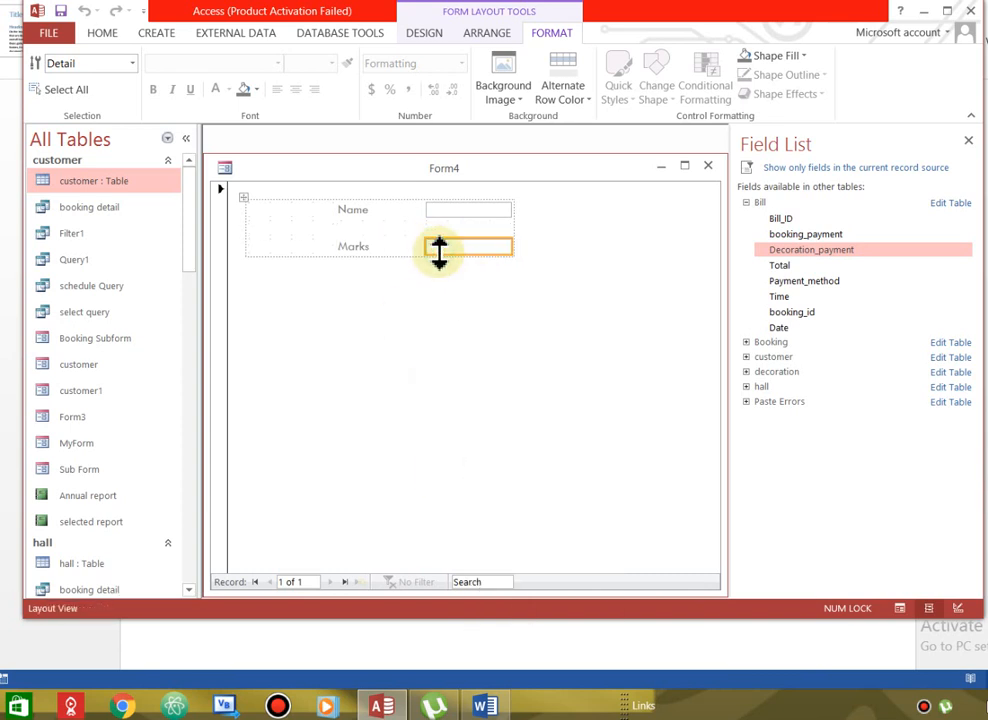
pyautogui.rightClick(500, 260)
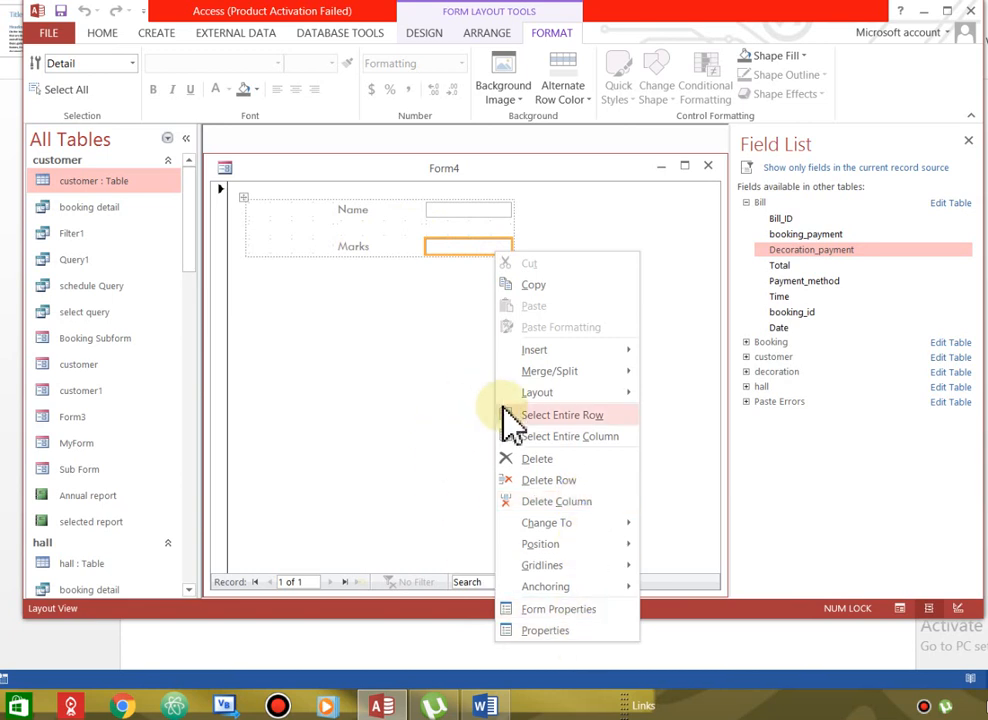
pyautogui.click(388, 358)
pyautogui.click(574, 213)
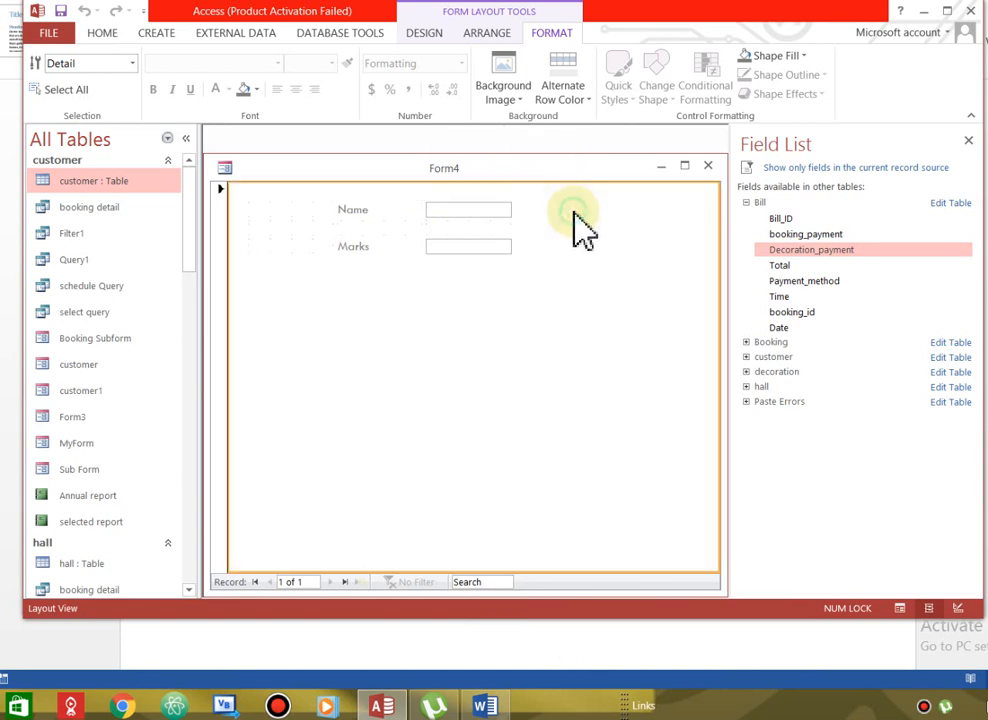
pyautogui.click(453, 249)
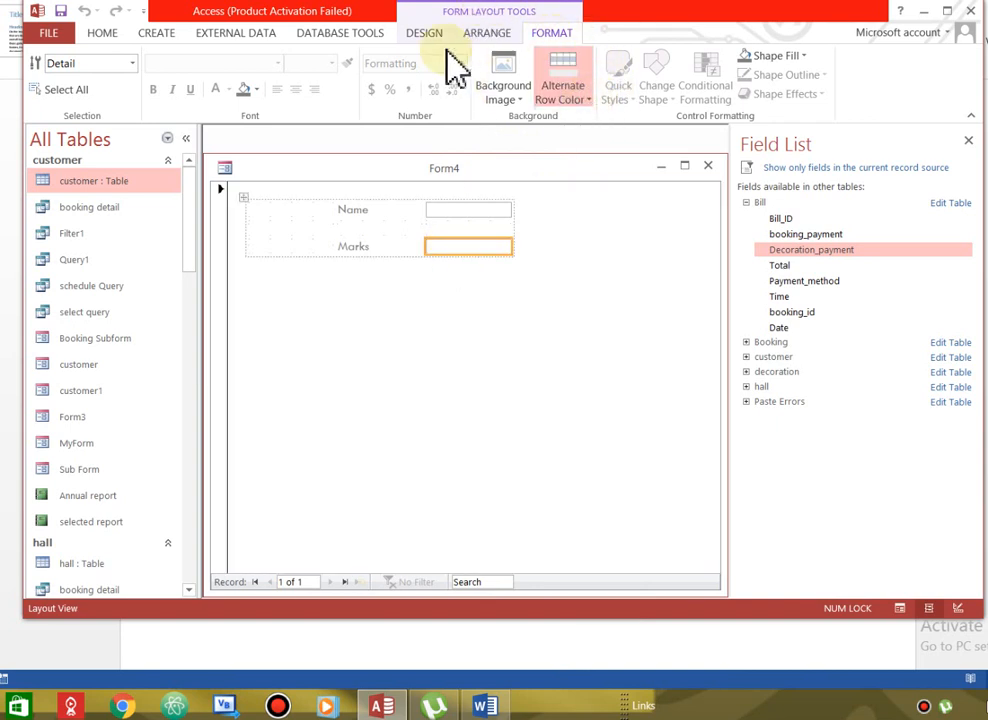
pyautogui.click(488, 35)
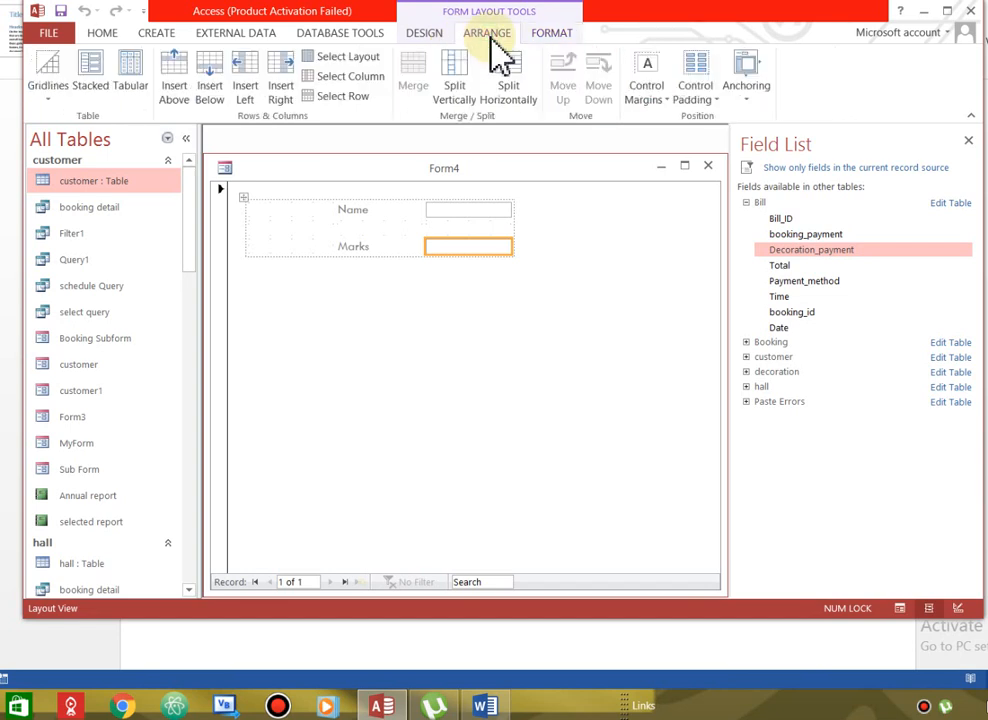
pyautogui.click(427, 34)
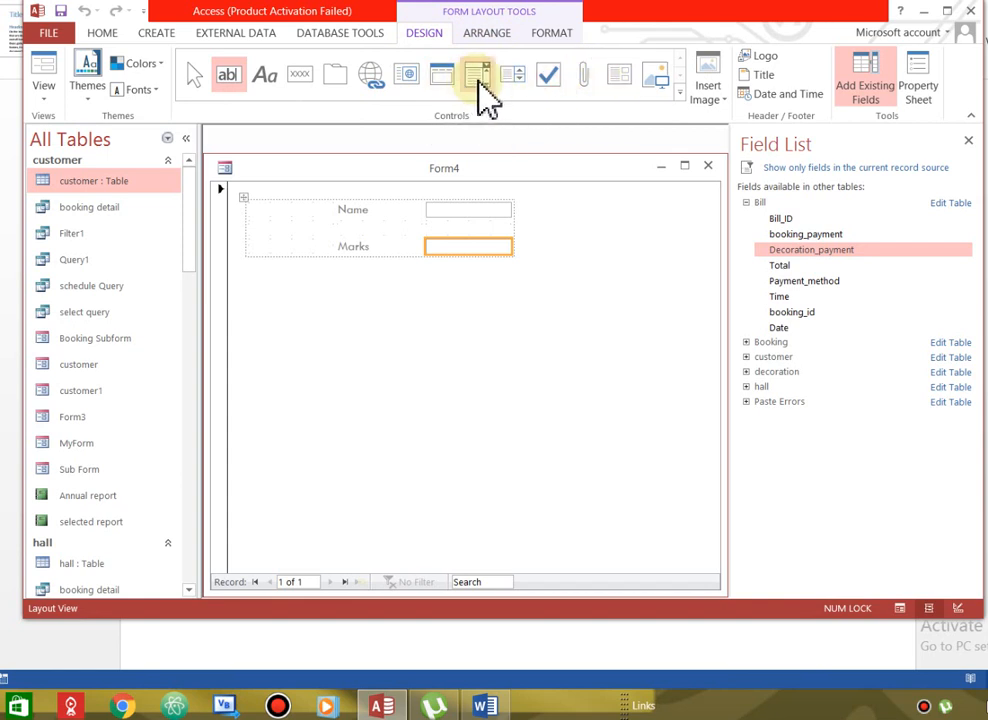
pyautogui.click(680, 92)
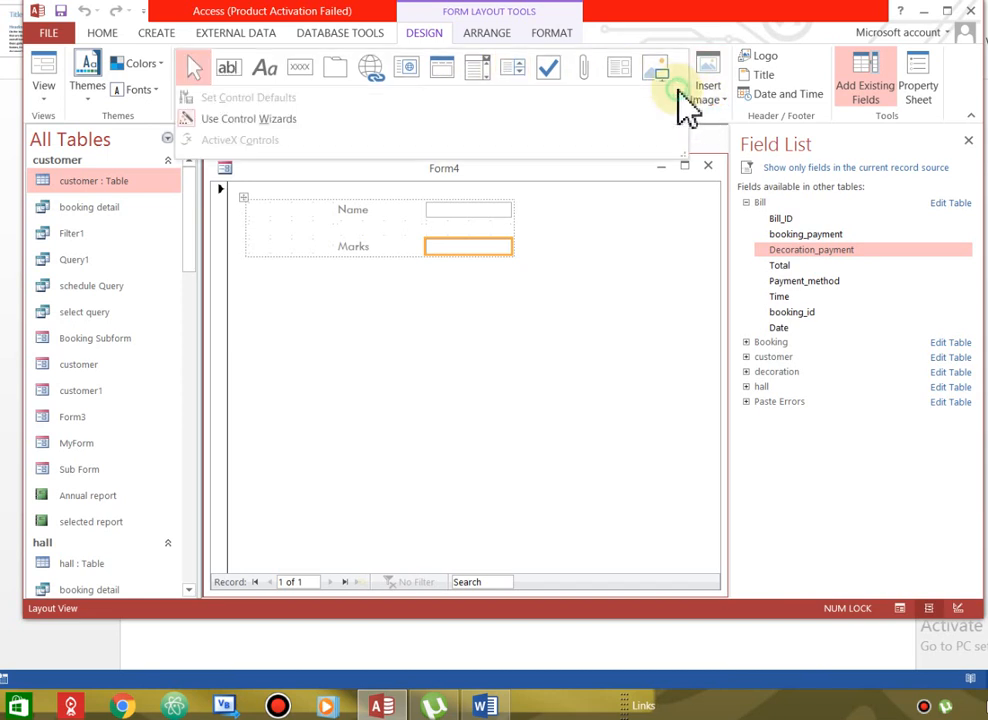
# Insert a combo box in a new row directly above the Marks text box, cancelling its wizard.
pyautogui.click(476, 74)
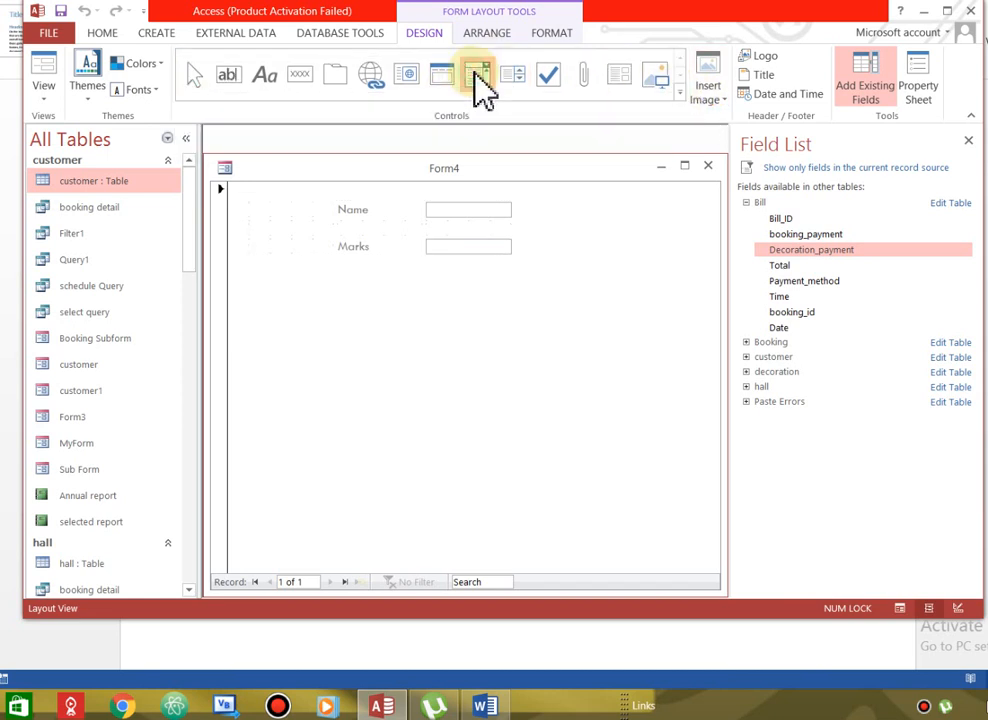
pyautogui.click(104, 33)
pyautogui.click(430, 33)
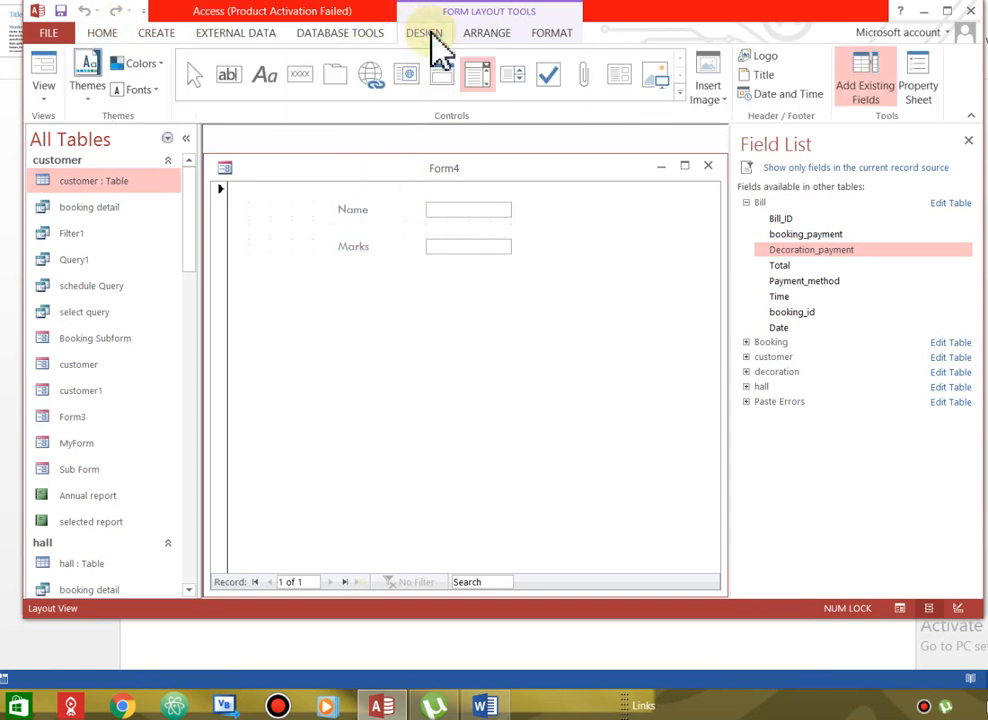
pyautogui.click(486, 243)
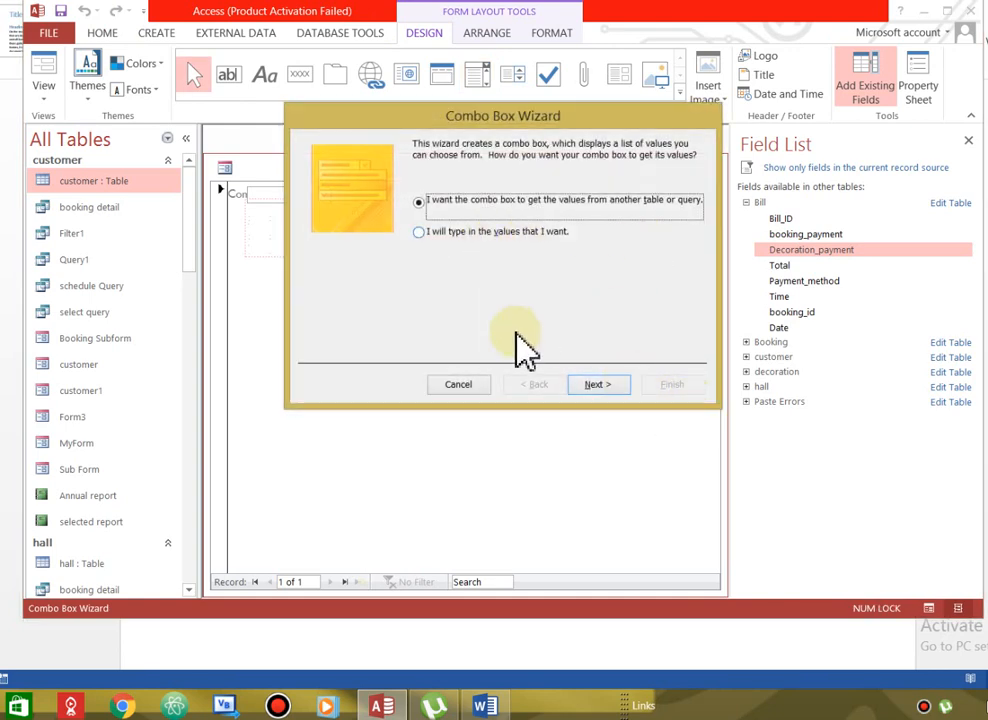
pyautogui.click(480, 388)
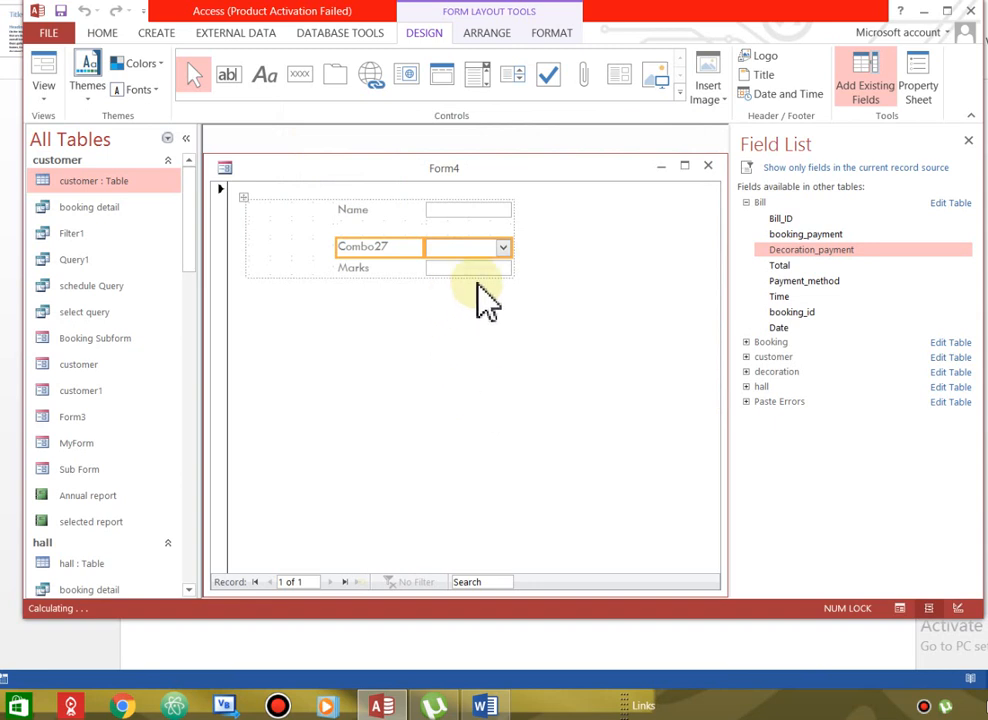
# Delete the combo box above the Marks text box together with its attached label.
pyautogui.click(381, 249)
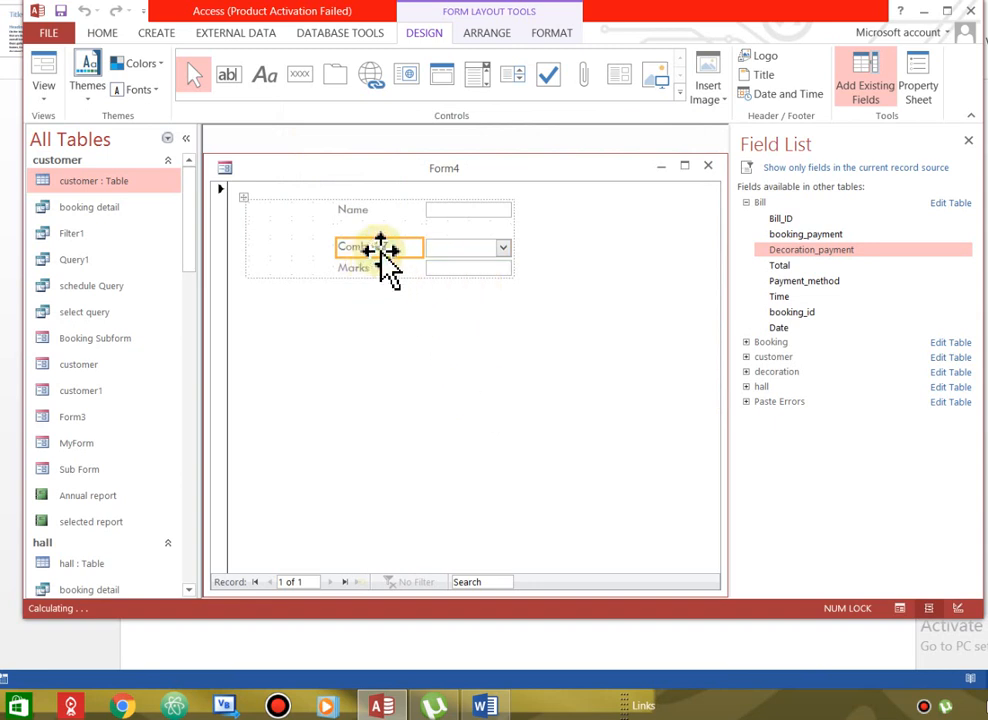
pyautogui.rightClick(381, 249)
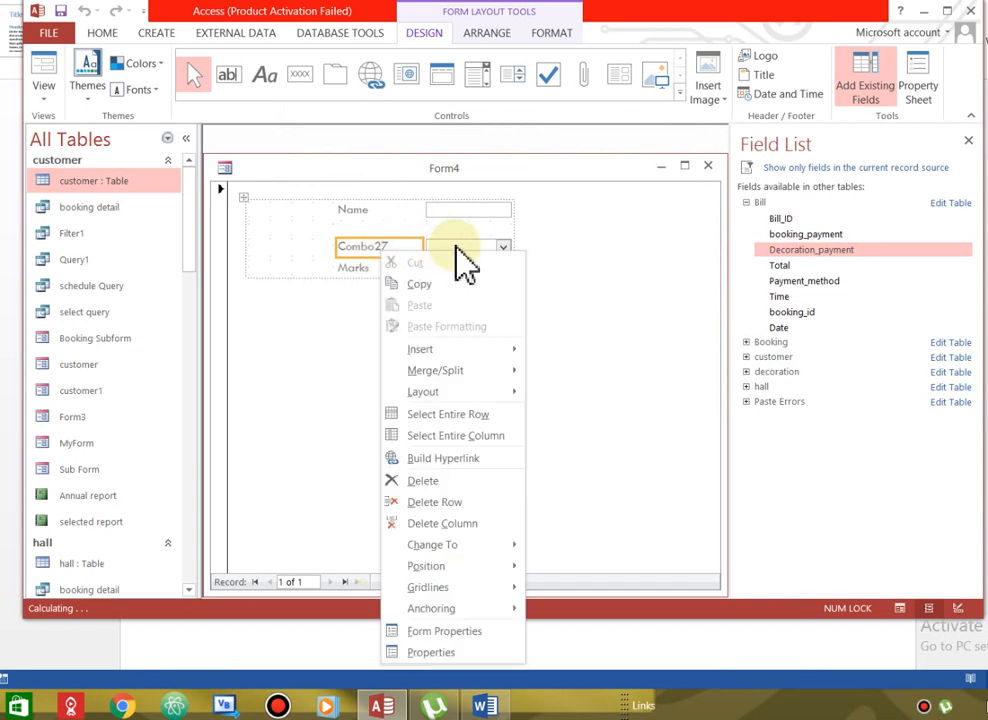
pyautogui.press('Escape')
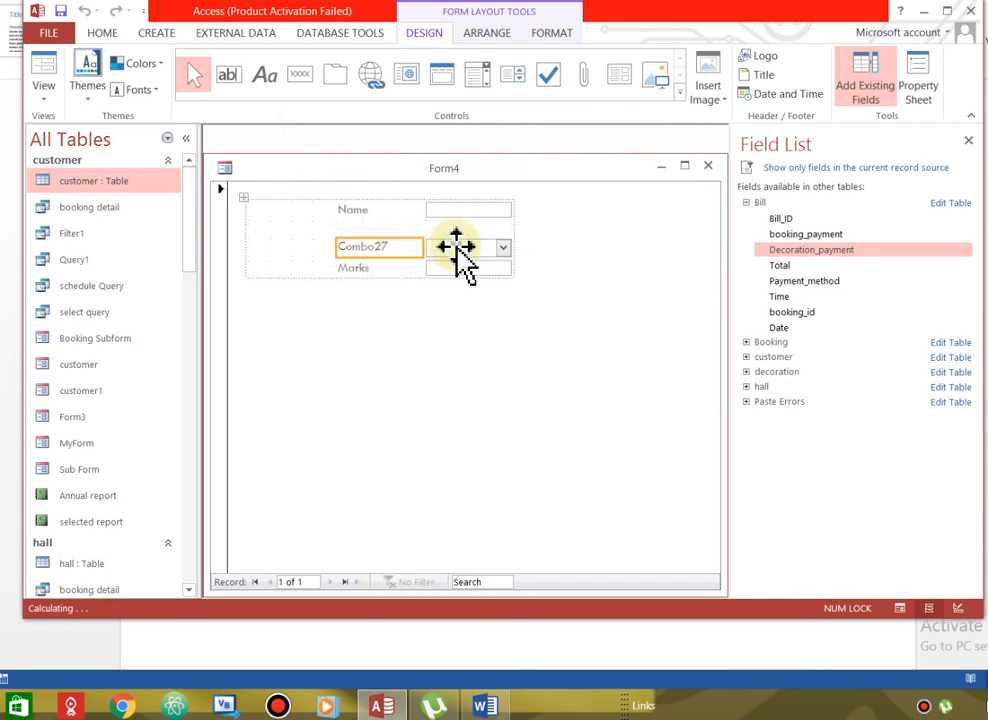
pyautogui.keyDown('shift'); pyautogui.click(457, 250); pyautogui.keyUp('shift')
pyautogui.press('Delete')
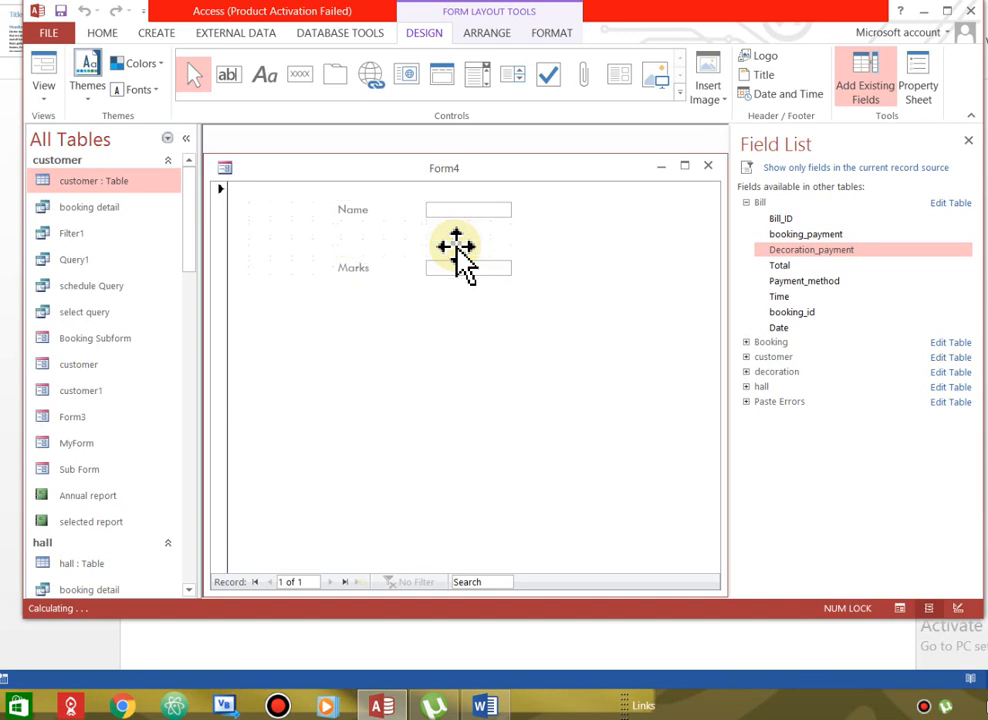
# Select the Marks text box and open its conditional formatting rules.
pyautogui.click(367, 270)
pyautogui.rightClick(370, 284)
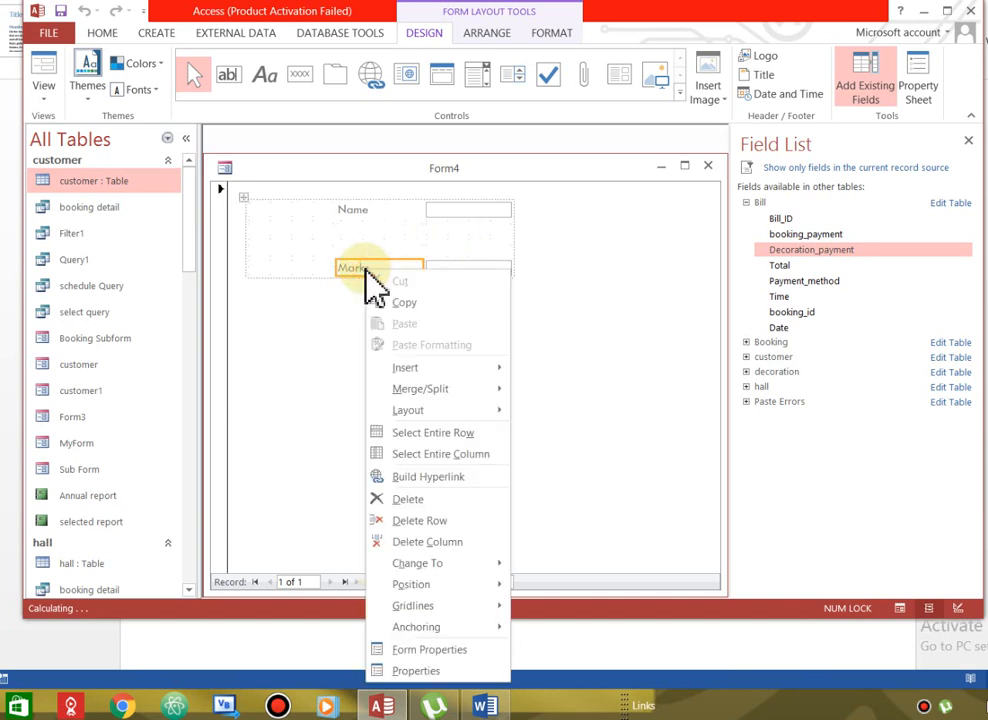
pyautogui.click(540, 338)
pyautogui.click(458, 266)
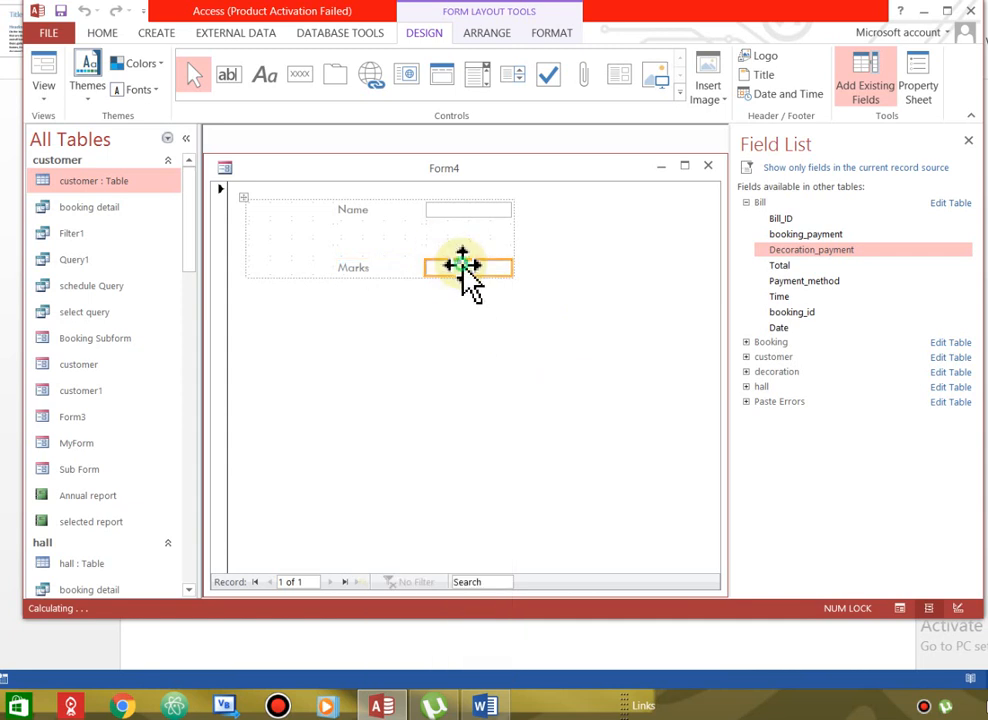
pyautogui.click(555, 35)
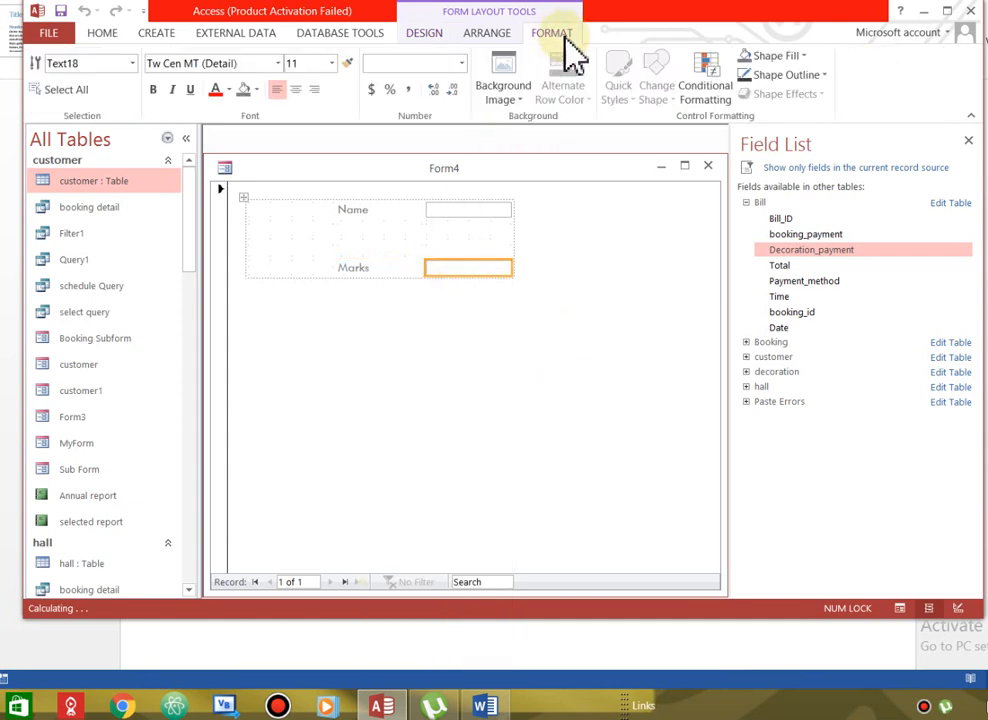
pyautogui.click(703, 88)
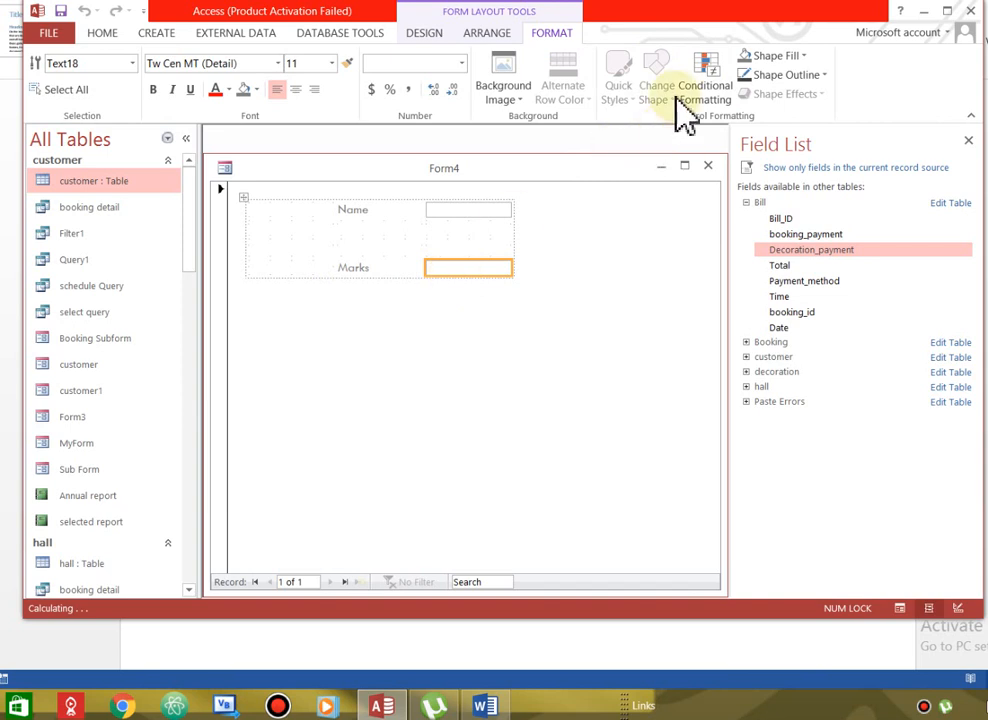
pyautogui.click(701, 88)
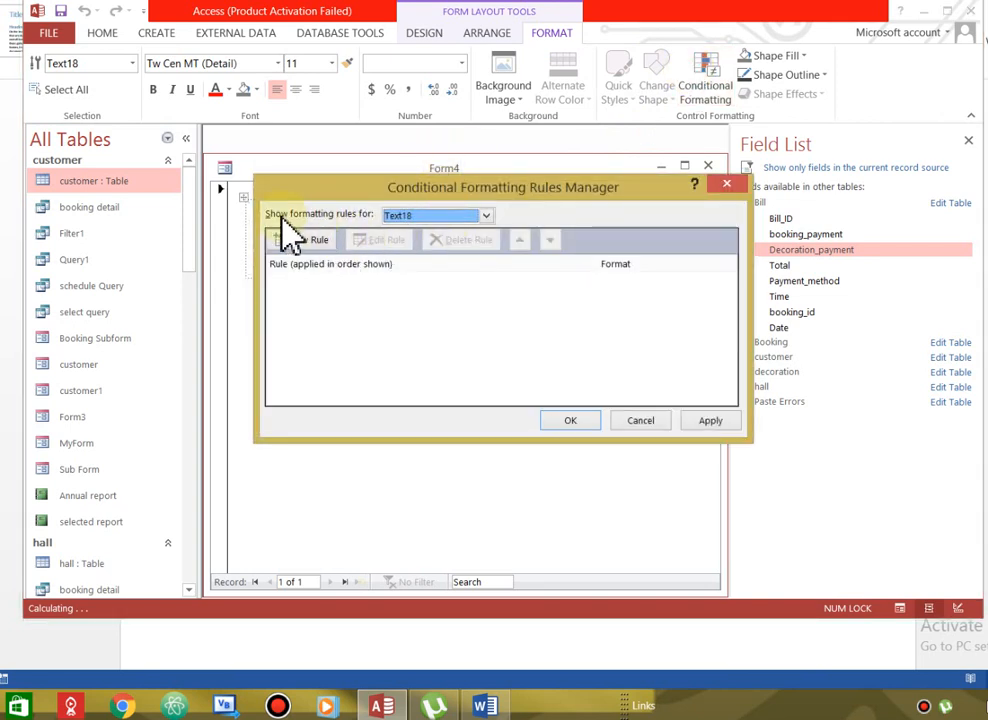
pyautogui.click(487, 216)
pyautogui.click(488, 216)
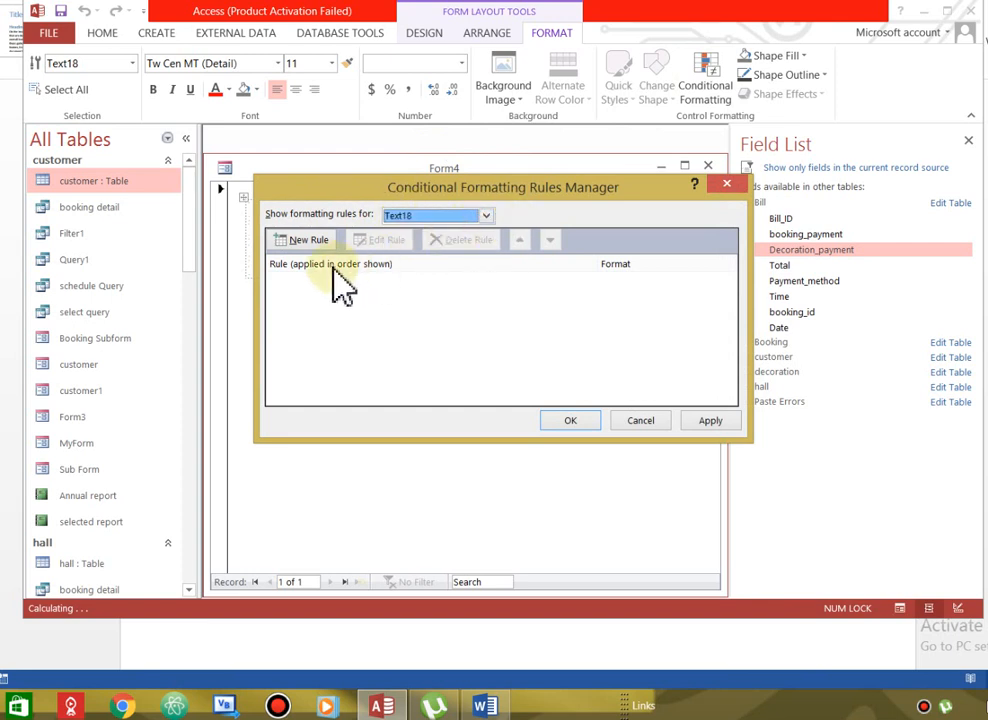
# Create a new formatting rule for the Marks text box that applies when the field value is less than 40.
pyautogui.click(313, 244)
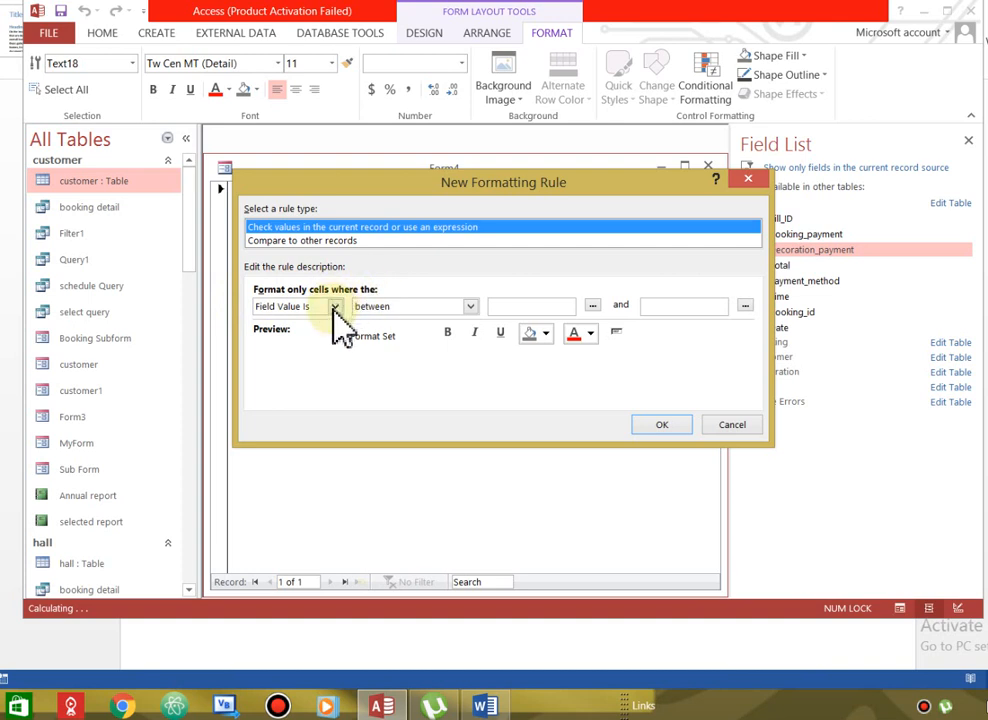
pyautogui.click(472, 306)
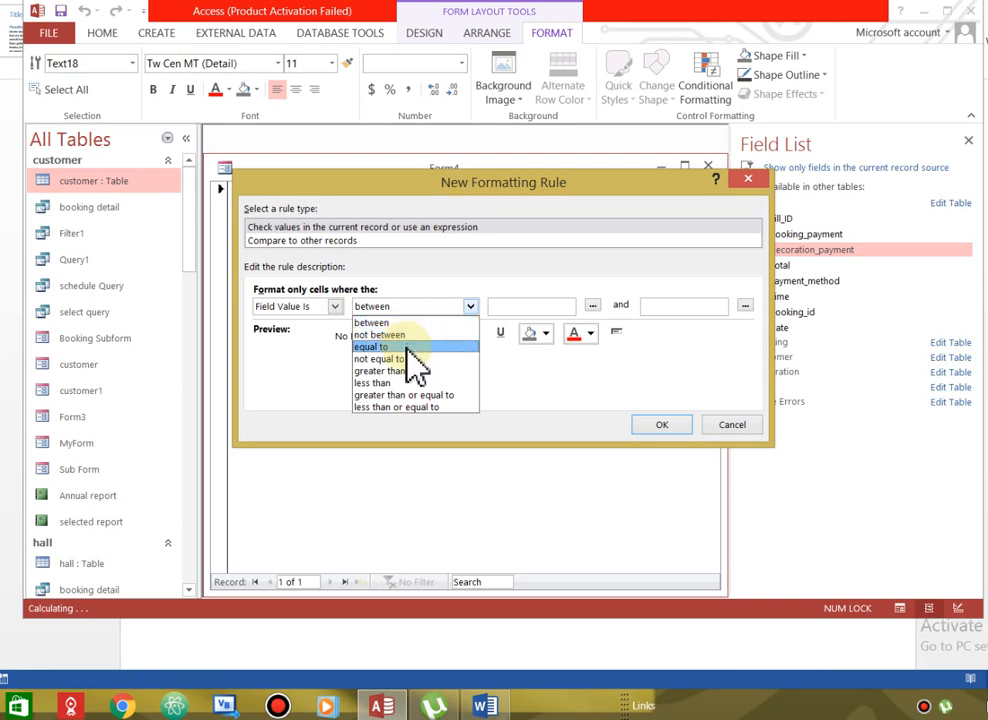
pyautogui.click(390, 383)
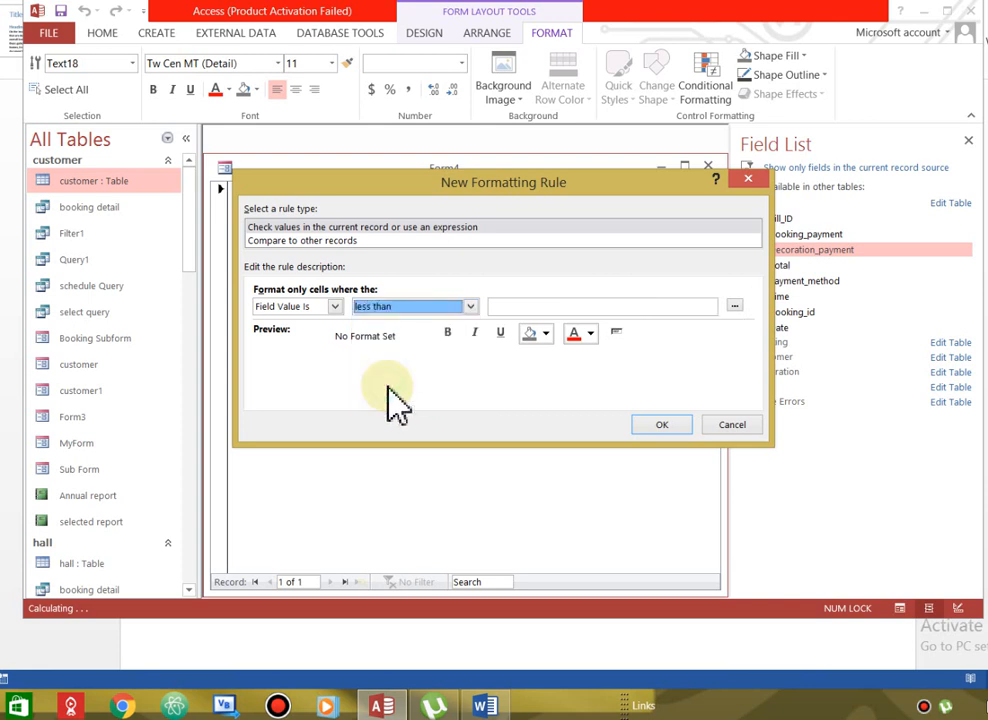
pyautogui.click(600, 307)
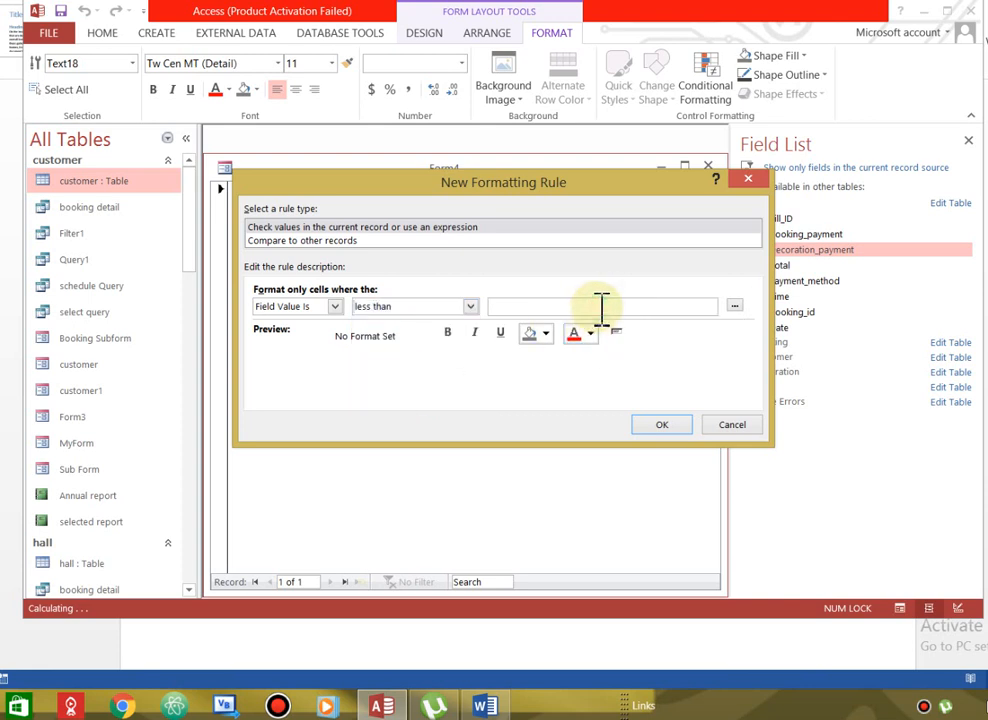
pyautogui.write('40')
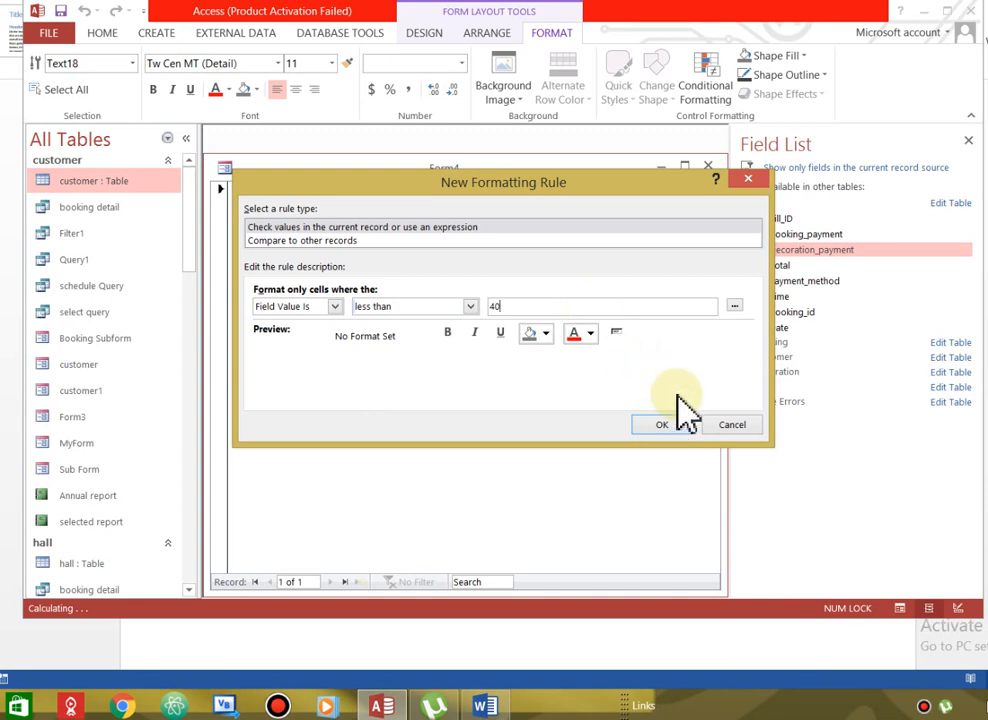
# Format the less-than-40 rule with a red background and yellow font colour, and accept it.
pyautogui.click(546, 333)
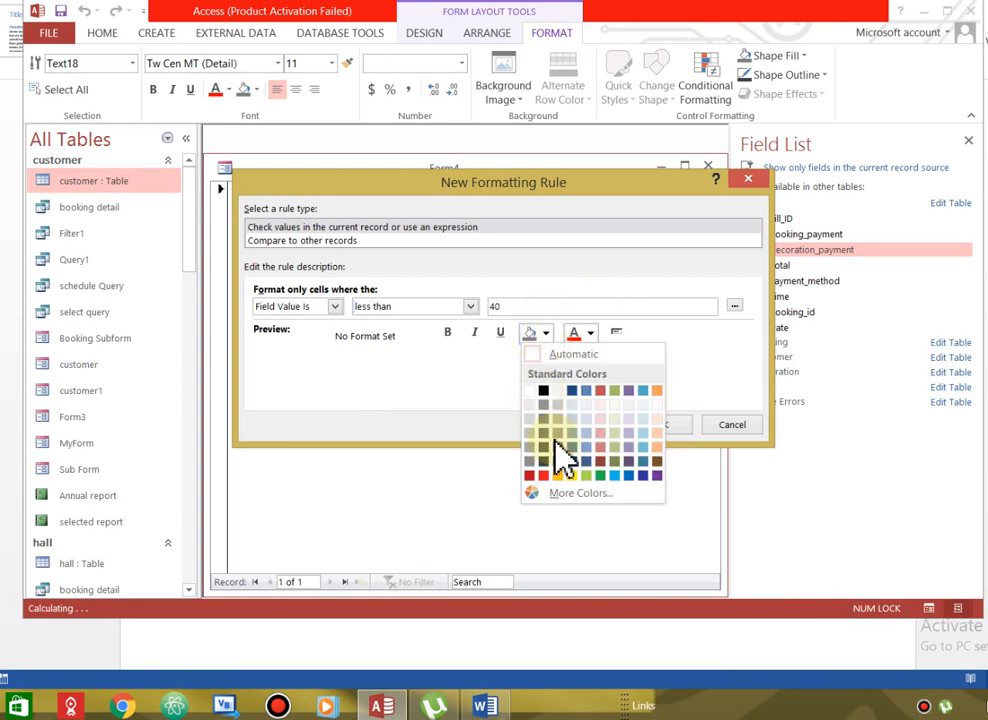
pyautogui.click(543, 474)
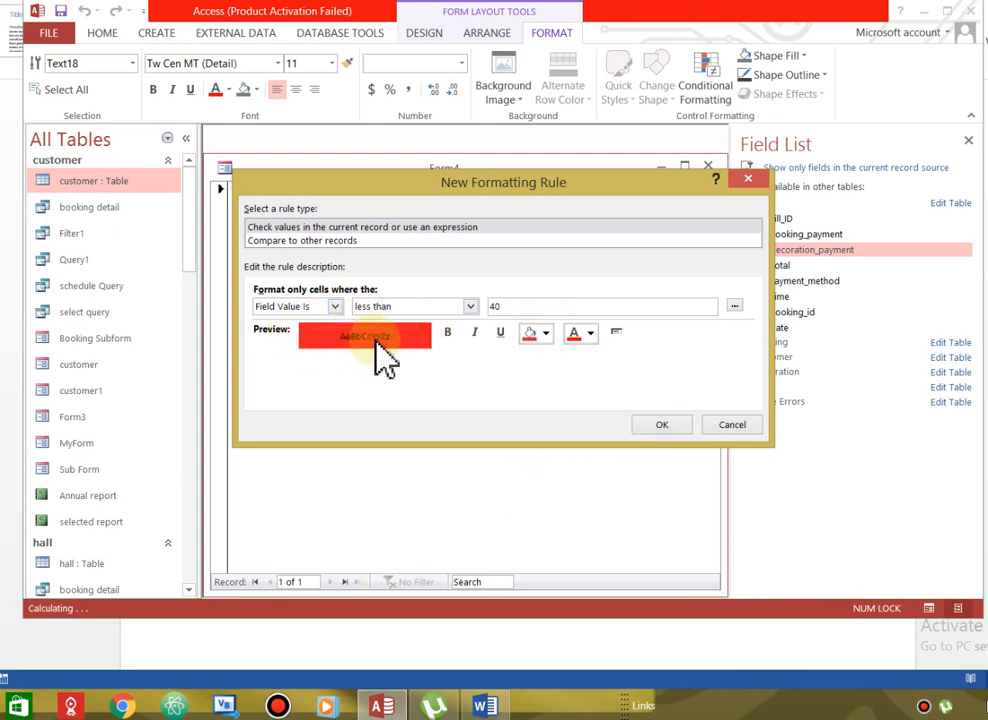
pyautogui.click(590, 333)
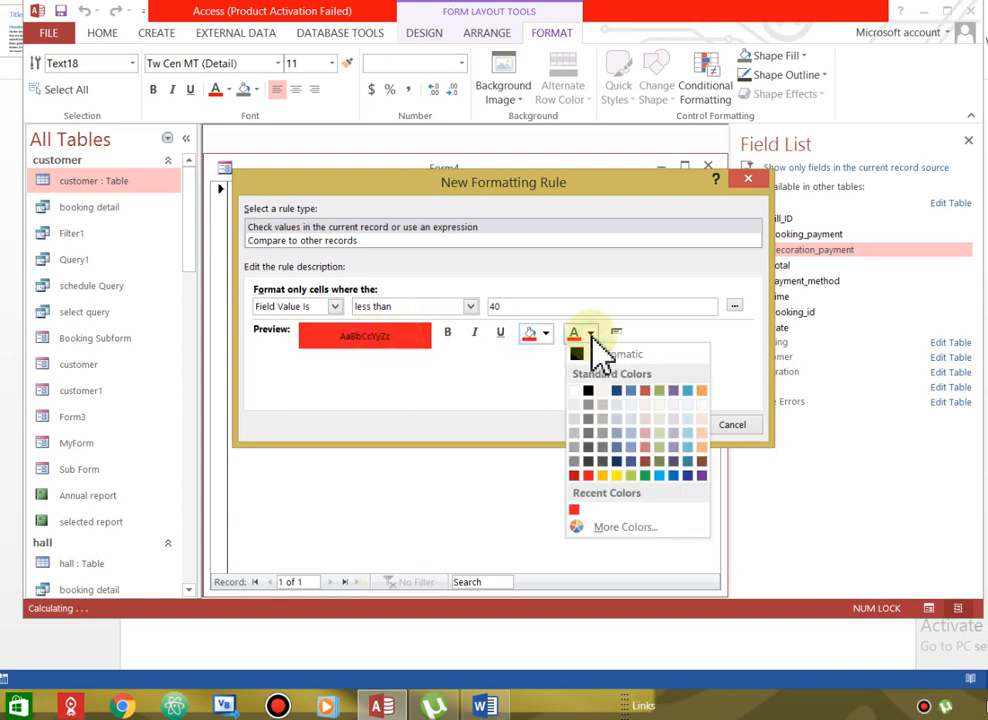
pyautogui.click(617, 476)
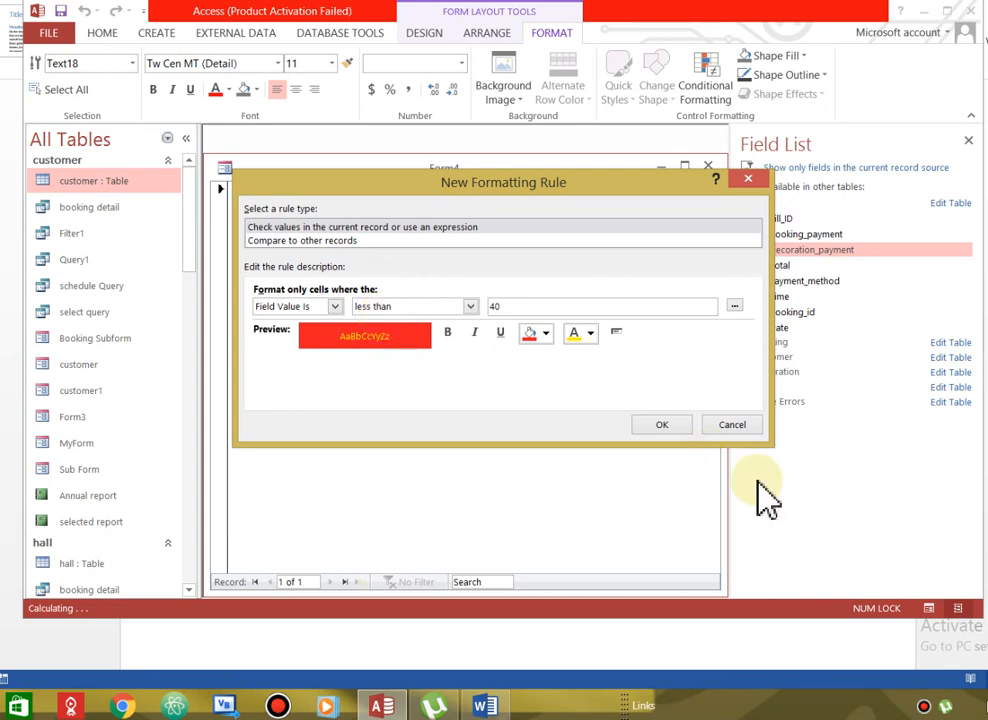
pyautogui.click(670, 428)
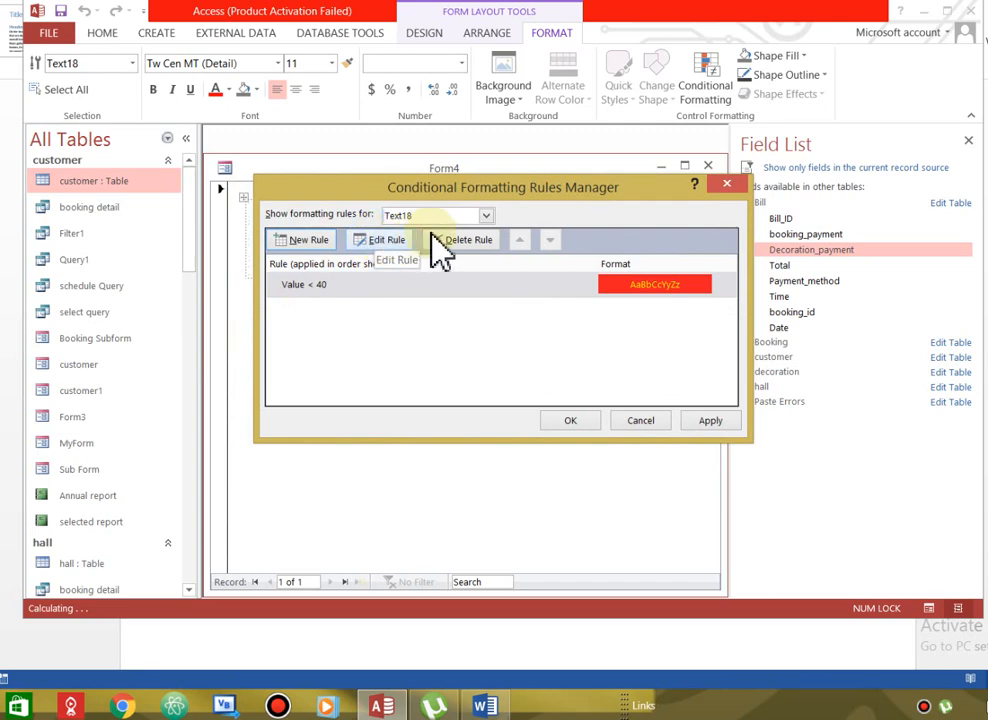
# Add a second formatting rule for the Marks text box that applies when the field value is greater than or equal to 40.
pyautogui.click(298, 241)
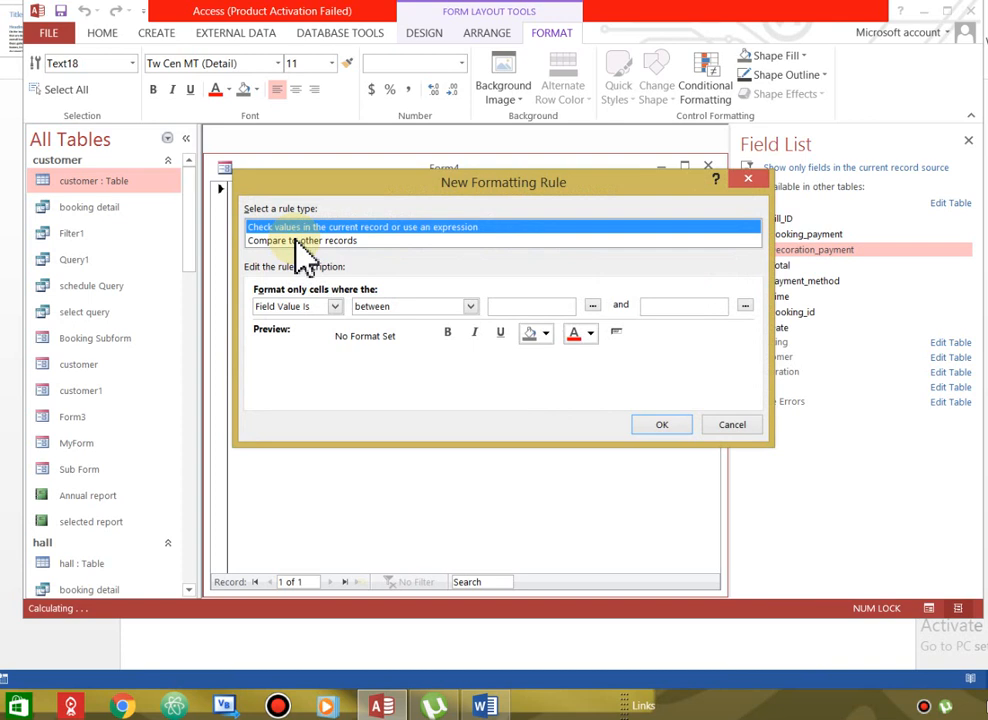
pyautogui.click(469, 306)
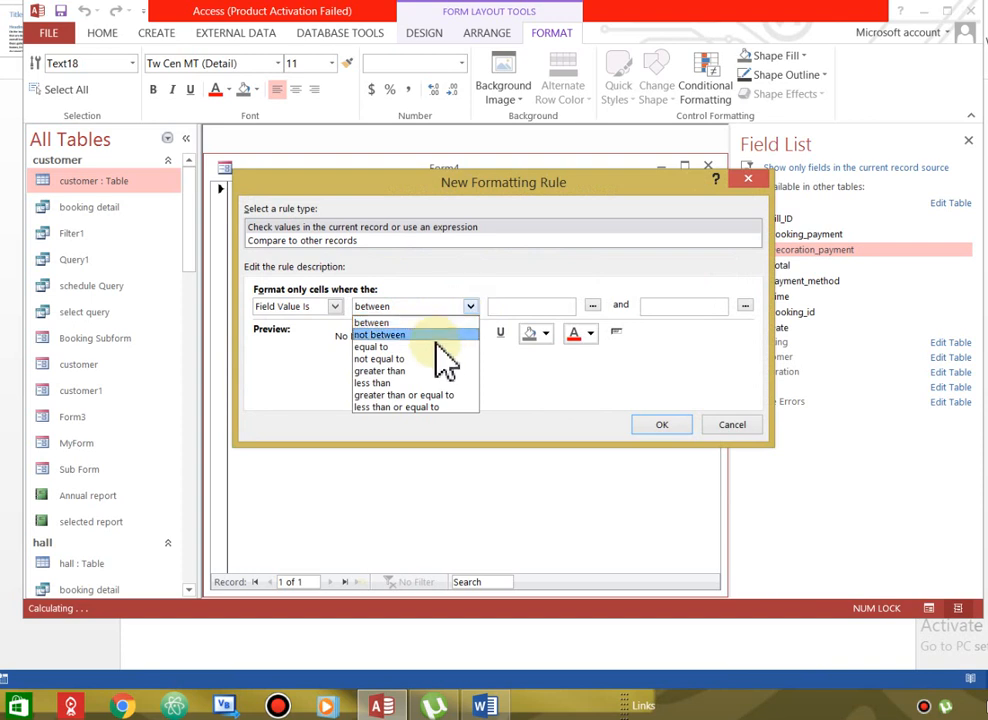
pyautogui.click(401, 400)
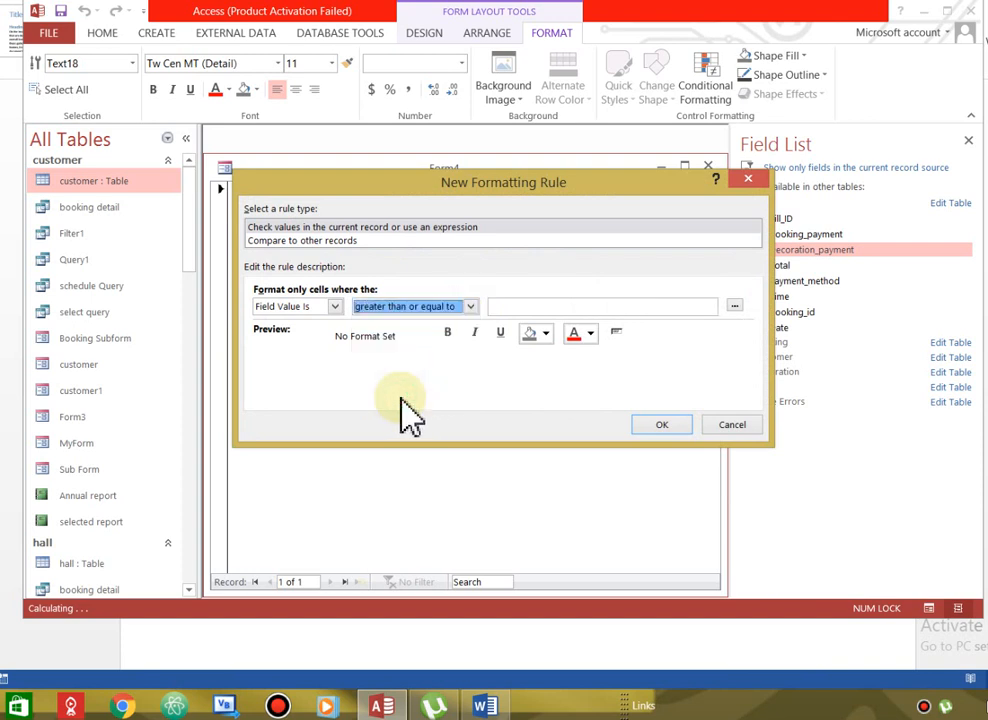
pyautogui.click(538, 308)
pyautogui.write('4')
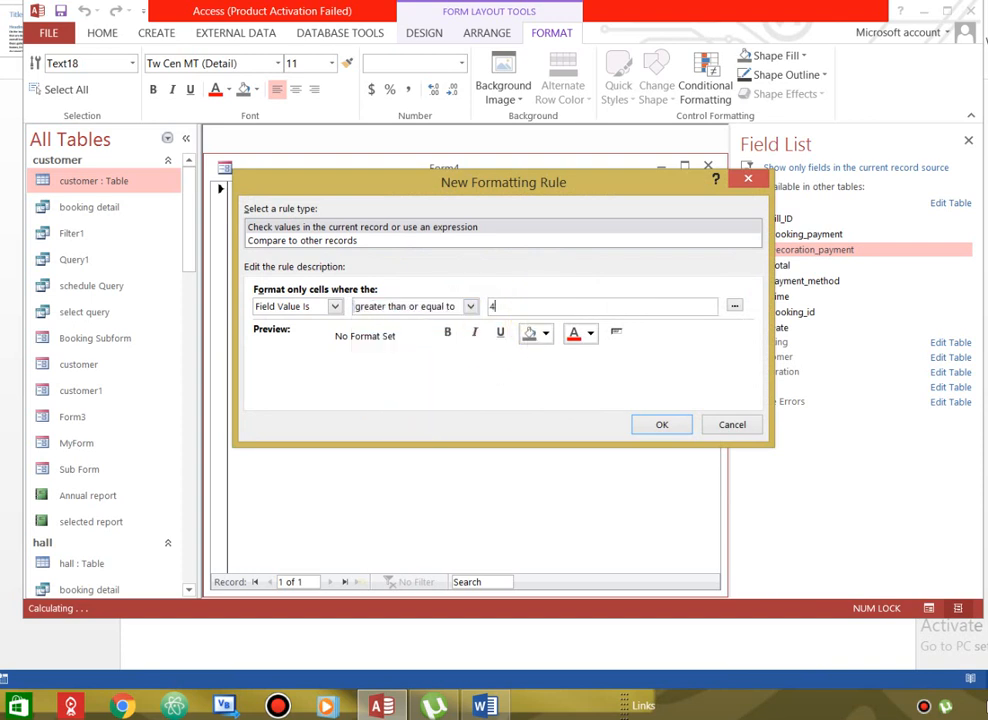
pyautogui.write('0')
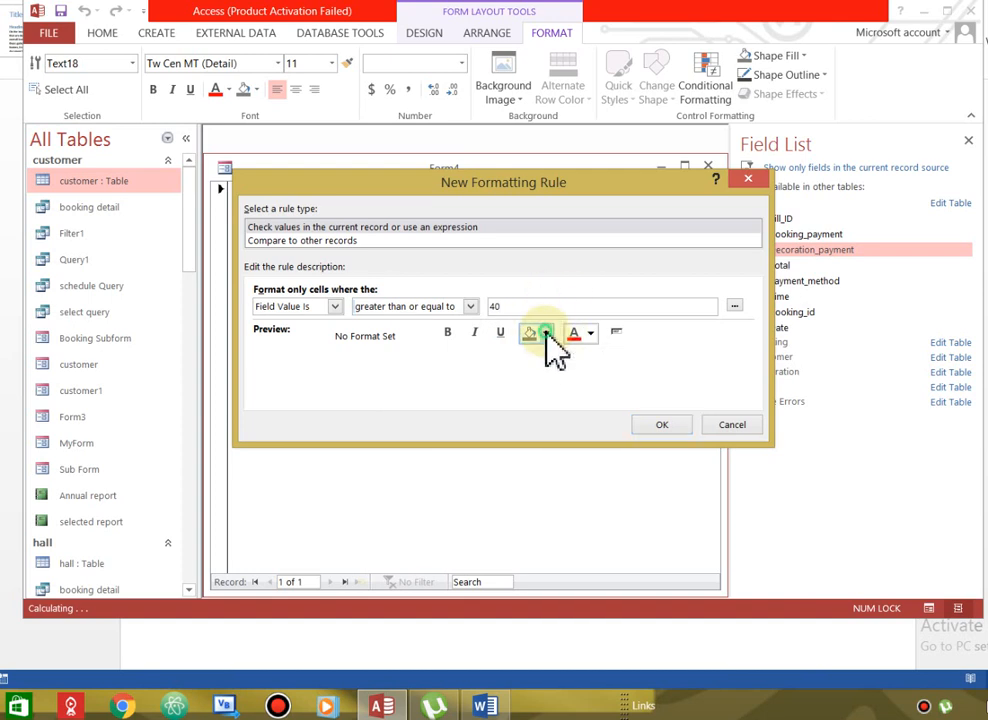
# Format the greater-than-or-equal-to-40 rule with a green background and yellow font colour, and apply the rules to the text box.
pyautogui.click(545, 333)
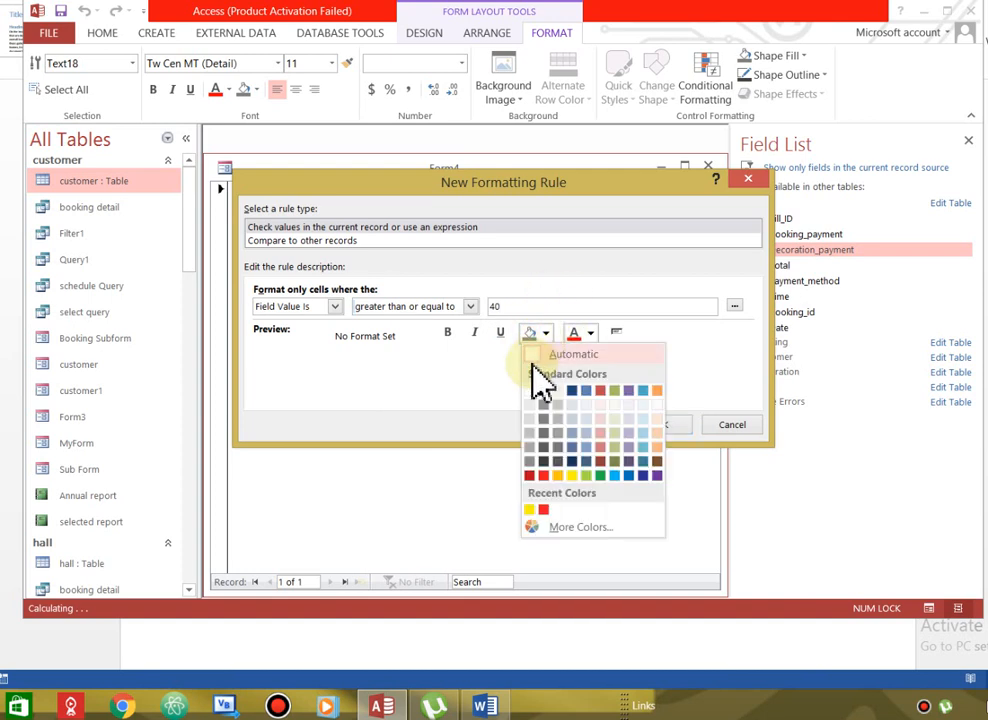
pyautogui.click(600, 475)
pyautogui.click(578, 338)
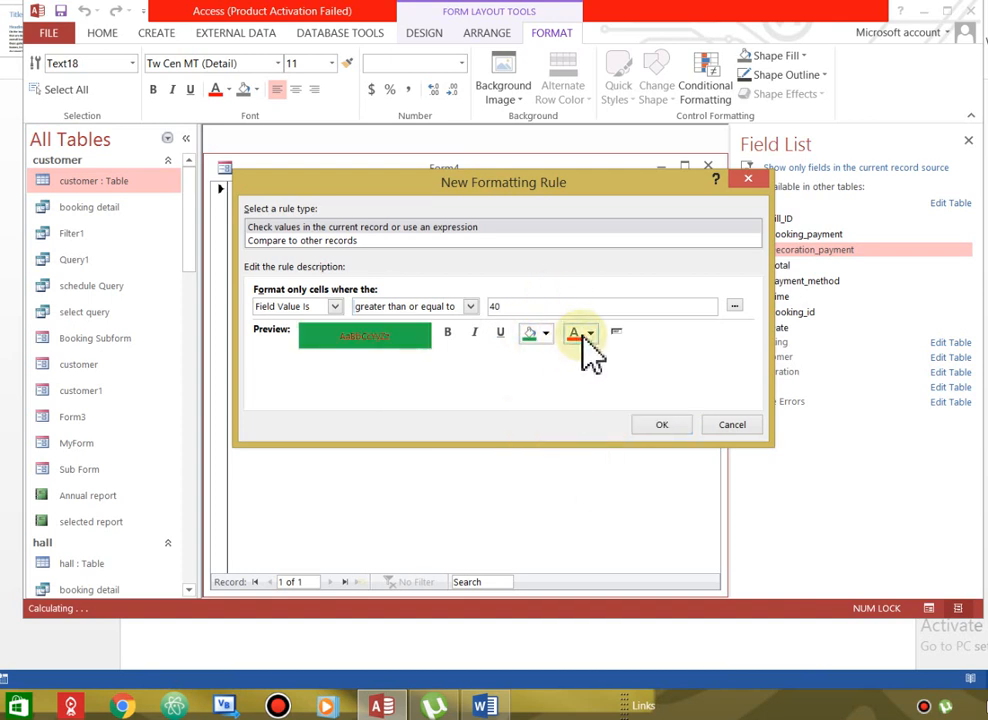
pyautogui.click(591, 336)
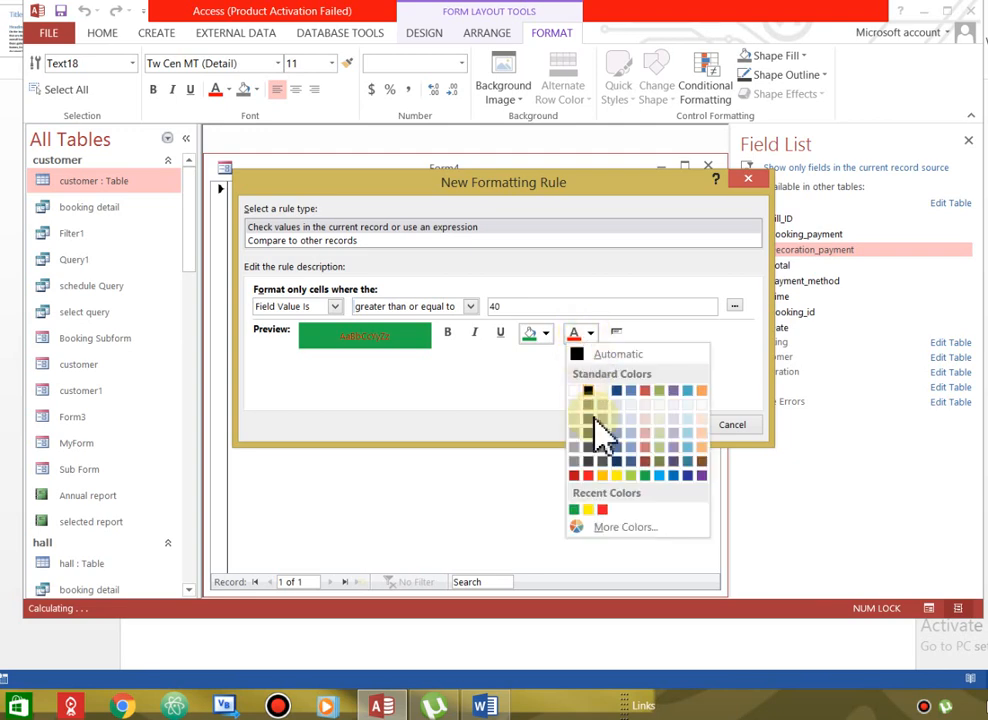
pyautogui.click(616, 476)
pyautogui.click(652, 426)
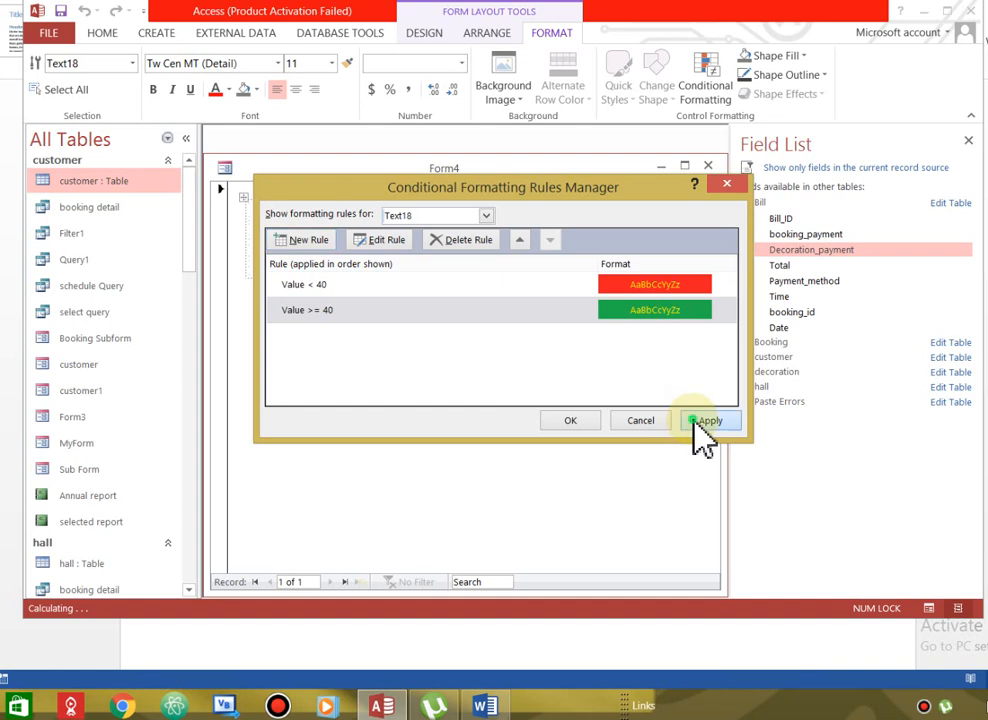
pyautogui.click(578, 424)
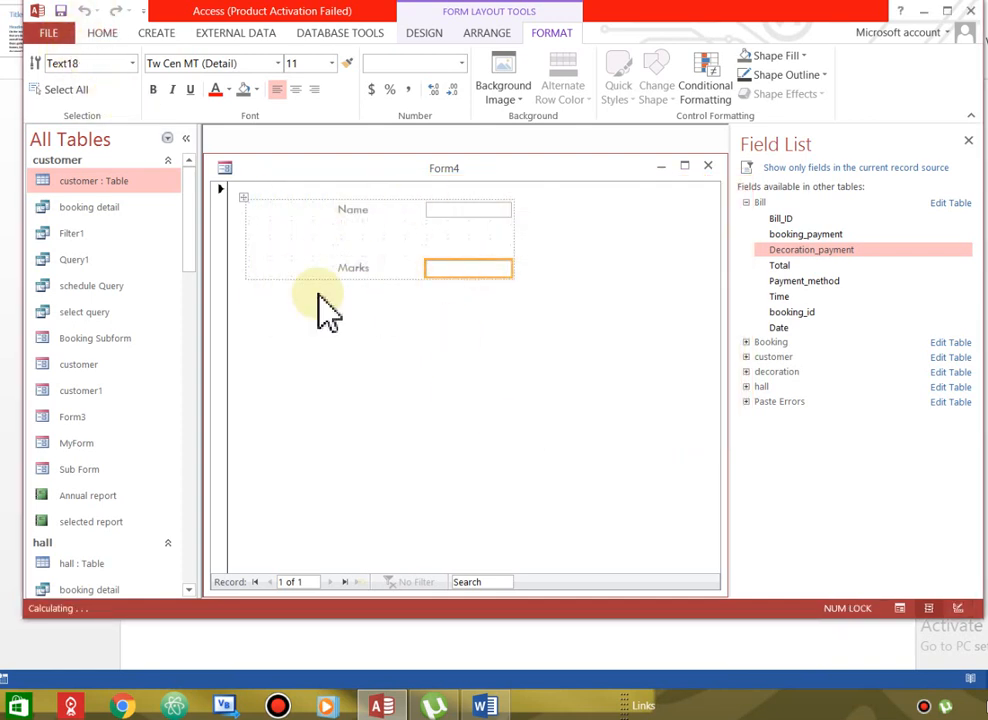
# Switch the form to Form View and test the formatting by entering 34 in Marks and moving to the Name field.
pyautogui.click(333, 318)
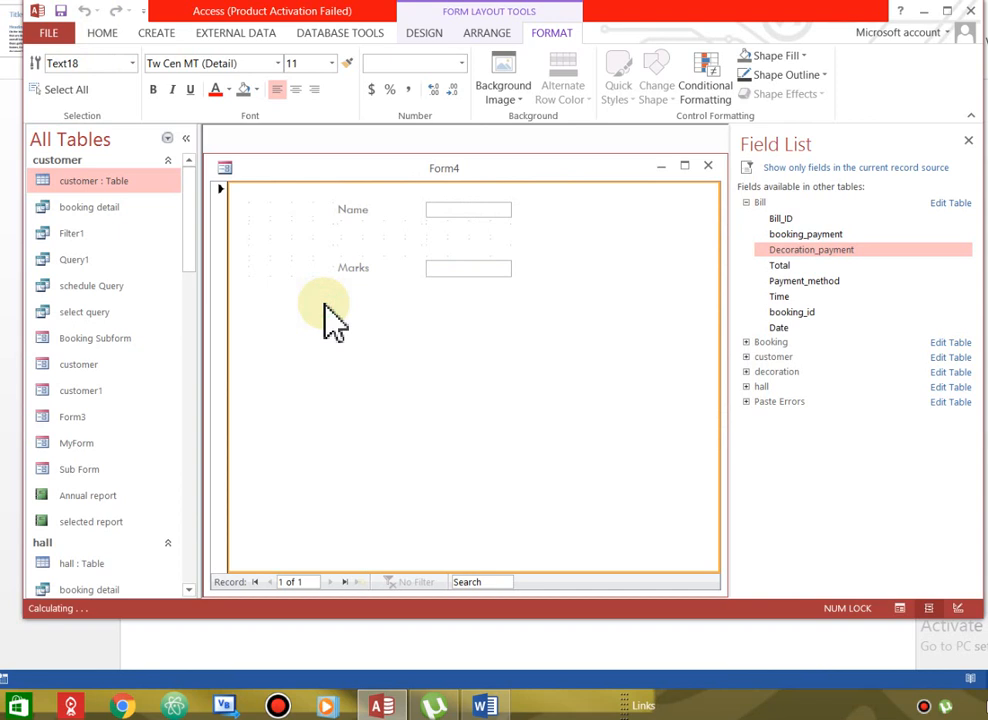
pyautogui.click(420, 38)
pyautogui.click(48, 95)
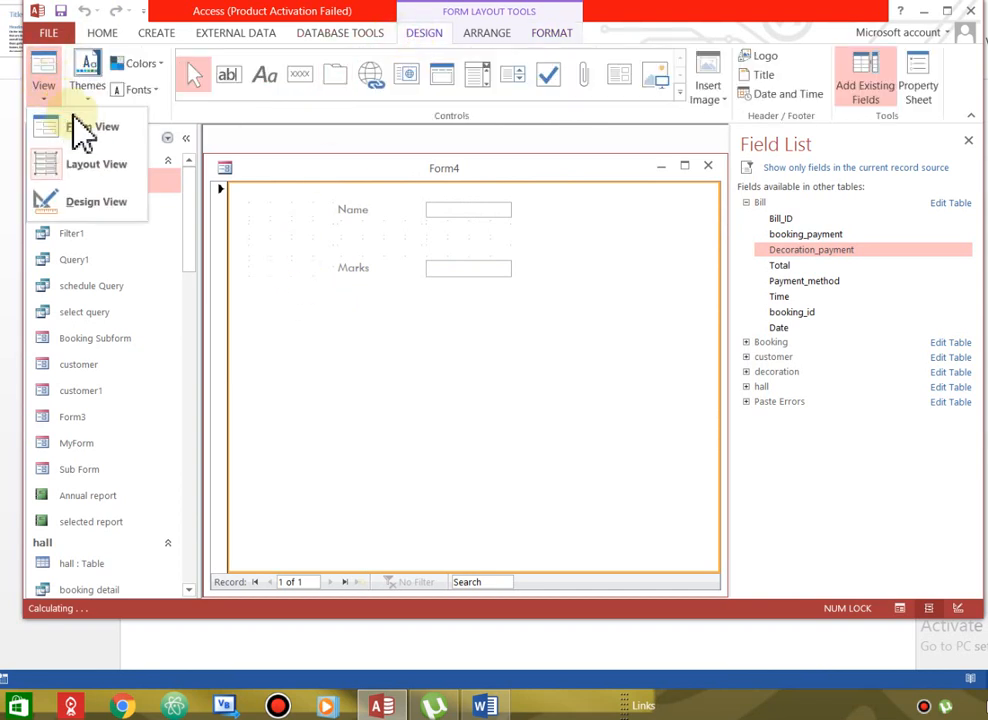
pyautogui.click(90, 130)
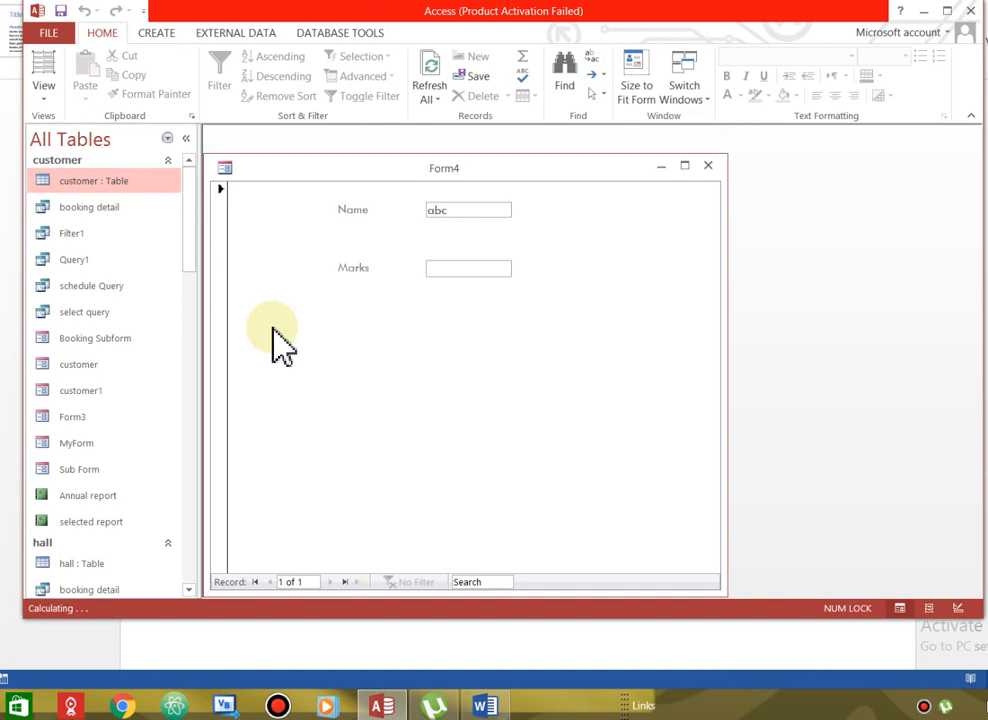
pyautogui.click(465, 270)
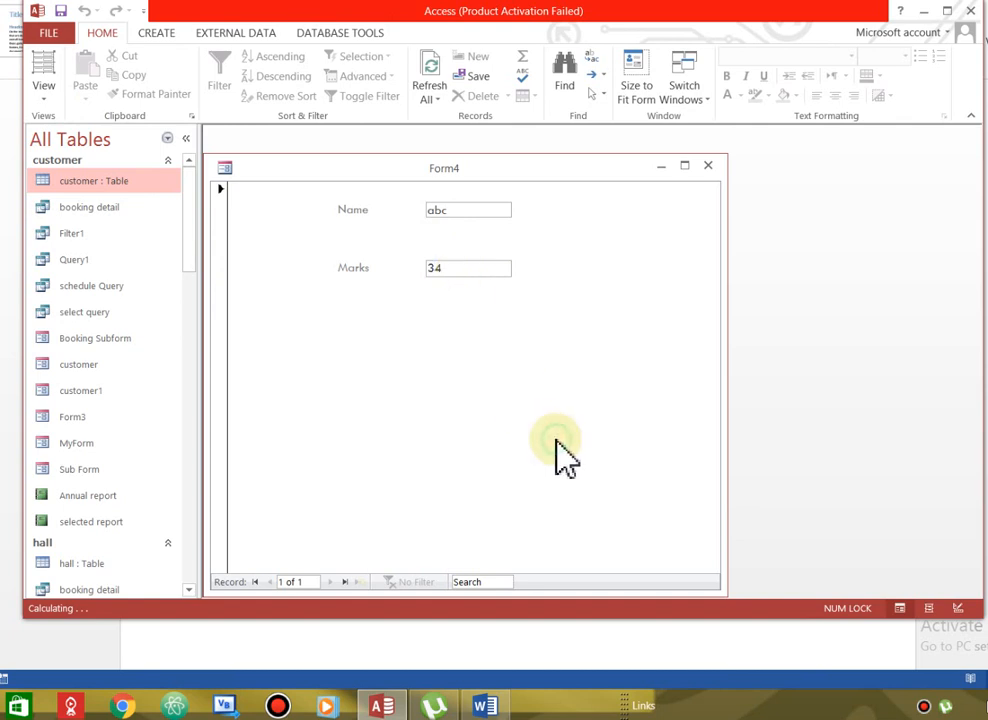
pyautogui.click(479, 213)
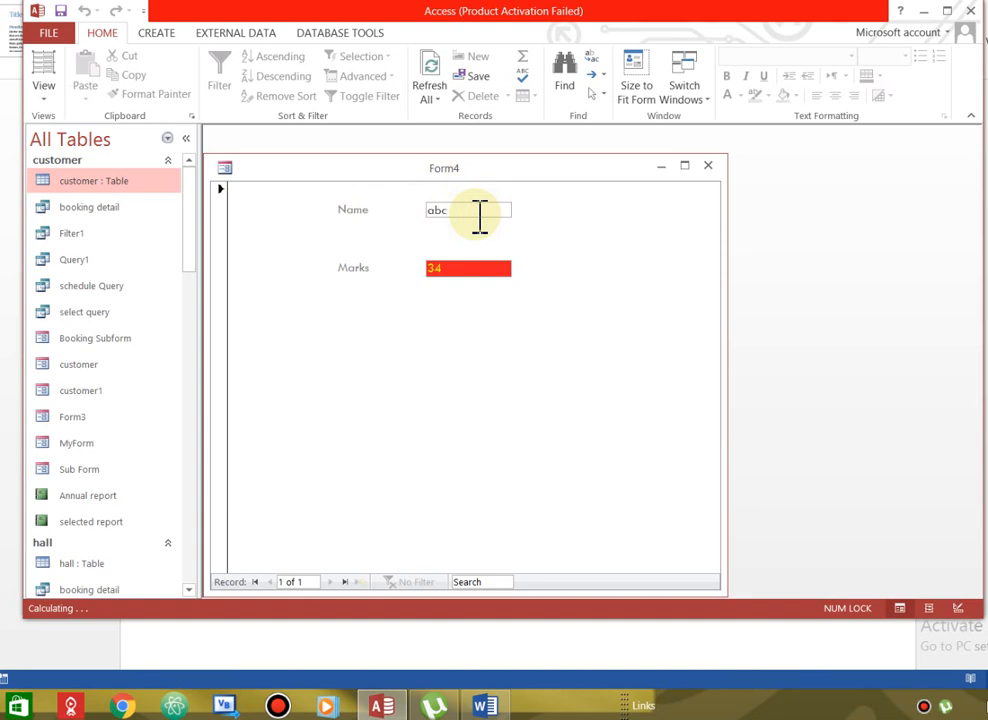
# Replace the Marks value with 50 and move to the Name field to test the second rule.
pyautogui.click(445, 275)
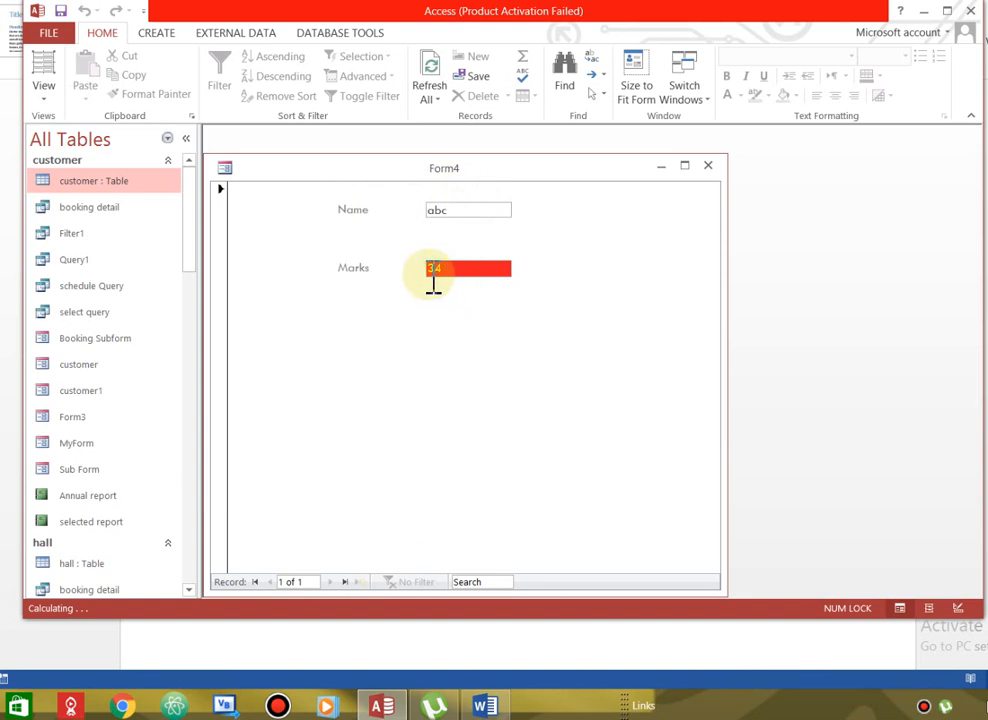
pyautogui.click(453, 275)
pyautogui.write('50')
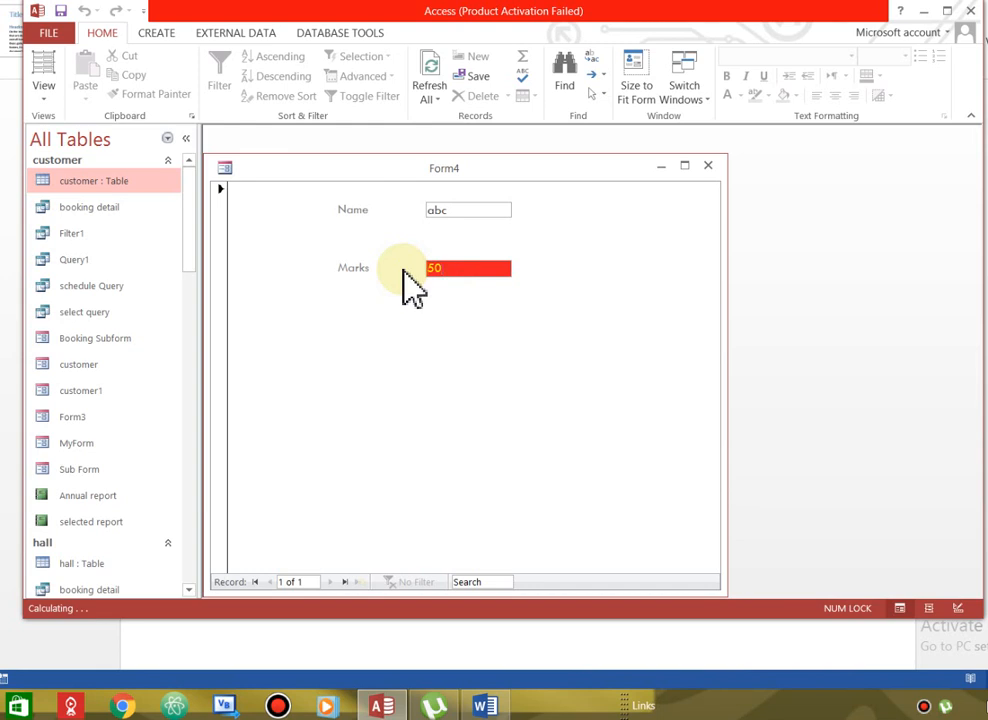
pyautogui.click(487, 211)
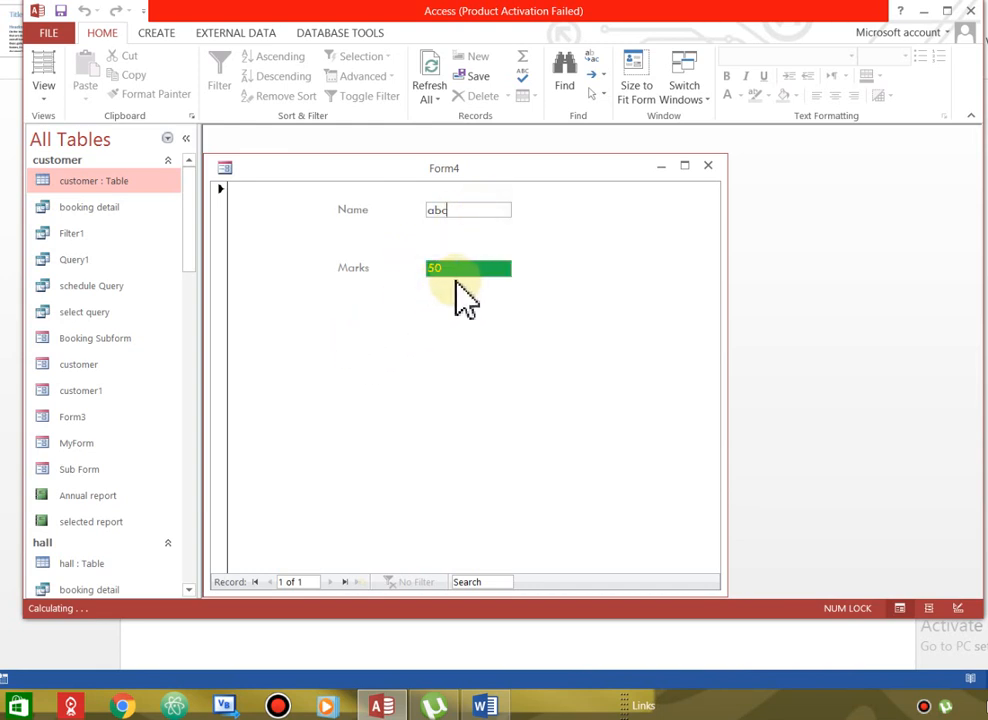
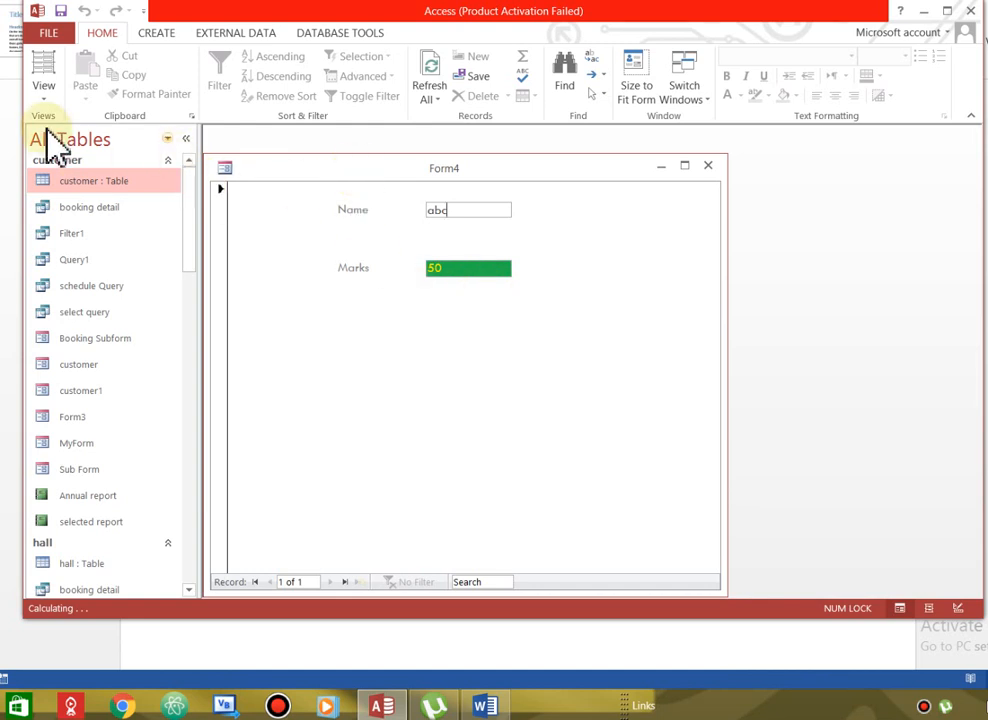
# Return the form to Design View and open the conditional formatting rules of the Marks text box.
pyautogui.click(43, 100)
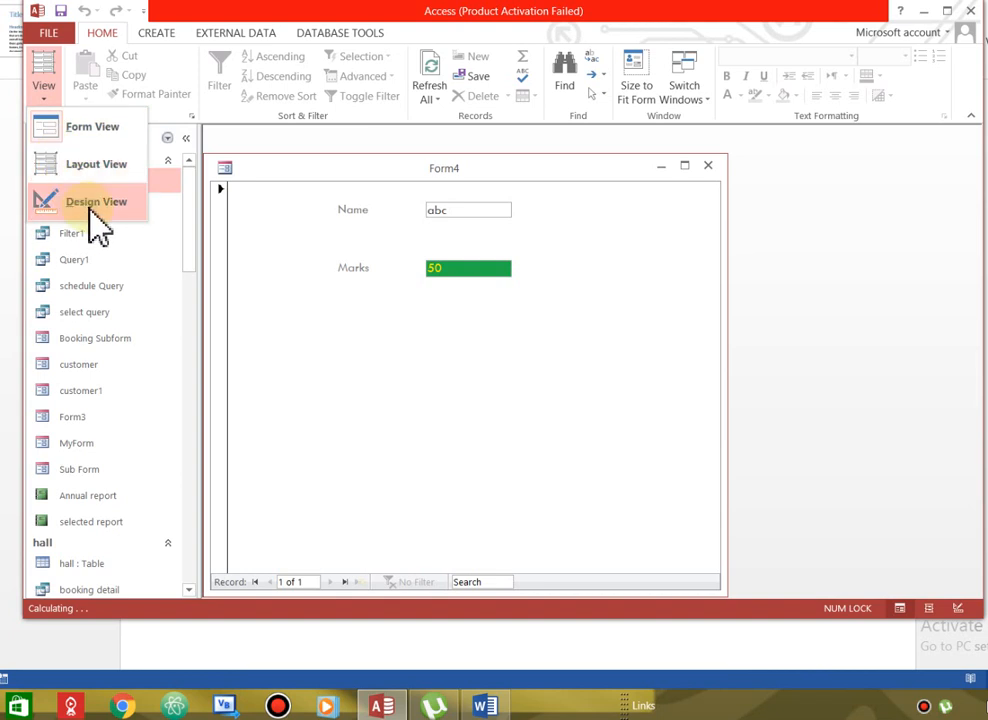
pyautogui.click(45, 200)
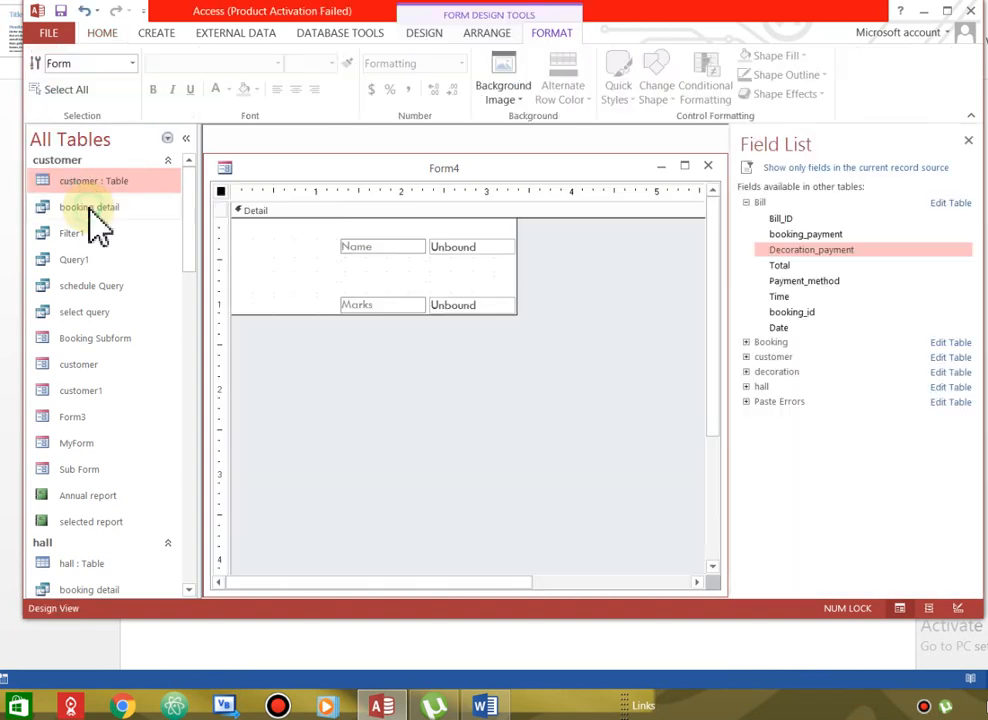
pyautogui.click(462, 305)
pyautogui.click(464, 304)
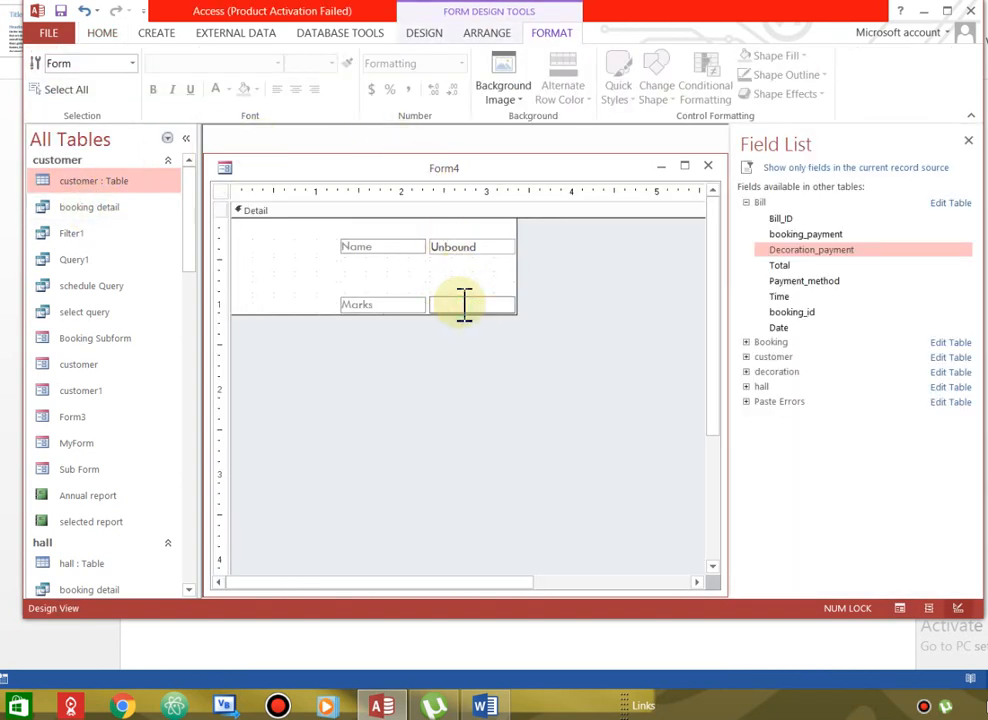
pyautogui.click(470, 249)
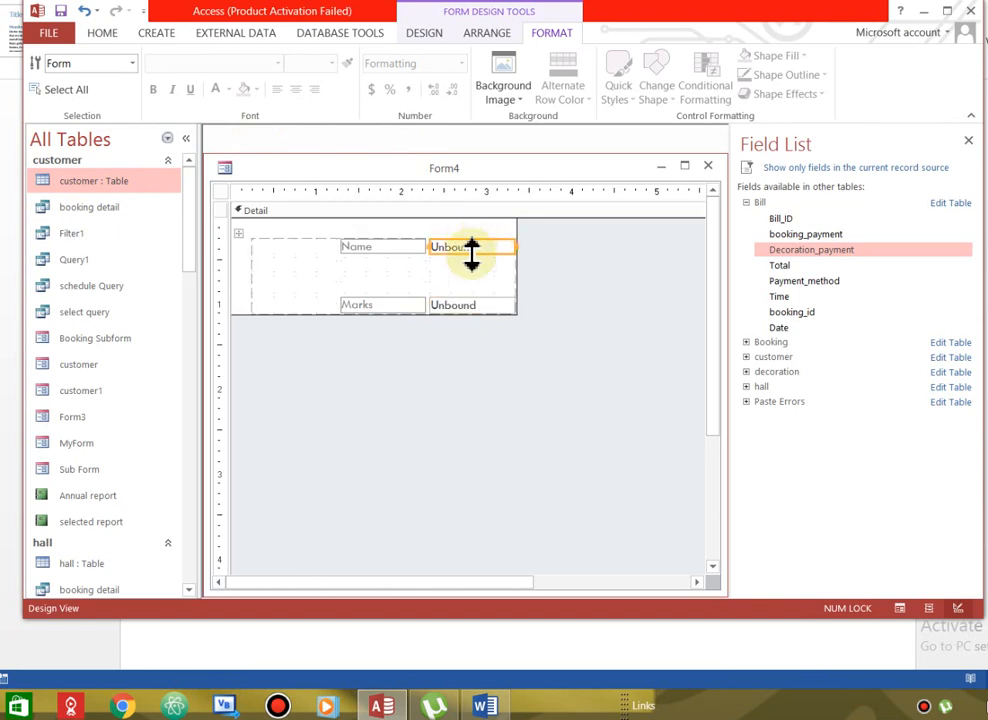
pyautogui.click(469, 304)
pyautogui.rightClick(468, 305)
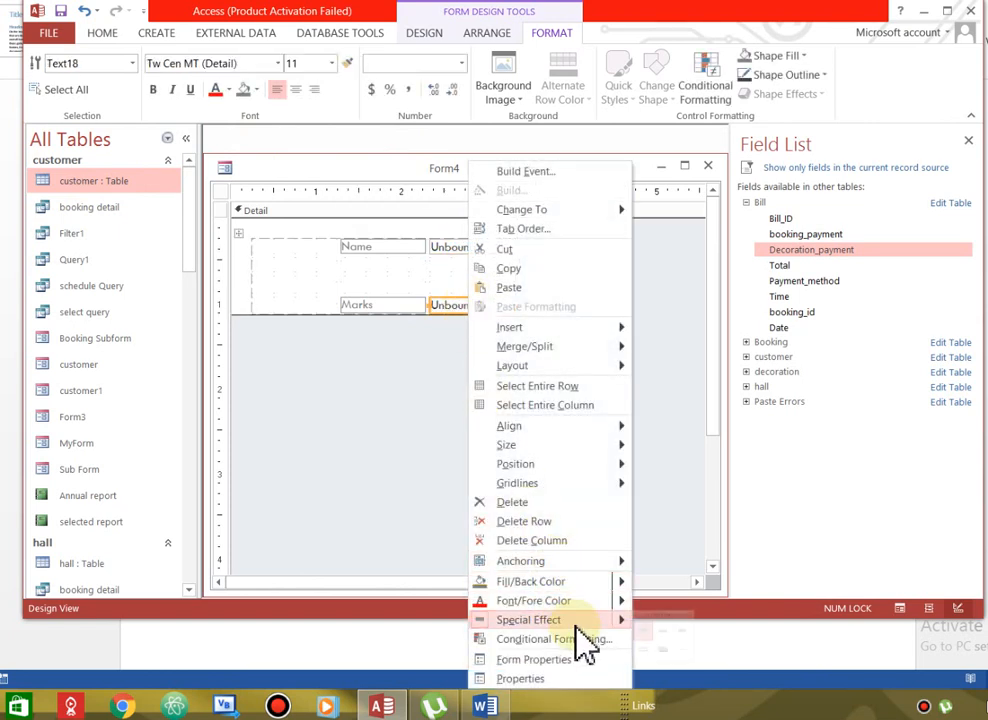
pyautogui.click(552, 639)
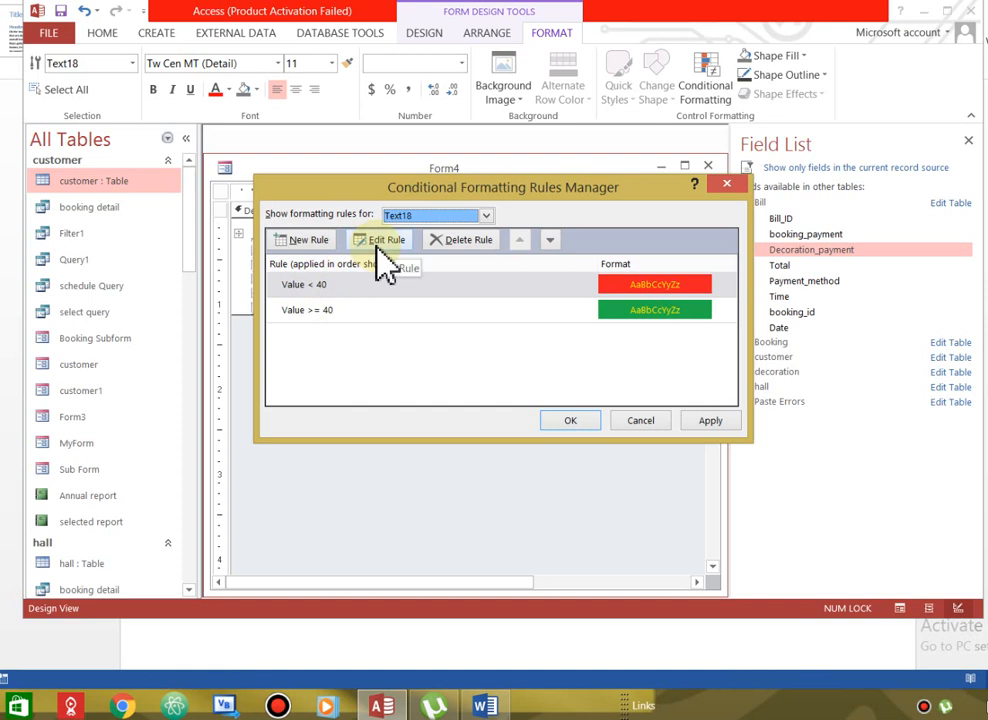
# Delete the less-than-40 rule and save the remaining rules for the Marks text box.
pyautogui.click(313, 285)
pyautogui.click(482, 241)
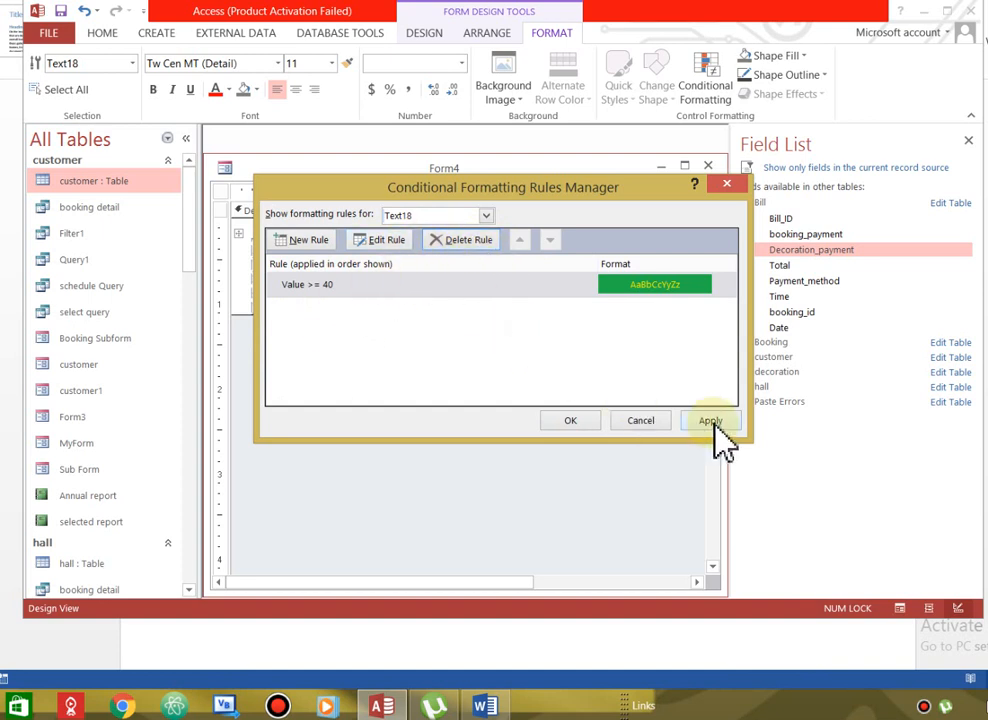
pyautogui.click(570, 421)
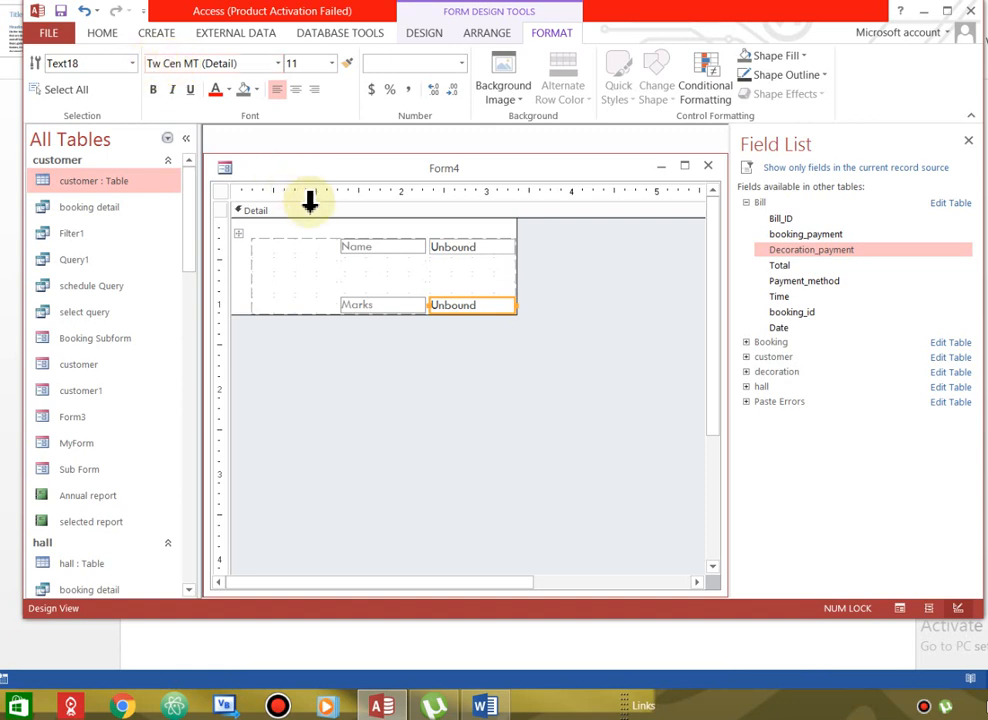
# Switch the form to Form View, enter 25 in Marks and move to the Name field to test the remaining rule.
pyautogui.click(430, 32)
pyautogui.click(40, 102)
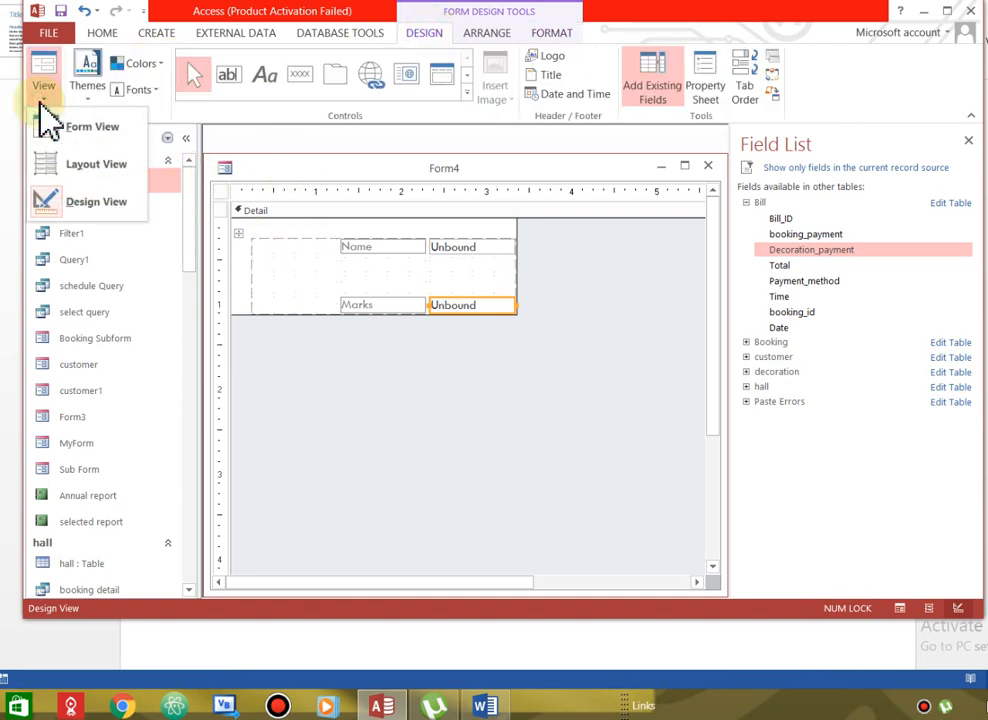
pyautogui.click(66, 126)
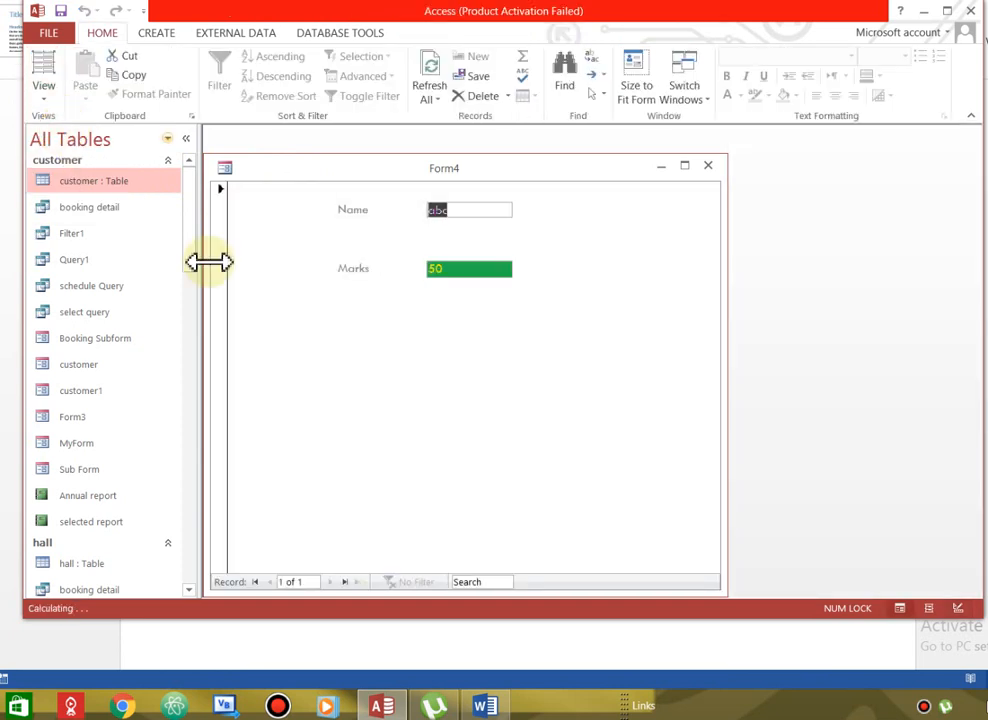
pyautogui.click(457, 267)
pyautogui.moveTo(457, 267); pyautogui.dragTo(418, 271)
pyautogui.write('4')
pyautogui.click(446, 359)
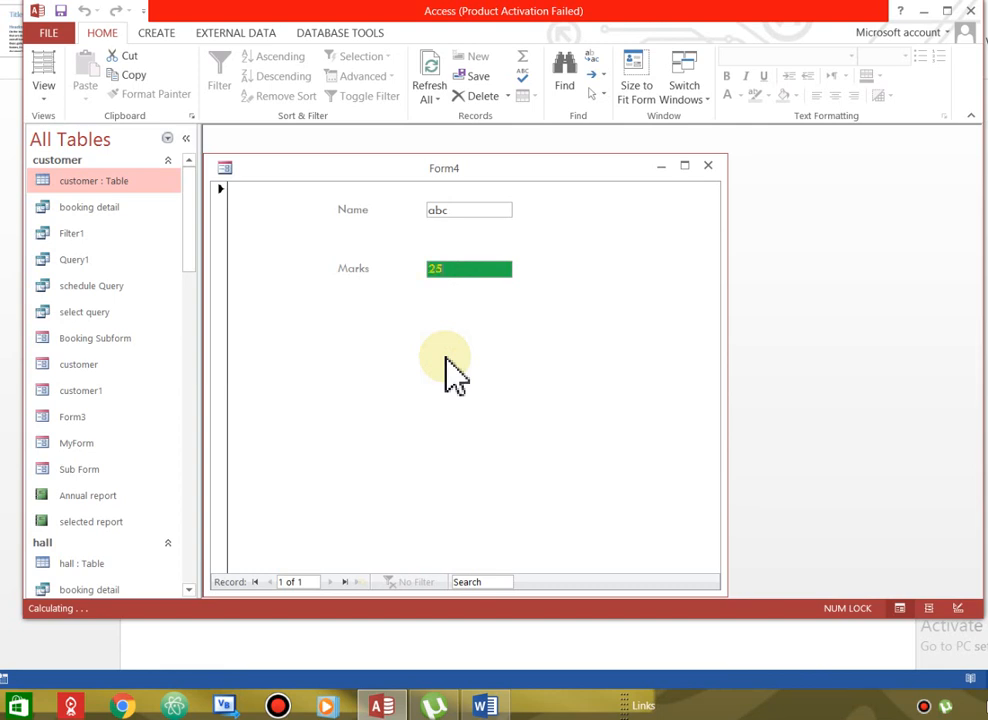
pyautogui.click(470, 209)
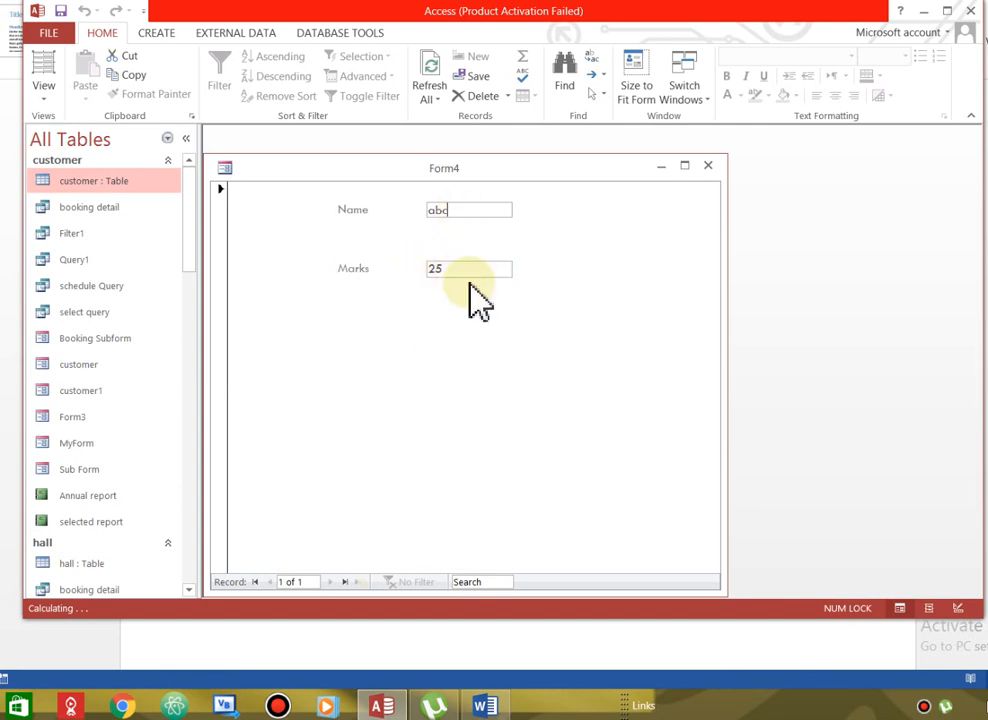
# Replace the Marks value with 80 and leave the field to check its formatting.
pyautogui.click(448, 270)
pyautogui.moveTo(448, 270); pyautogui.dragTo(425, 285)
pyautogui.write('80')
pyautogui.click(452, 210)
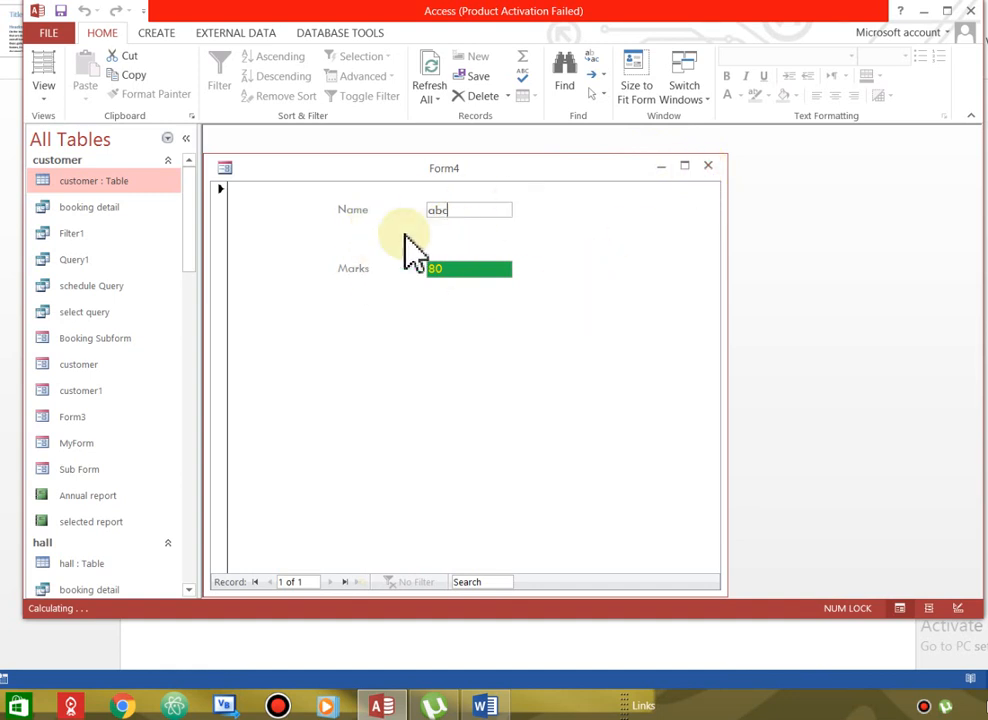
pyautogui.click(349, 270)
# Return the form to Design View and enlarge the Marks text box in both directions, out to about the 5-inch horizontal mark.
pyautogui.click(40, 100)
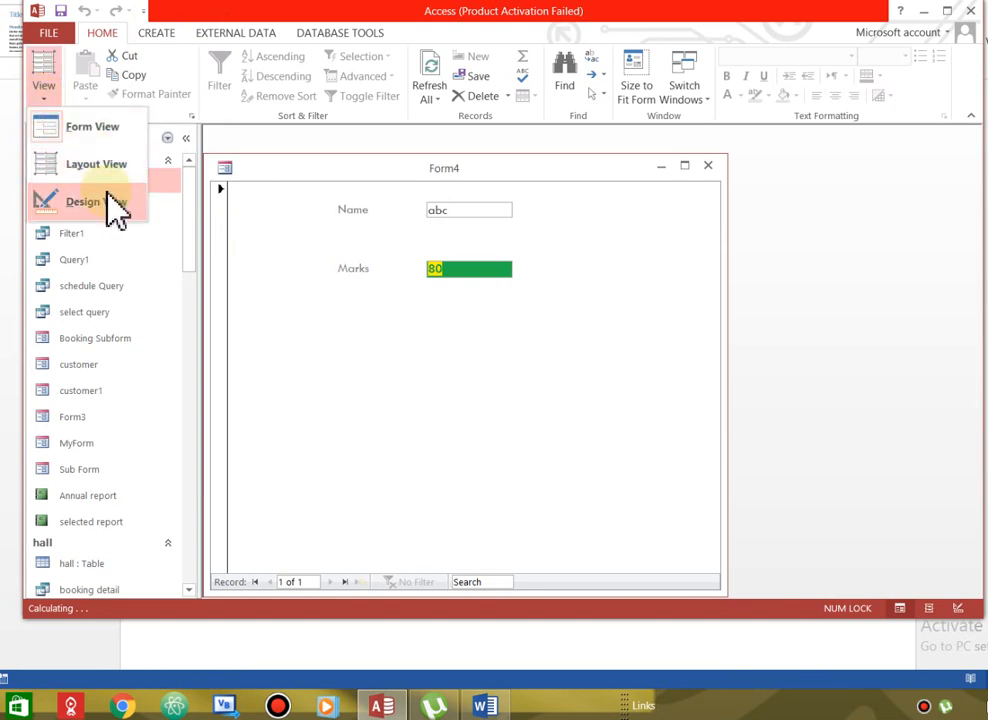
pyautogui.click(112, 203)
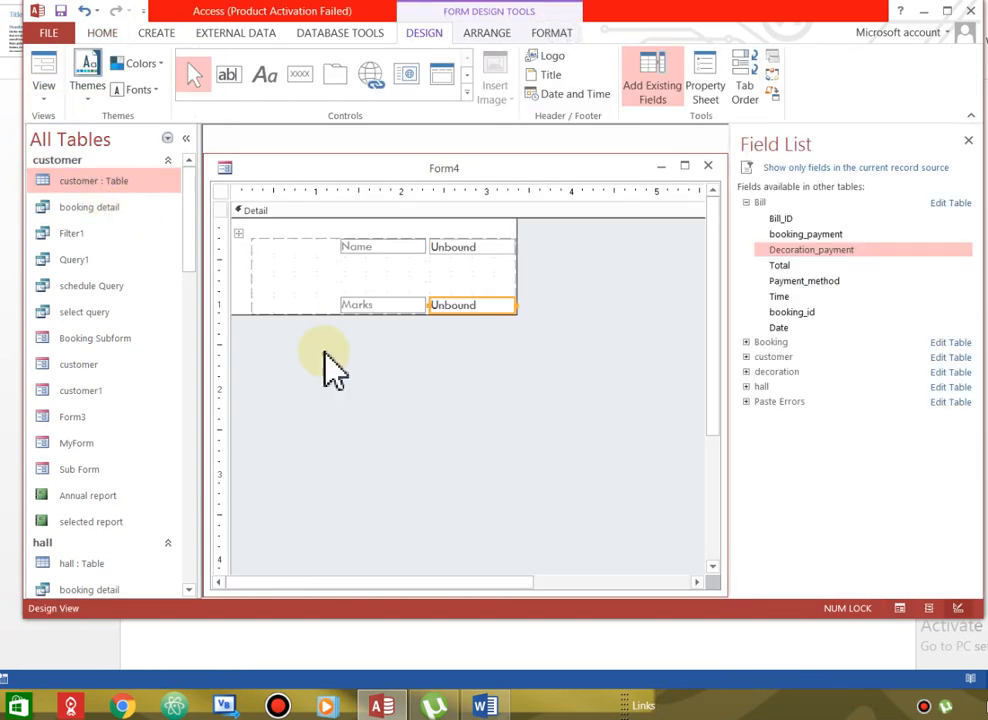
pyautogui.moveTo(513, 313); pyautogui.dragTo(654, 451)
pyautogui.click(504, 373)
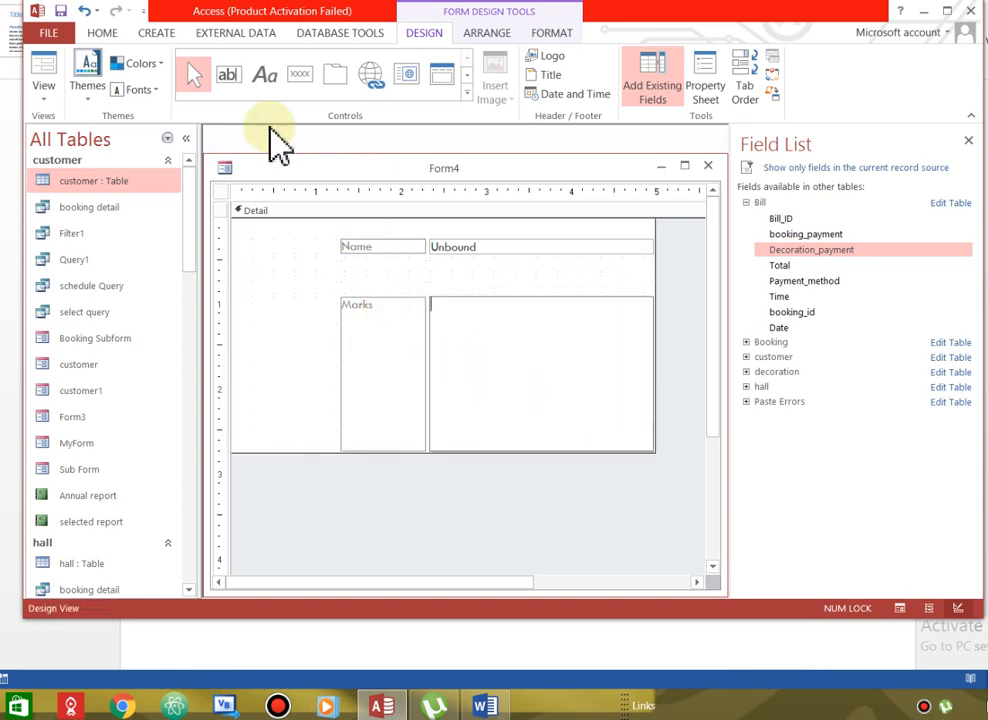
# Add a text box about 1.875" wide between the Name and Marks fields and caption its label Password.
pyautogui.click(228, 75)
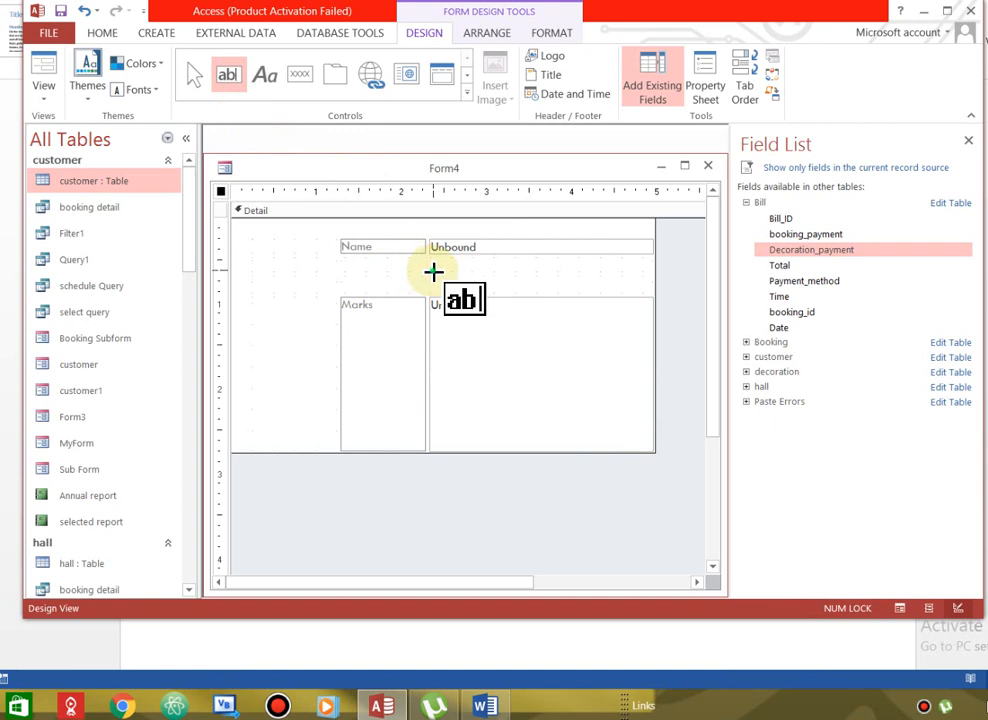
pyautogui.moveTo(434, 271); pyautogui.dragTo(593, 289)
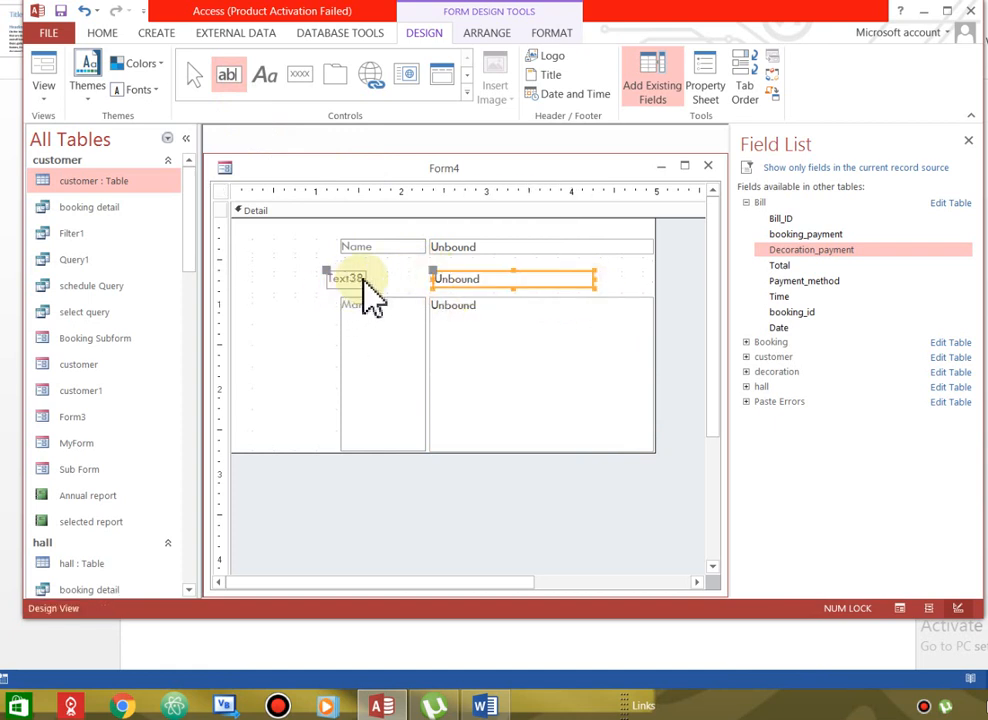
pyautogui.click(365, 279)
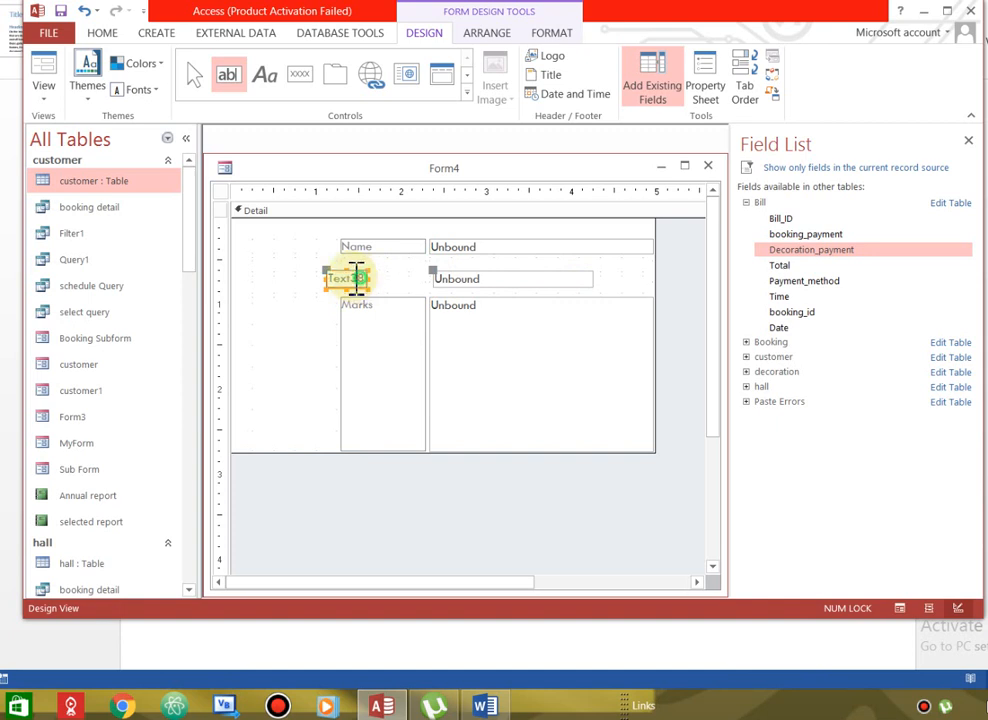
pyautogui.moveTo(357, 280); pyautogui.dragTo(310, 271)
pyautogui.press('BackSpace')
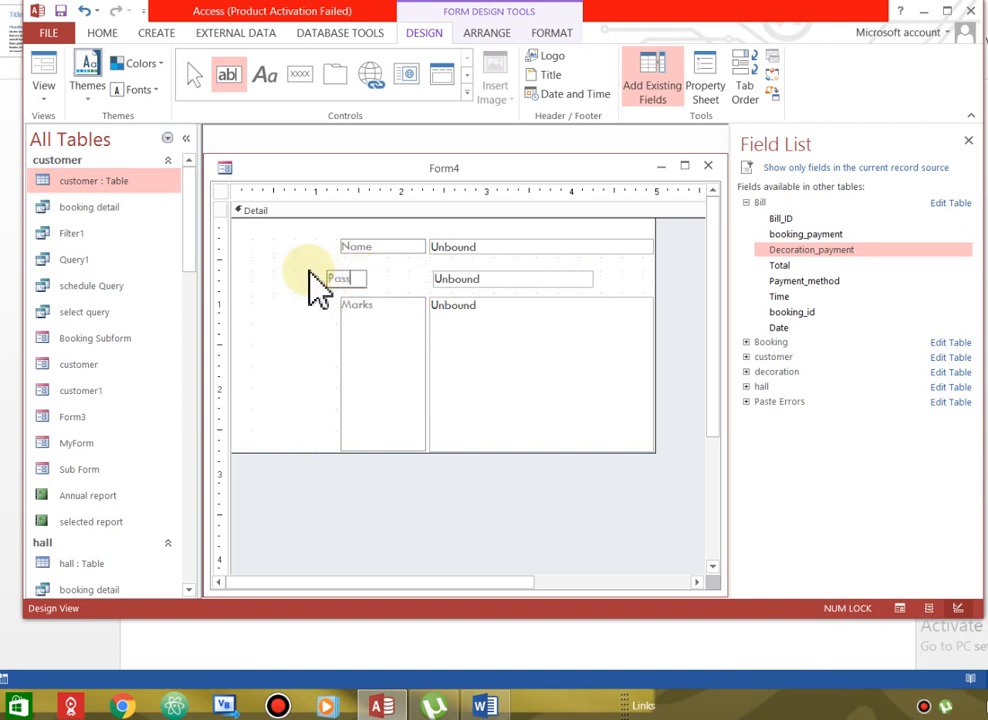
pyautogui.write('Password')
pyautogui.click(496, 276)
pyautogui.click(489, 281)
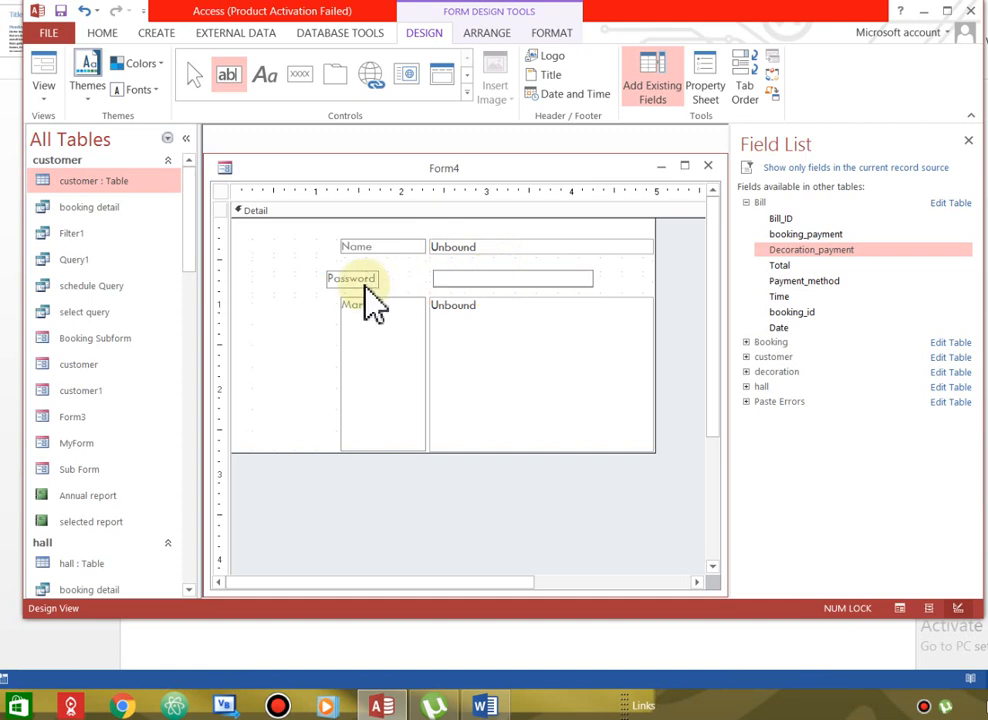
# Set the input mask of the text box beside the Password label to Password using the Input Mask Wizard.
pyautogui.click(452, 277)
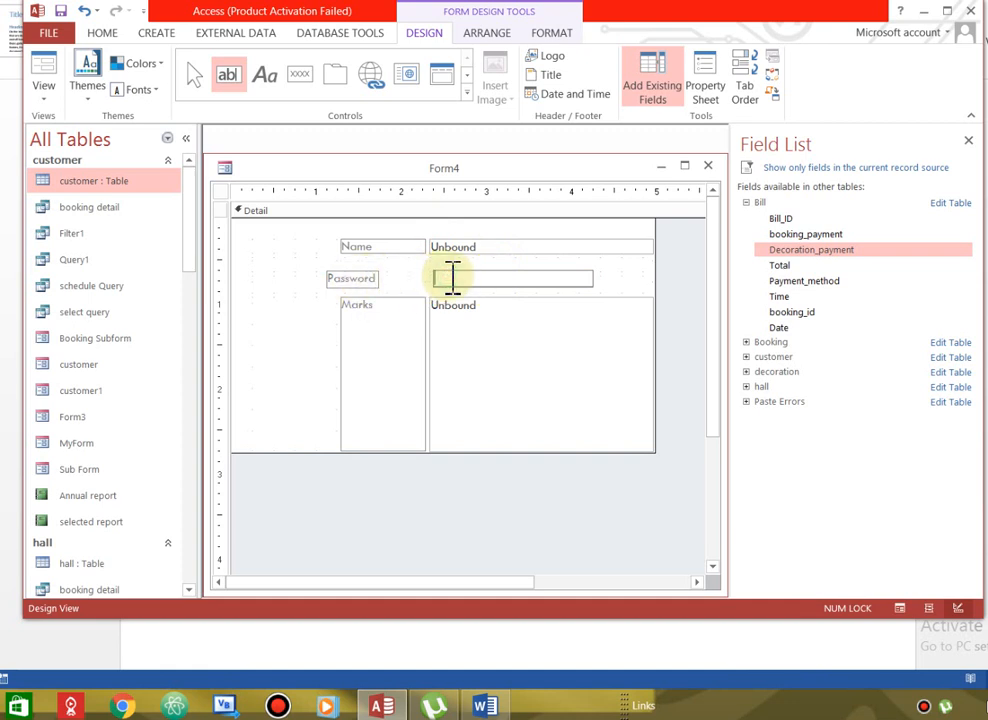
pyautogui.click(708, 92)
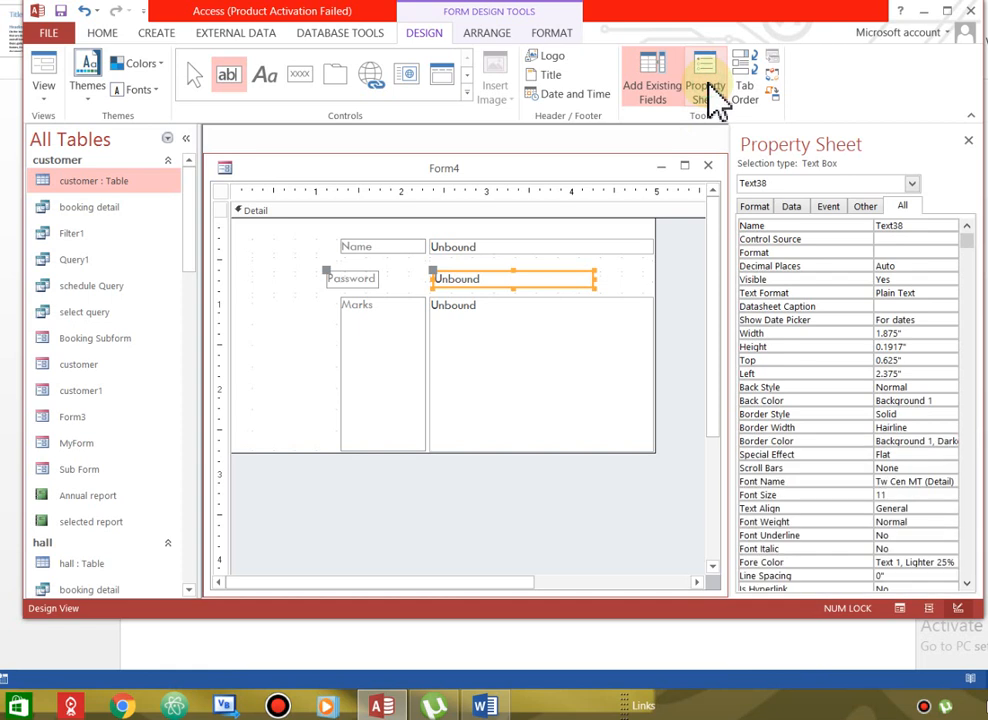
pyautogui.click(794, 208)
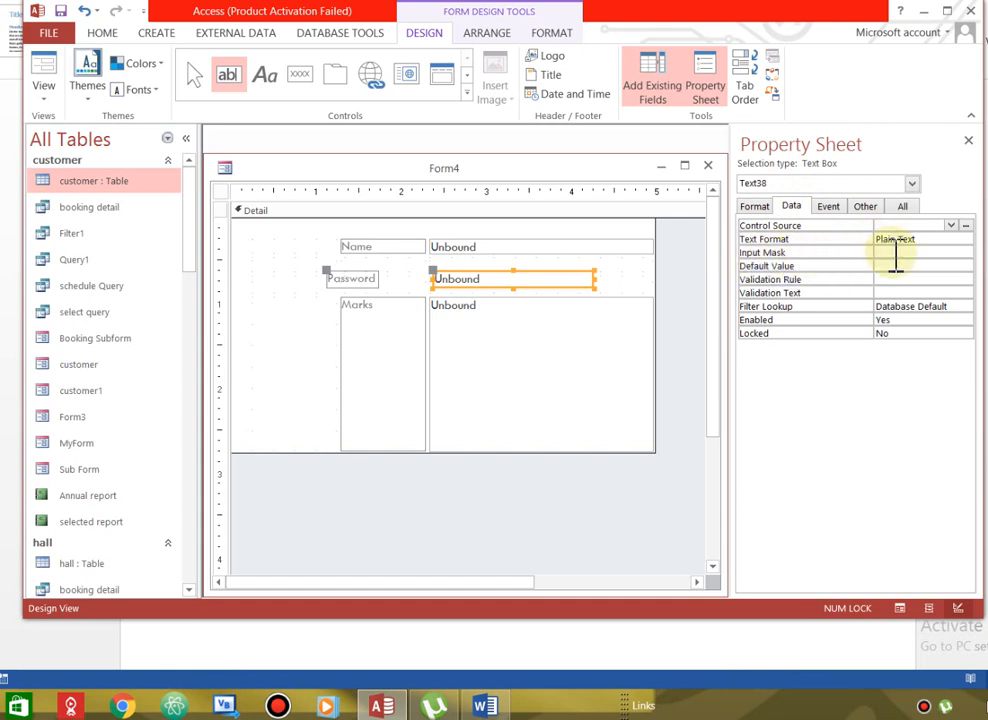
pyautogui.click(896, 254)
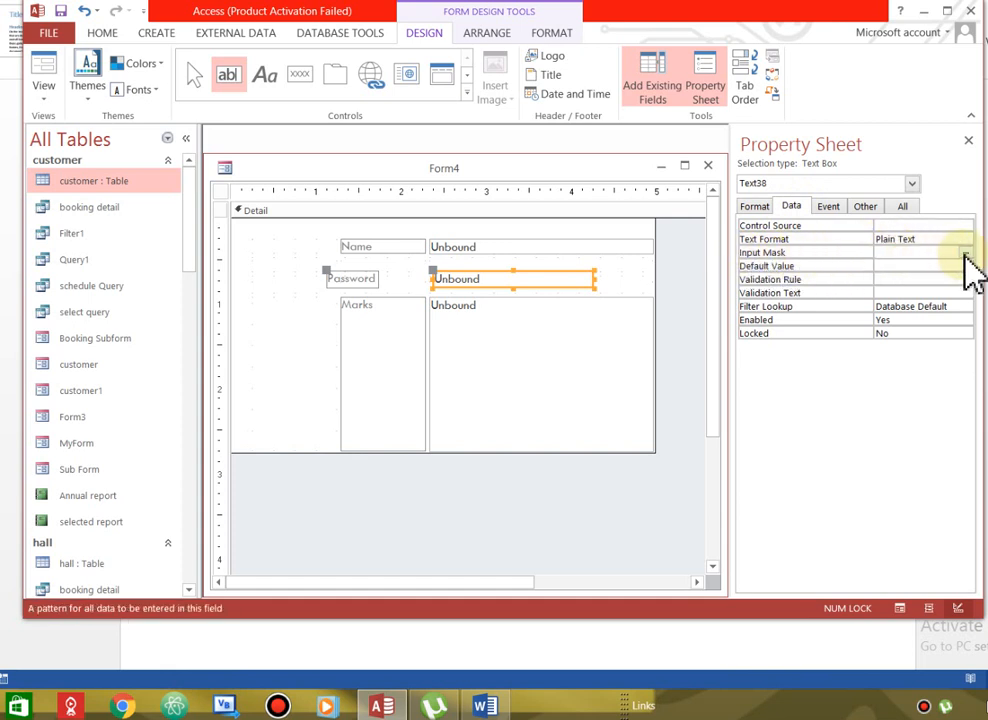
pyautogui.click(966, 253)
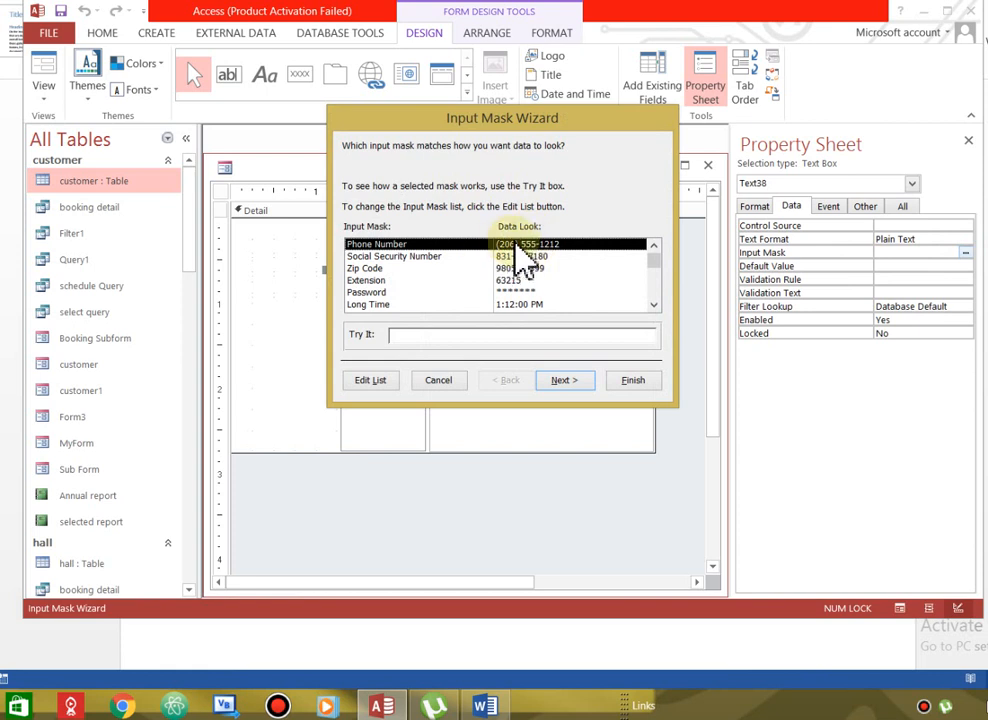
pyautogui.moveTo(657, 268); pyautogui.dragTo(672, 290)
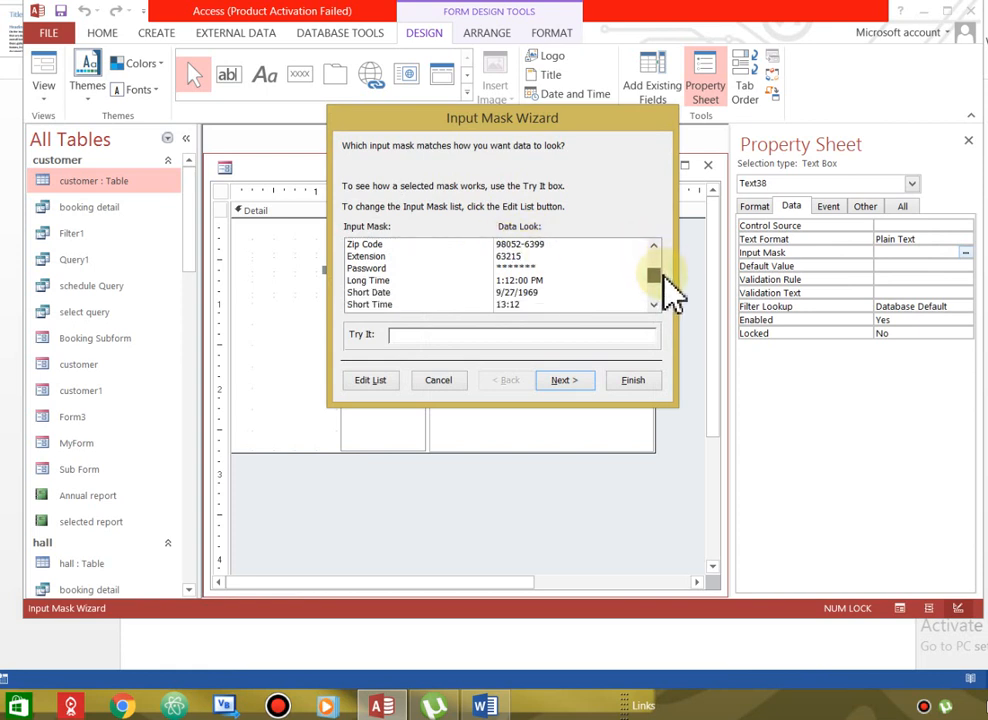
pyautogui.click(385, 268)
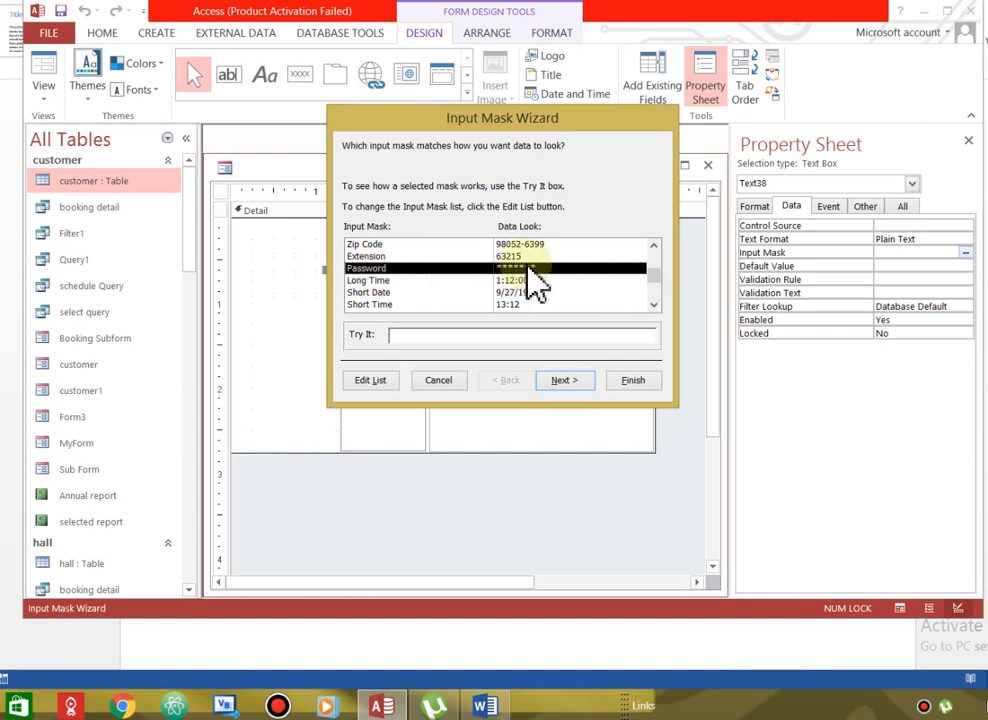
pyautogui.click(566, 381)
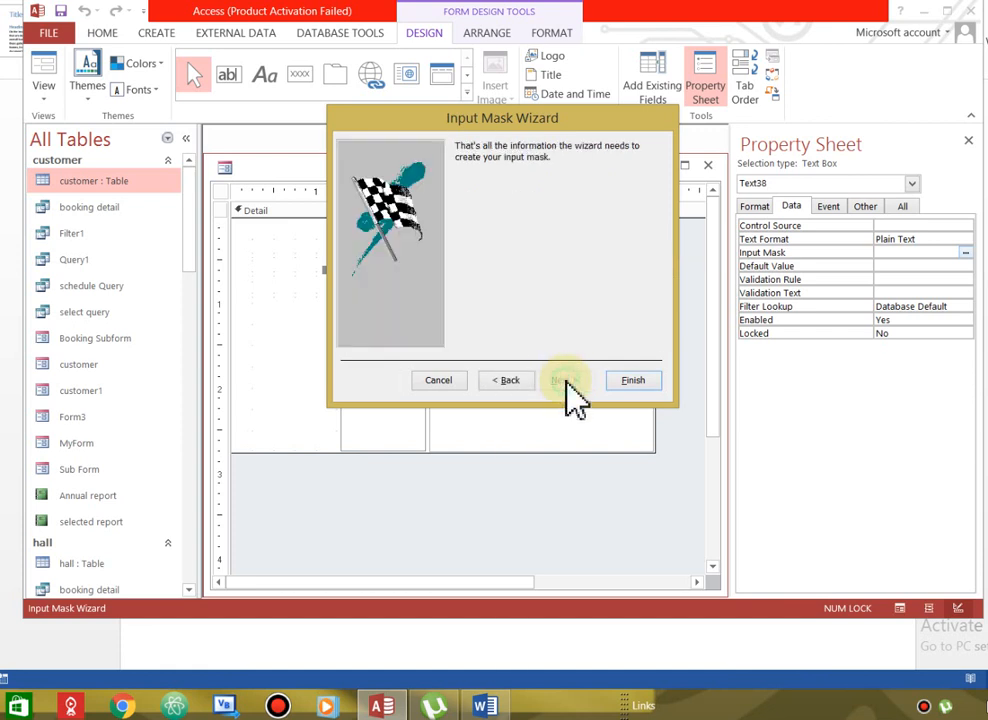
pyautogui.click(630, 388)
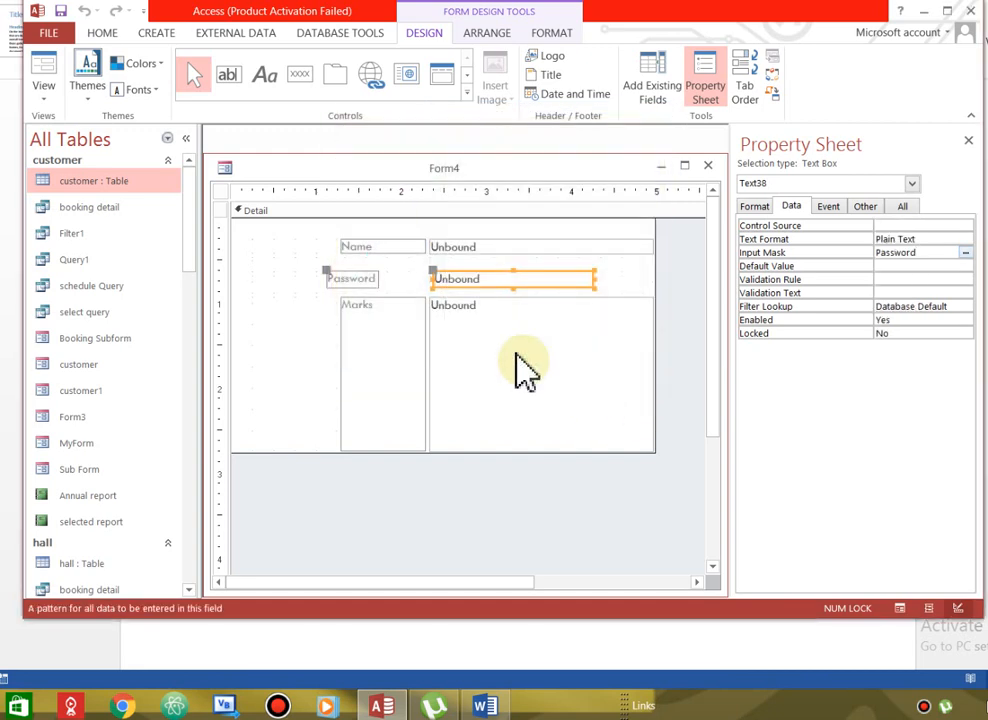
# Switch the form to Form View, enter a password in the Password field and move to the Name field to test the mask.
pyautogui.click(43, 92)
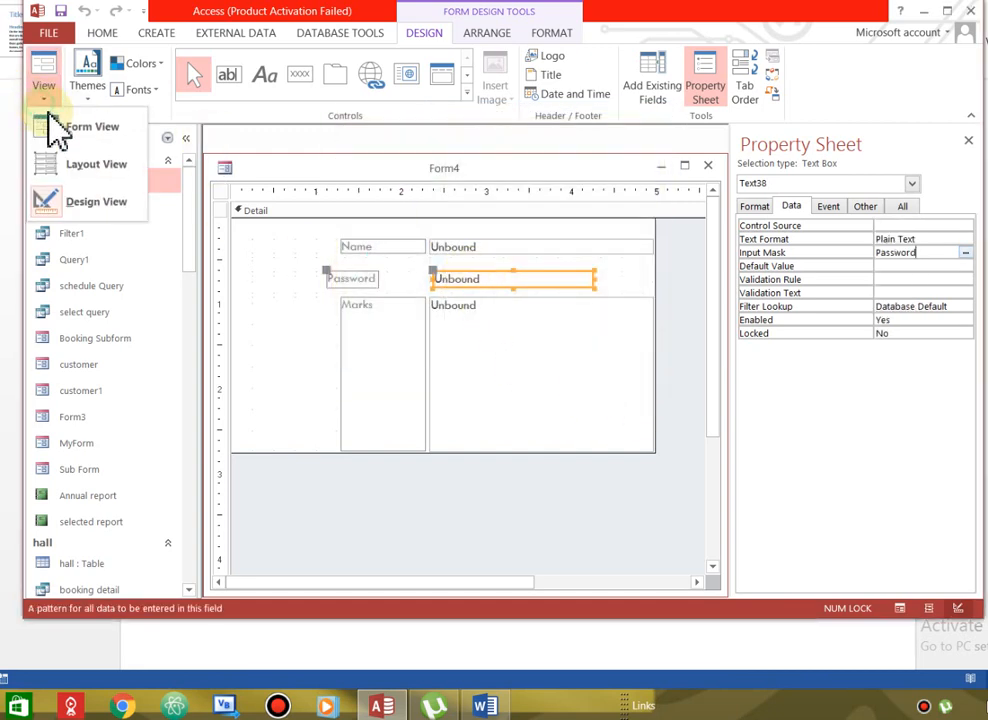
pyautogui.click(67, 138)
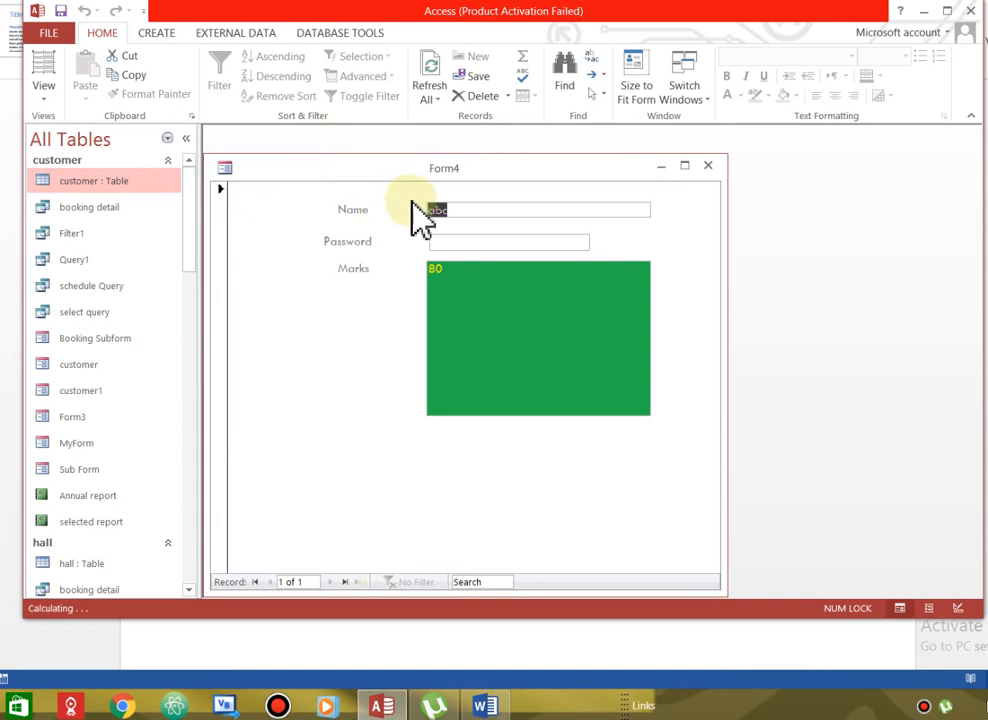
pyautogui.click(451, 243)
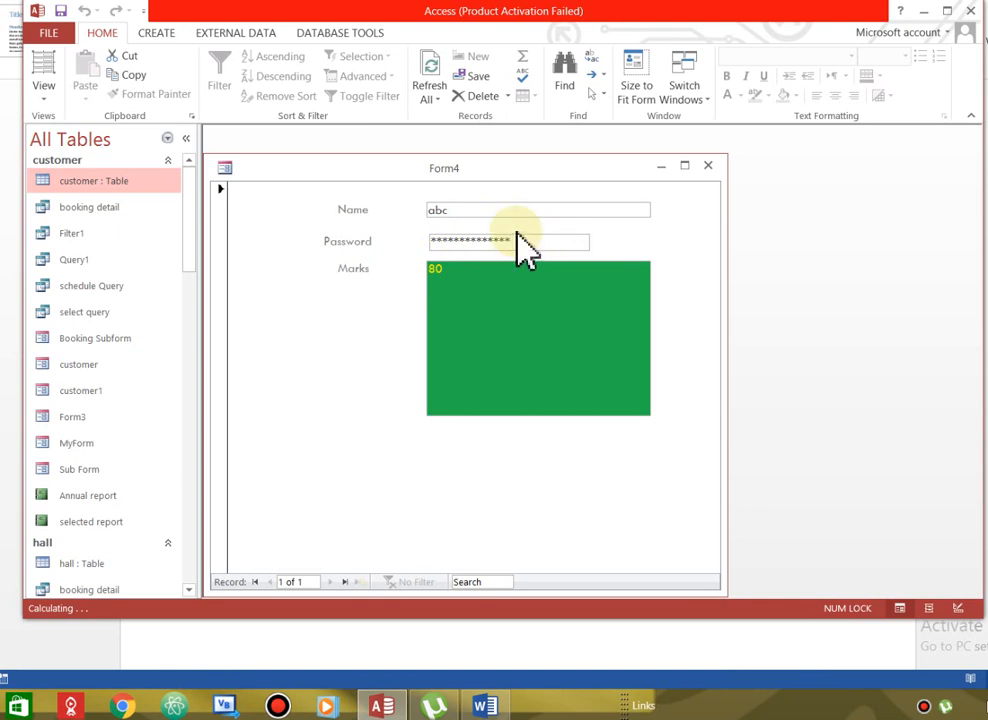
pyautogui.click(491, 212)
# Return the form to Design View and change the Marks text box to a combo box.
pyautogui.click(45, 98)
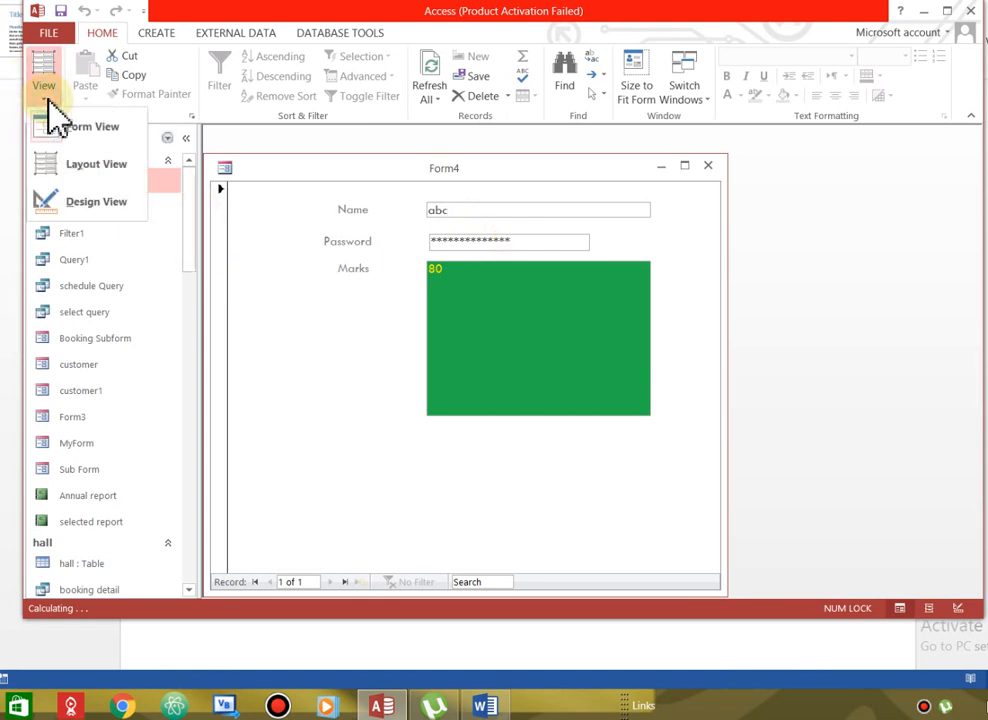
pyautogui.click(105, 203)
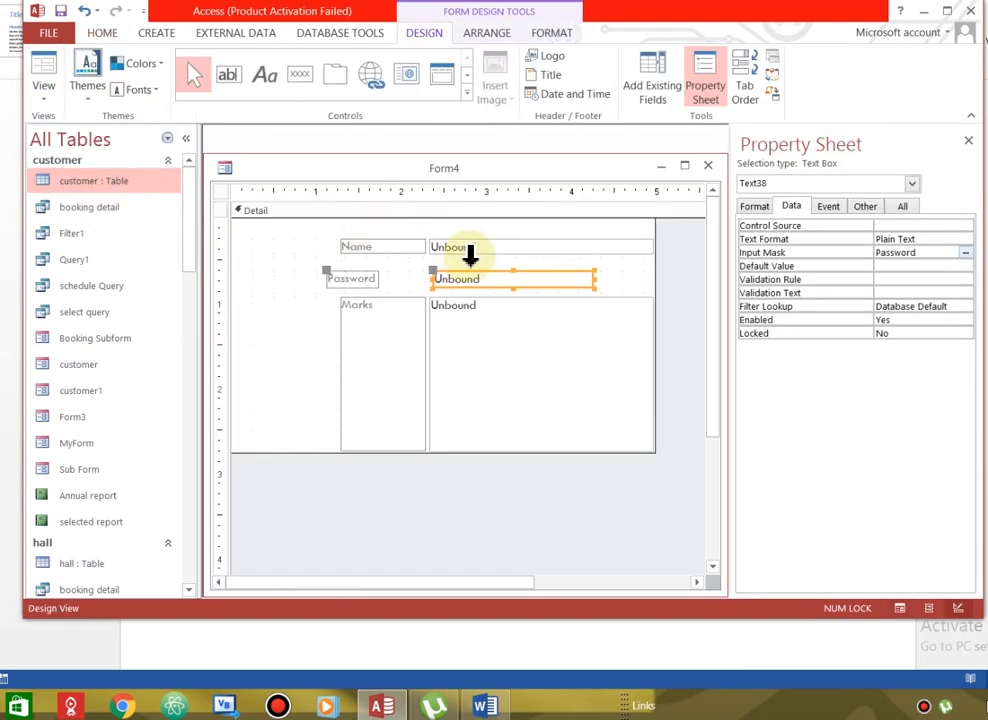
pyautogui.click(486, 306)
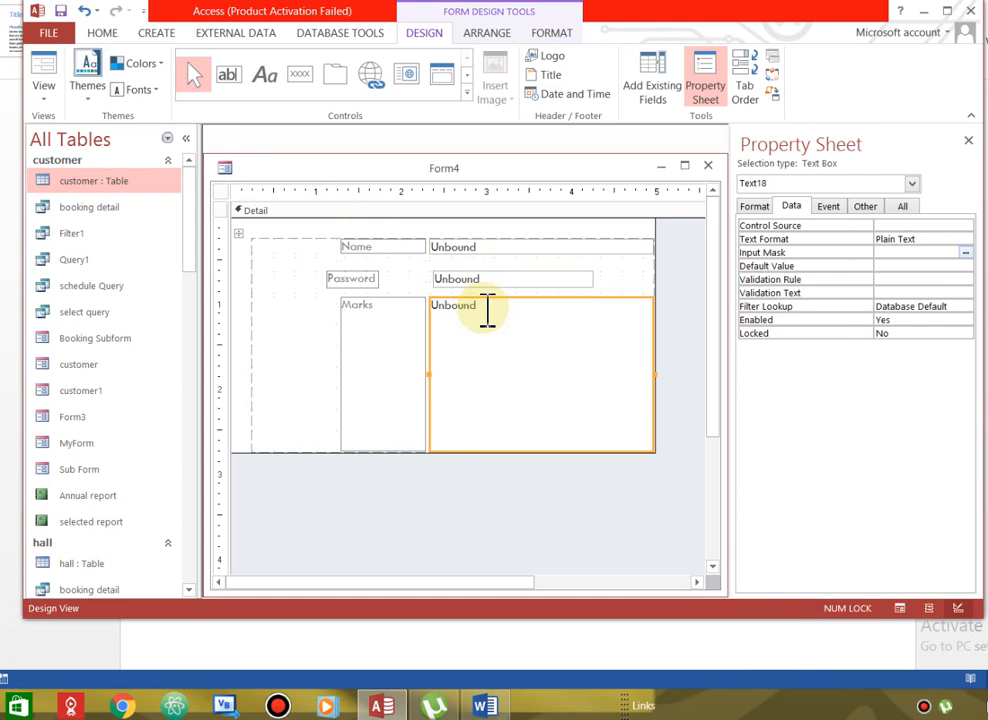
pyautogui.rightClick(486, 310)
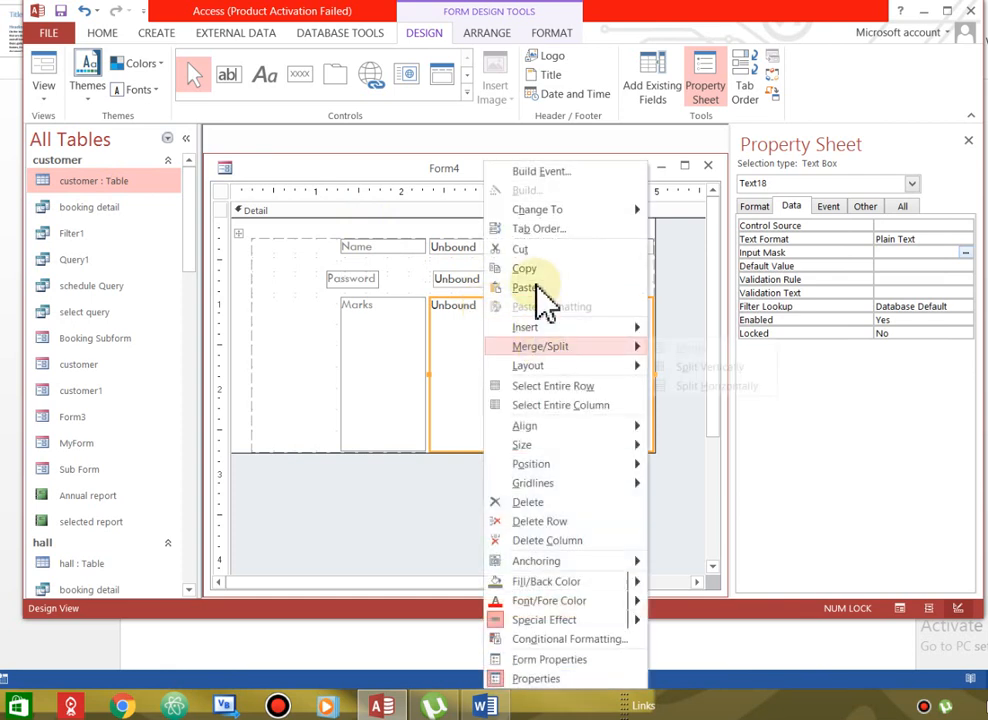
pyautogui.click(419, 405)
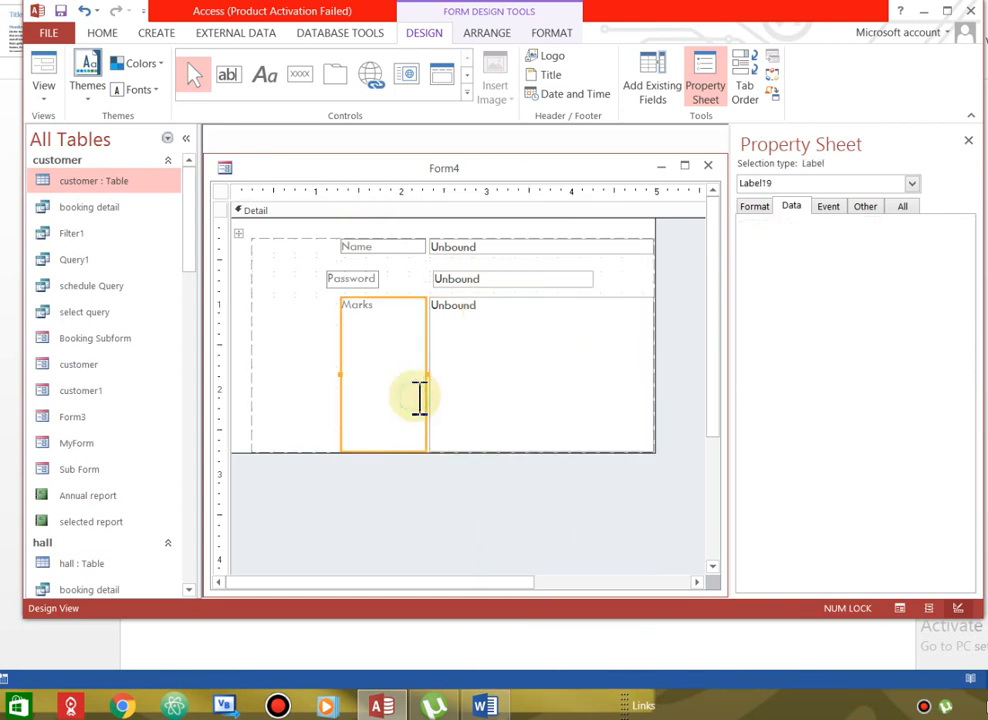
pyautogui.click(478, 368)
pyautogui.rightClick(481, 370)
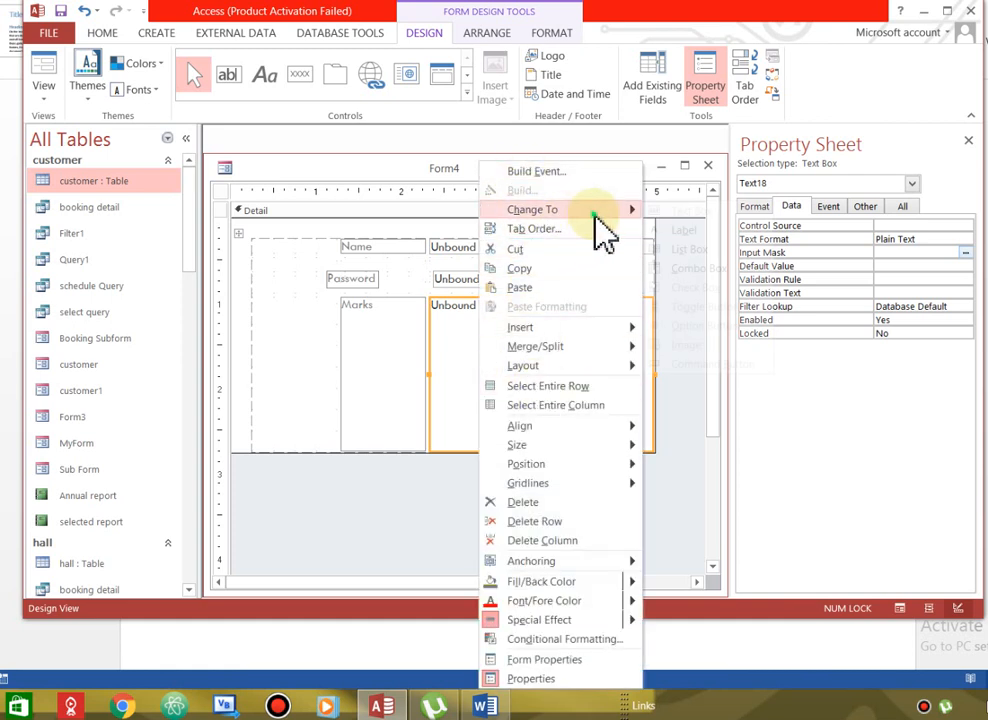
pyautogui.moveTo(595, 212)
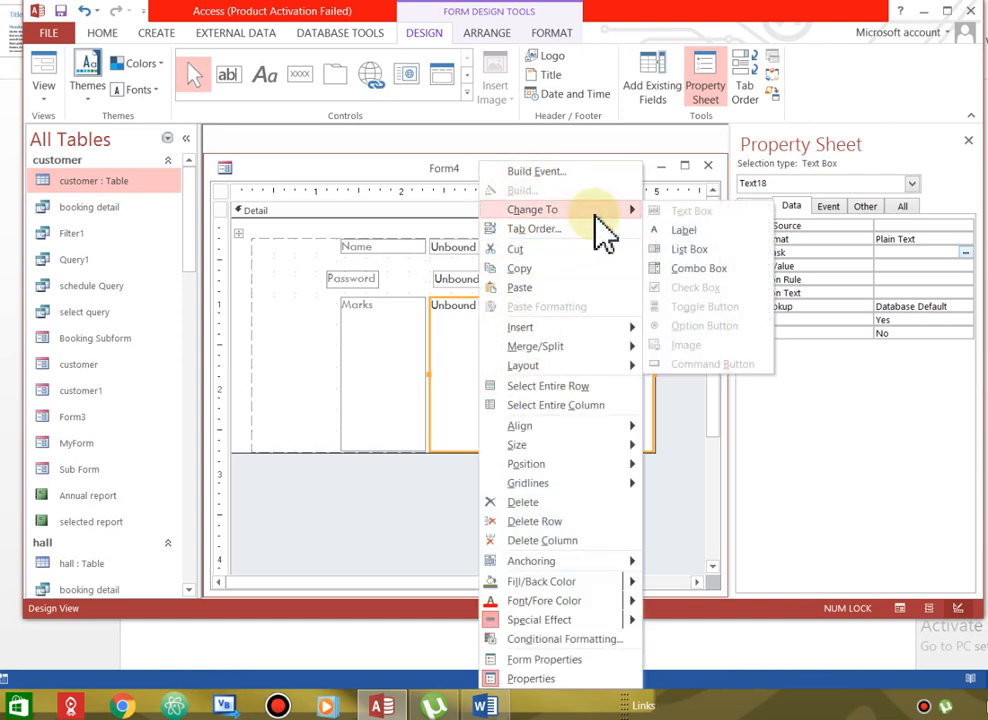
pyautogui.click(700, 269)
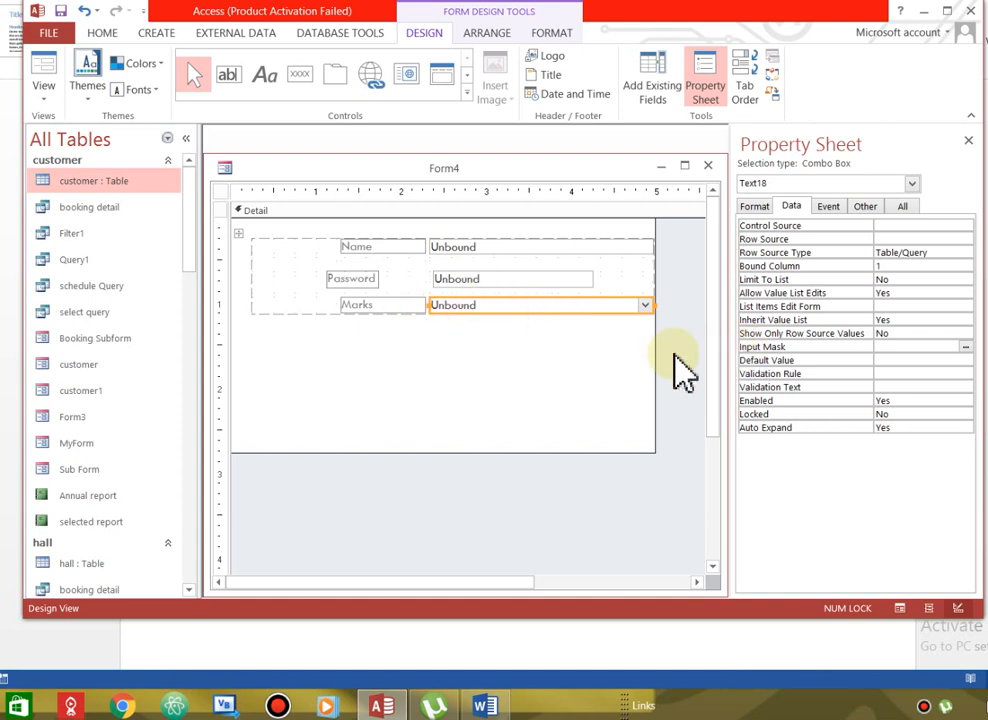
# Switch to Form View, open the Marks combo box list, enter 25 in Marks and move to the Name field.
pyautogui.click(43, 90)
pyautogui.click(88, 127)
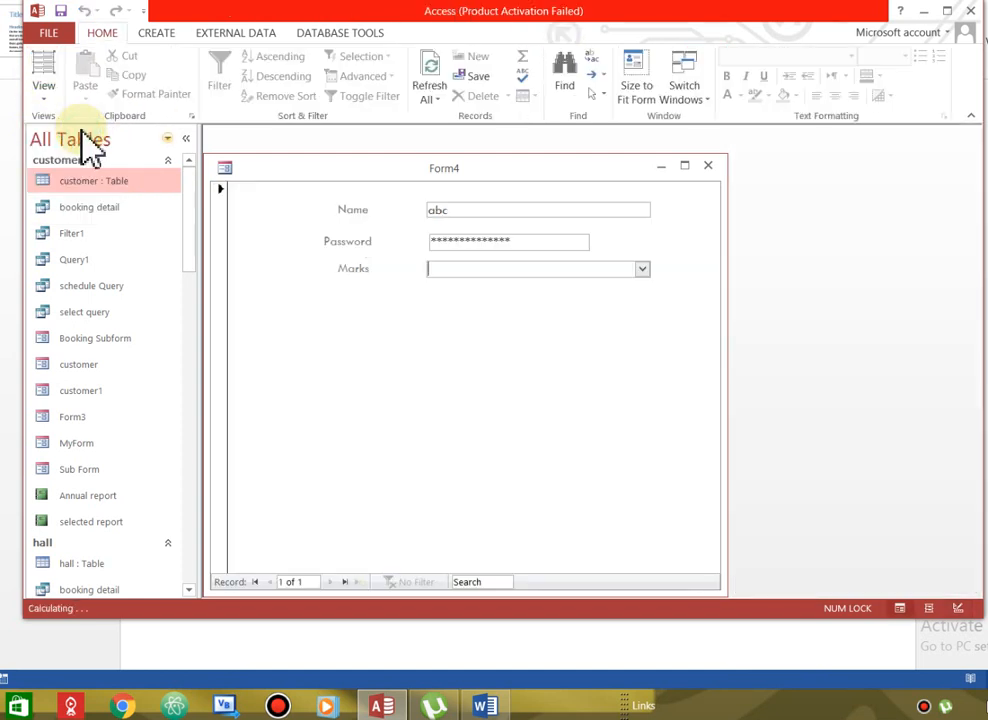
pyautogui.click(643, 270)
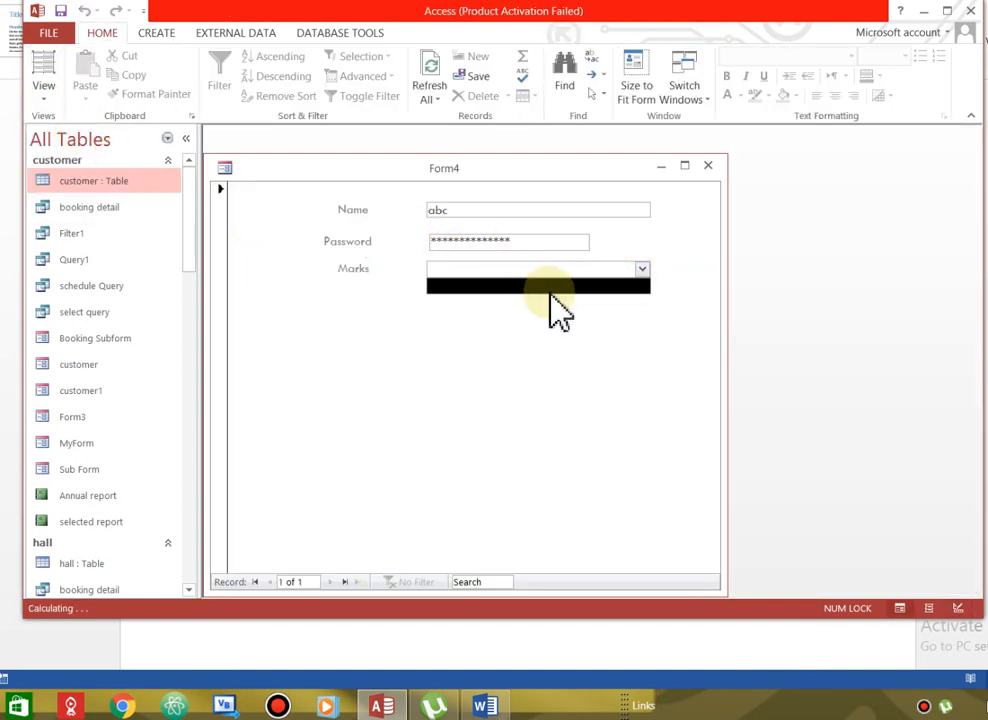
pyautogui.click(536, 419)
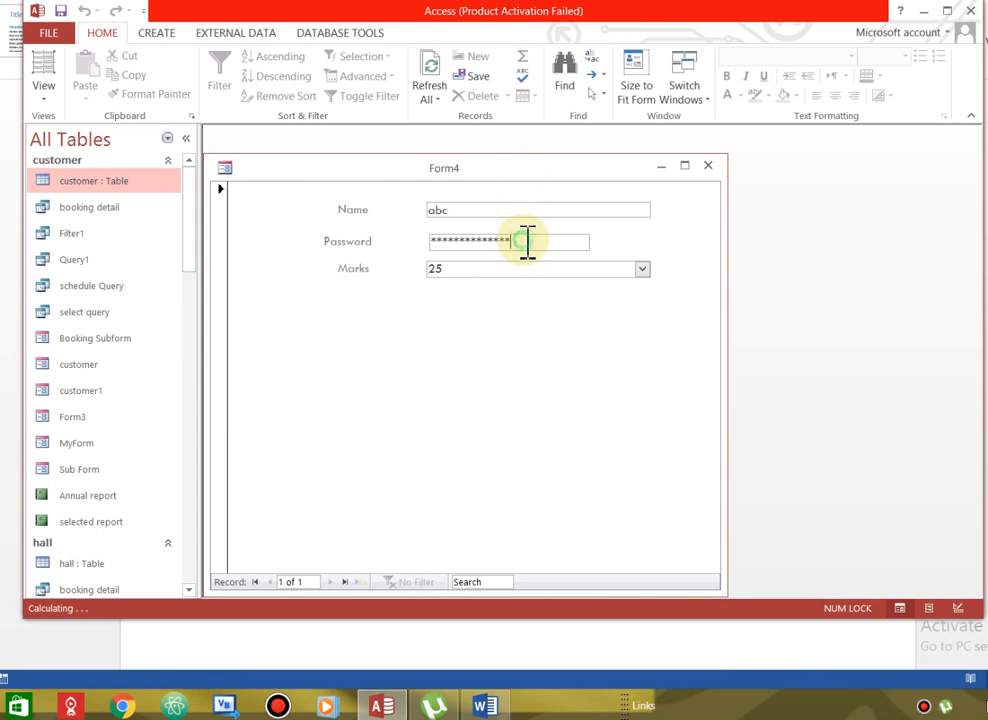
pyautogui.click(523, 209)
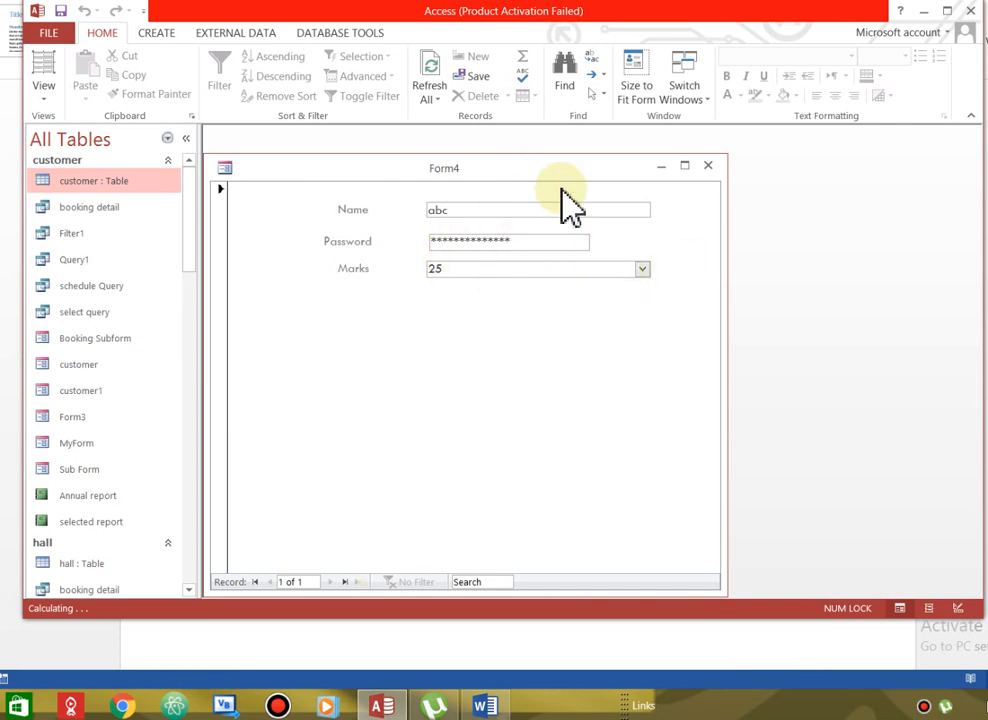
# Return the form to Design View and close Form4 without saving its design changes.
pyautogui.click(55, 93)
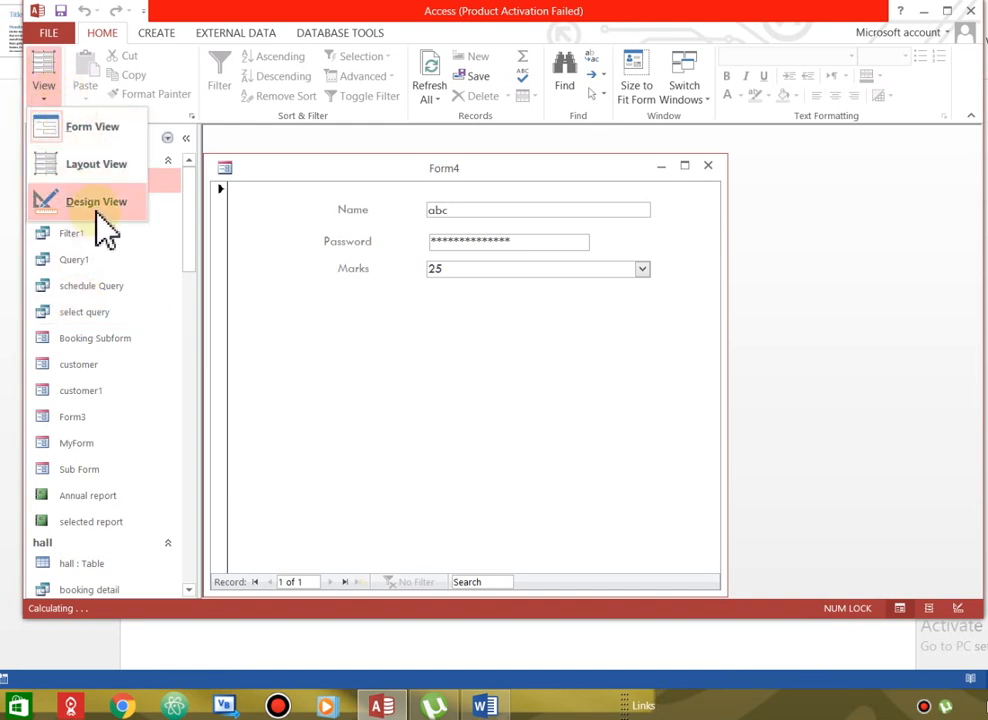
pyautogui.click(68, 204)
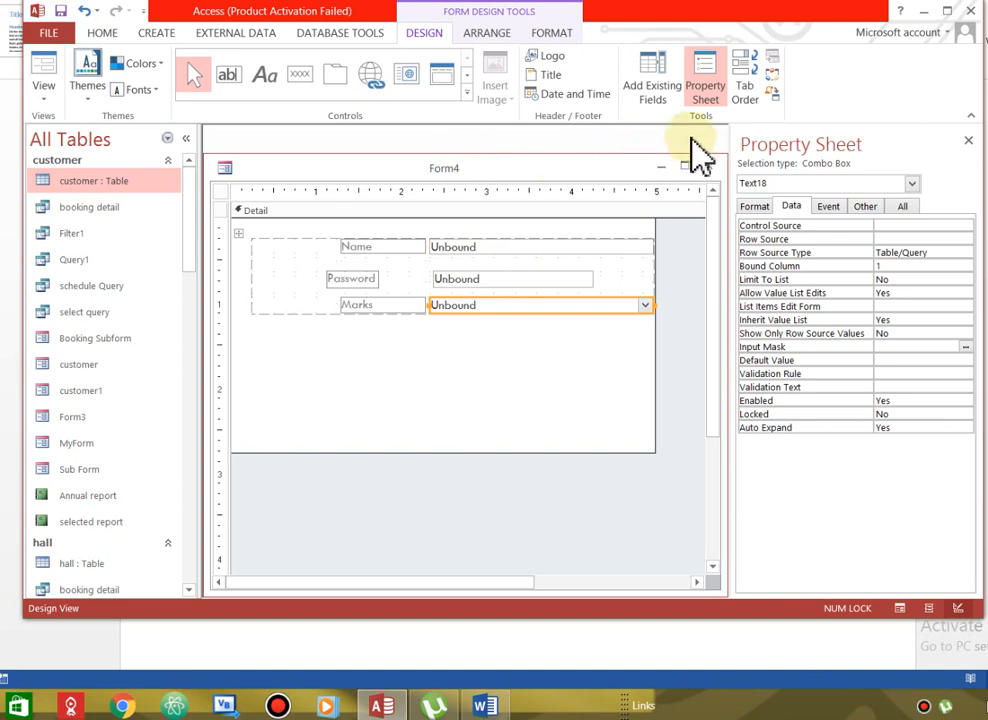
pyautogui.click(709, 166)
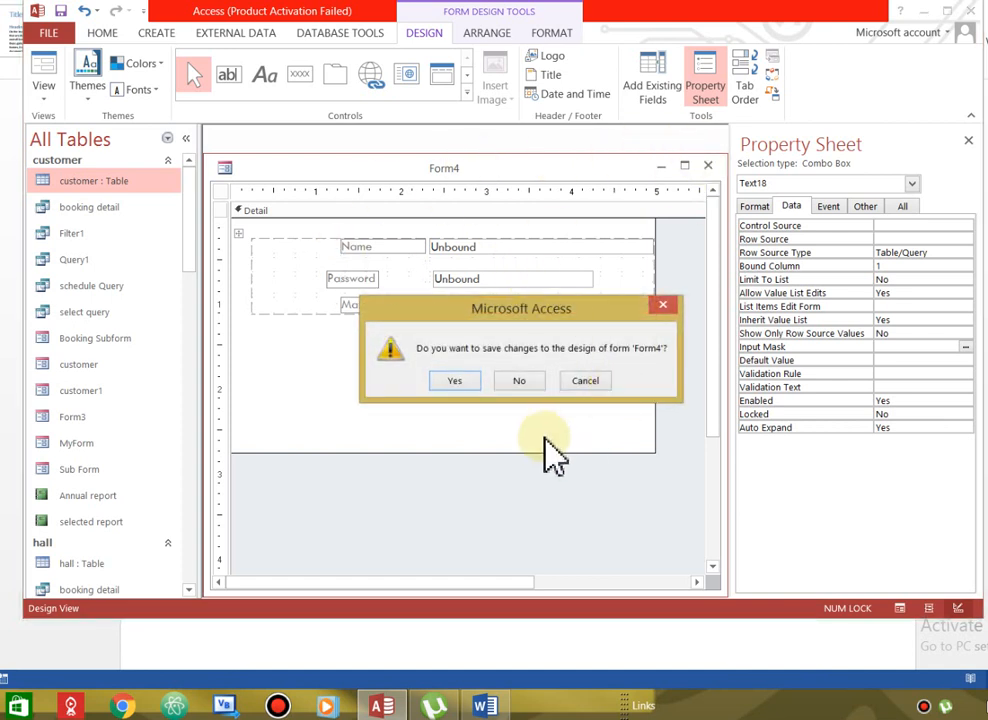
pyautogui.click(522, 381)
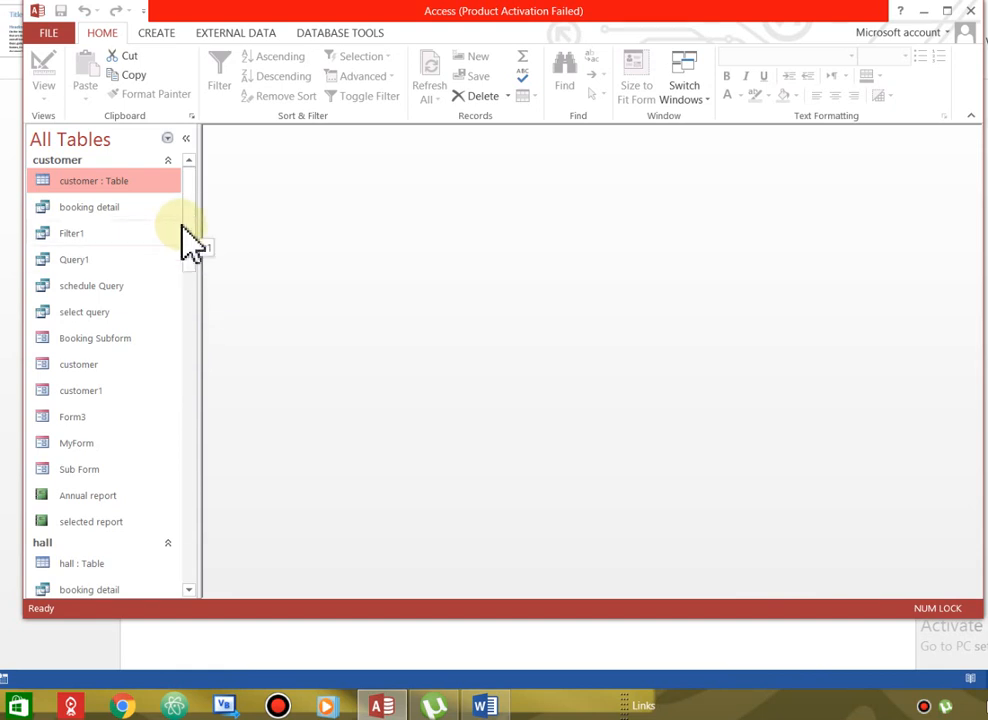
# Create a new blank table in the database.
pyautogui.click(152, 32)
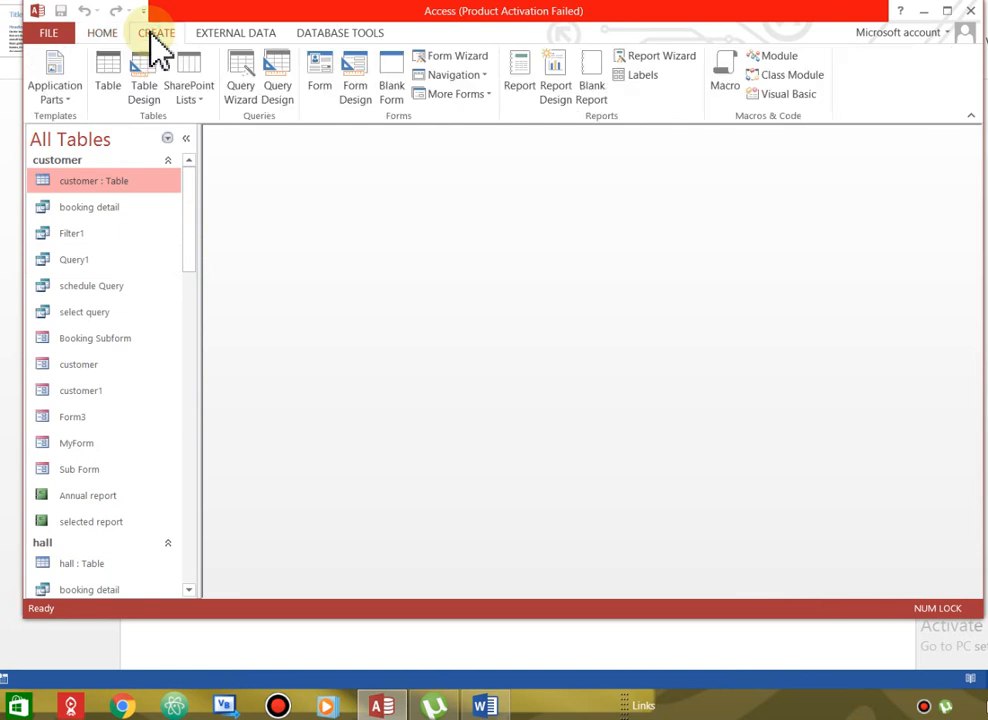
pyautogui.click(108, 65)
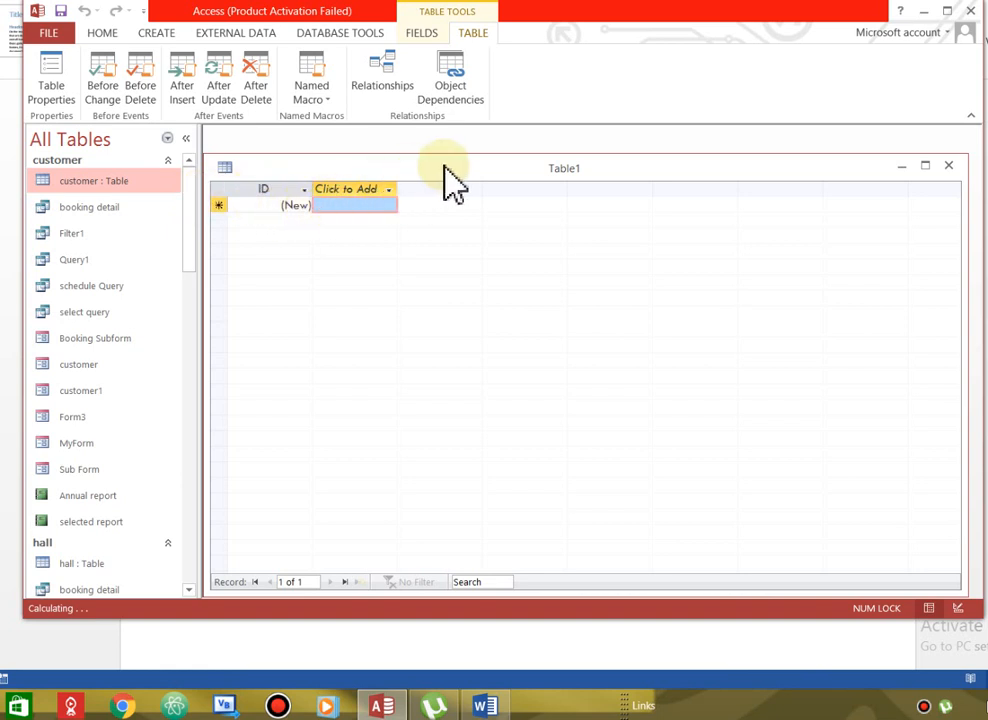
# Open the new table in Design View, saving it as Table1.
pyautogui.rightClick(419, 163)
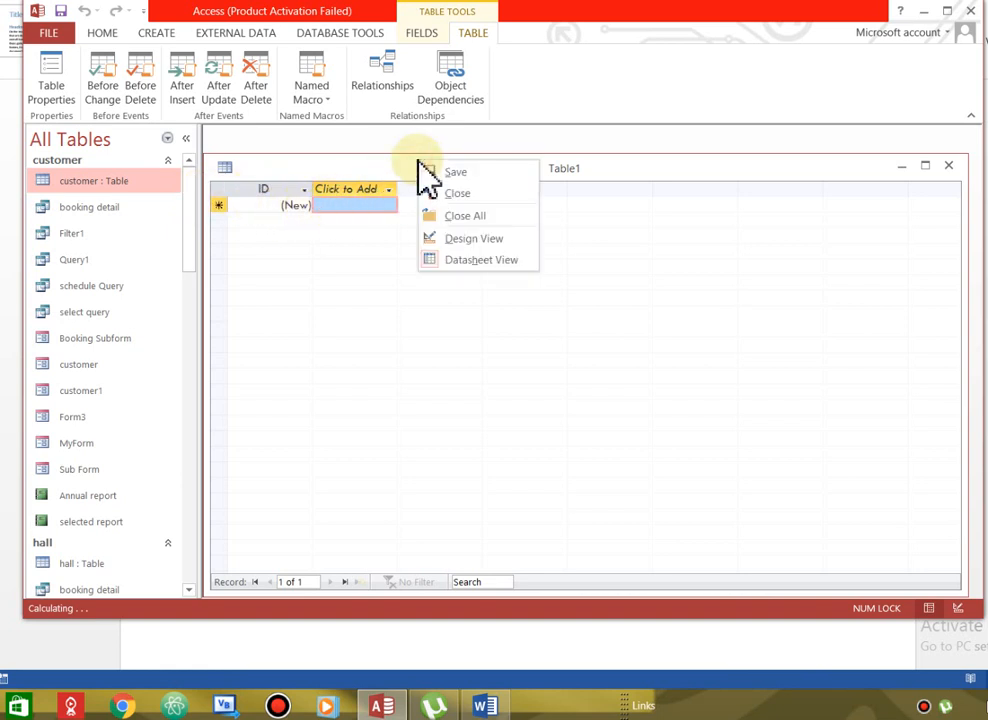
pyautogui.click(476, 240)
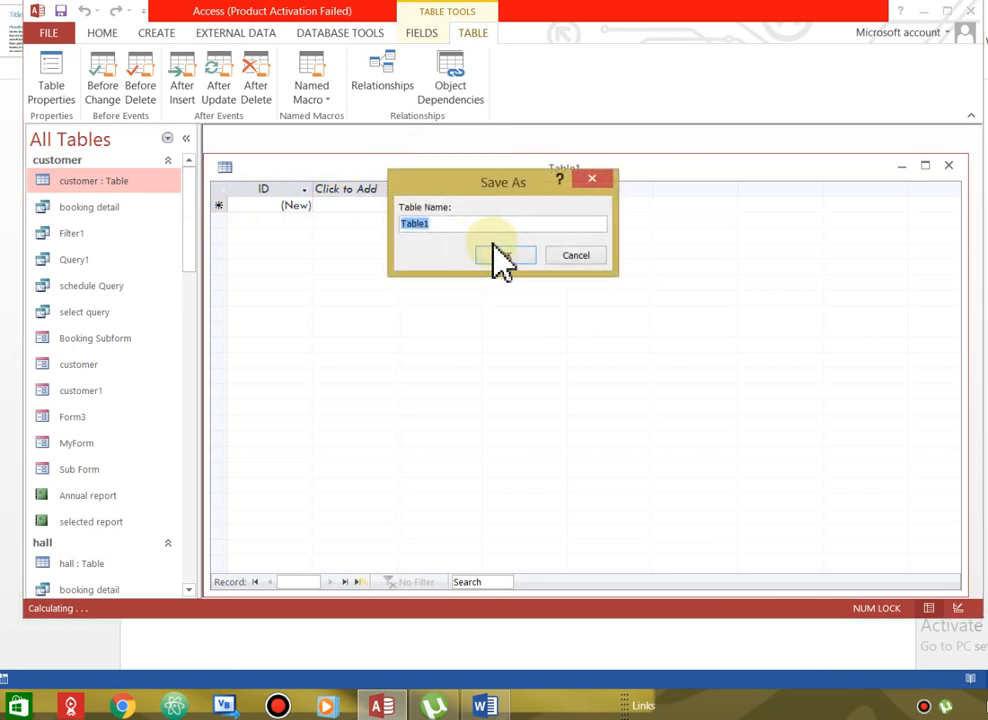
pyautogui.click(508, 256)
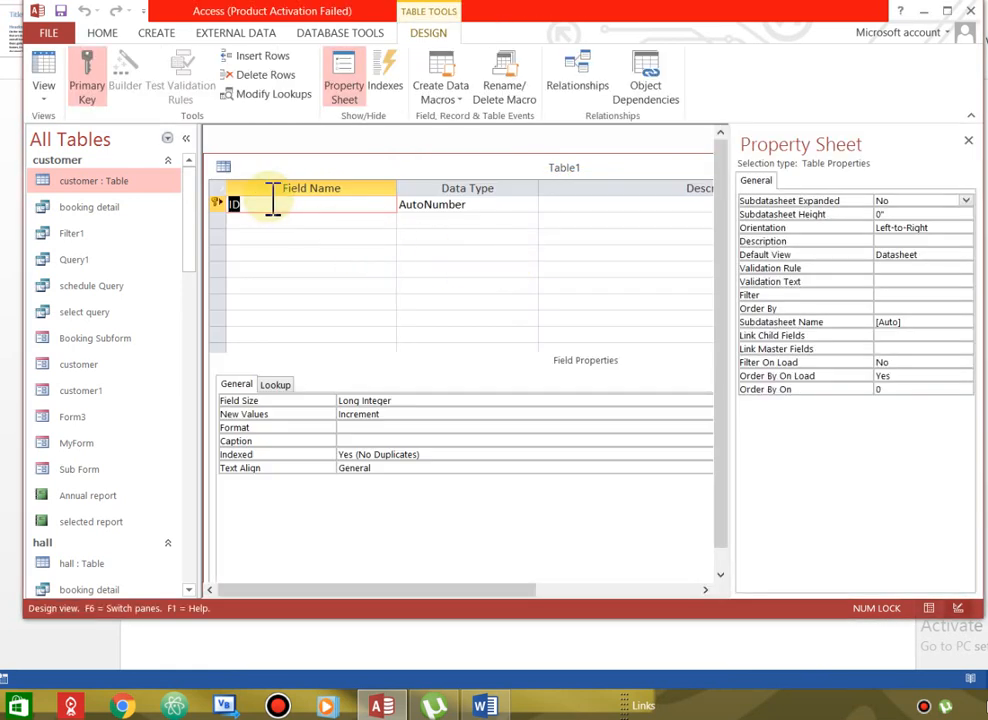
# Clear the name of the ID field and try to toggle the primary key on that unnamed field.
pyautogui.click(270, 204)
pyautogui.press('BackSpace')
pyautogui.press('BackSpace')
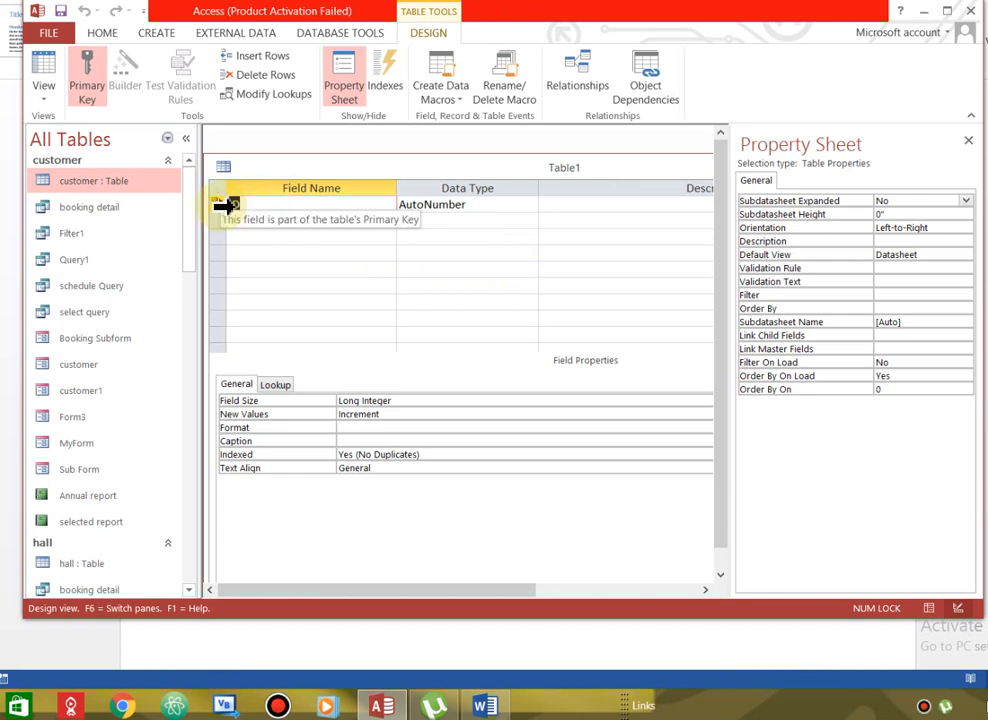
pyautogui.click(463, 204)
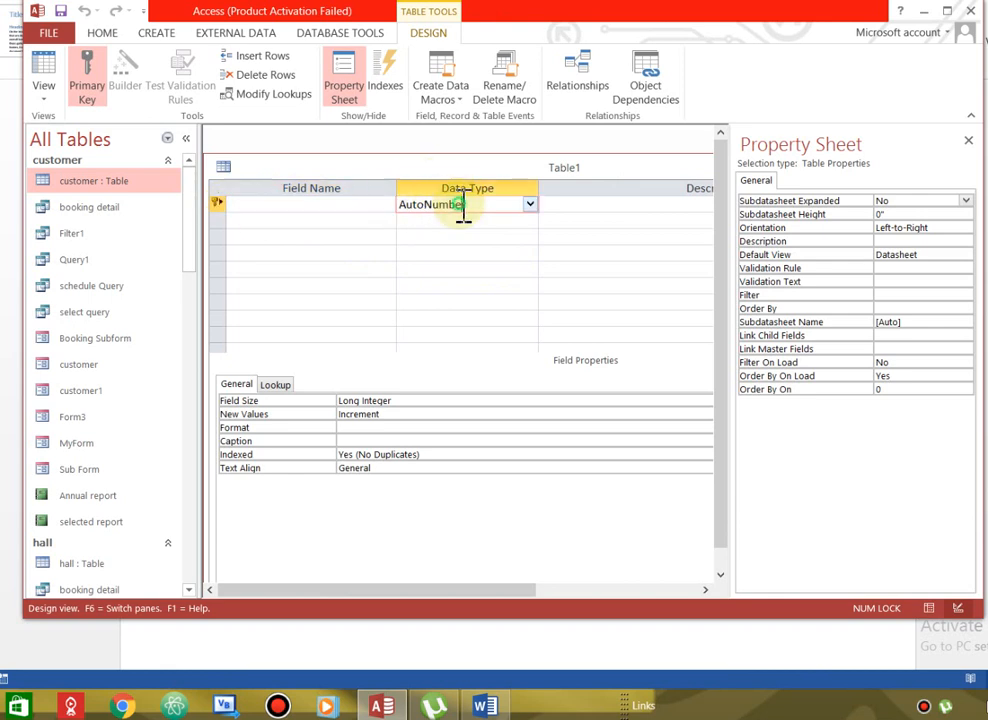
pyautogui.rightClick(463, 209)
pyautogui.click(484, 218)
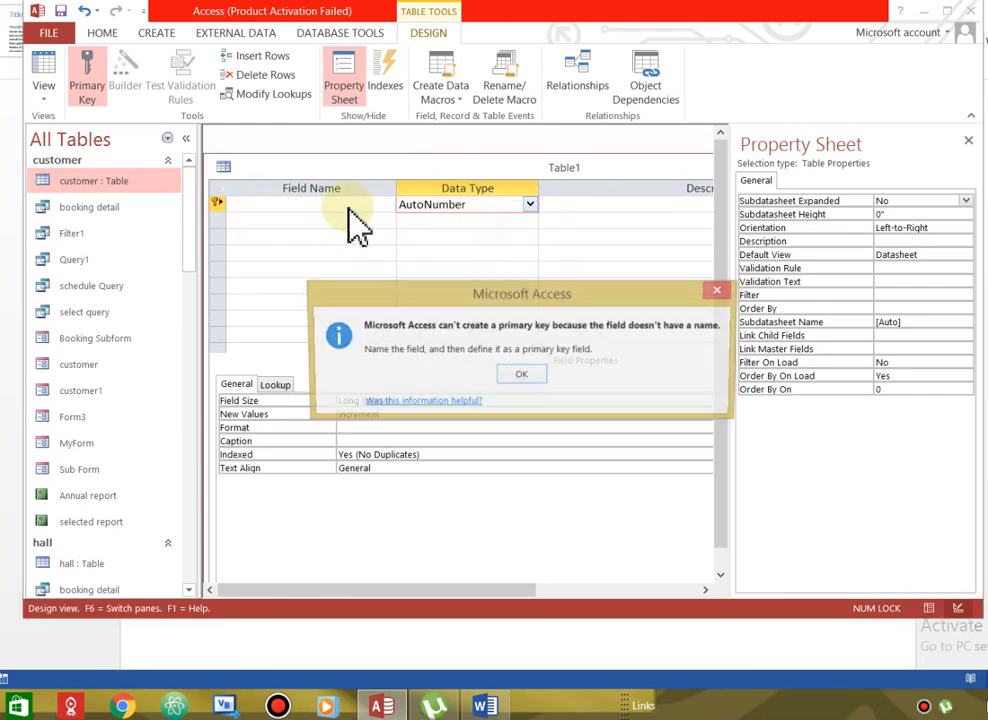
pyautogui.click(542, 376)
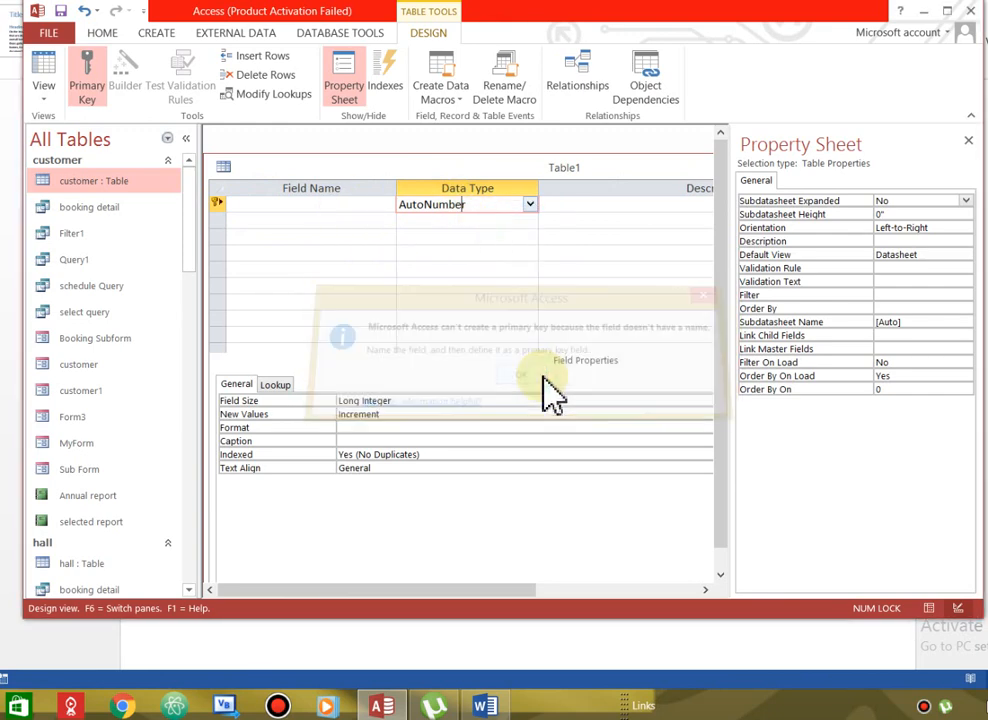
# Set the first field's data type to Short Text and name it Name, accepting the reserved word.
pyautogui.click(530, 205)
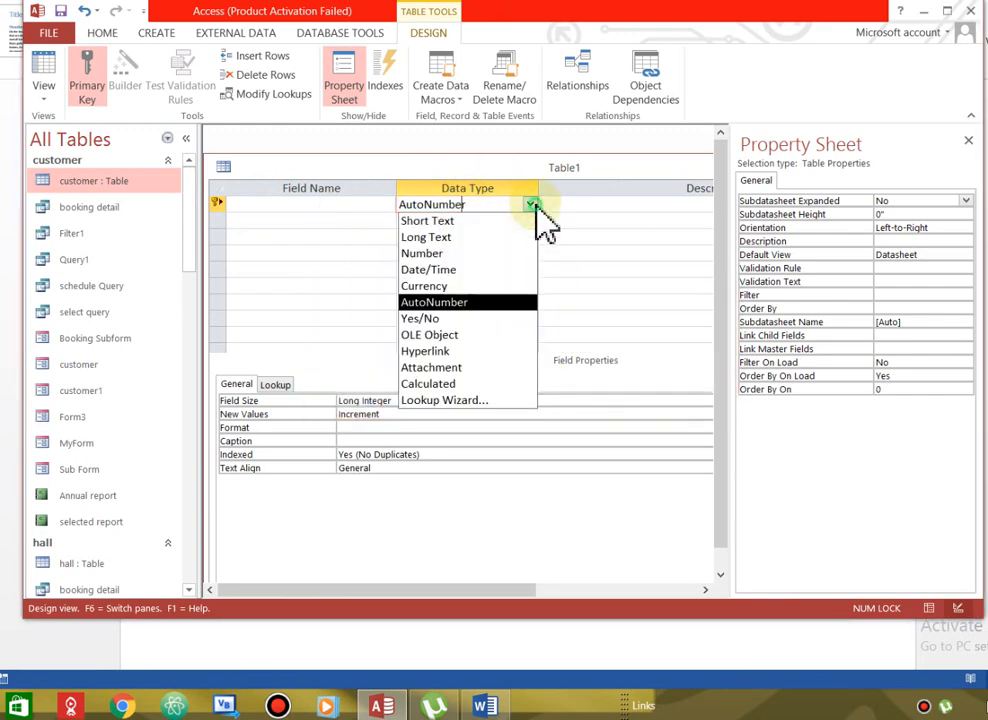
pyautogui.click(432, 220)
pyautogui.click(382, 206)
pyautogui.write('Name')
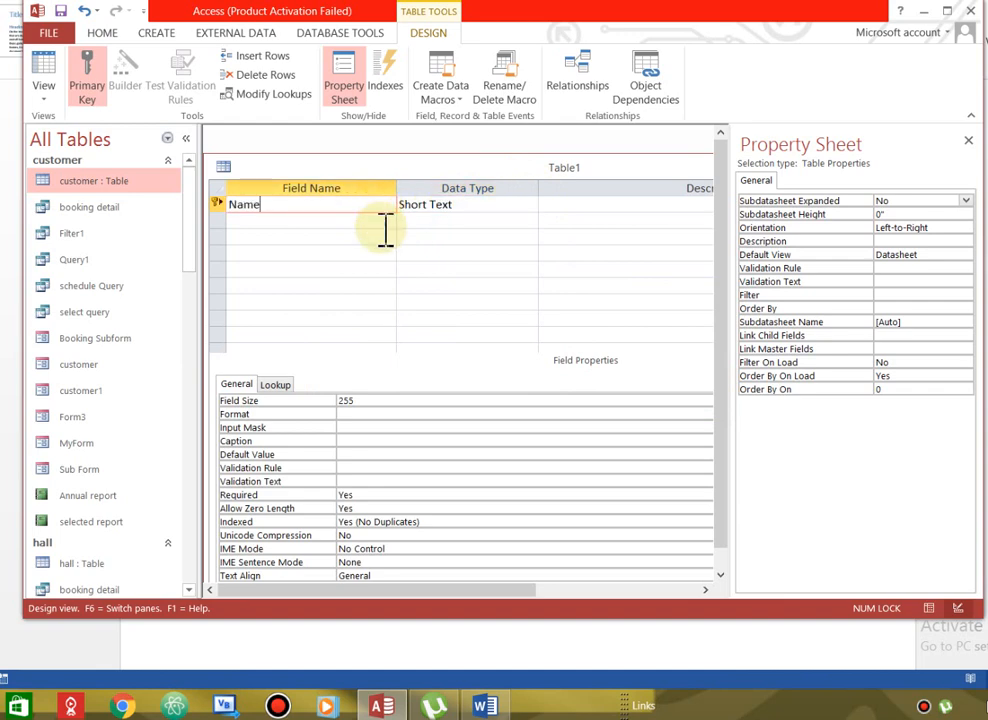
pyautogui.click(384, 228)
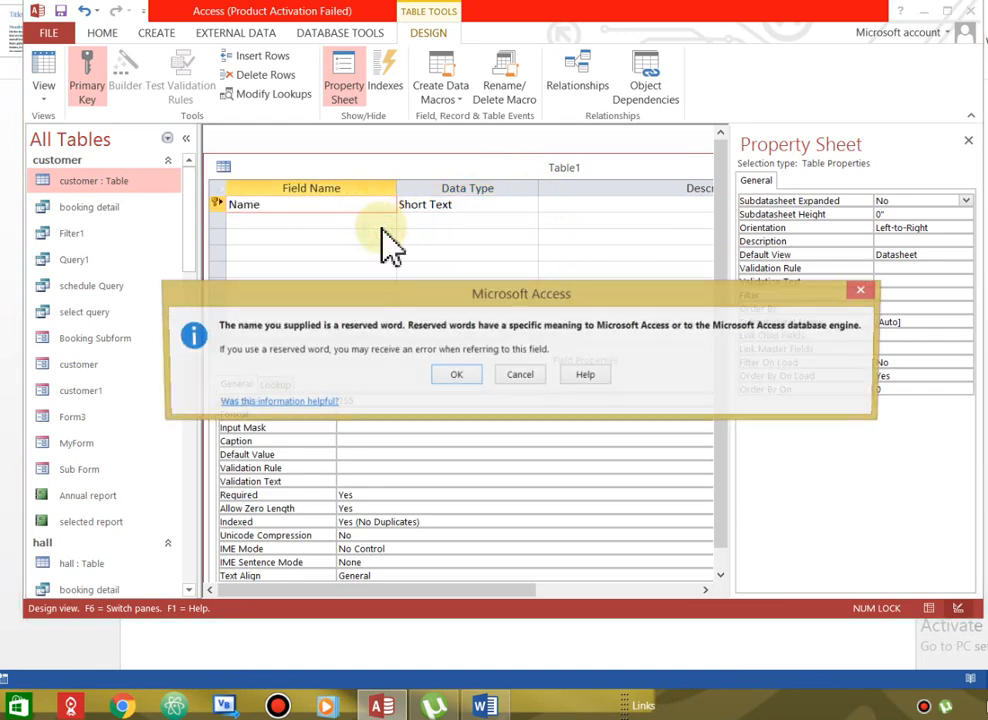
pyautogui.click(461, 383)
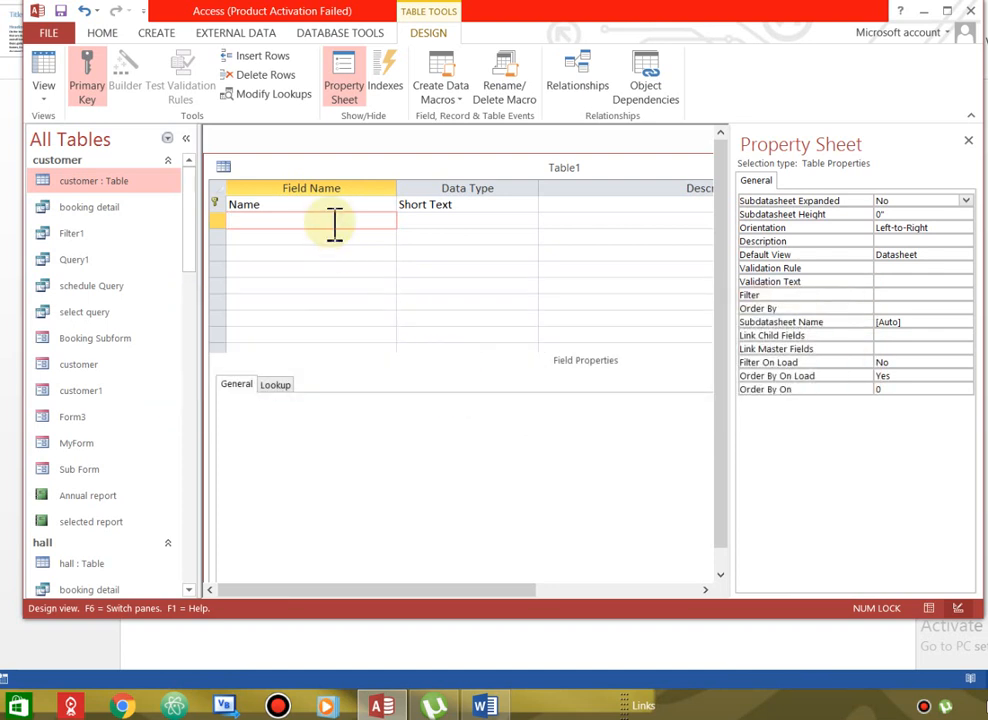
# Add three Short Text fields named Class, Fee and Session below the Name field.
pyautogui.write('Class')
pyautogui.click(424, 221)
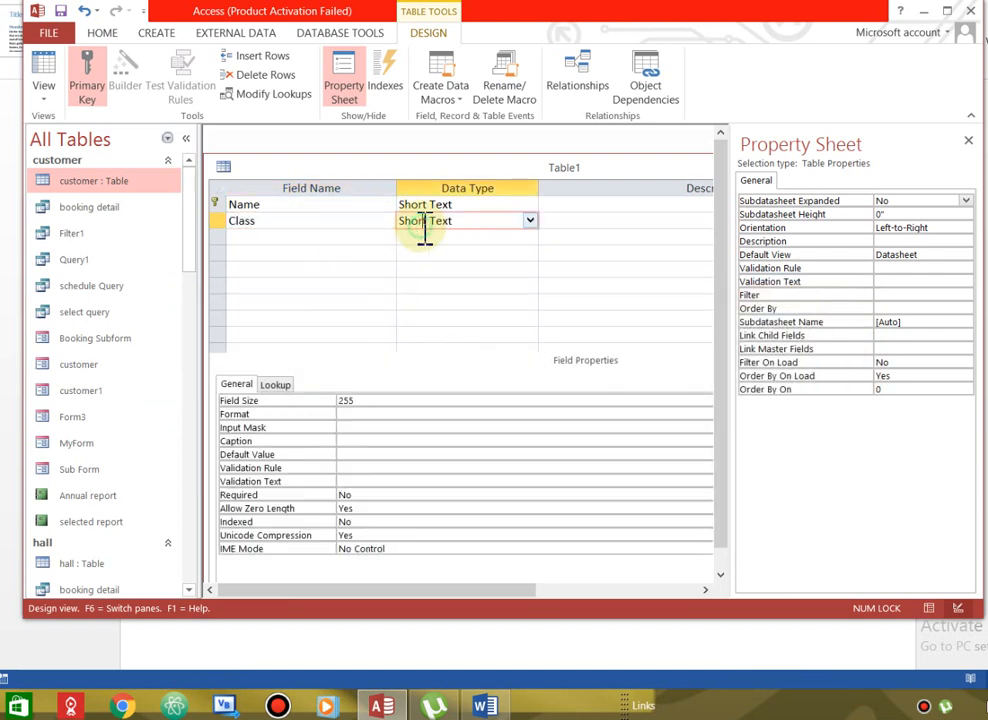
pyautogui.click(336, 239)
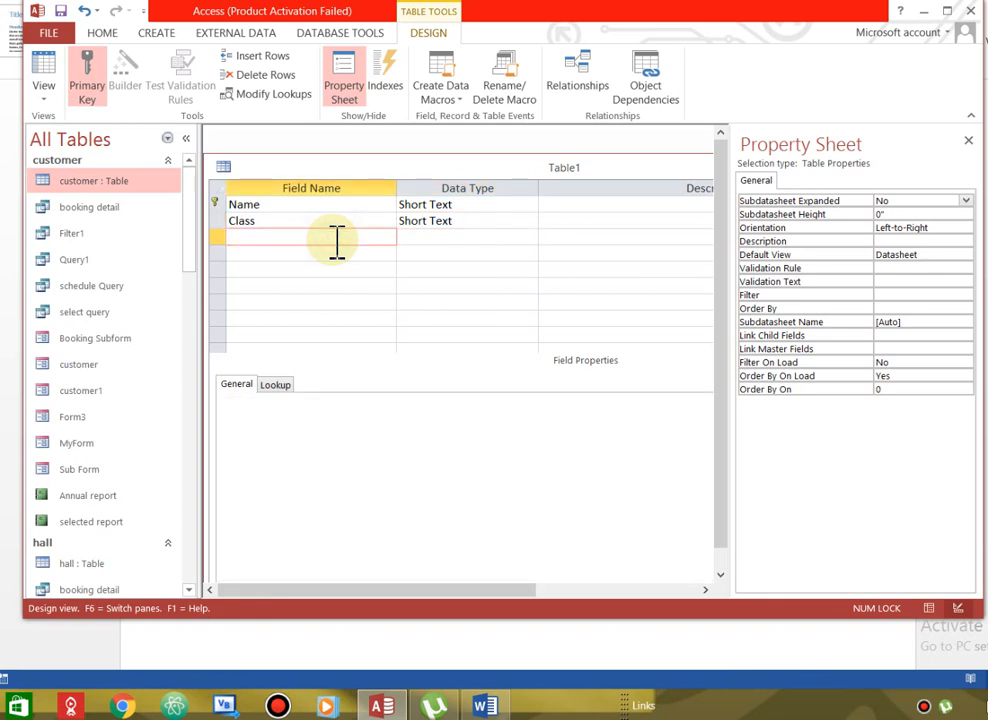
pyautogui.write('Fee')
pyautogui.click(358, 257)
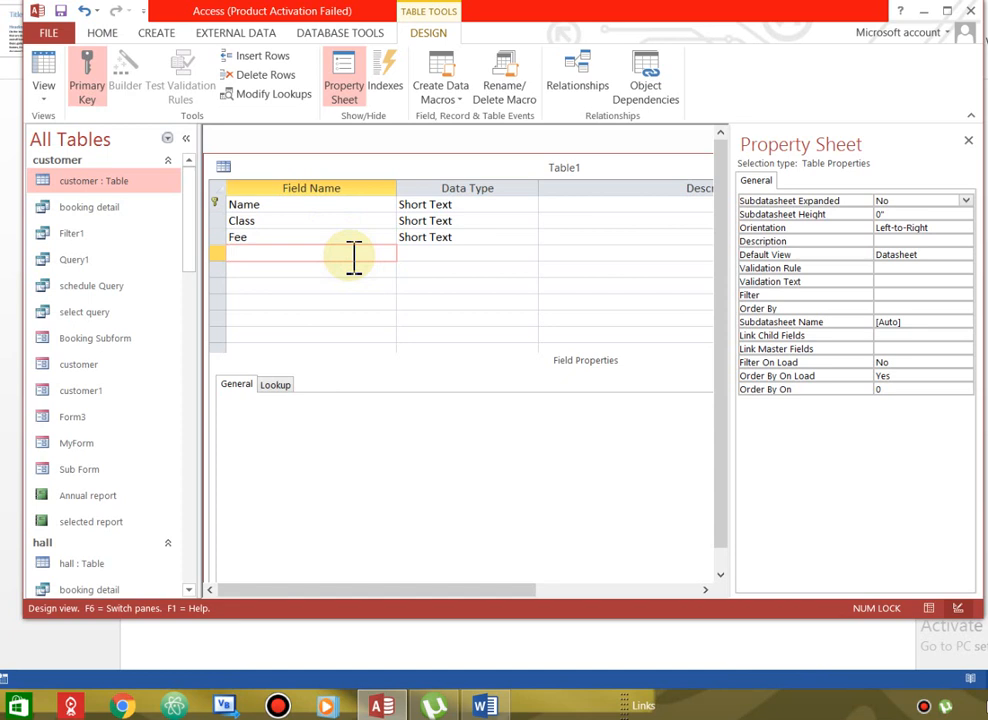
pyautogui.write('Session')
pyautogui.click(325, 314)
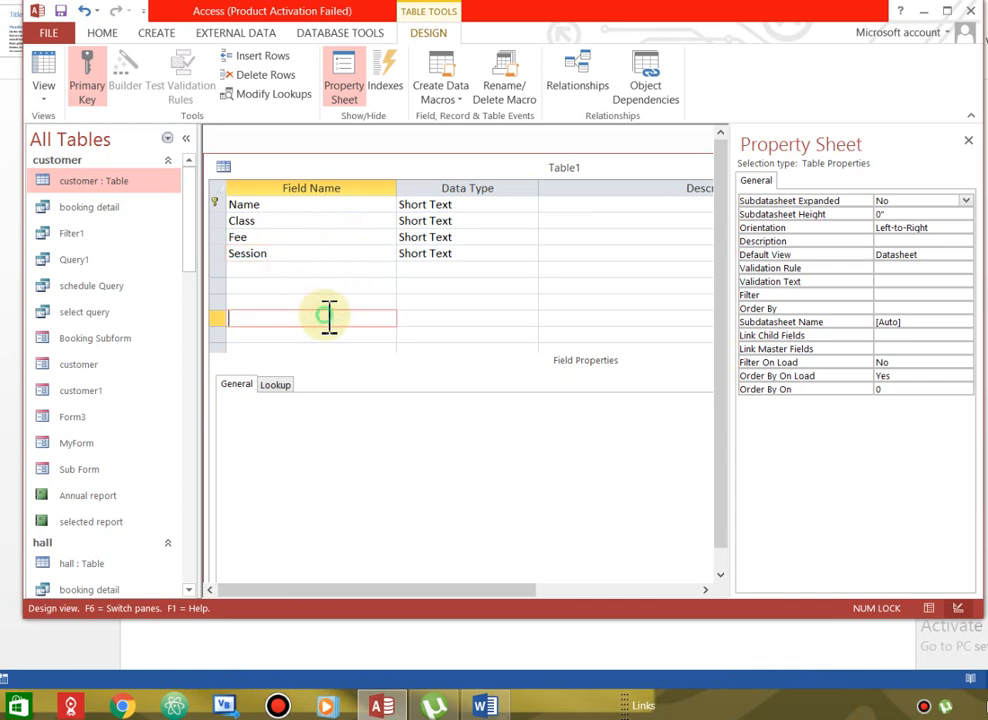
# Make the Session field the table's primary key in place of Name.
pyautogui.click(217, 221)
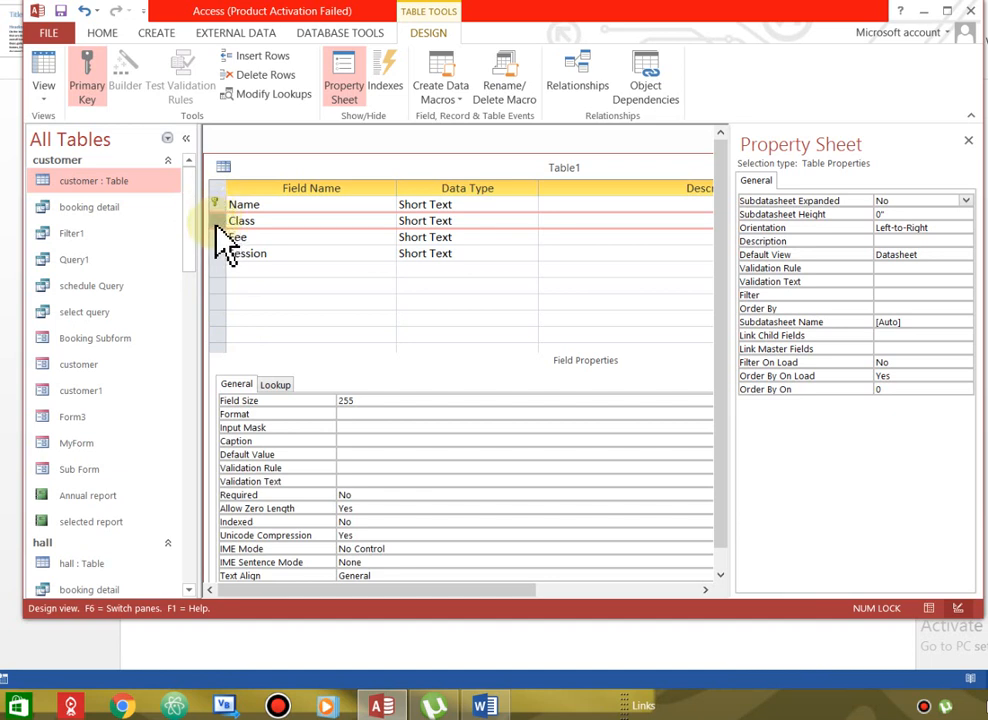
pyautogui.click(219, 254)
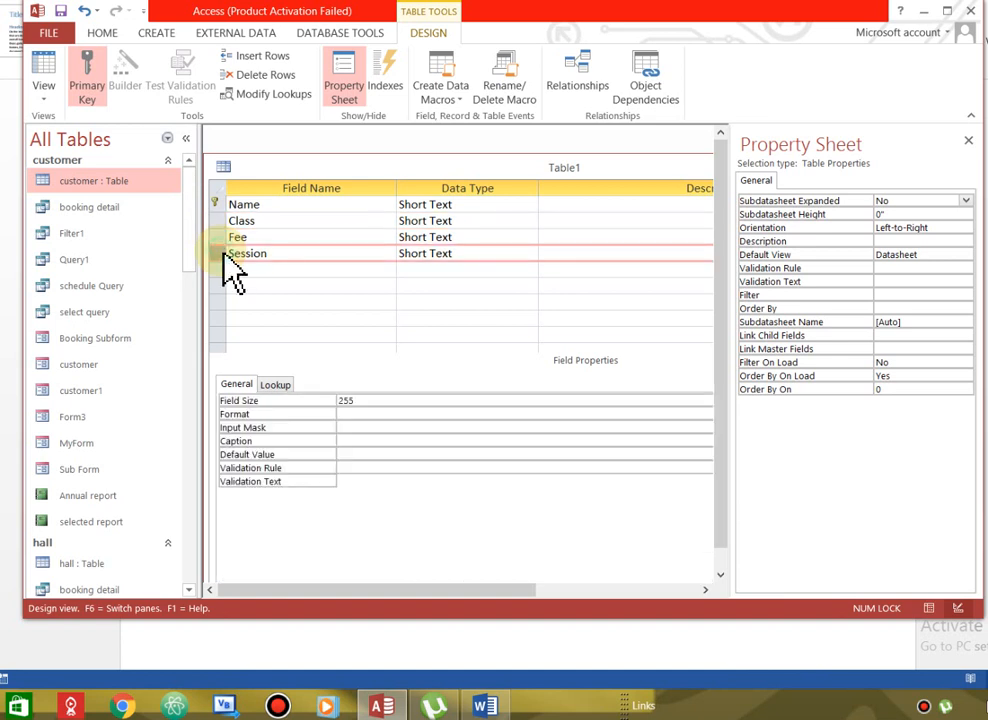
pyautogui.click(89, 81)
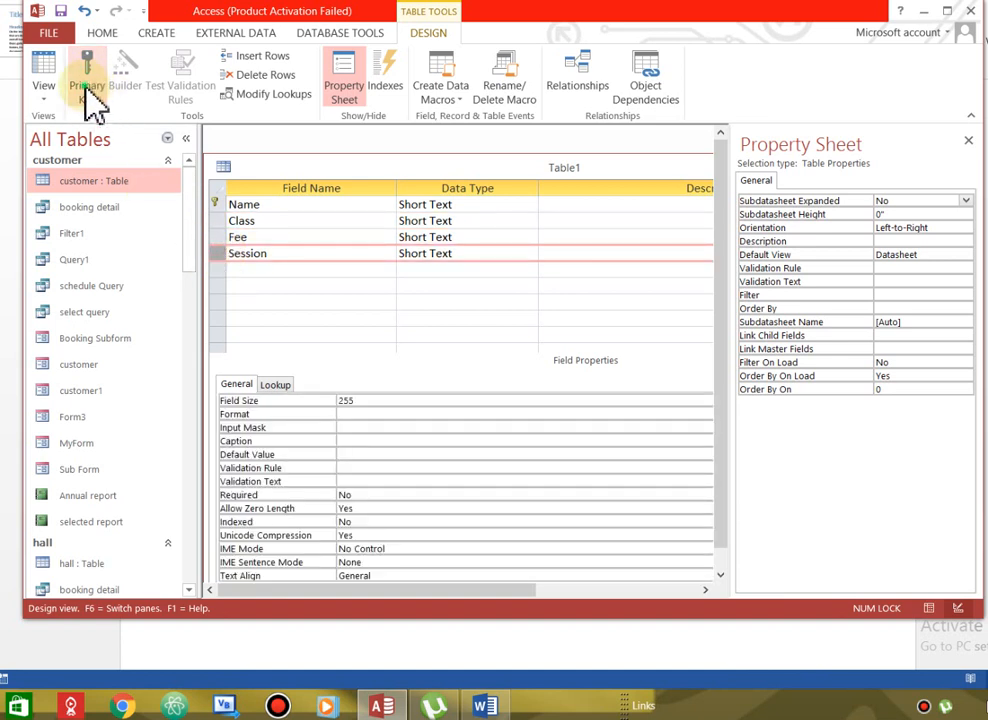
pyautogui.click(88, 84)
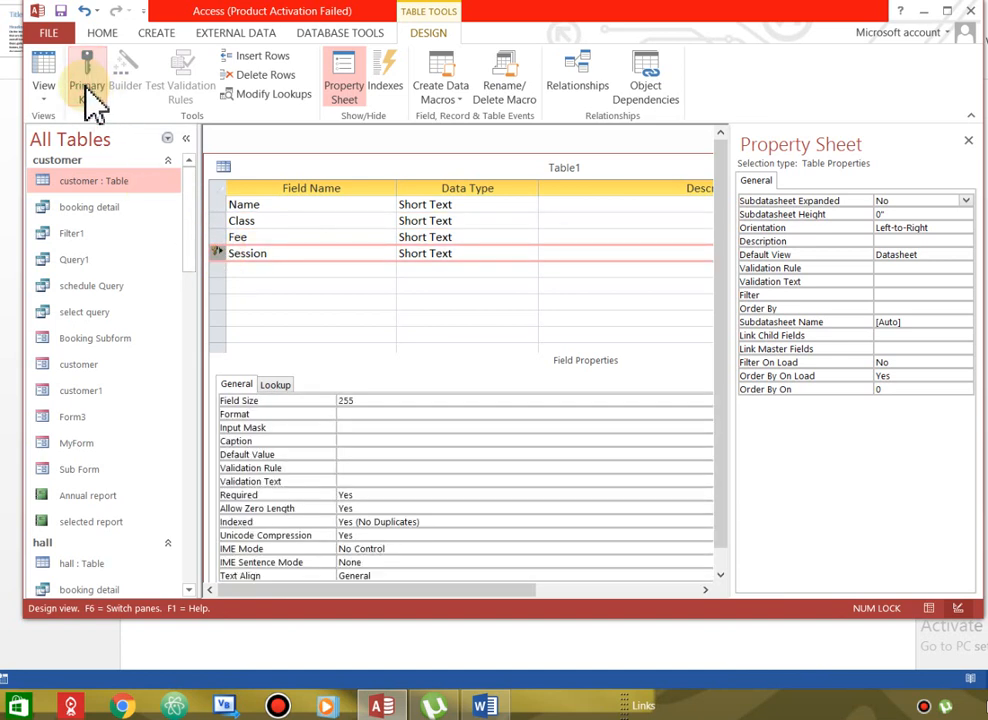
# Extend the primary key to a composite key of Name and Session.
pyautogui.click(217, 203)
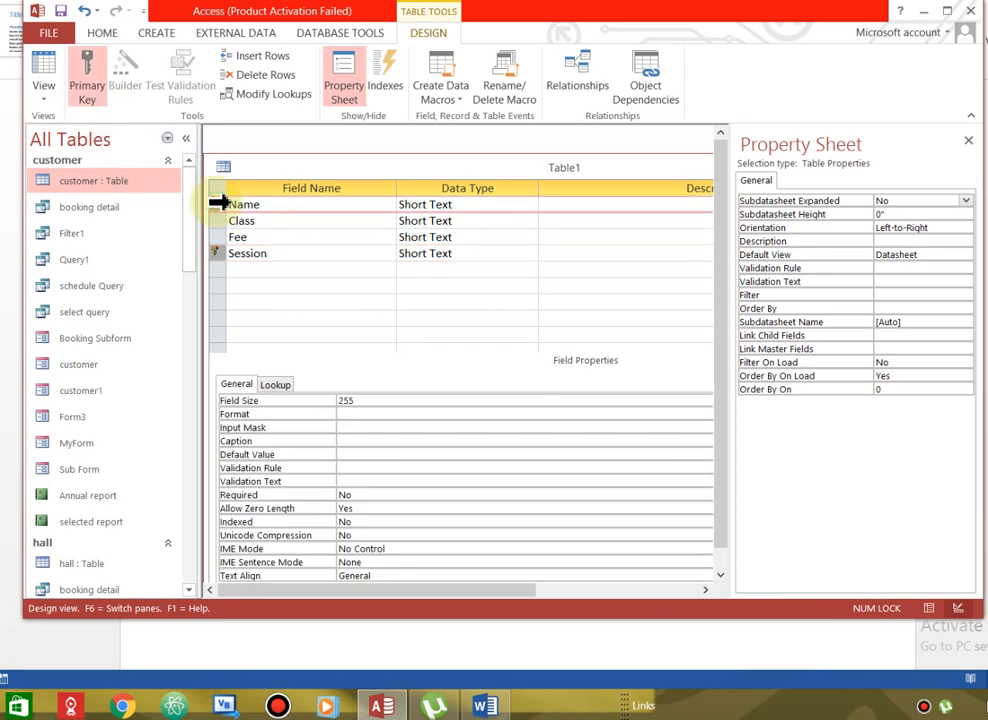
pyautogui.click(92, 93)
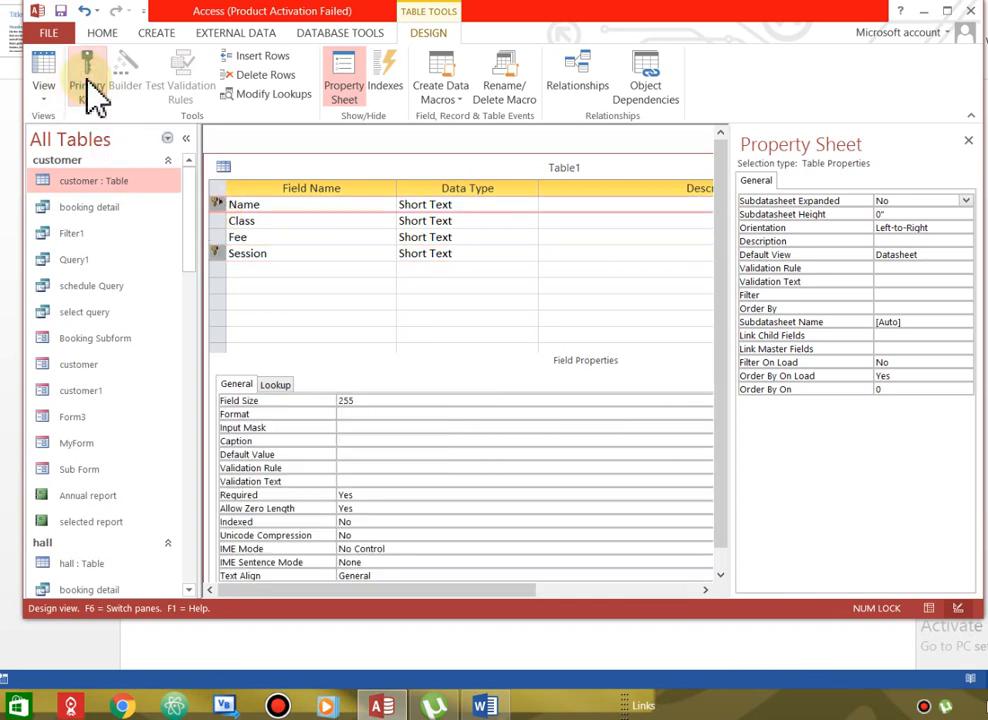
pyautogui.click(293, 320)
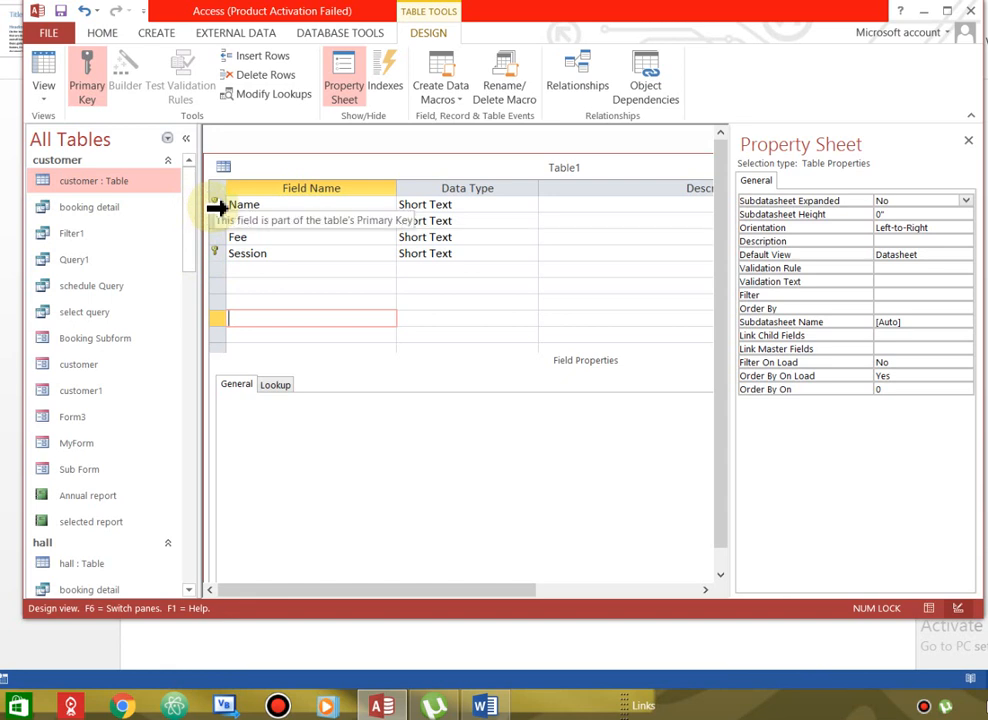
# Make Class the primary key, and extend it to a composite key of Name, Class and Session.
pyautogui.click(218, 222)
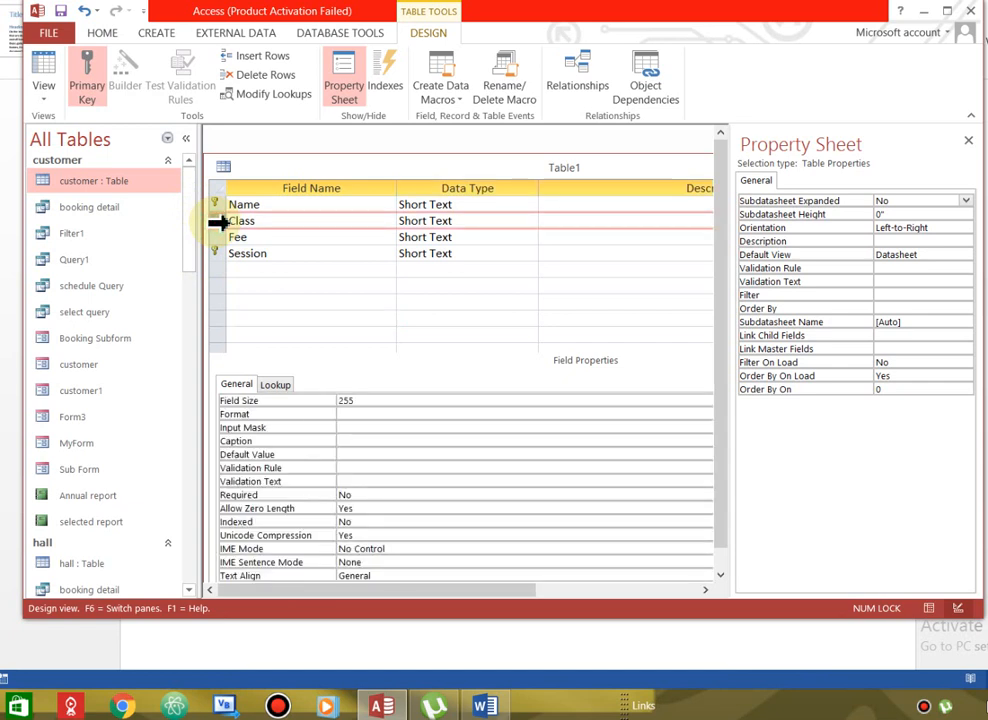
pyautogui.click(95, 76)
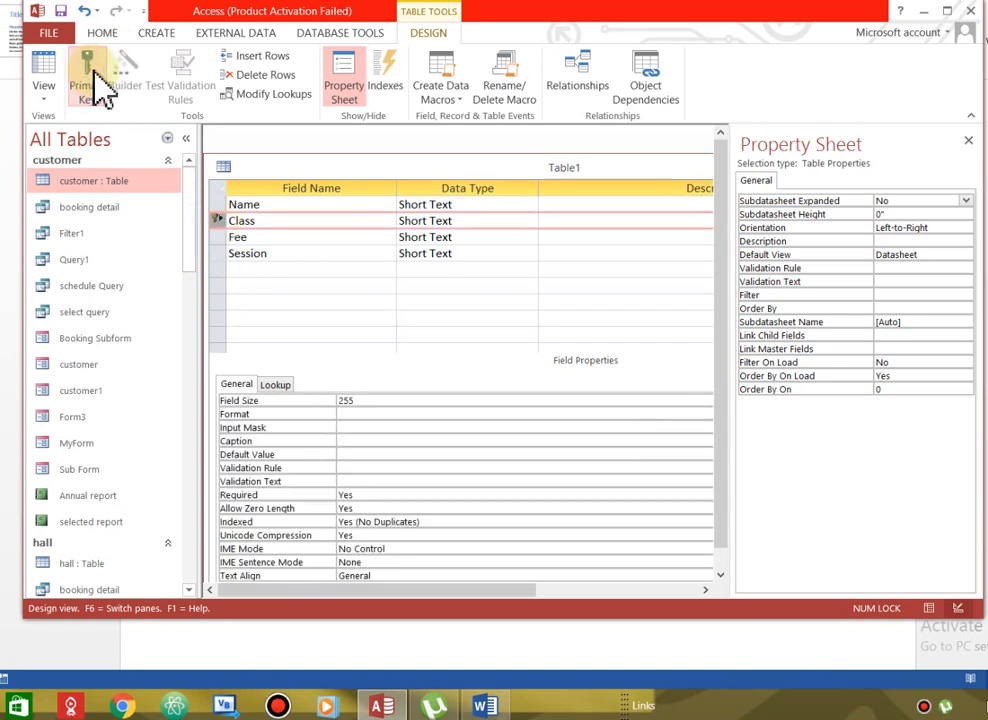
pyautogui.click(216, 204)
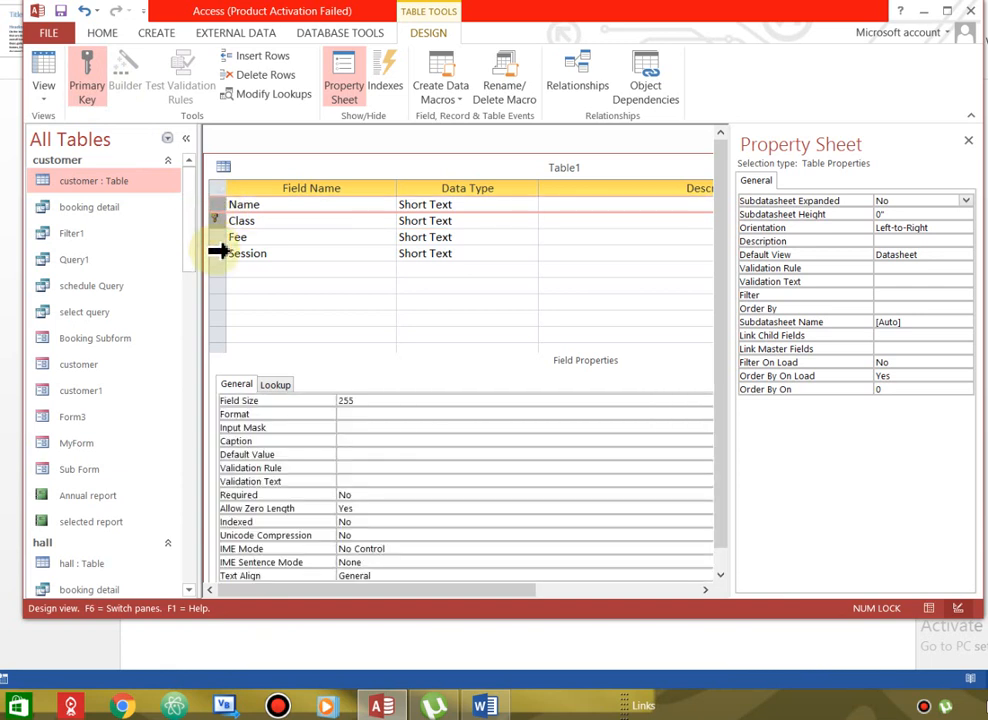
pyautogui.click(216, 253)
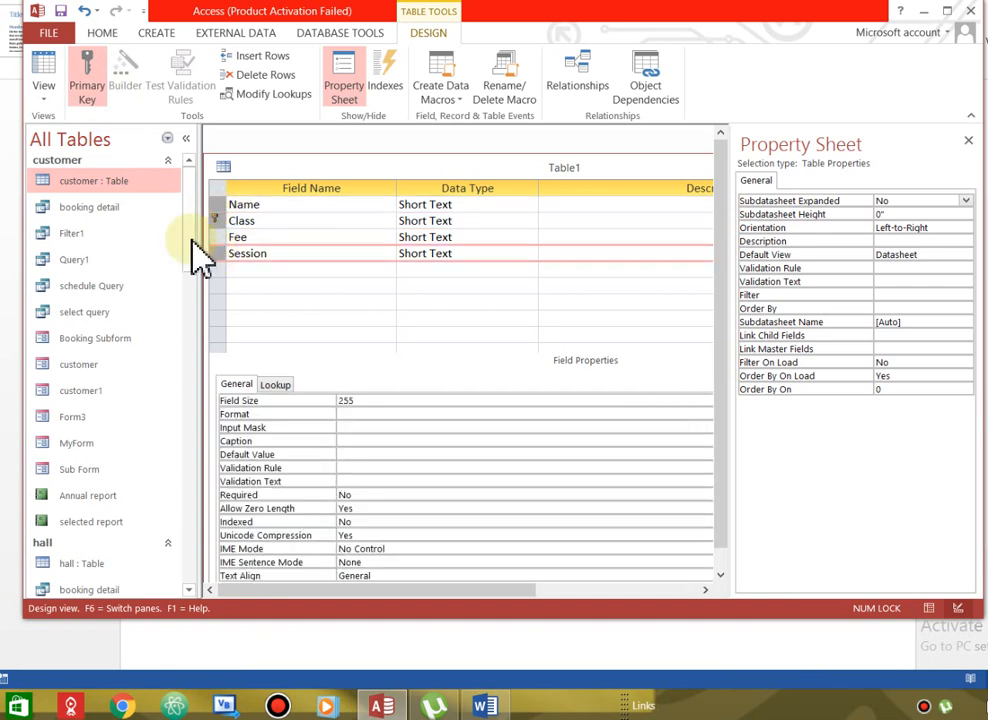
pyautogui.click(97, 92)
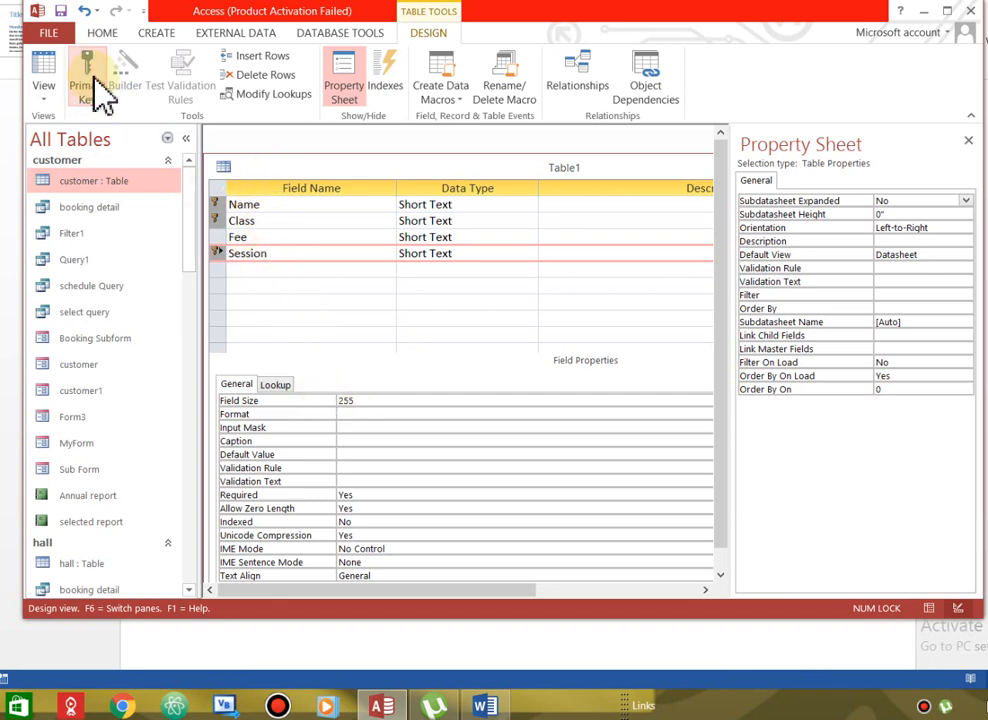
pyautogui.click(342, 271)
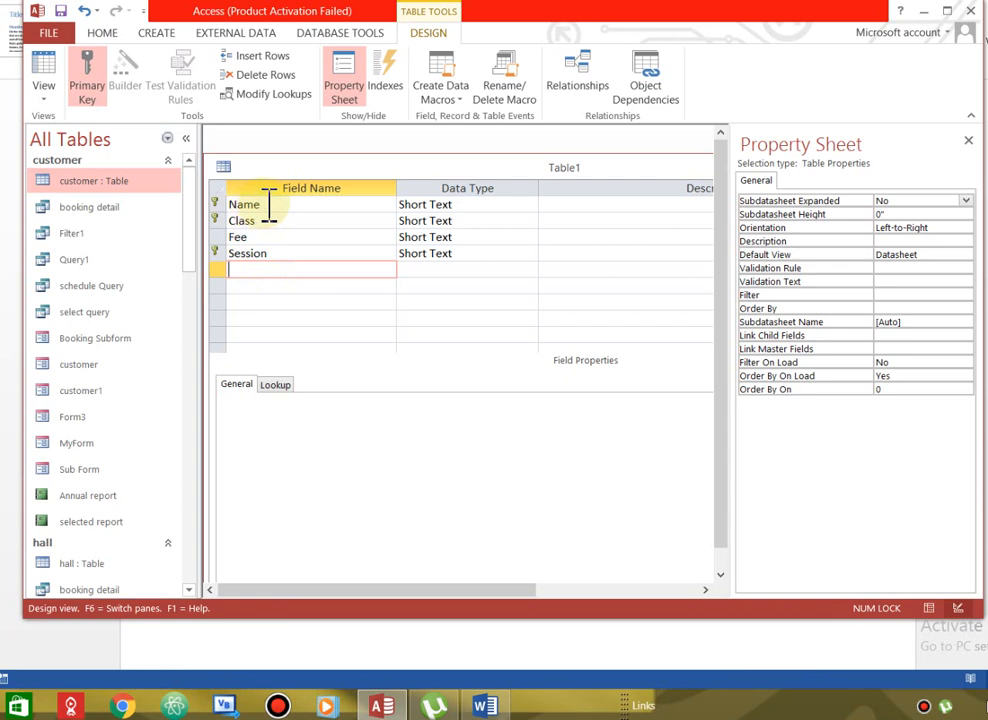
# Rename the Class field as father name.
pyautogui.click(266, 204)
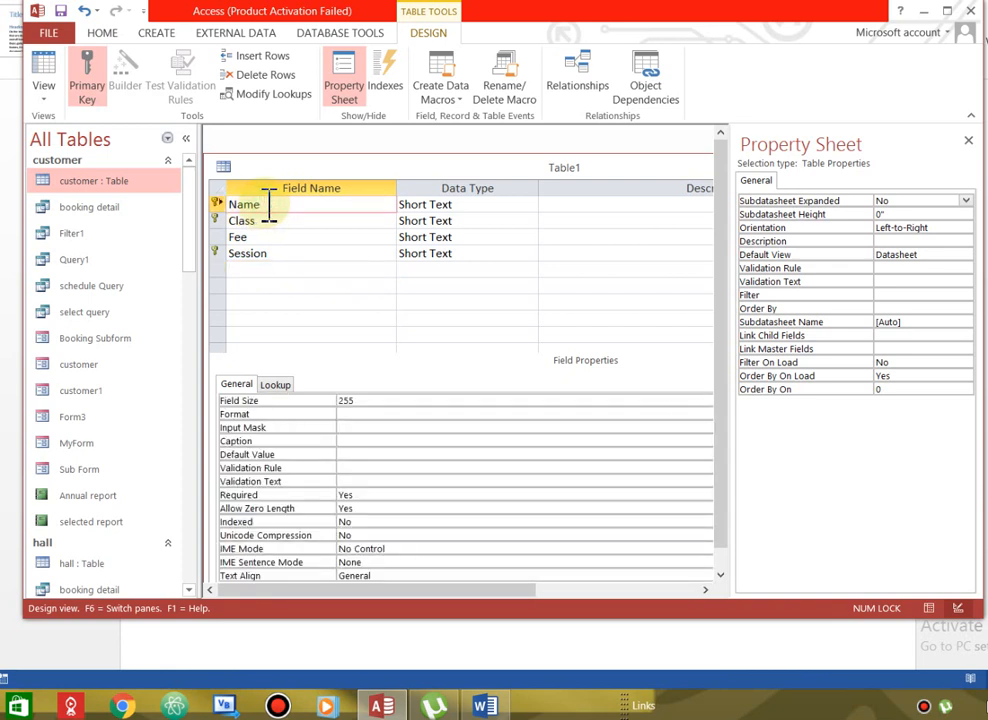
pyautogui.click(268, 222)
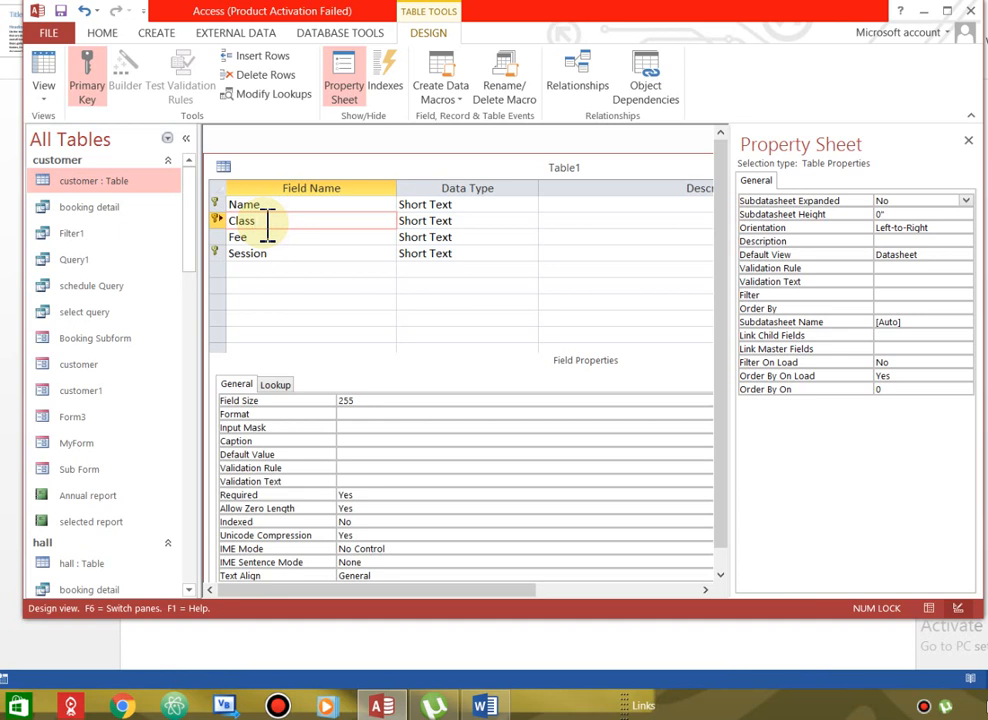
pyautogui.press('BackSpace')
pyautogui.press('BackSpace')
pyautogui.press('BackSpace')
pyautogui.press('BackSpace')
pyautogui.press('BackSpace')
pyautogui.write('father name')
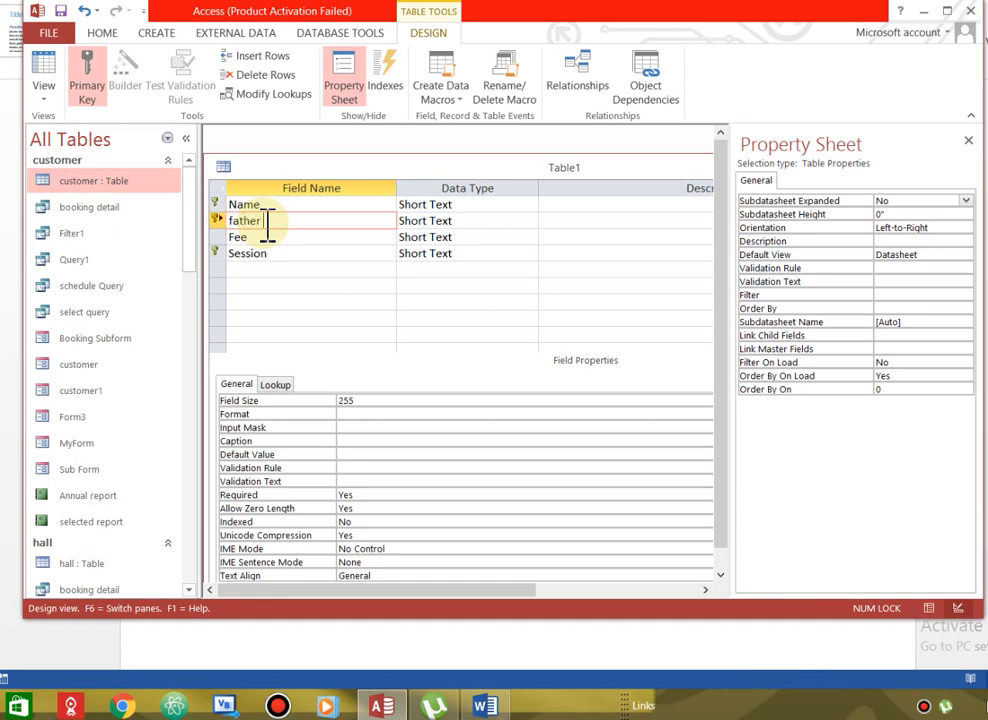